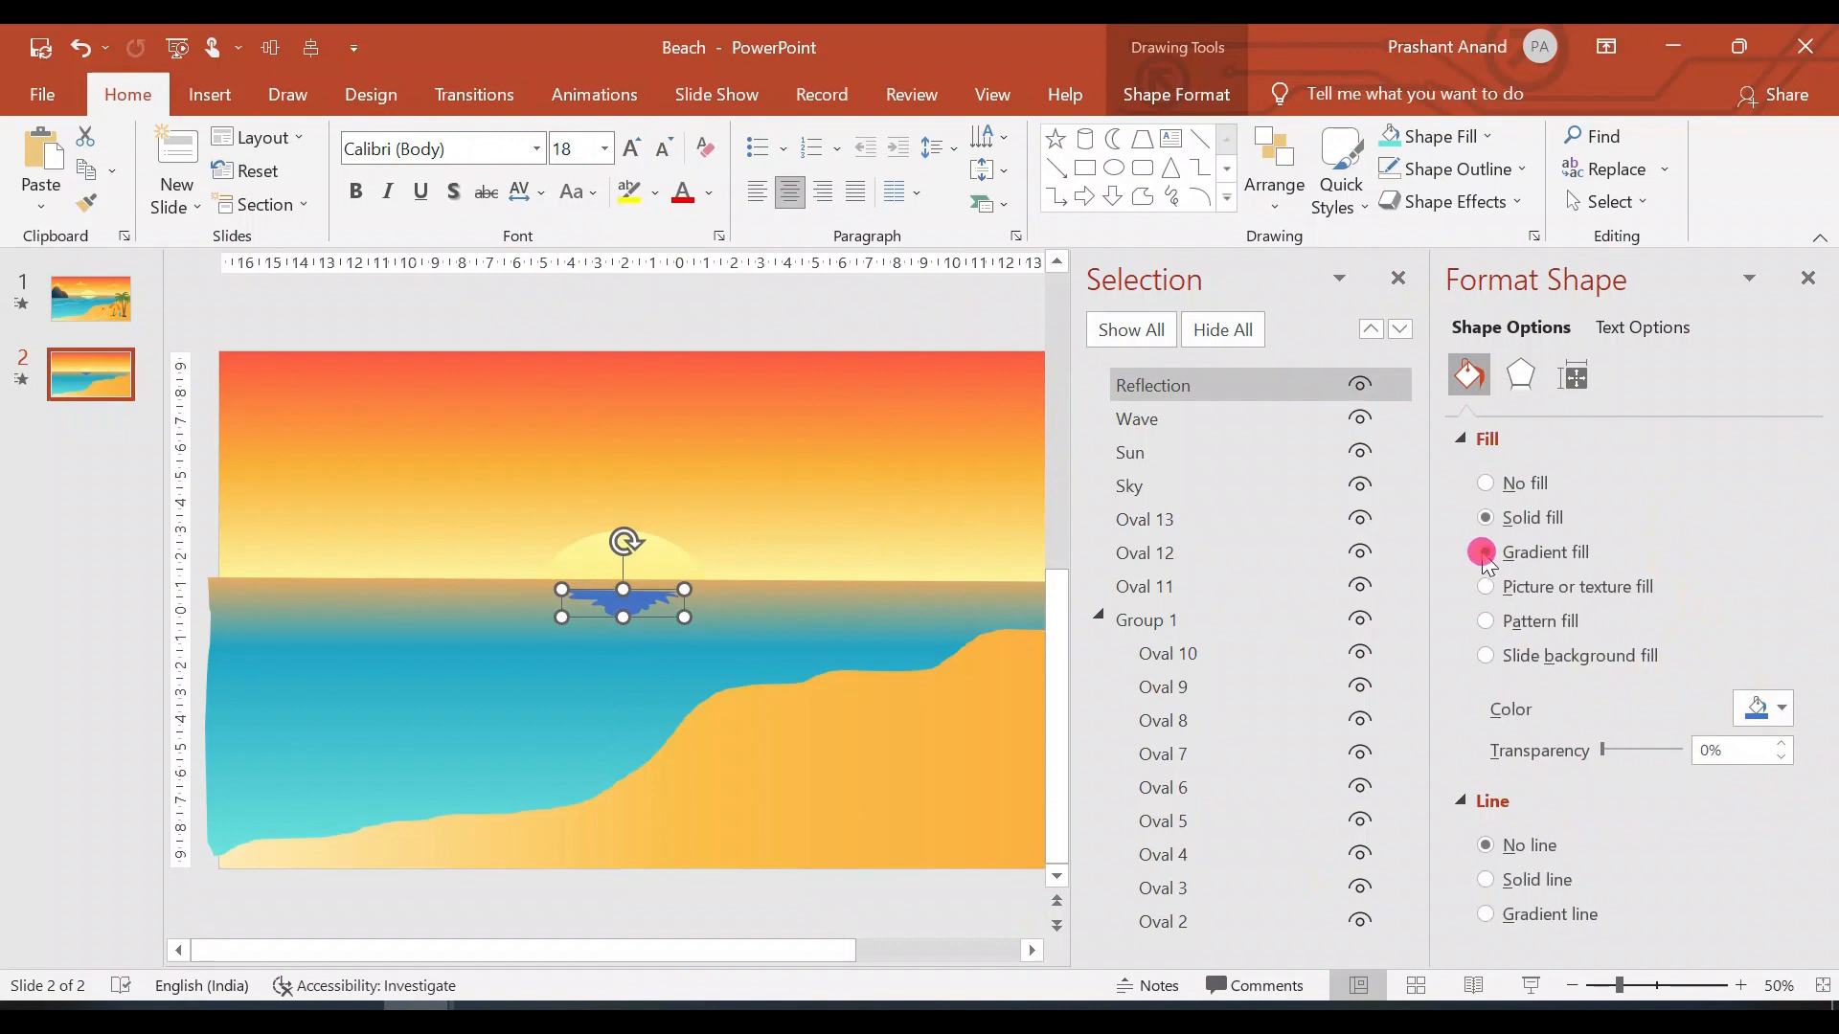
# Step: Remove the middle stop from the reflection's gradient fill and set the linear gradient direction to 270°
pyautogui.moveTo(1408, 289); pyautogui.dragTo(1414, 297)
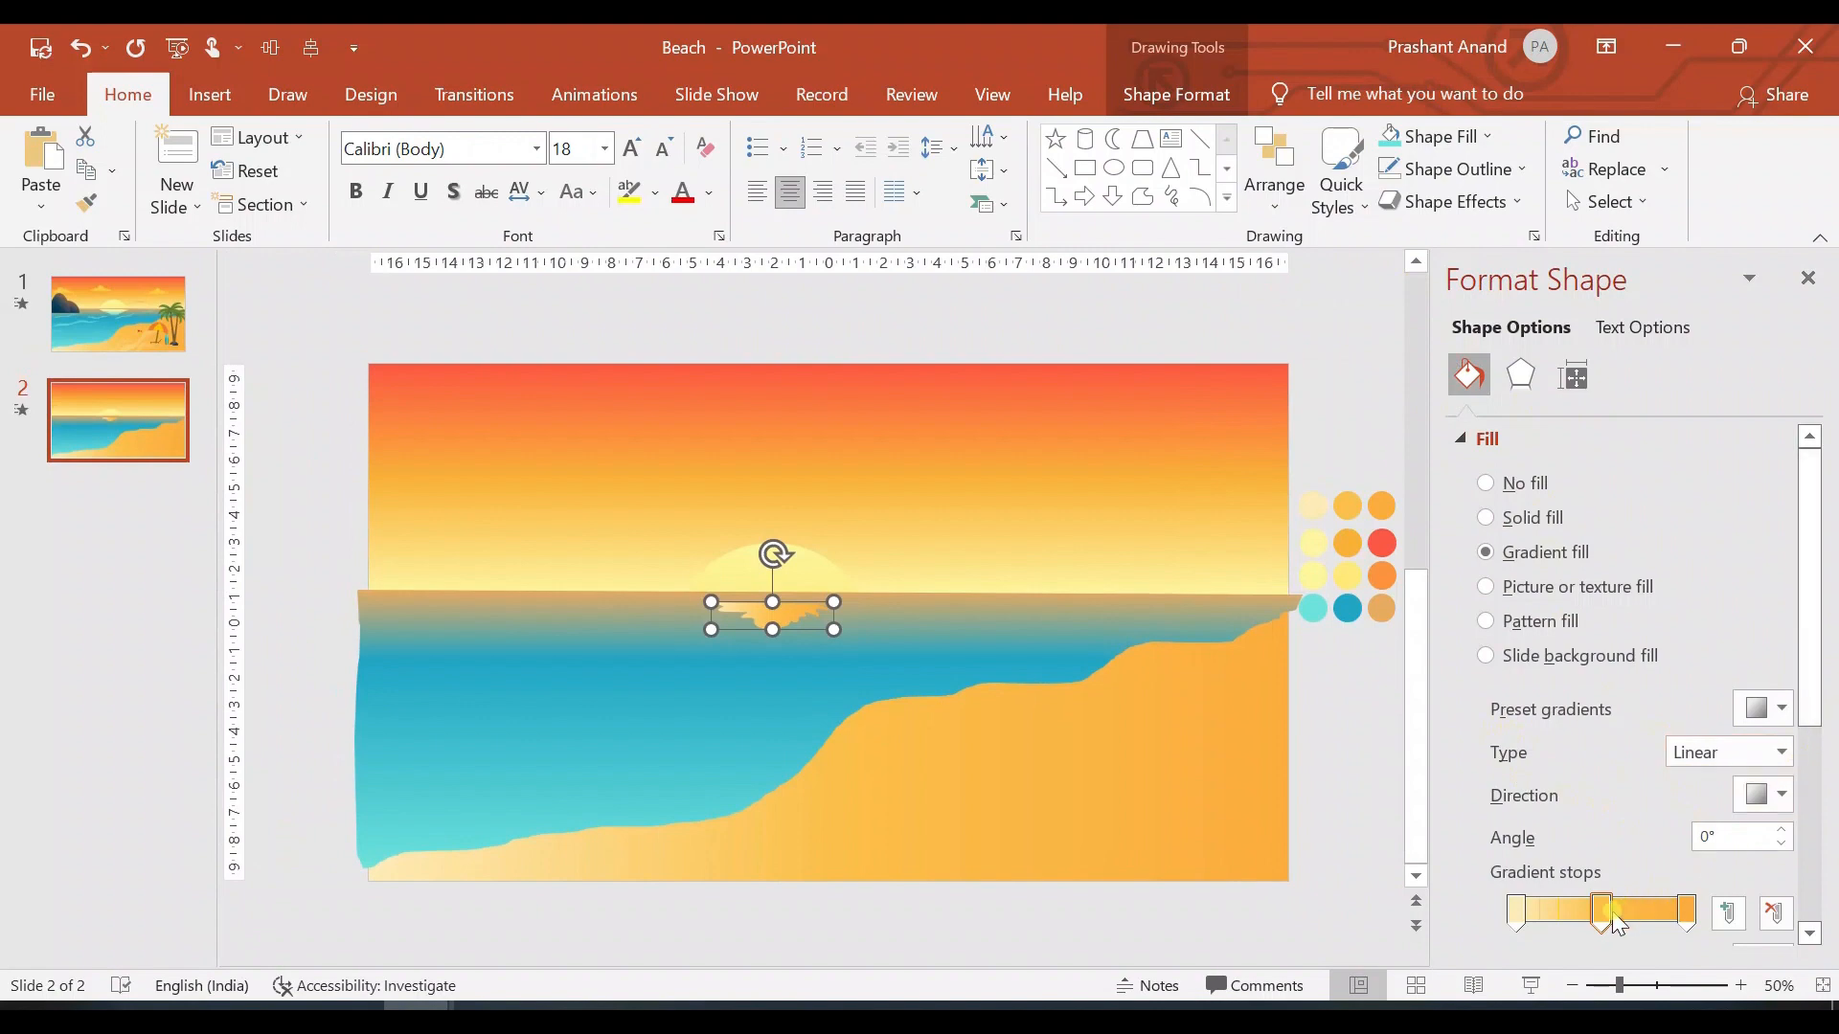
pyautogui.moveTo(1601, 916); pyautogui.dragTo(1601, 960)
pyautogui.moveTo(1820, 689); pyautogui.dragTo(1812, 778)
pyautogui.click(1784, 632)
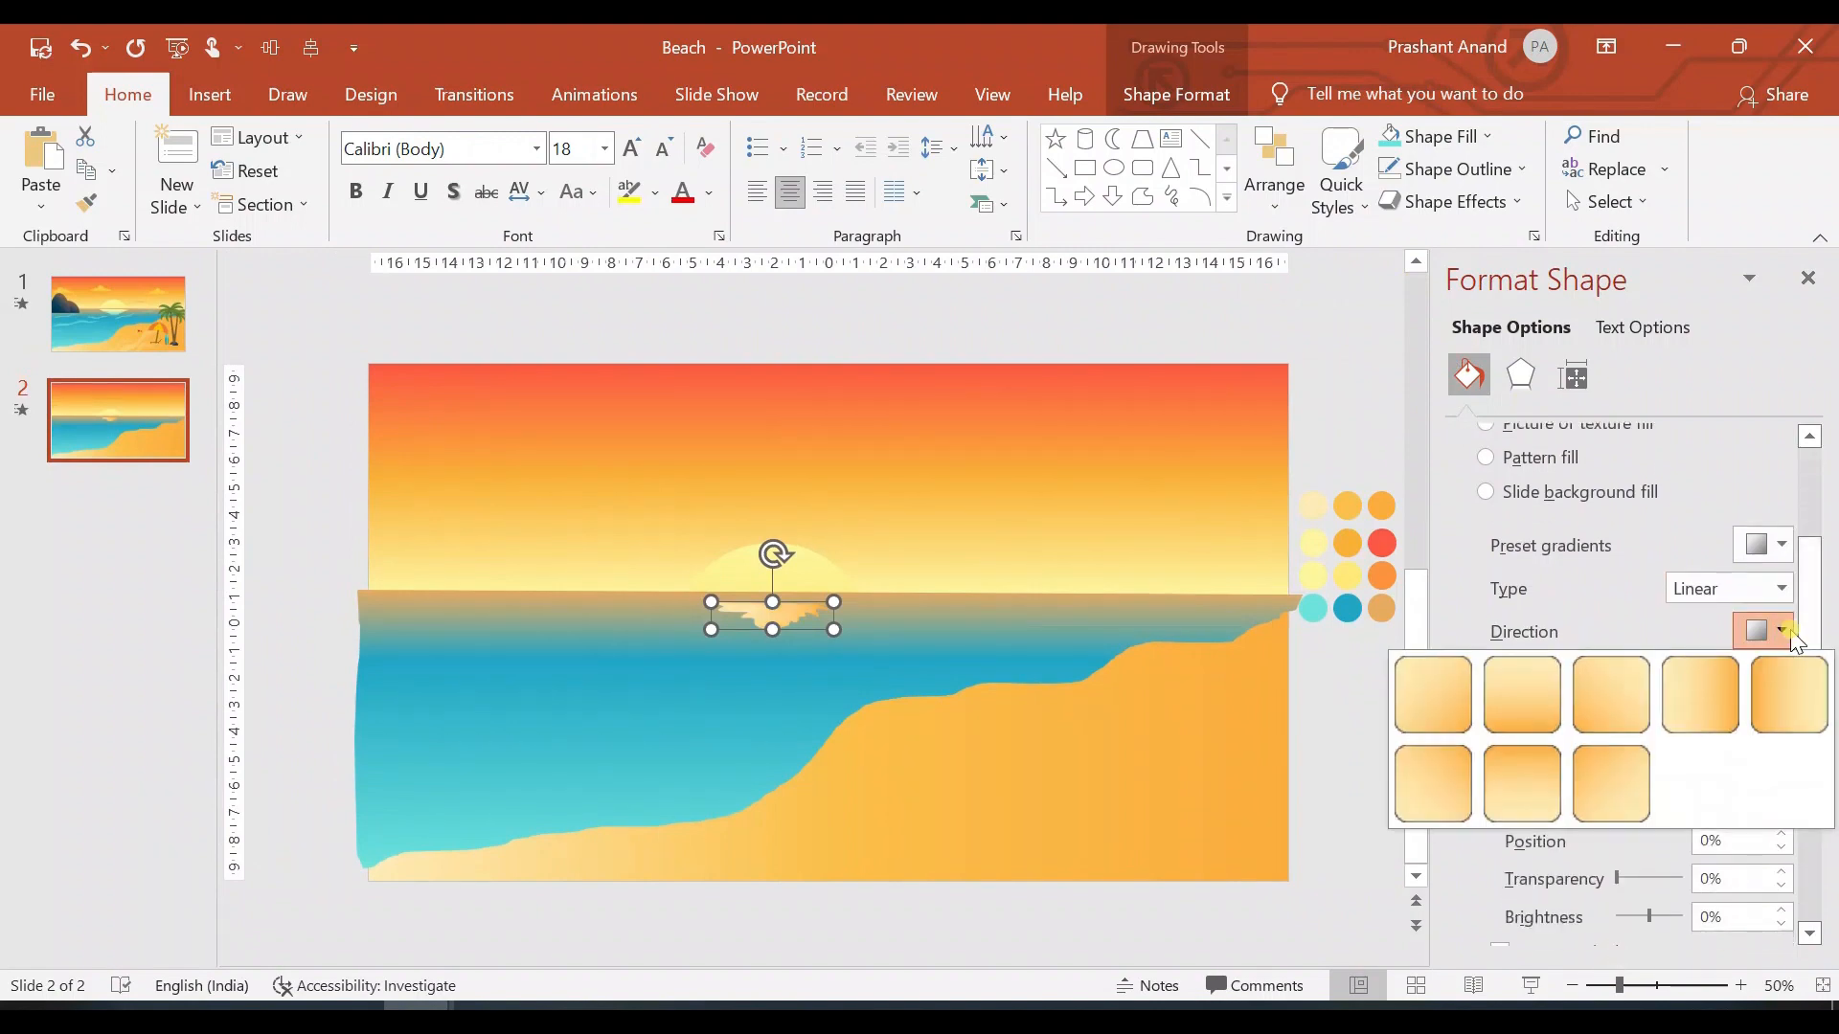
pyautogui.click(1523, 778)
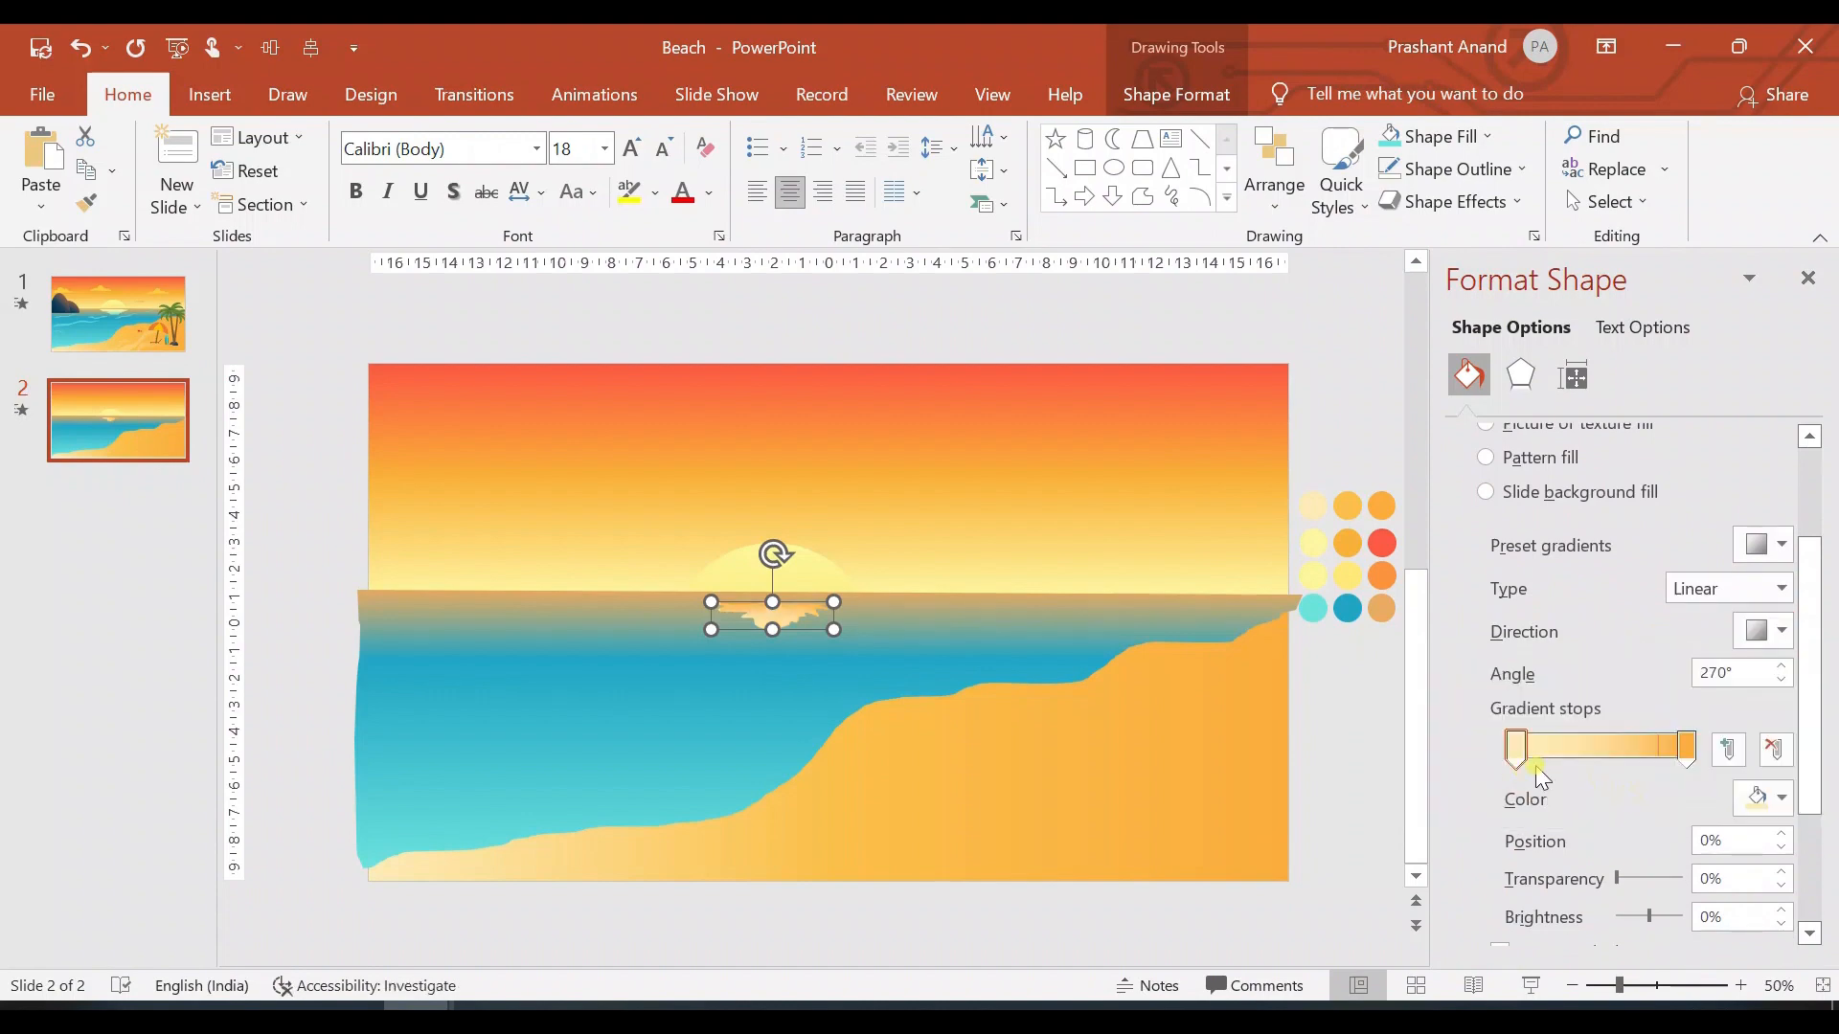
# Step: Colour the reflection gradient's first stop with the light turquoise sampled from the palette circle beside the slide
pyautogui.click(1513, 748)
pyautogui.click(1787, 809)
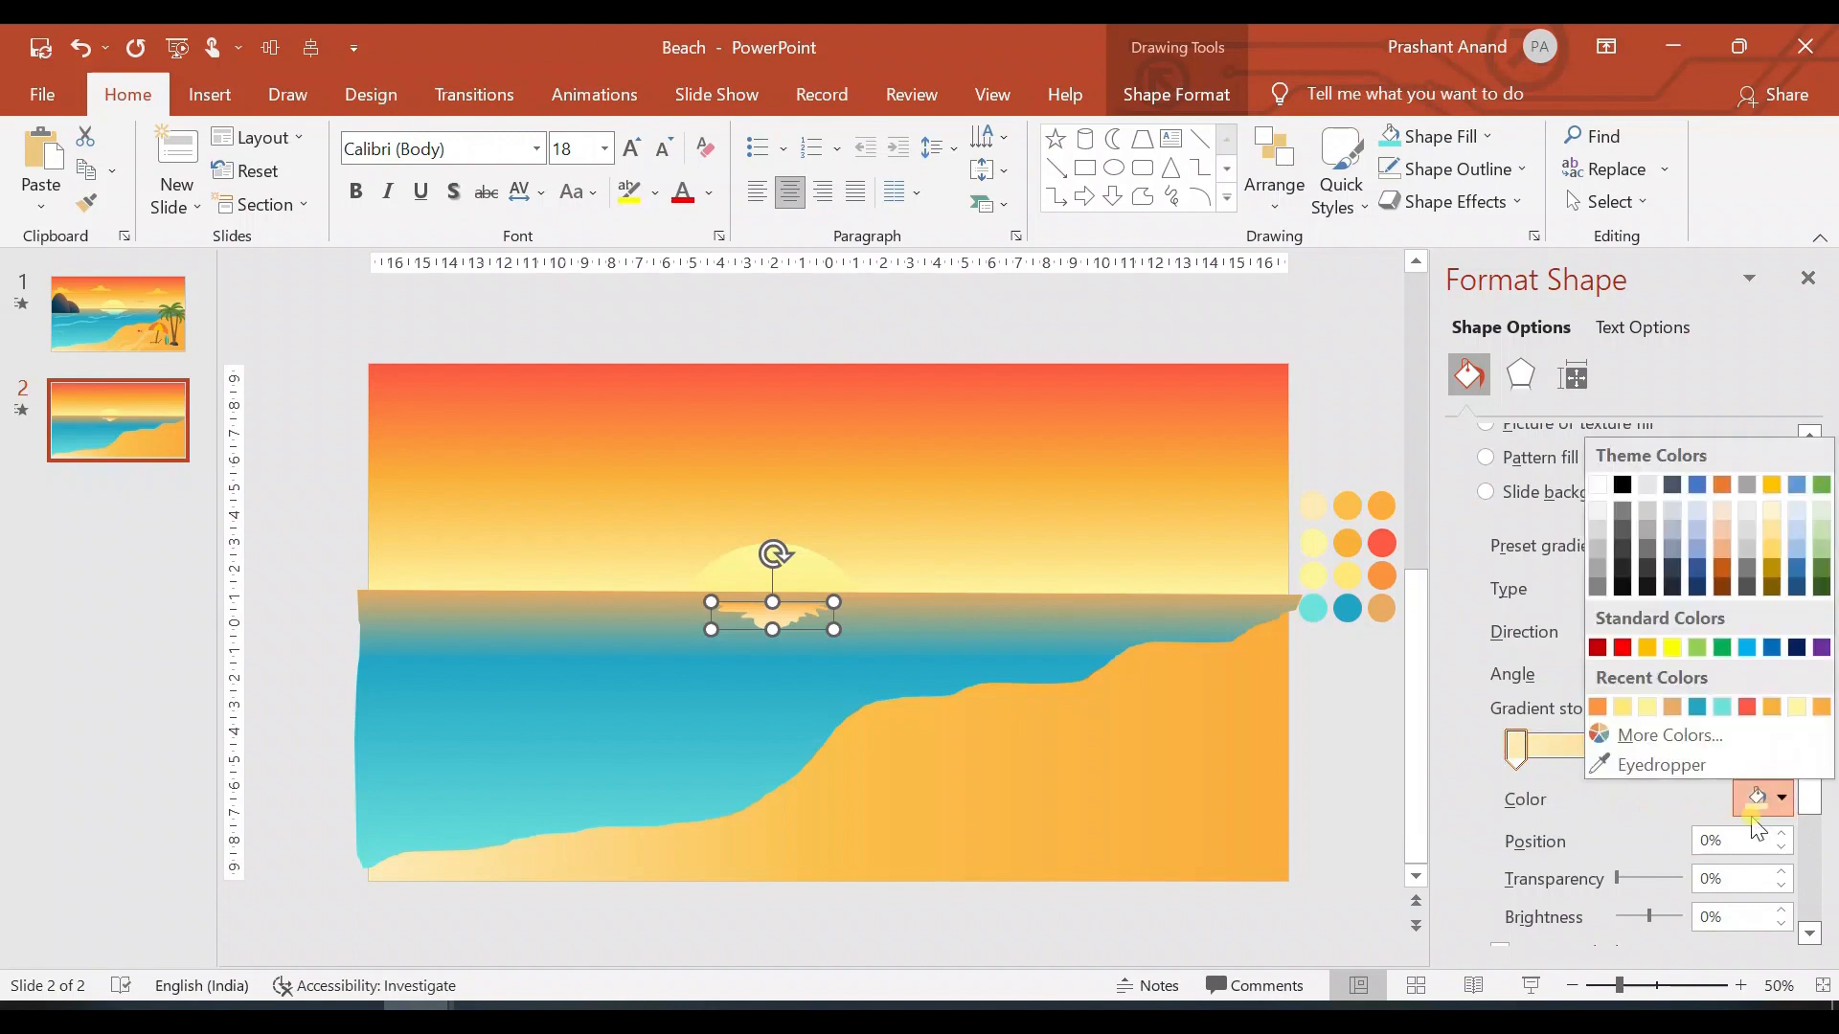
pyautogui.click(1633, 763)
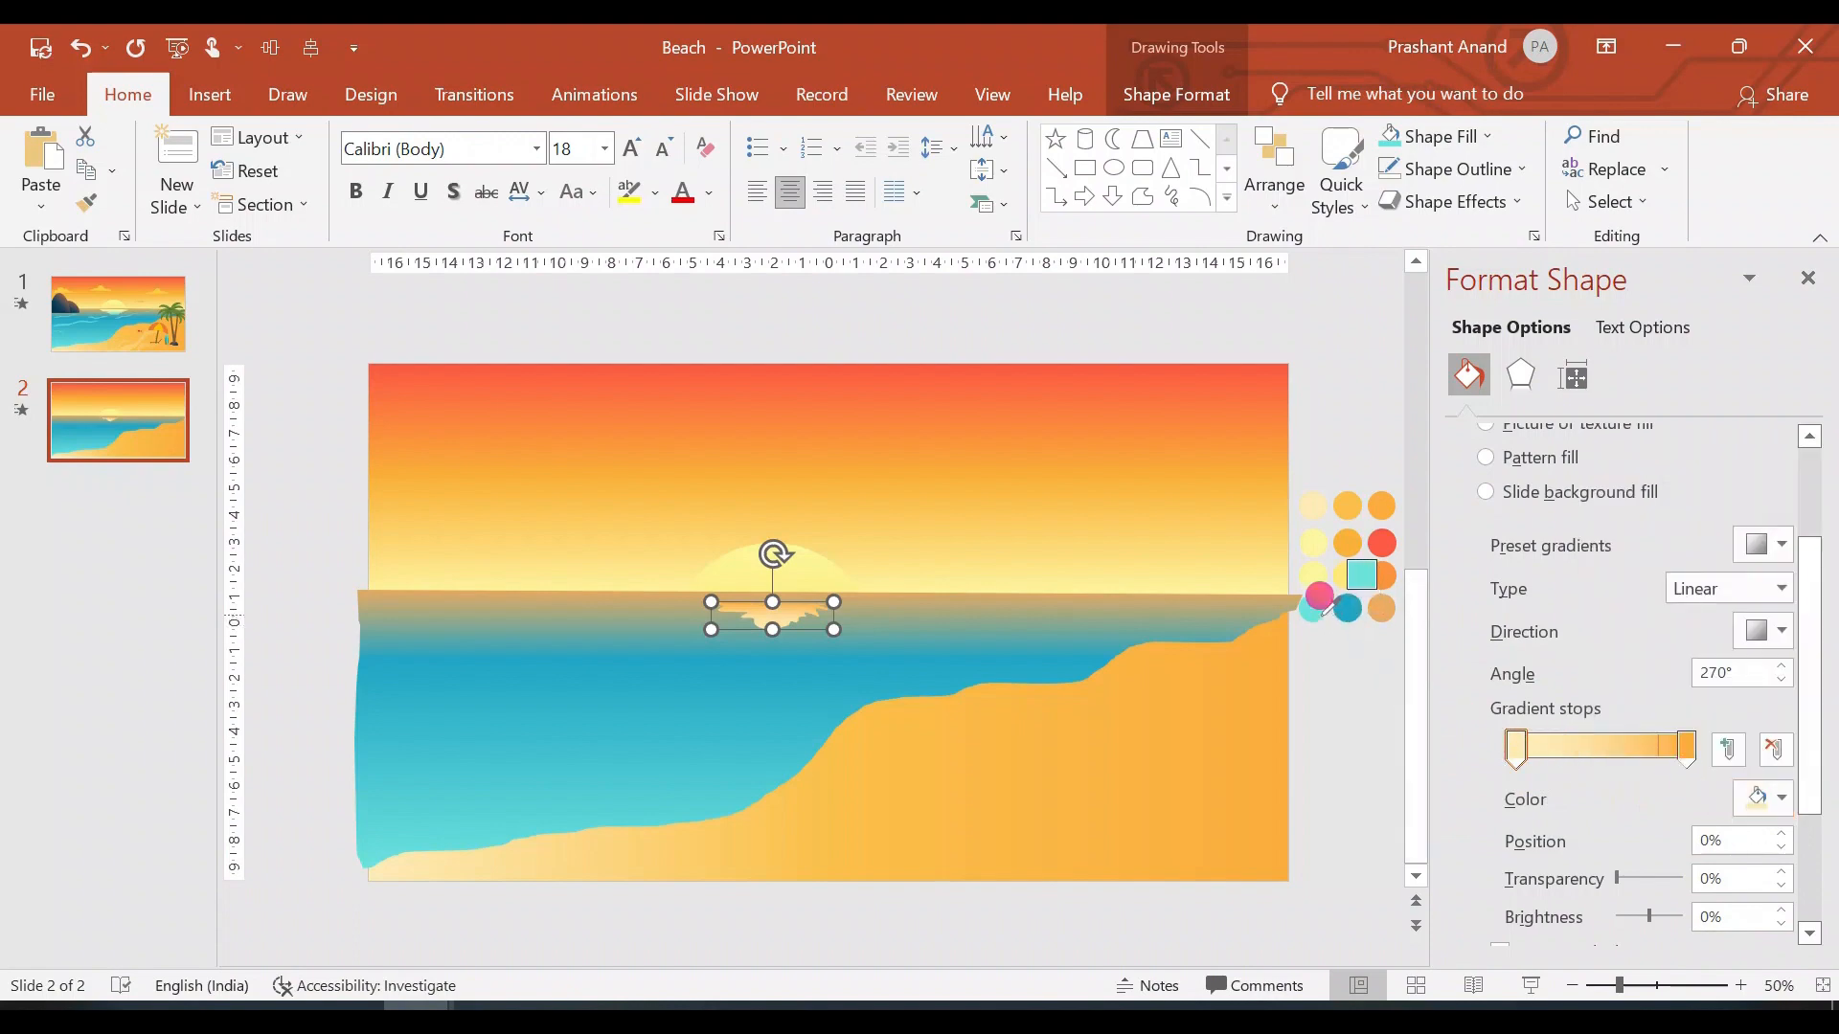
pyautogui.click(1317, 609)
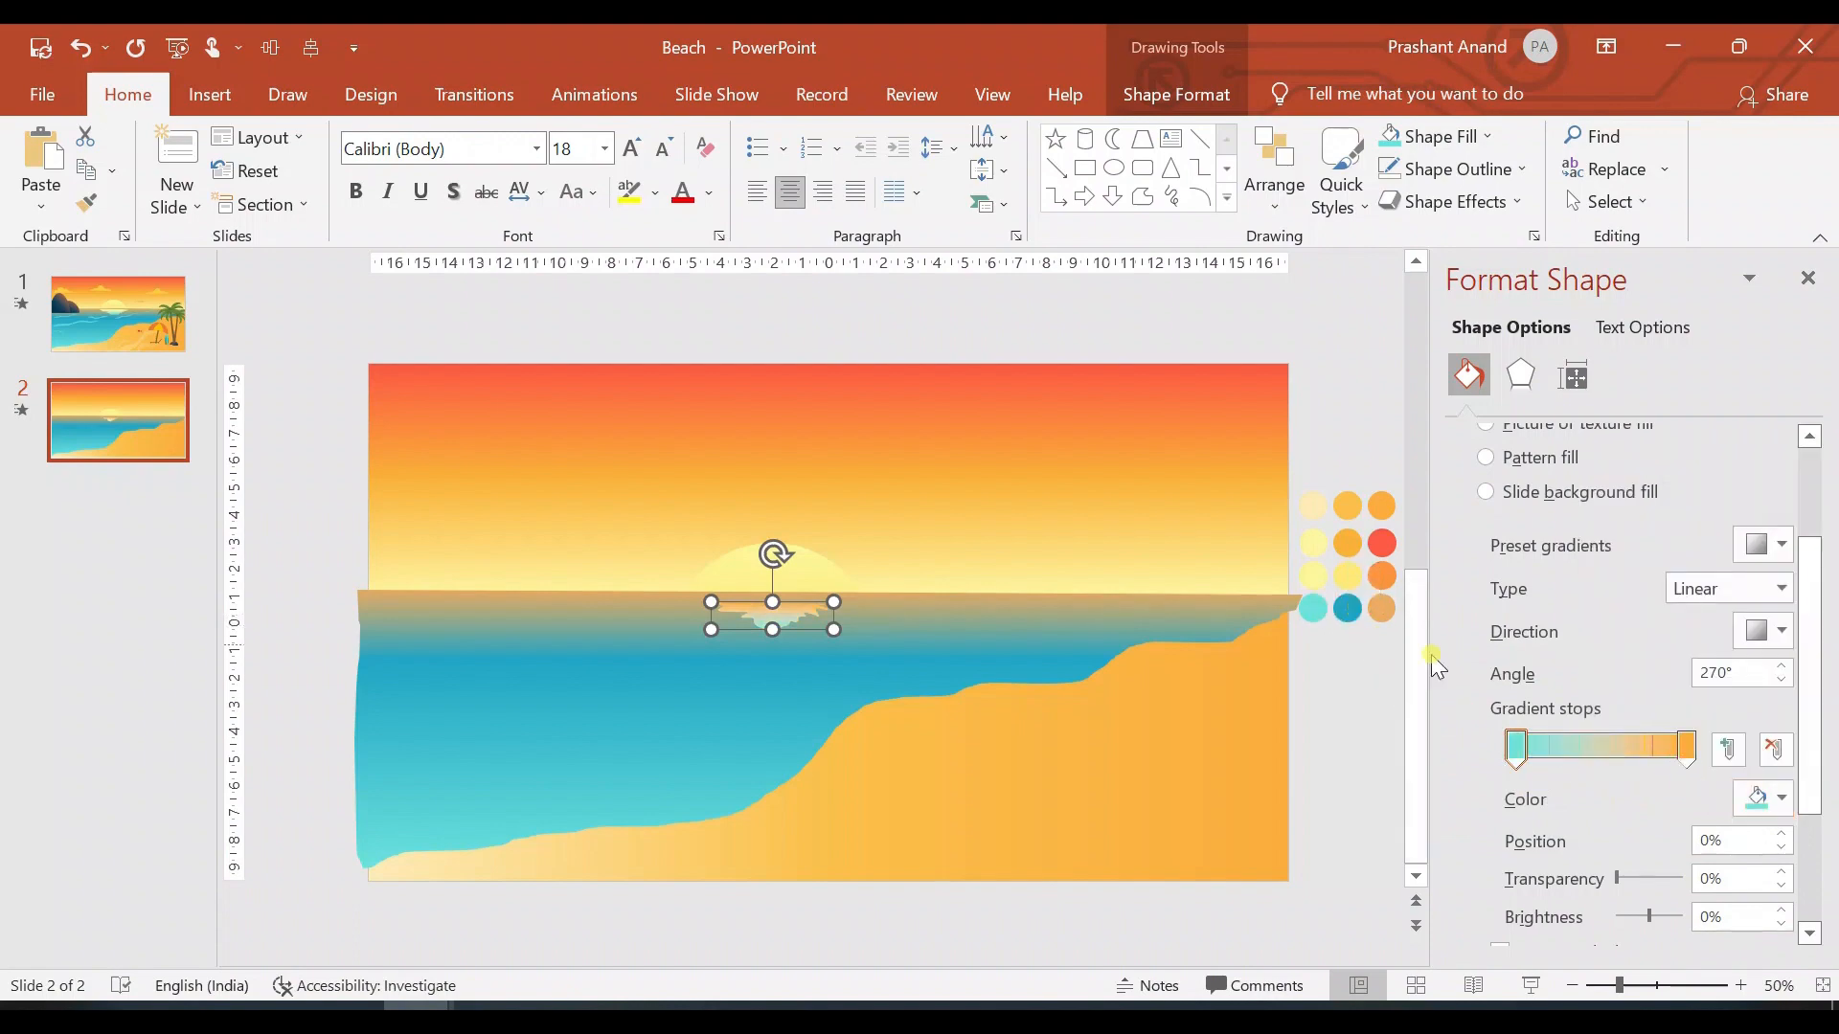
# Step: Colour the reflection gradient's last stop with the light yellow sampled from the palette circle beside the slide
pyautogui.click(1685, 757)
pyautogui.click(1754, 799)
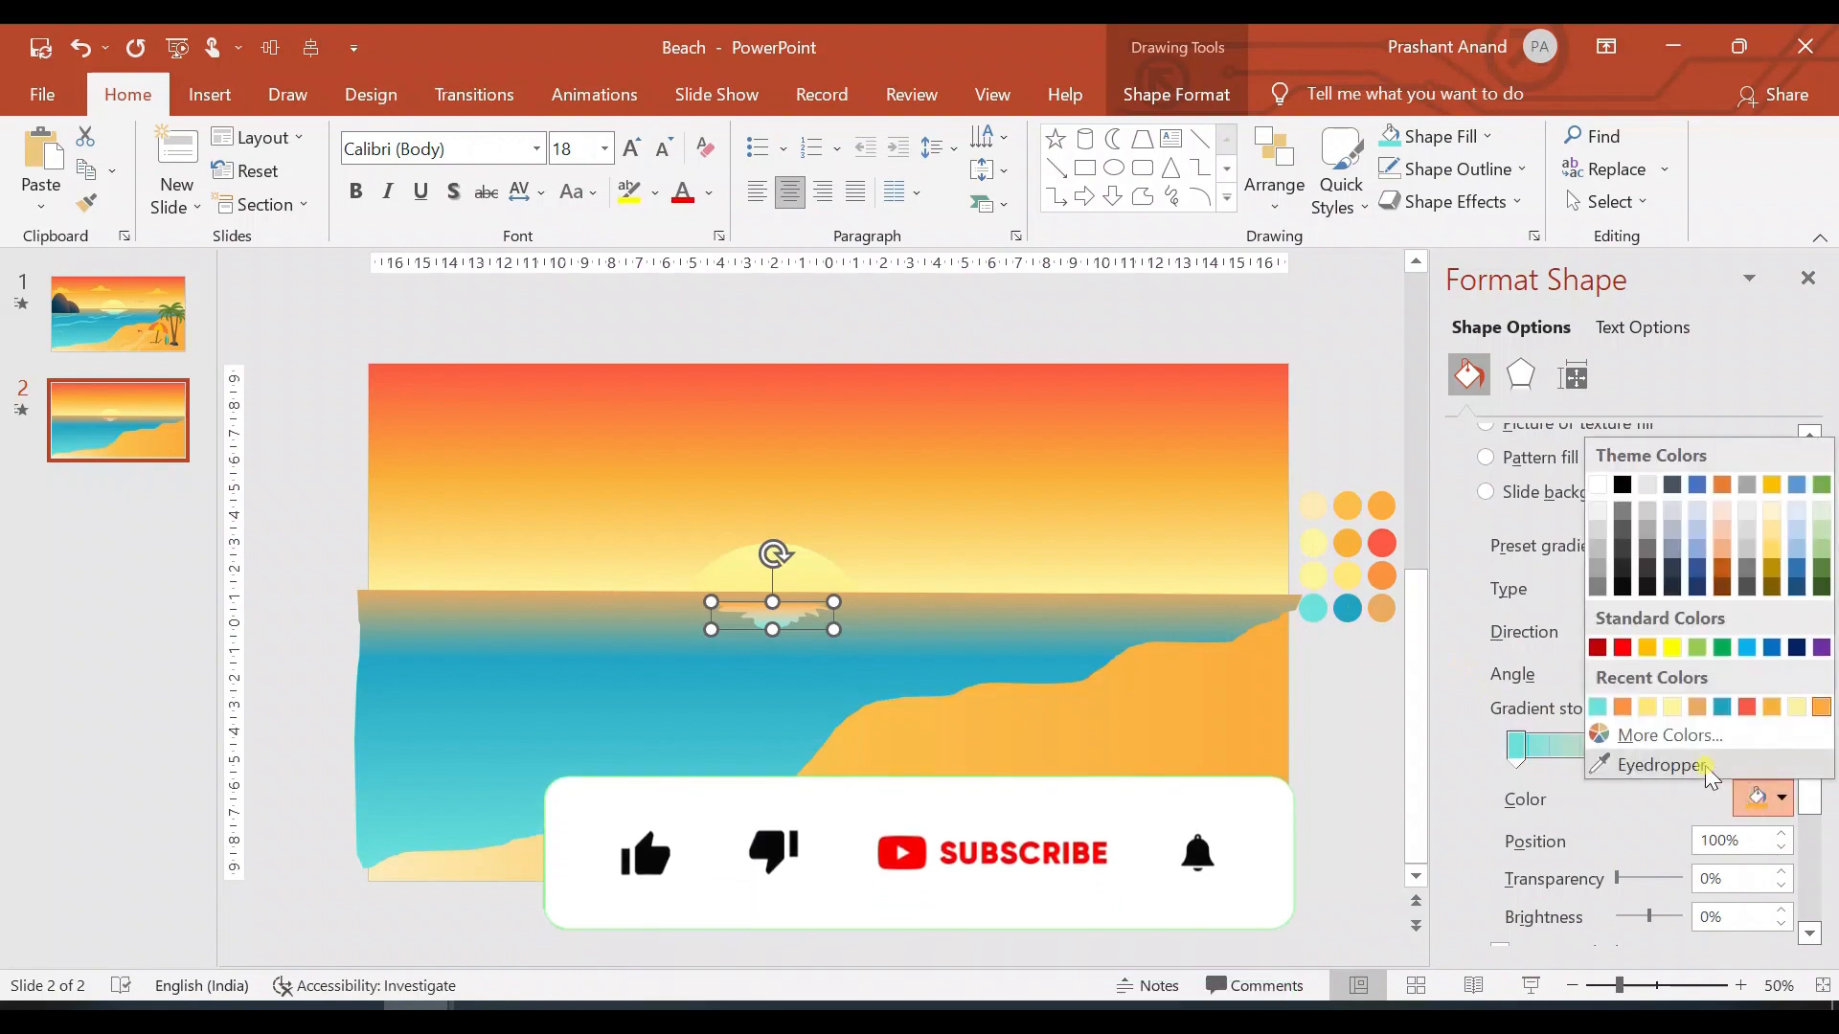
pyautogui.click(1704, 763)
pyautogui.click(1315, 575)
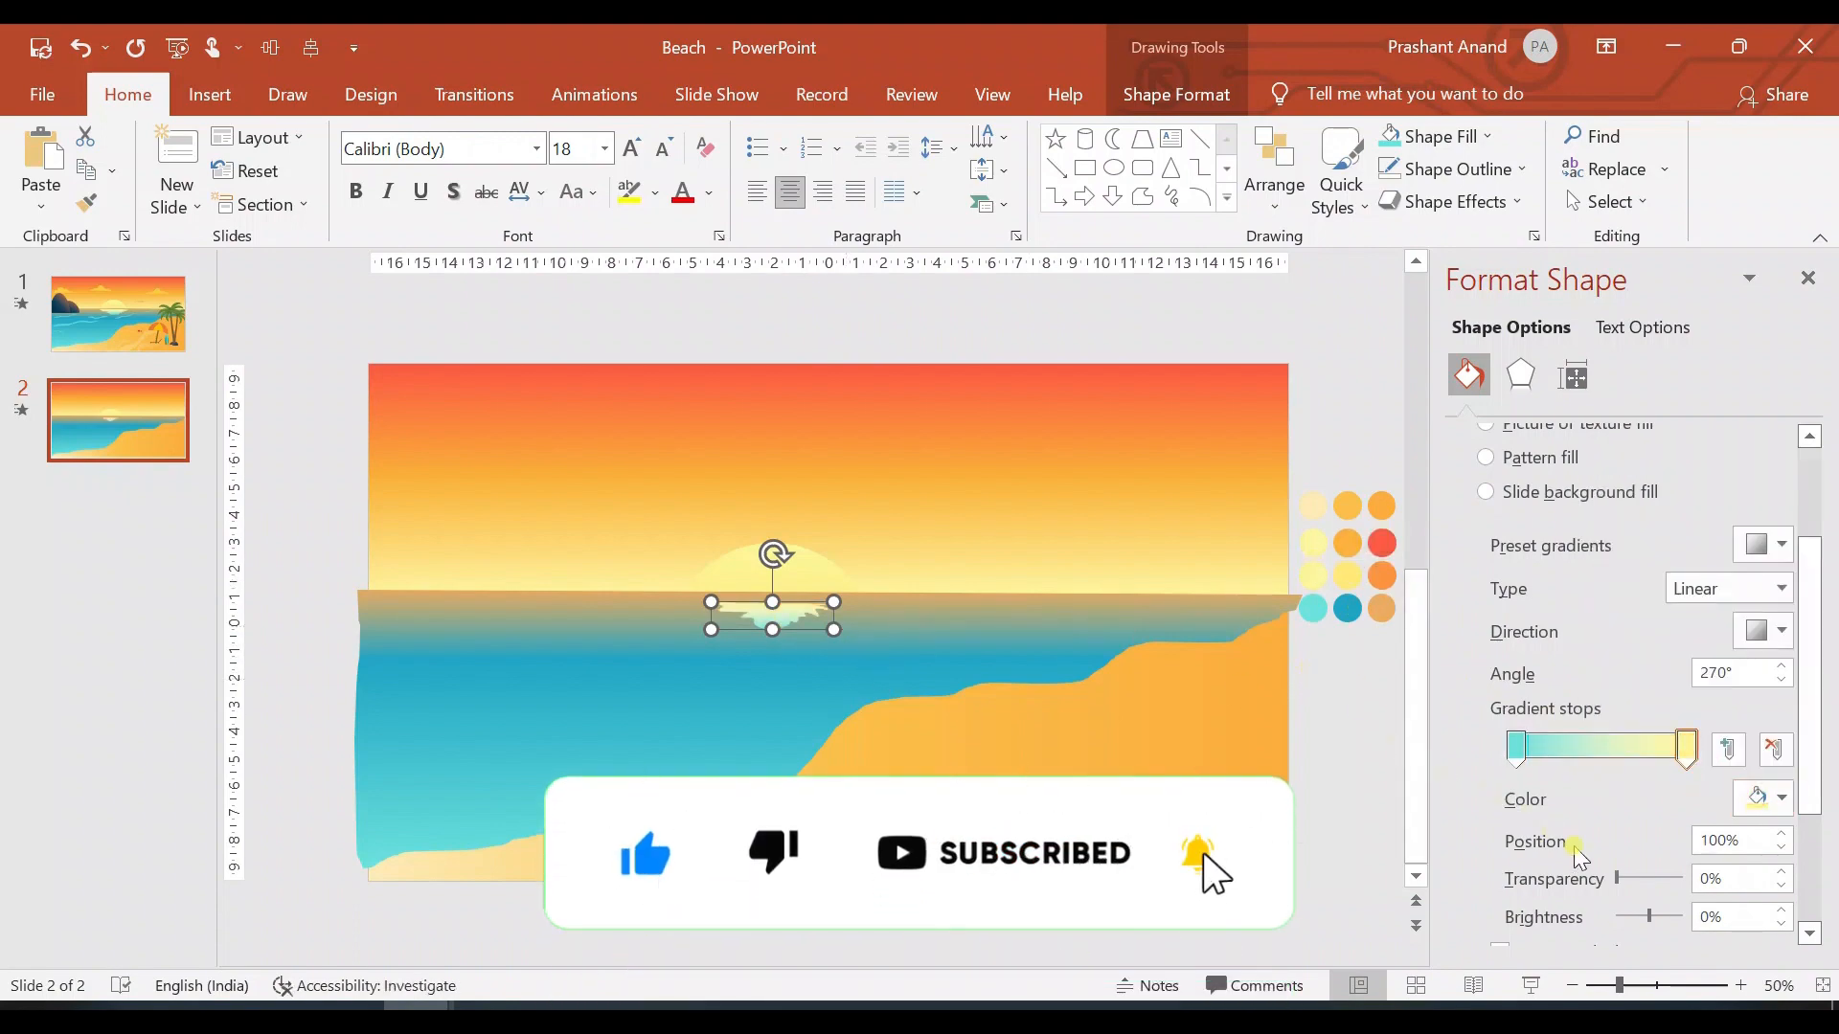
# Step: Set the yellow gradient stop's transparency to 19% and give the turquoise stop a similar slight transparency
pyautogui.moveTo(1620, 879); pyautogui.dragTo(1626, 879)
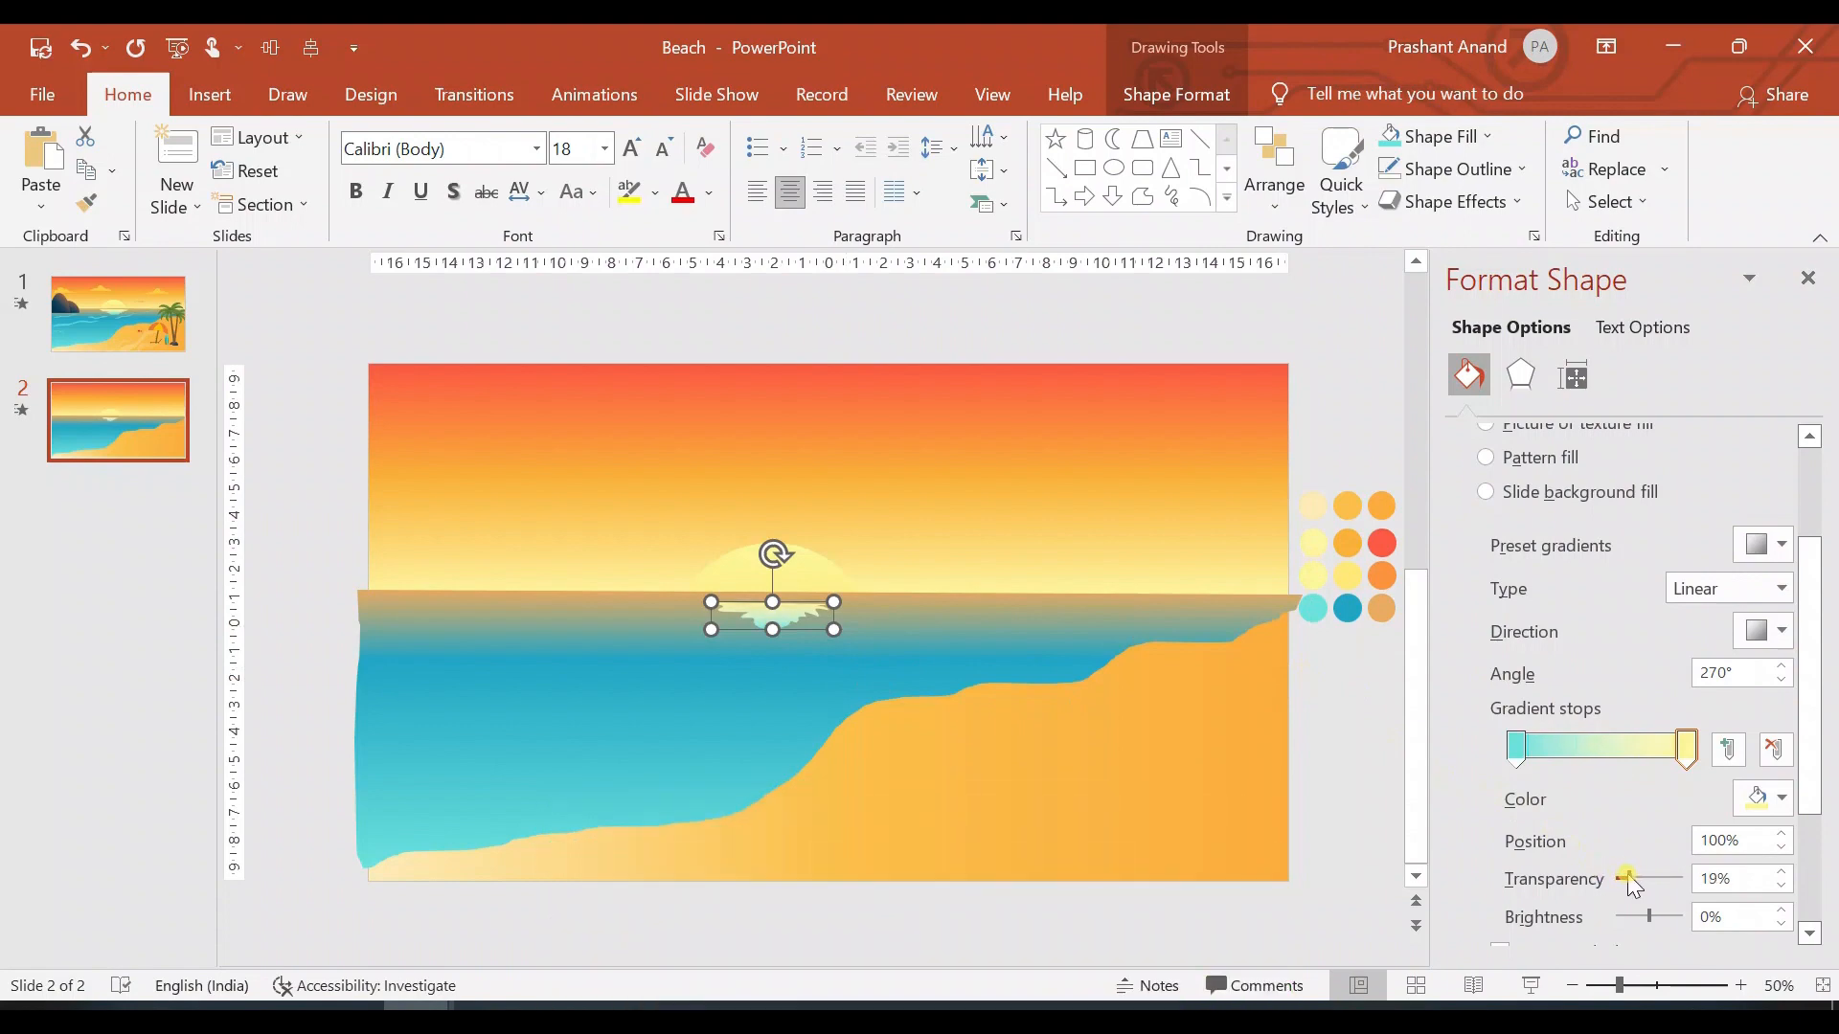
pyautogui.click(1529, 759)
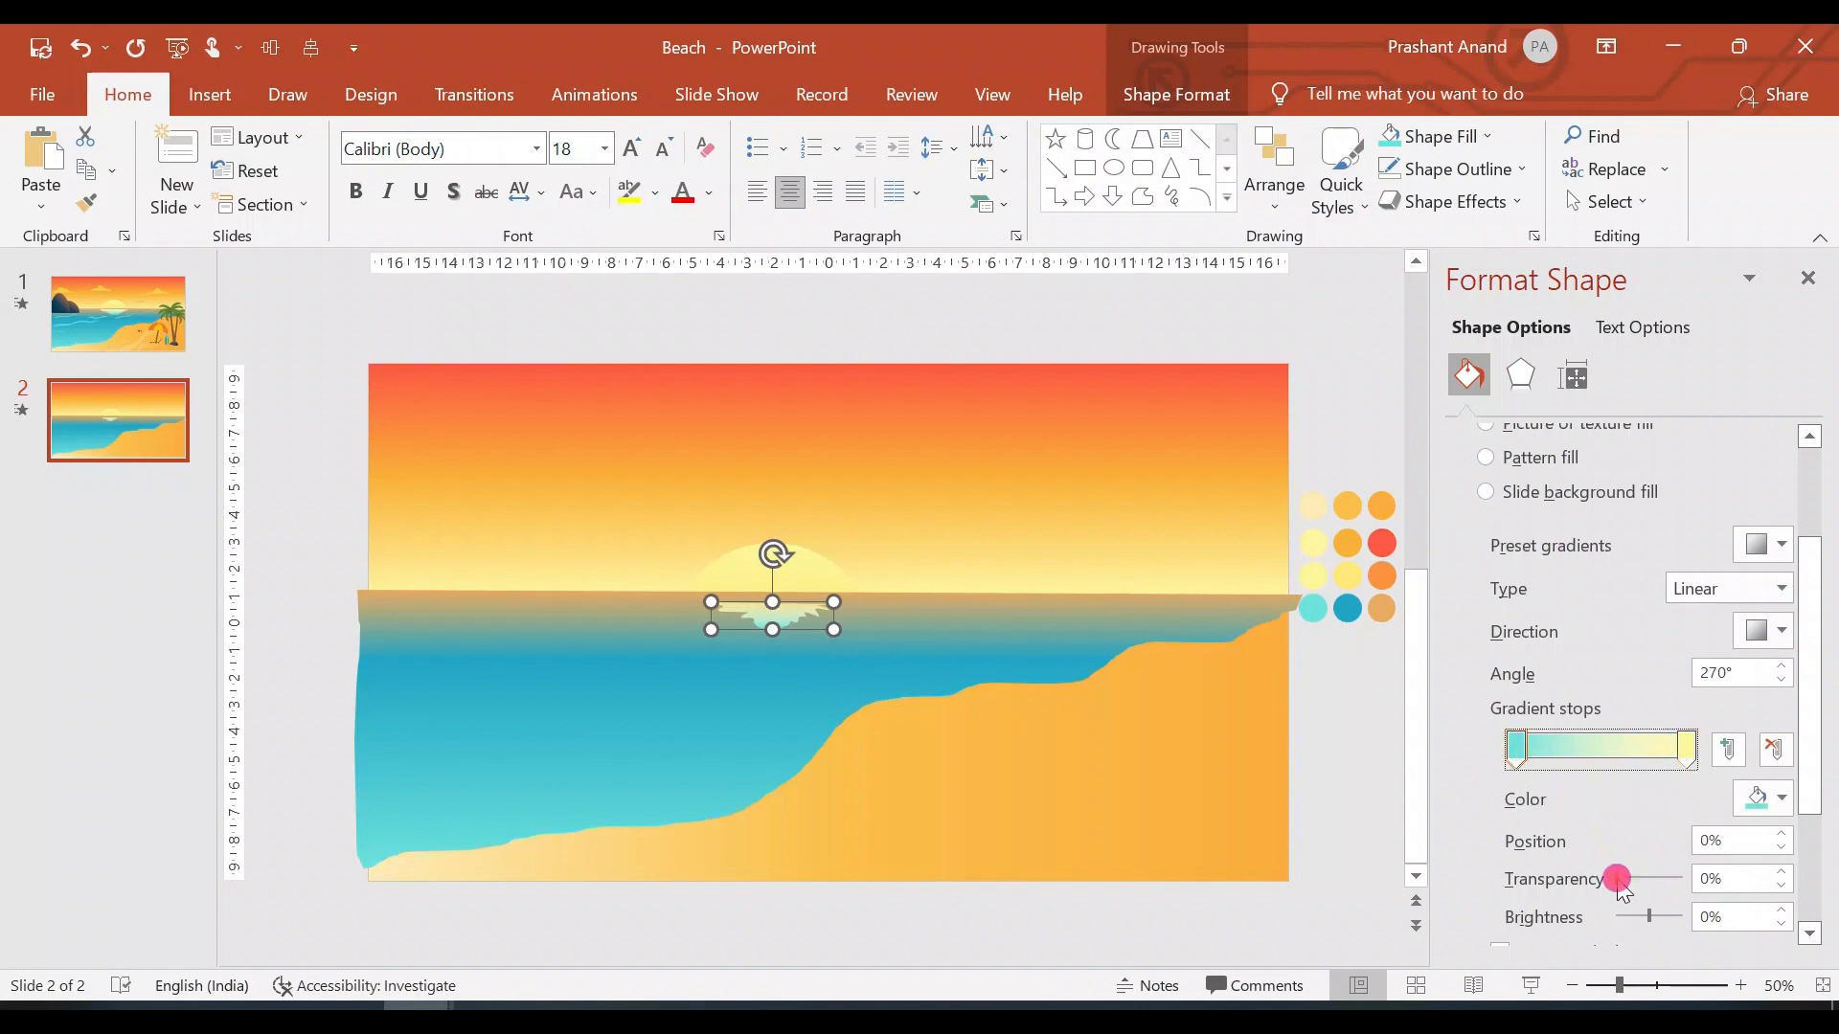
pyautogui.moveTo(1617, 879); pyautogui.dragTo(1635, 879)
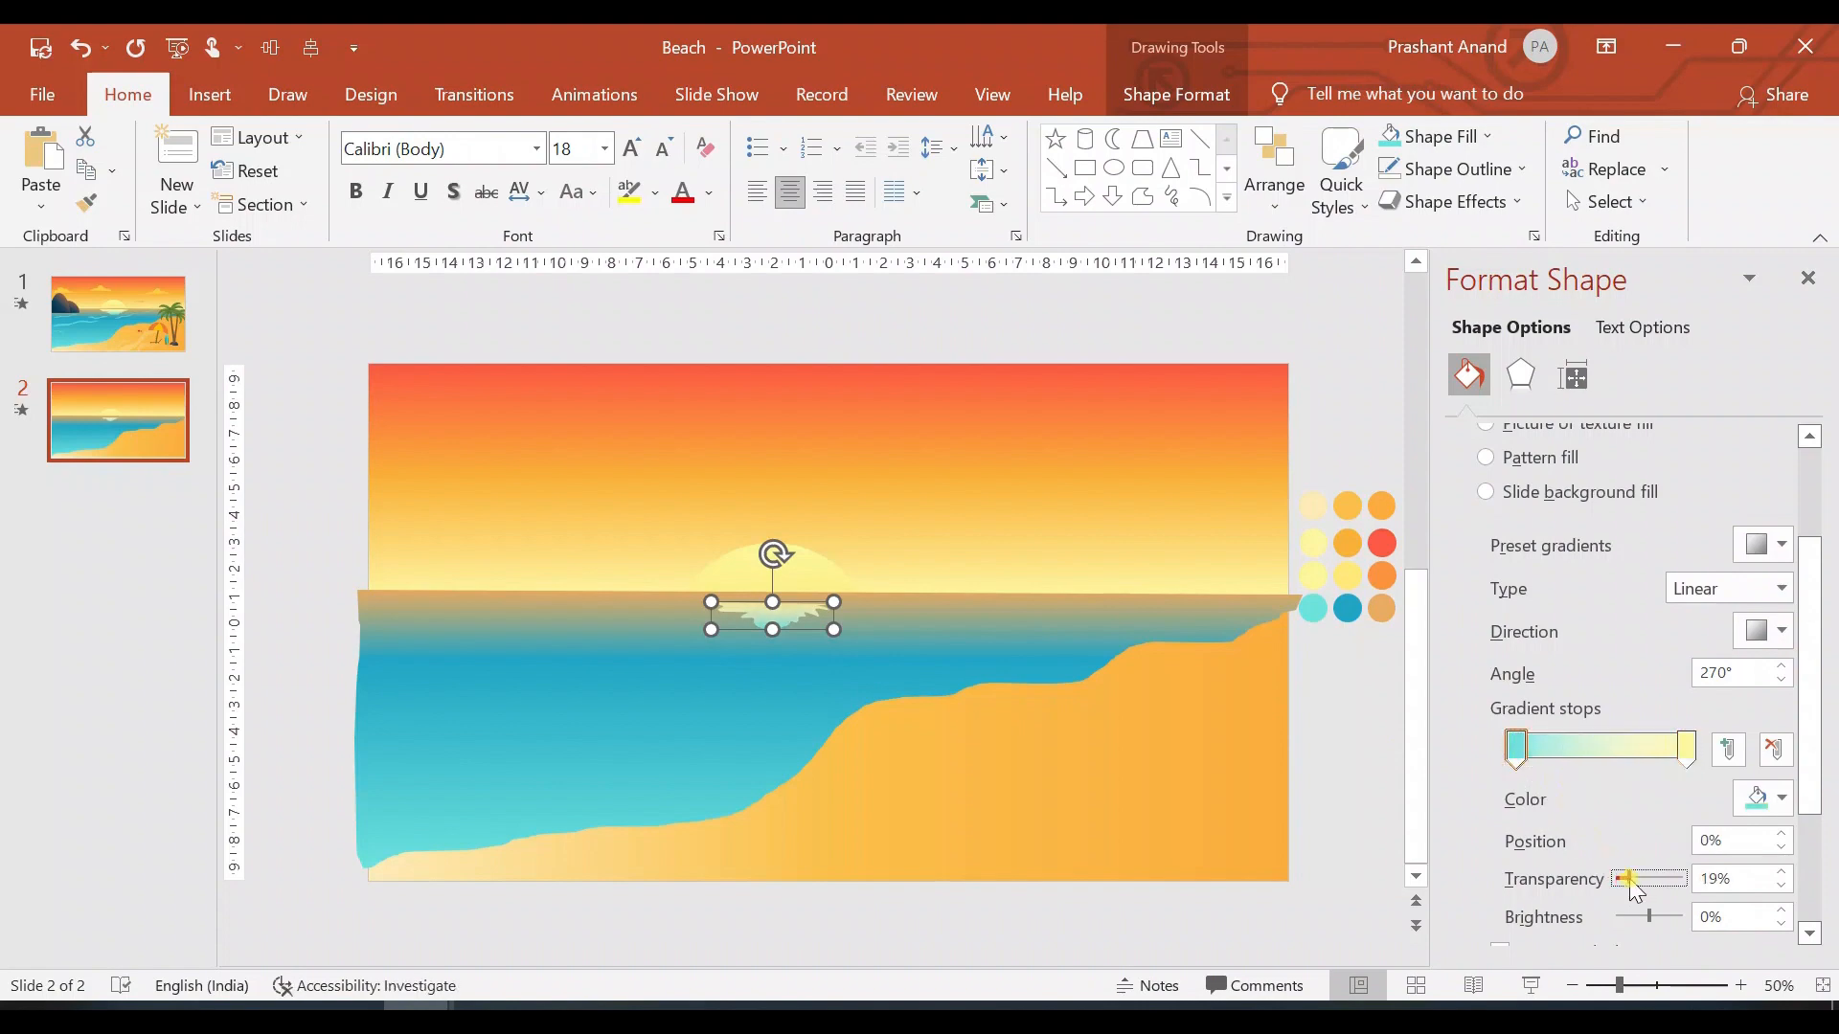
pyautogui.click(1780, 871)
# Step: Add a Grow/Shrink emphasis animation to the reflection shape under the sun
pyautogui.click(1106, 728)
pyautogui.click(776, 611)
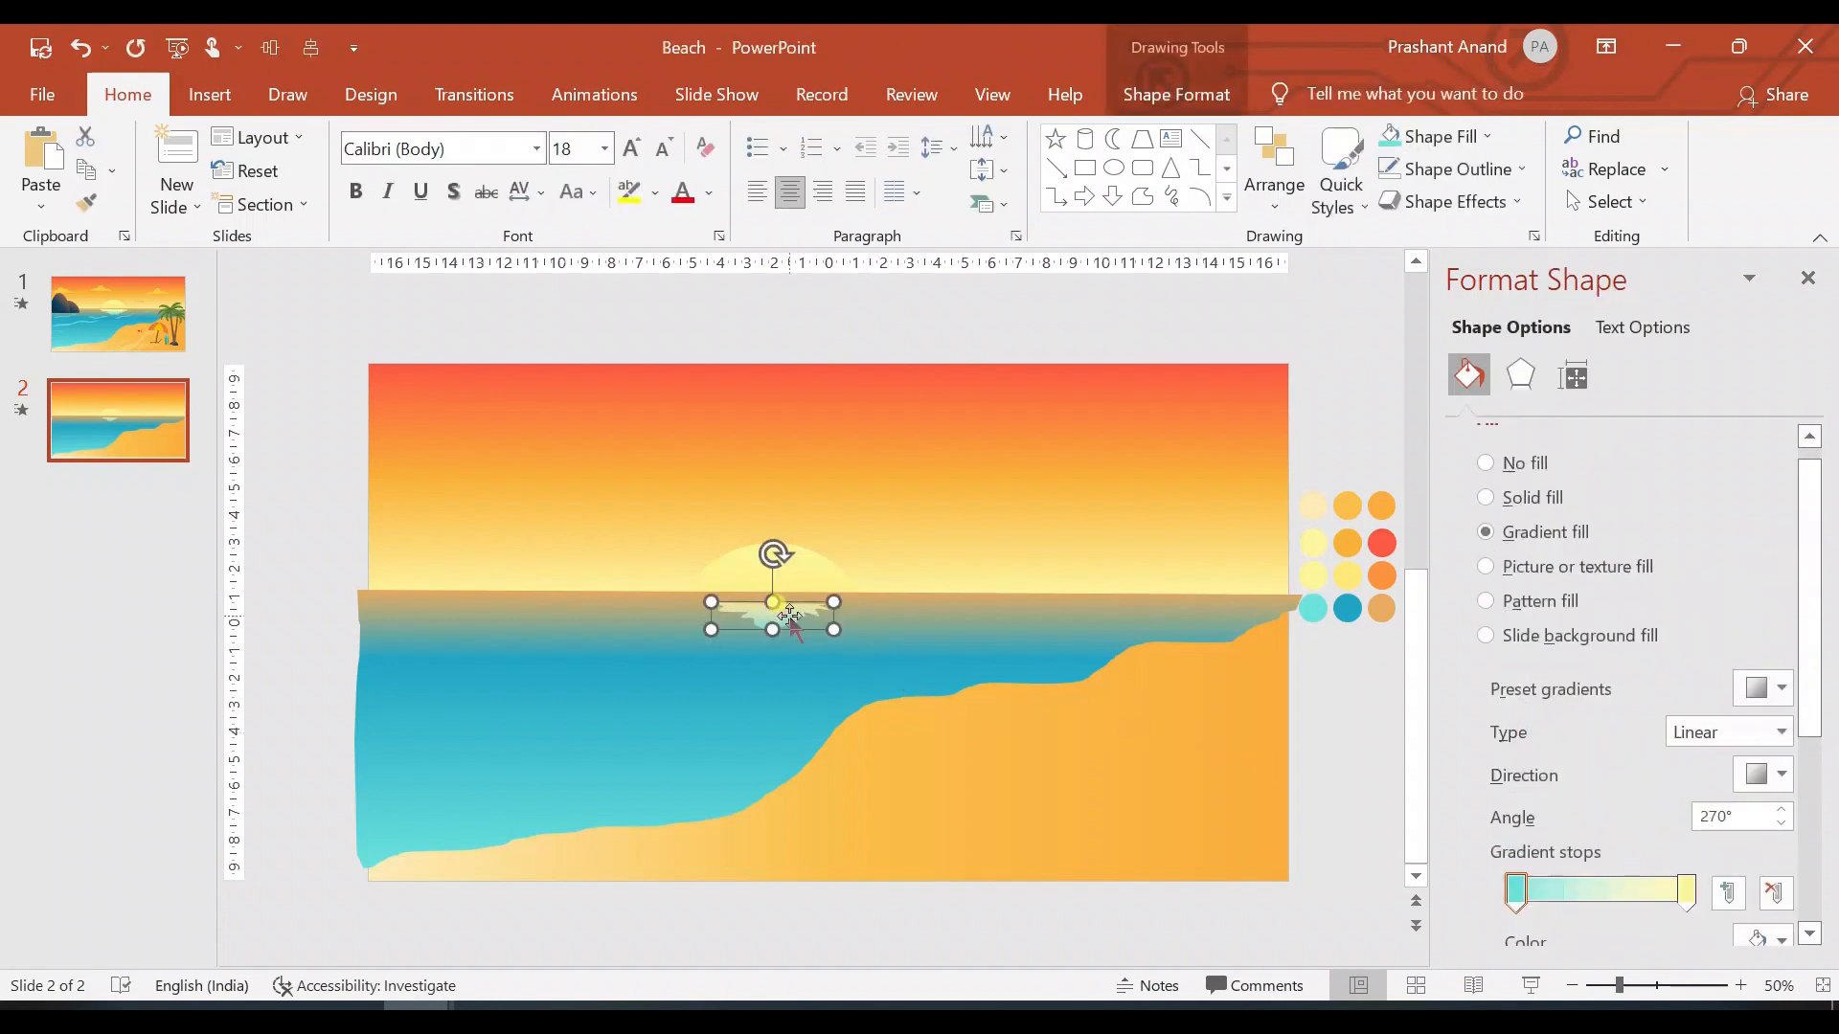
pyautogui.click(586, 97)
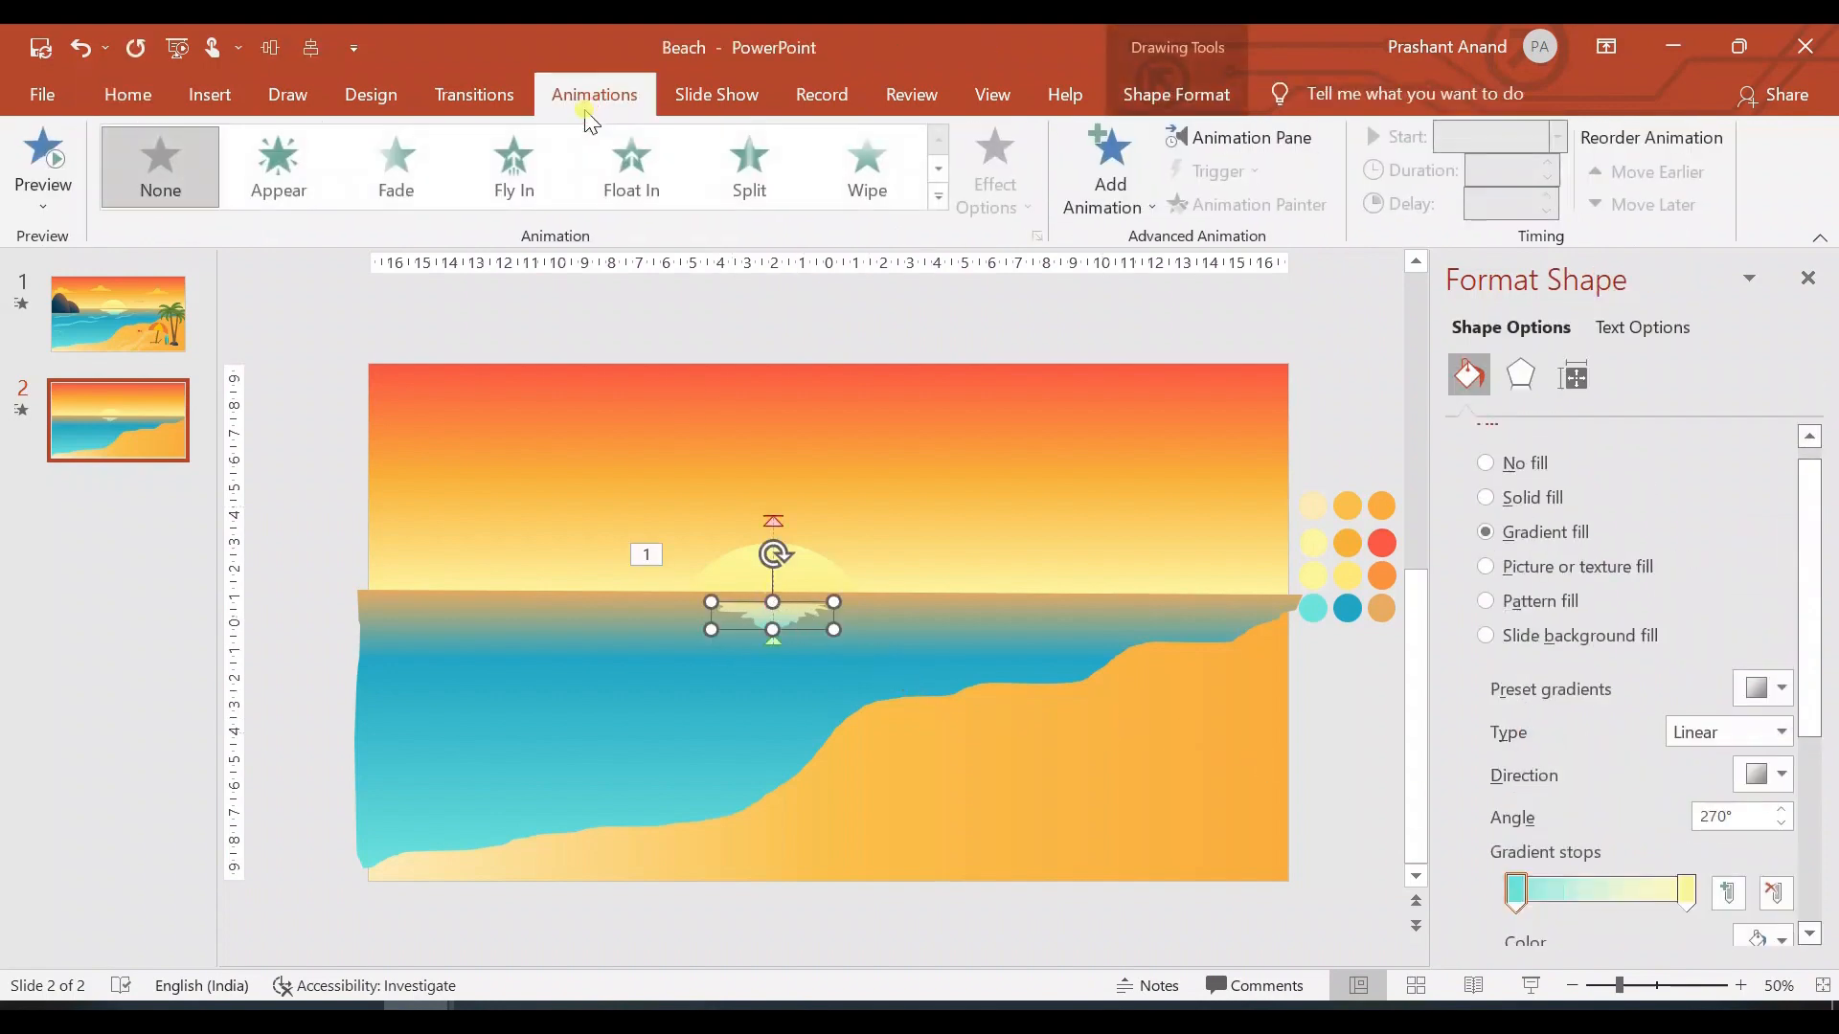
pyautogui.click(1113, 184)
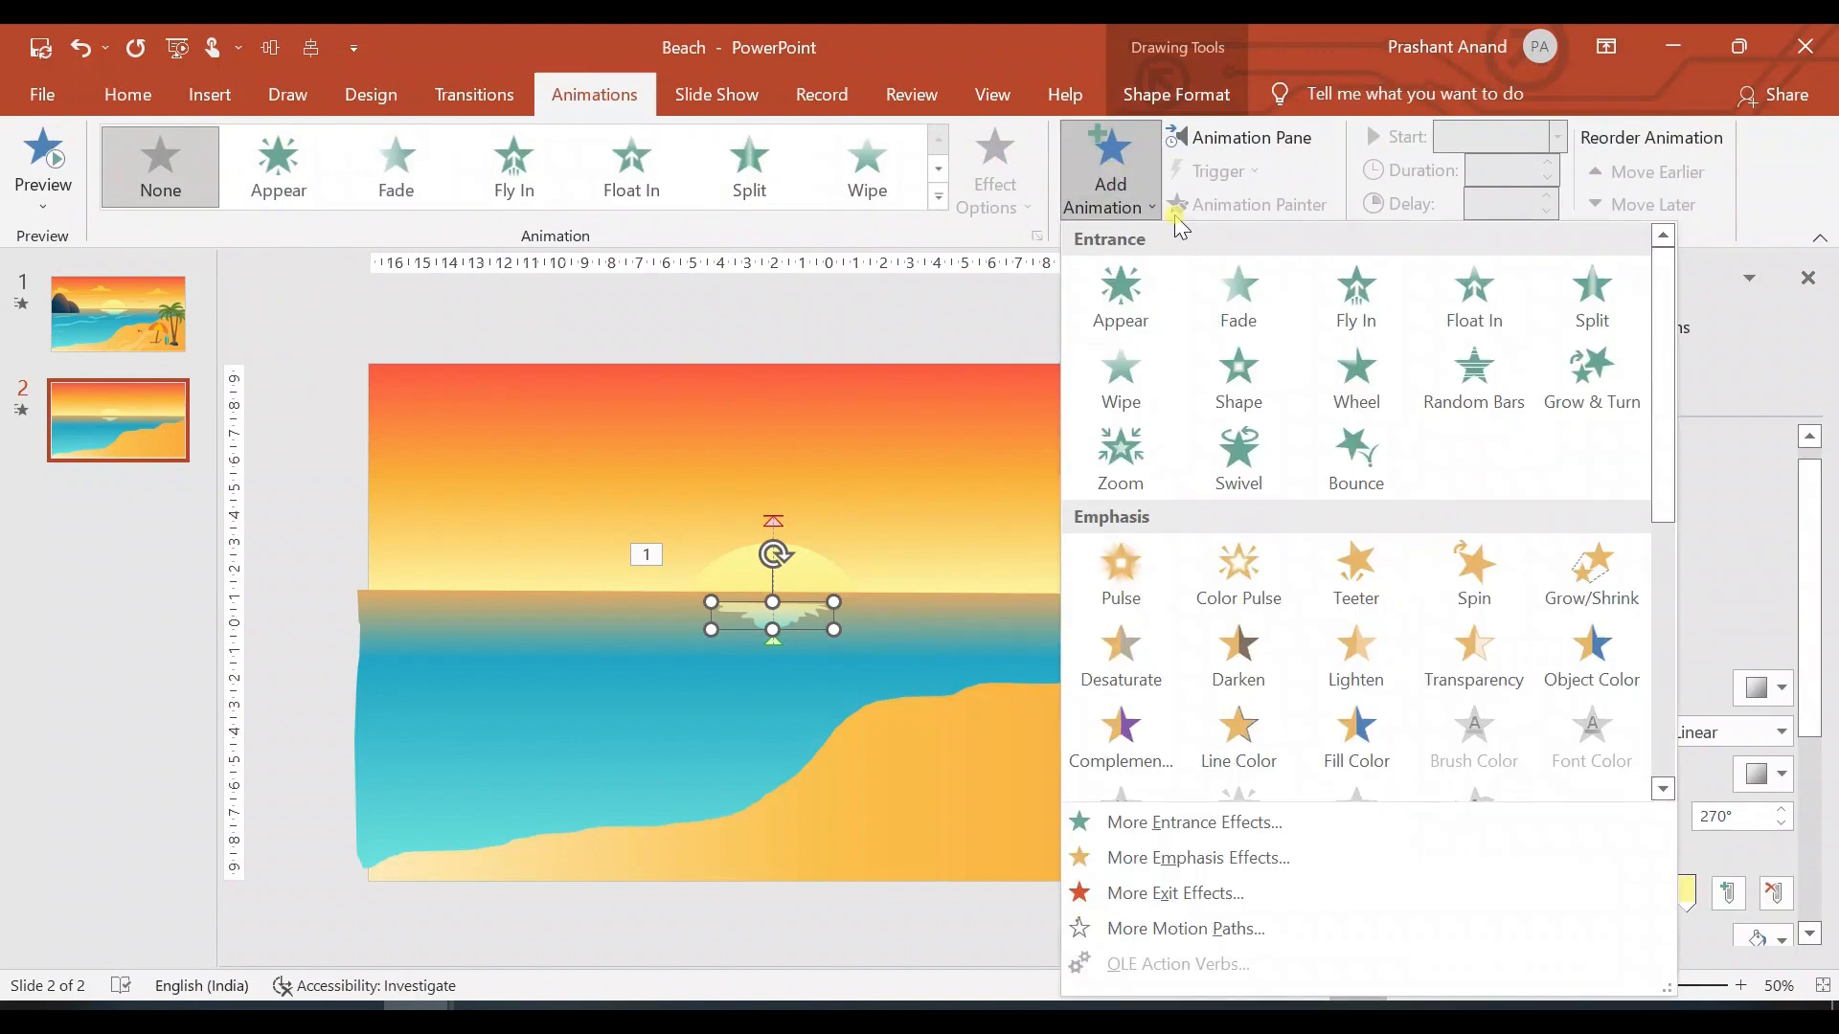
pyautogui.click(1590, 572)
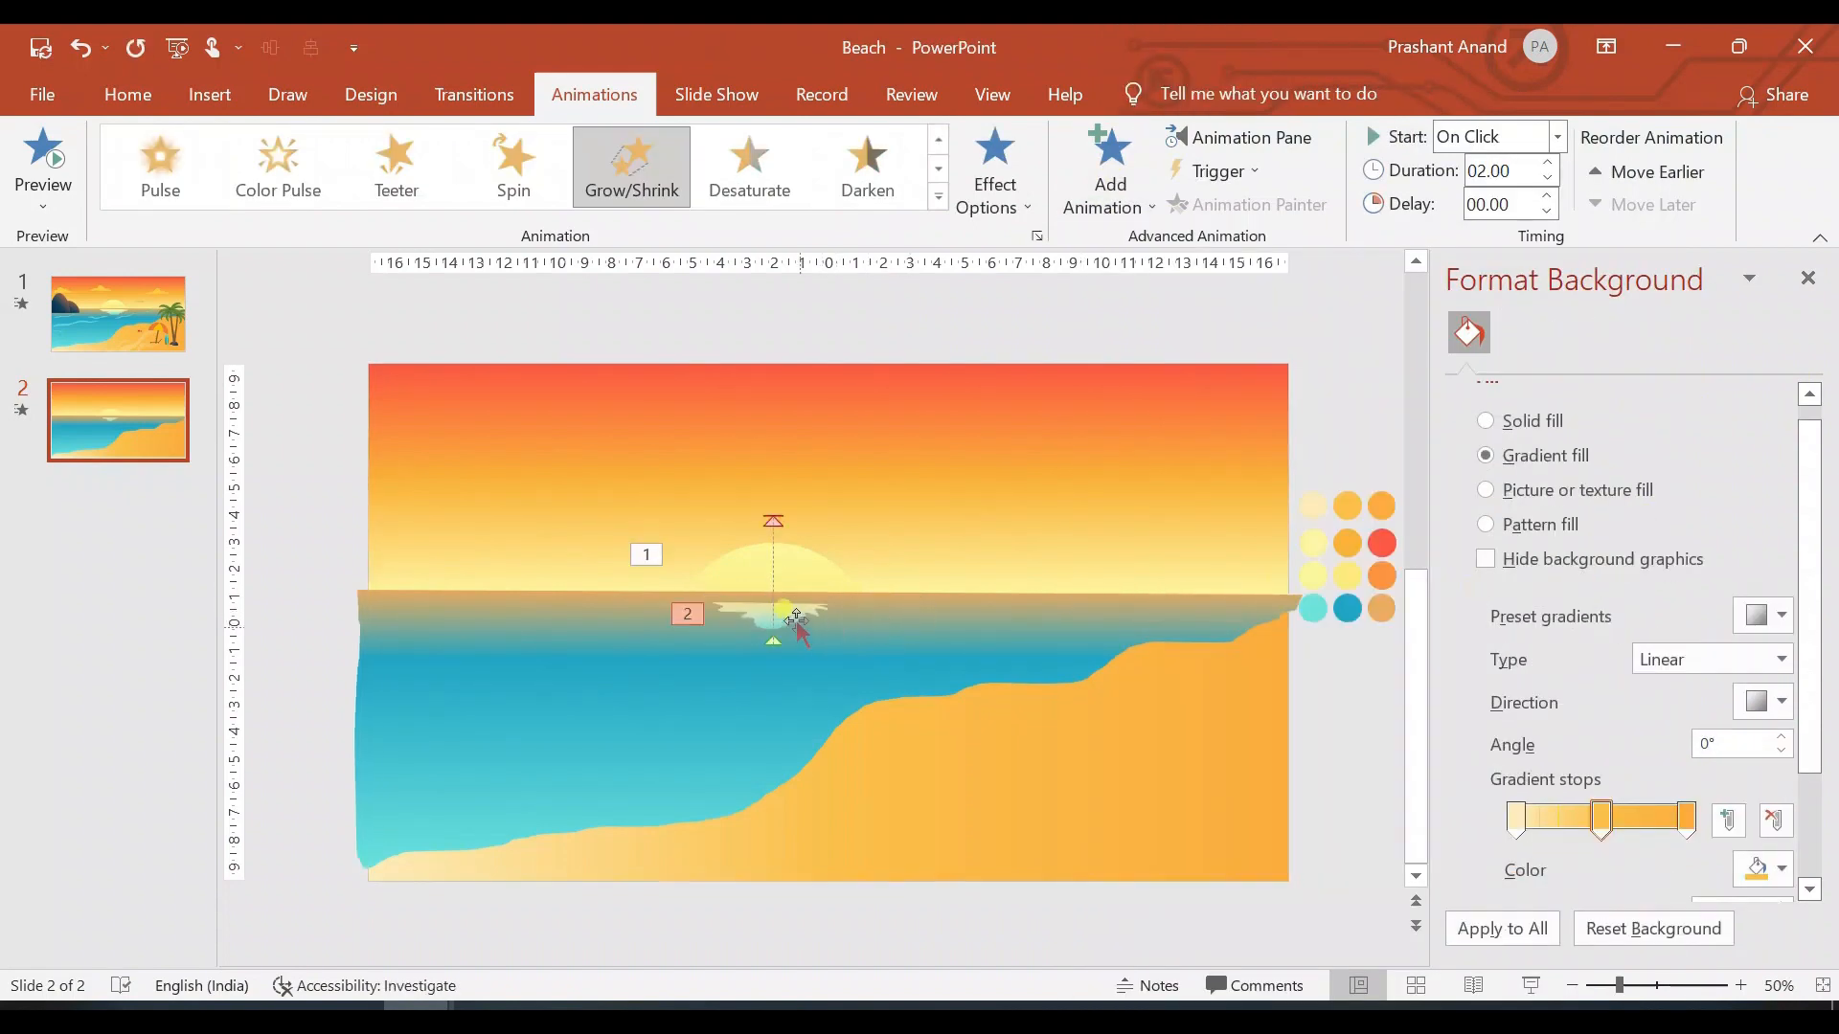
# Step: Nudge the reflection up slightly and set its Grow/Shrink effect to a custom size of 180%
pyautogui.click(795, 621)
pyautogui.moveTo(790, 613); pyautogui.dragTo(790, 610)
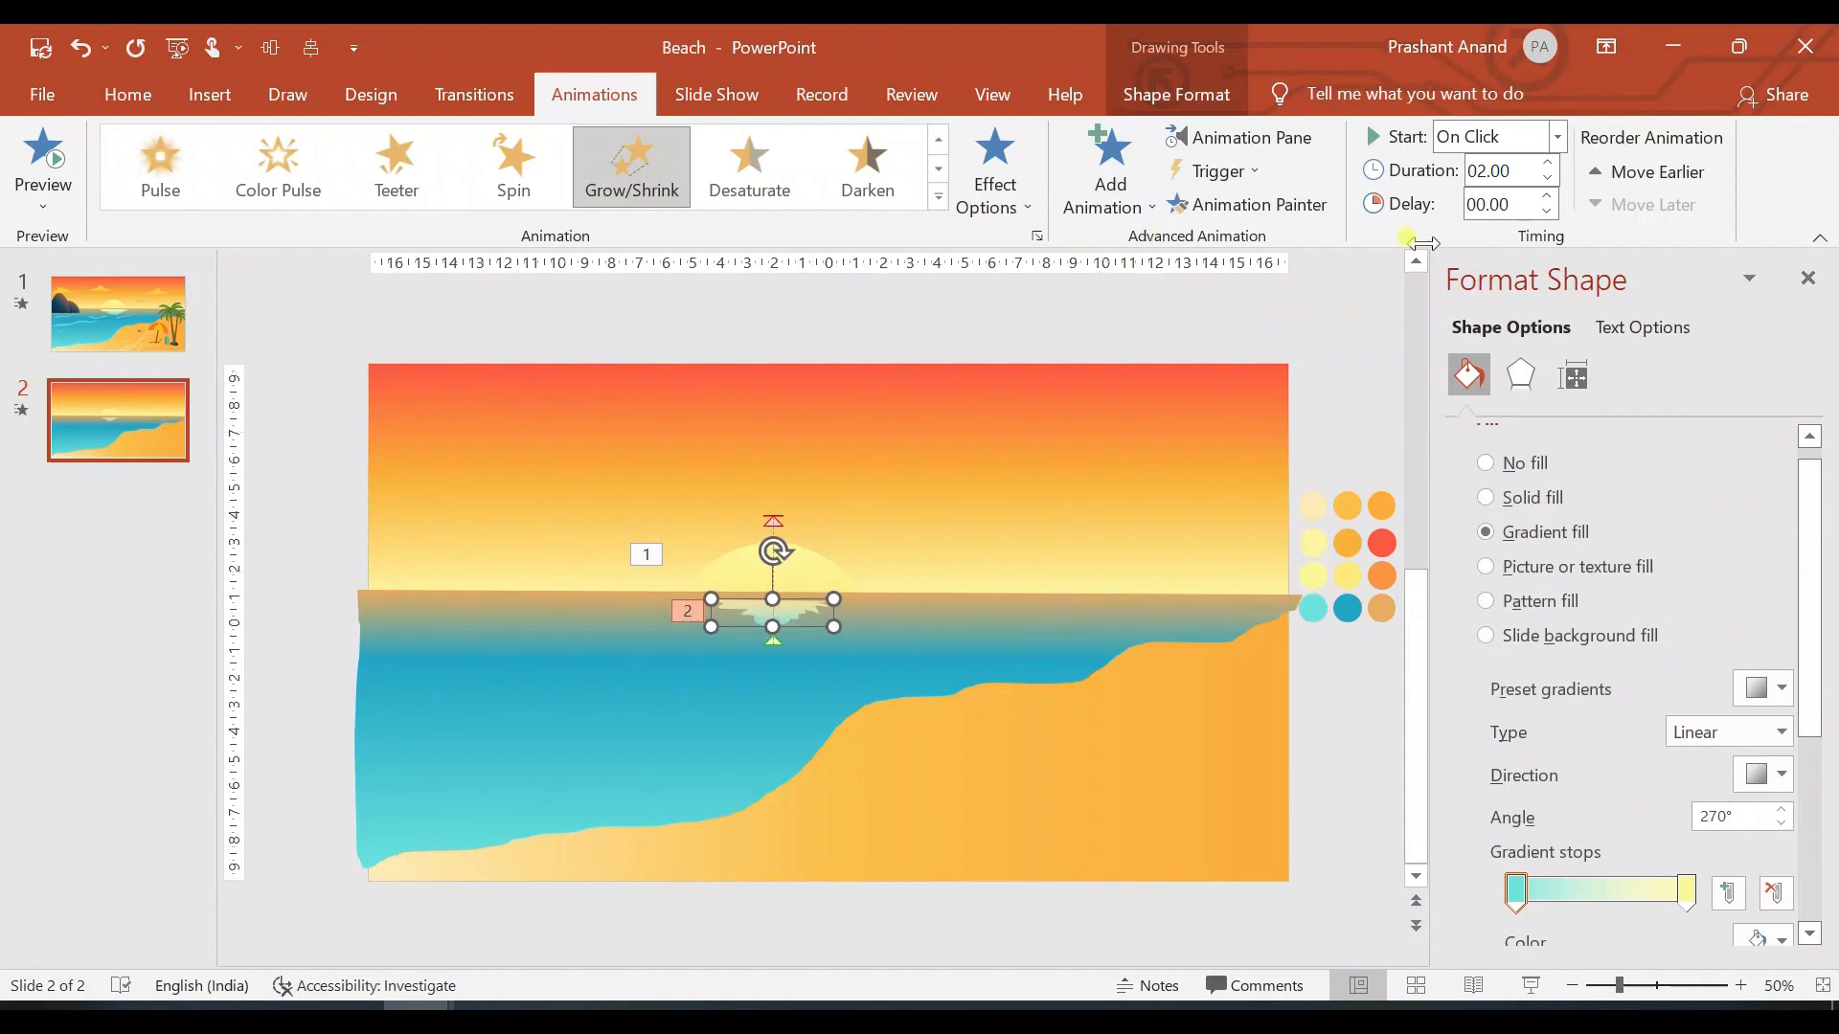
pyautogui.click(1235, 138)
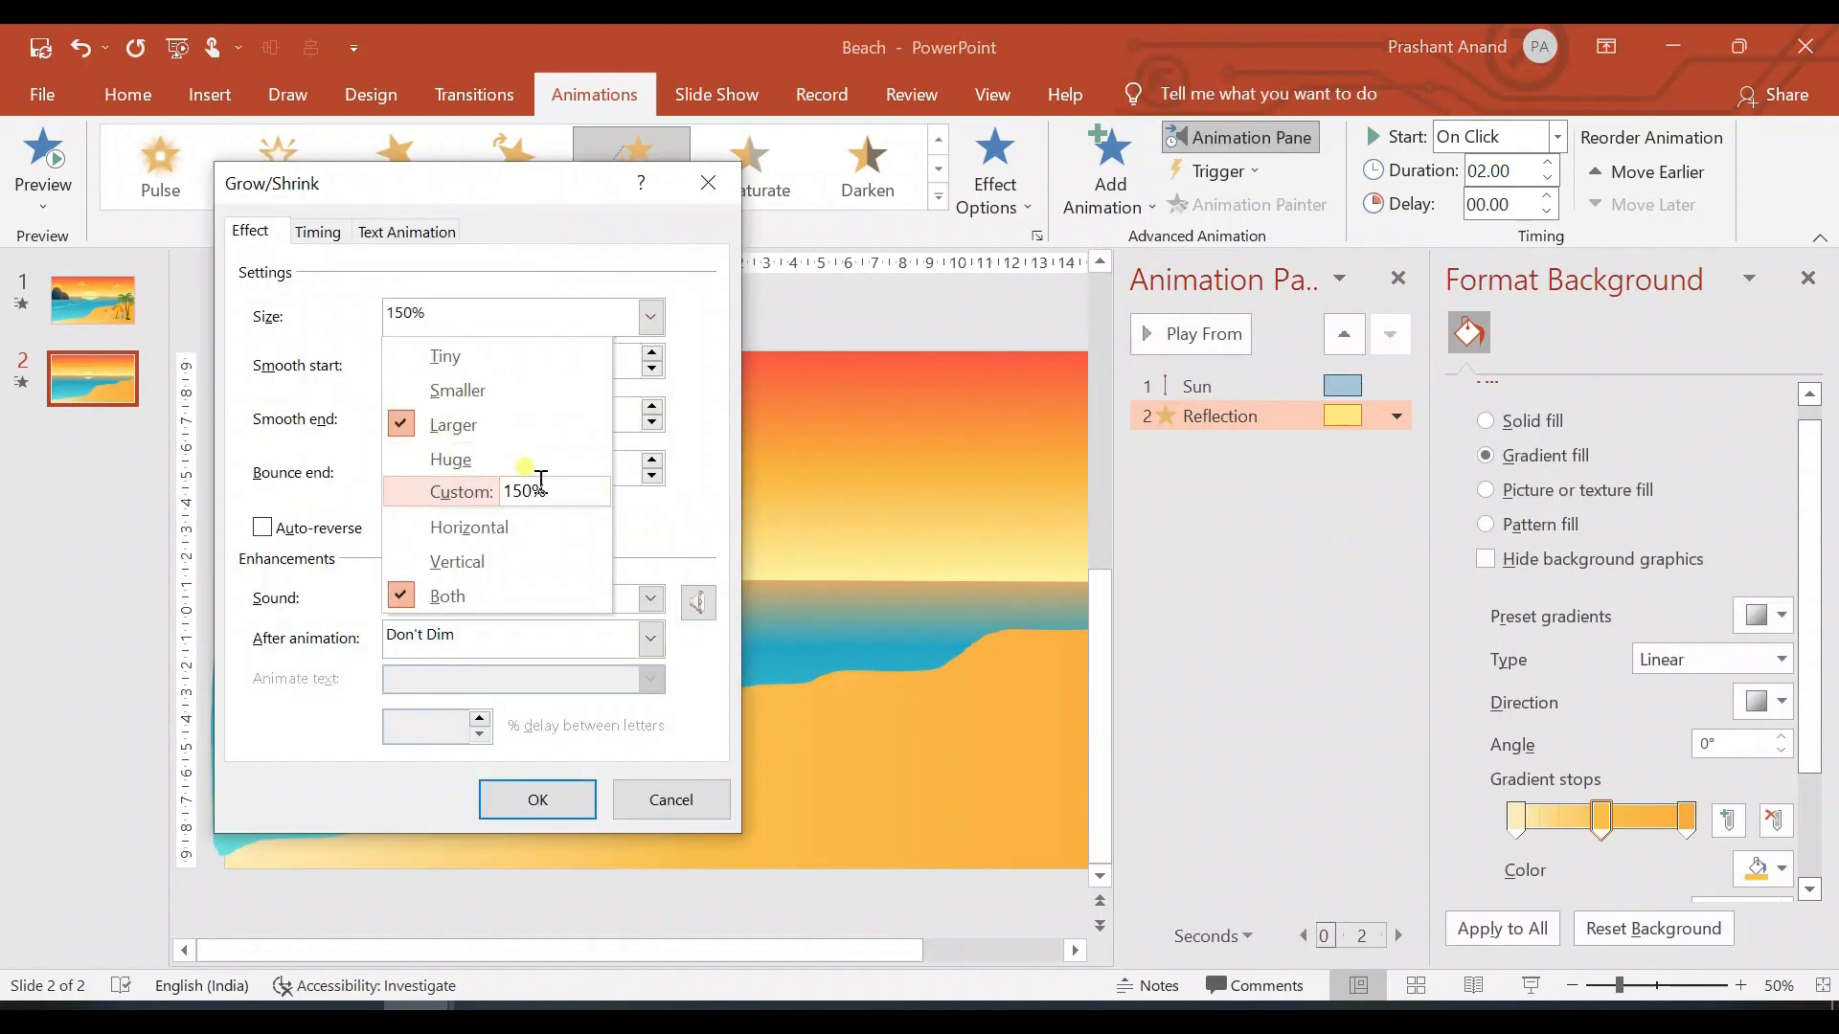
pyautogui.click(531, 492)
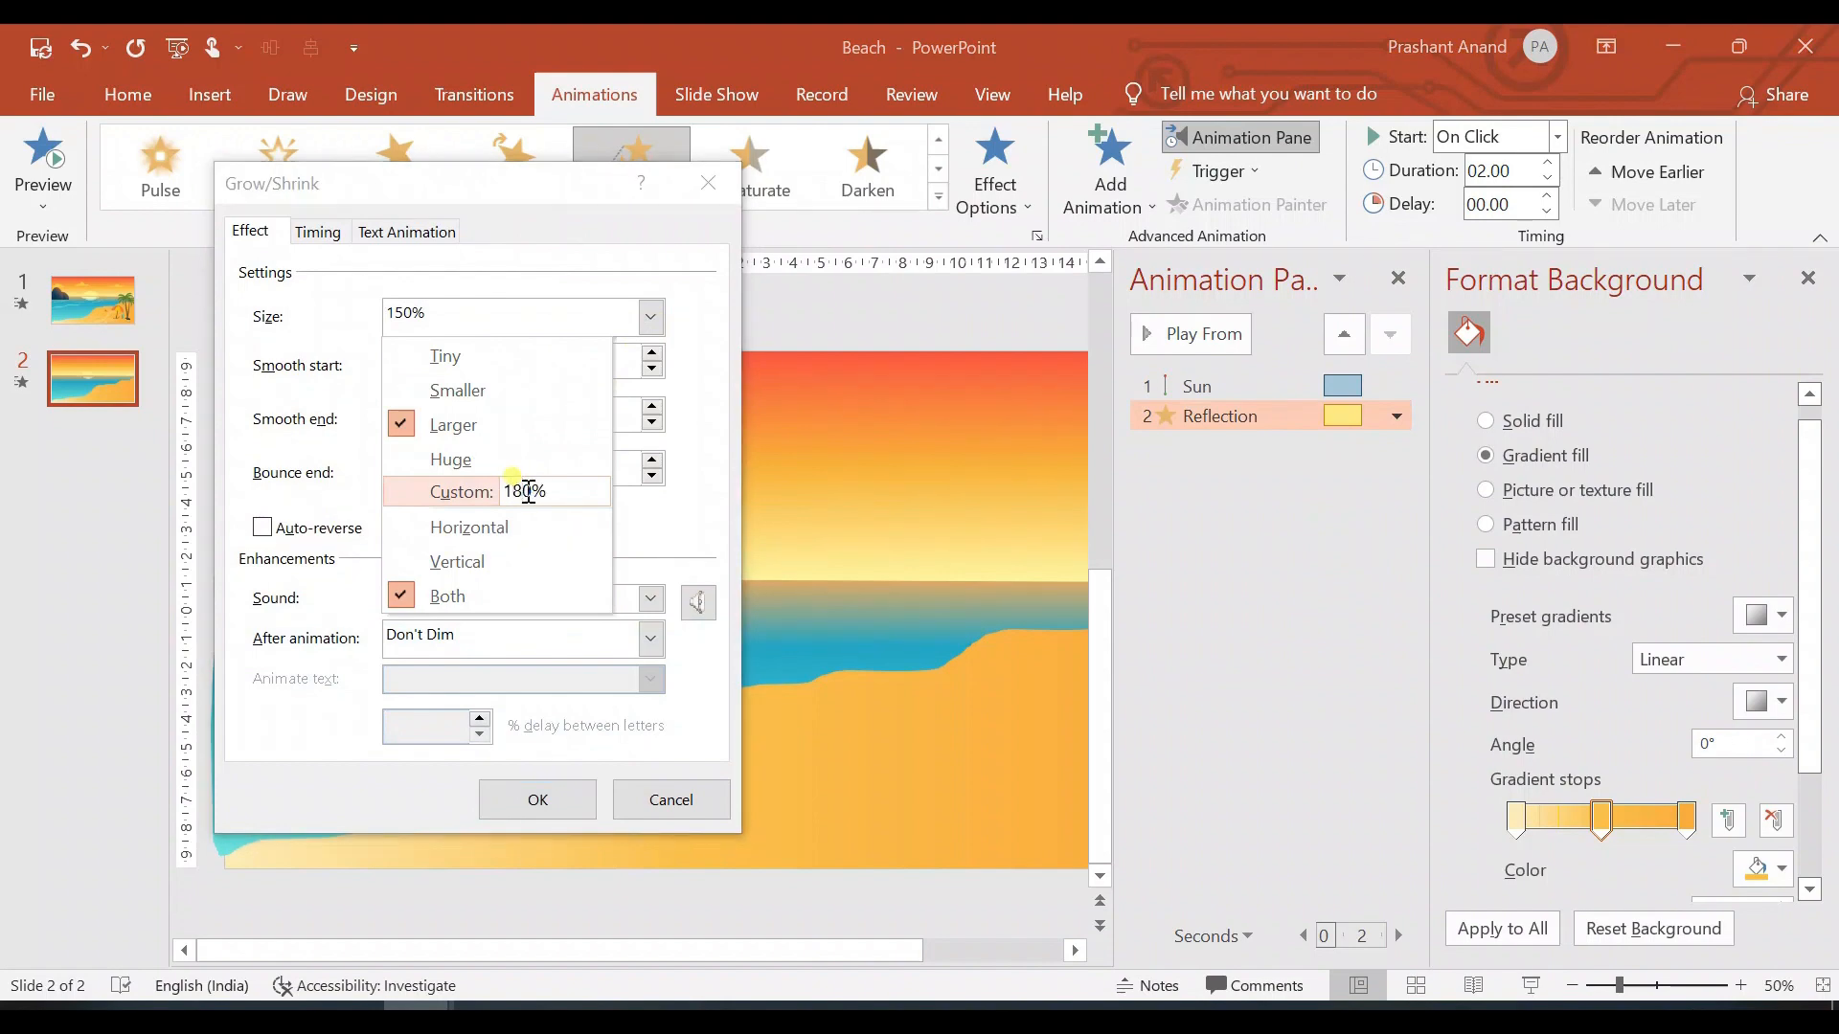
pyautogui.press('Return')
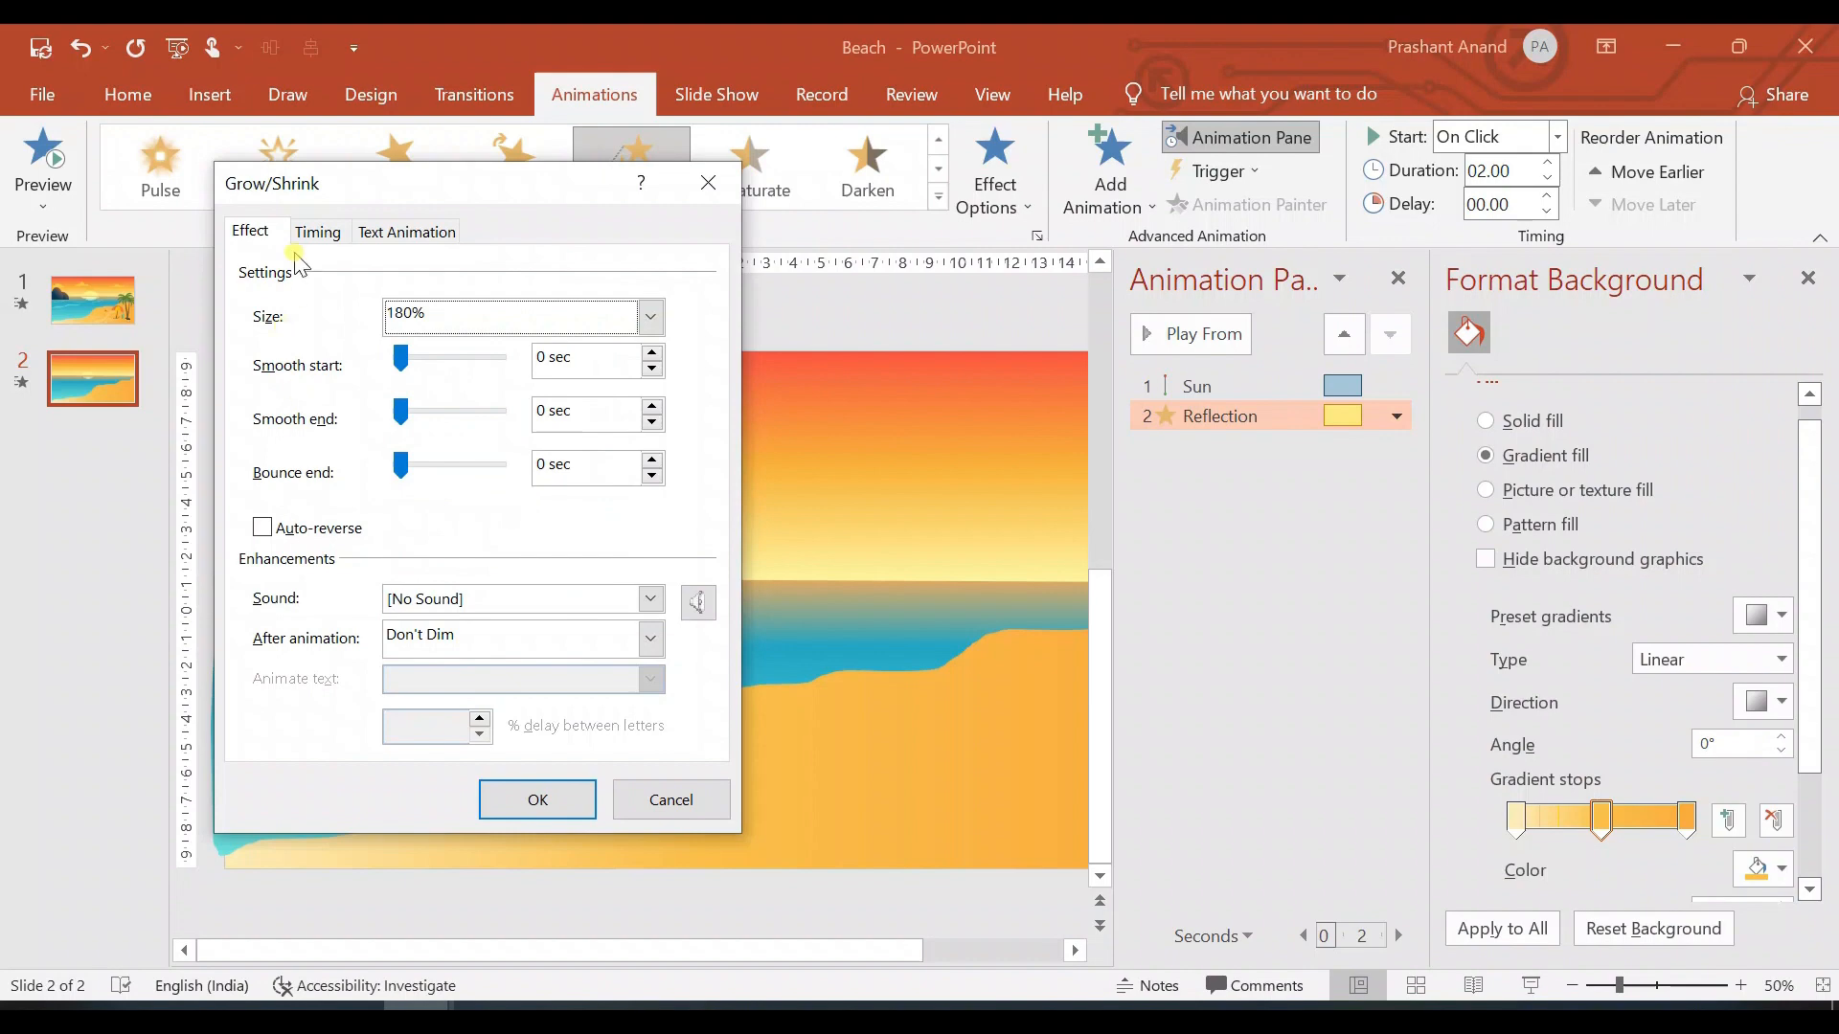
# Step: Set the reflection animation's duration to 3 seconds (Slow) and make it start With Previous
pyautogui.click(319, 233)
pyautogui.click(537, 354)
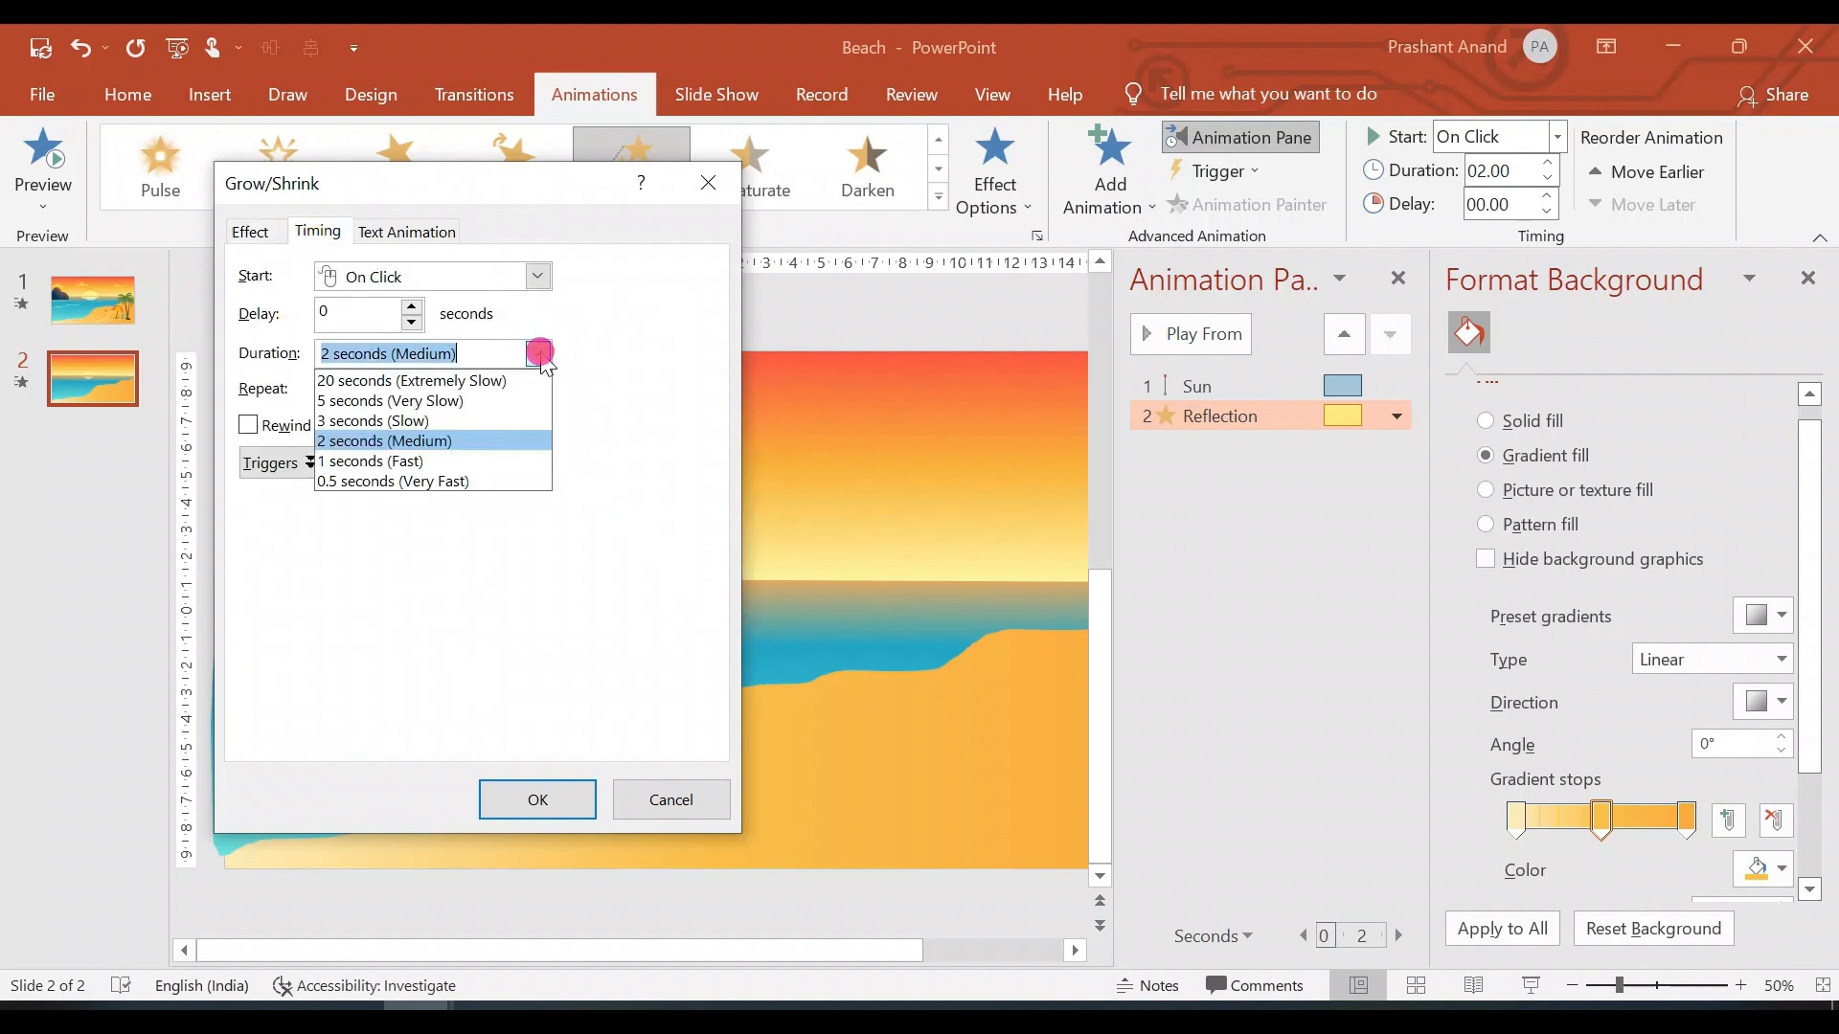
pyautogui.click(456, 422)
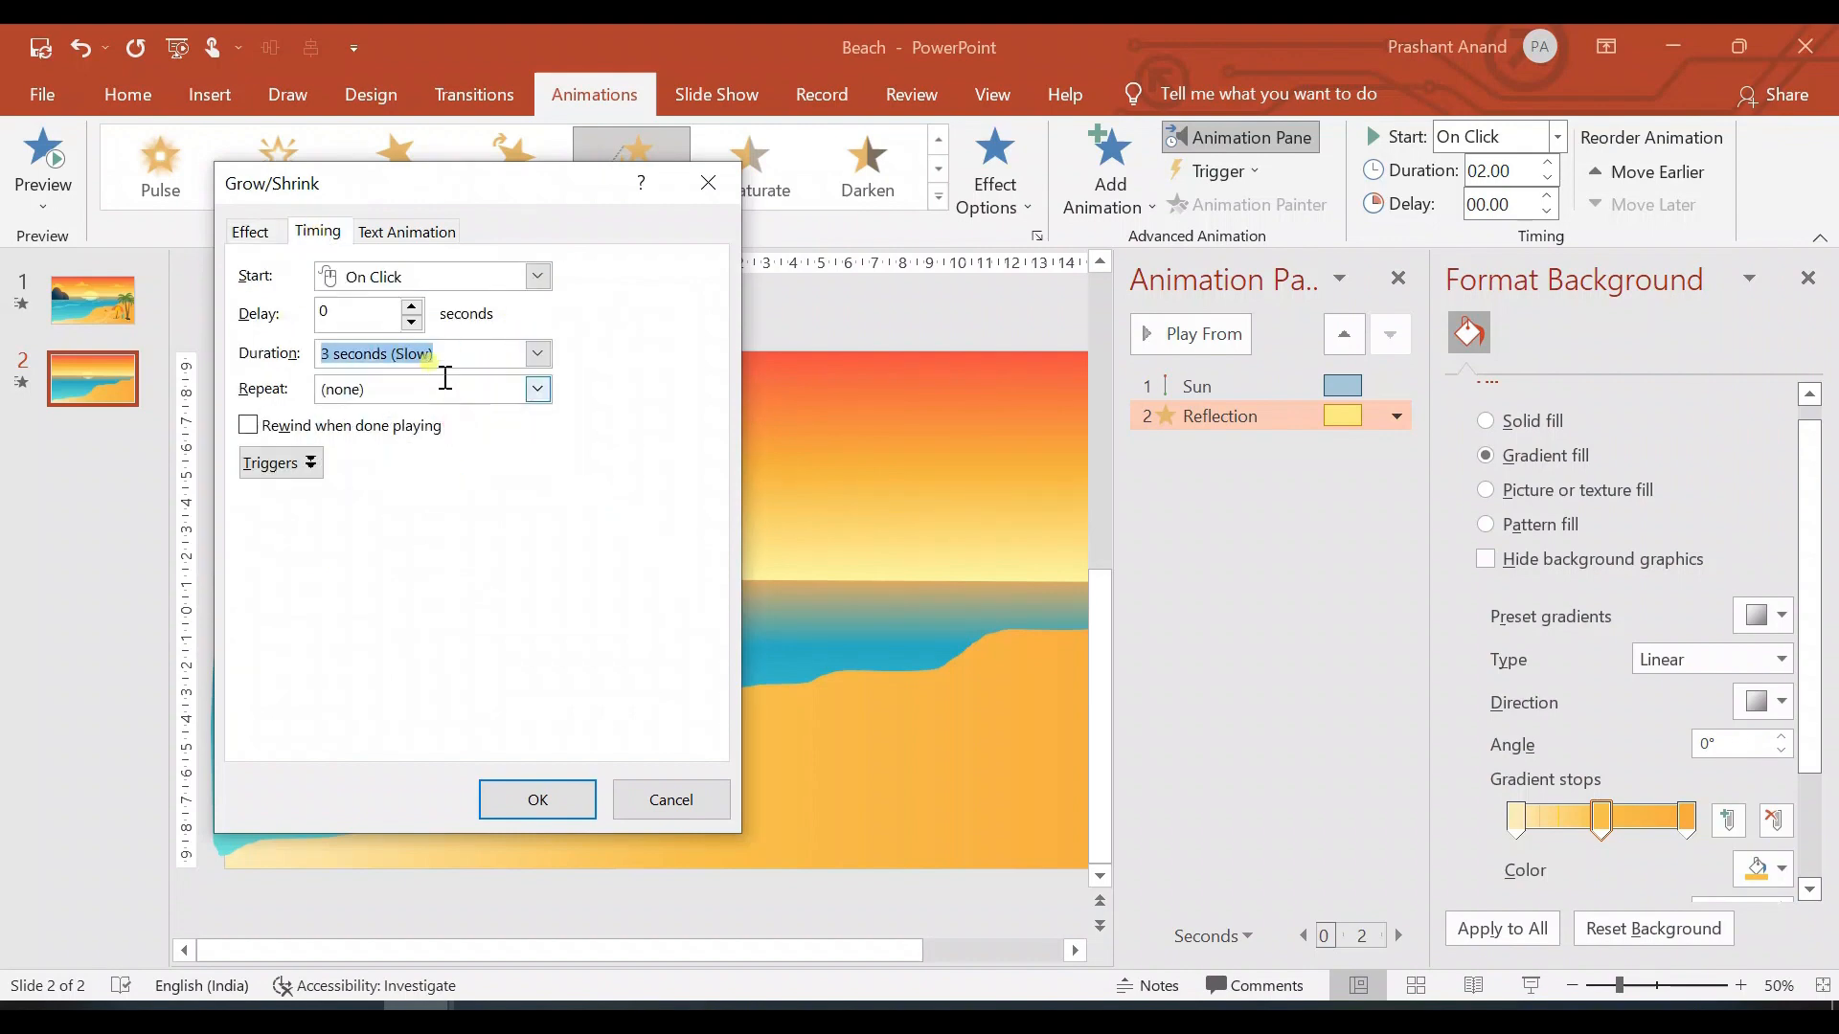
pyautogui.click(541, 278)
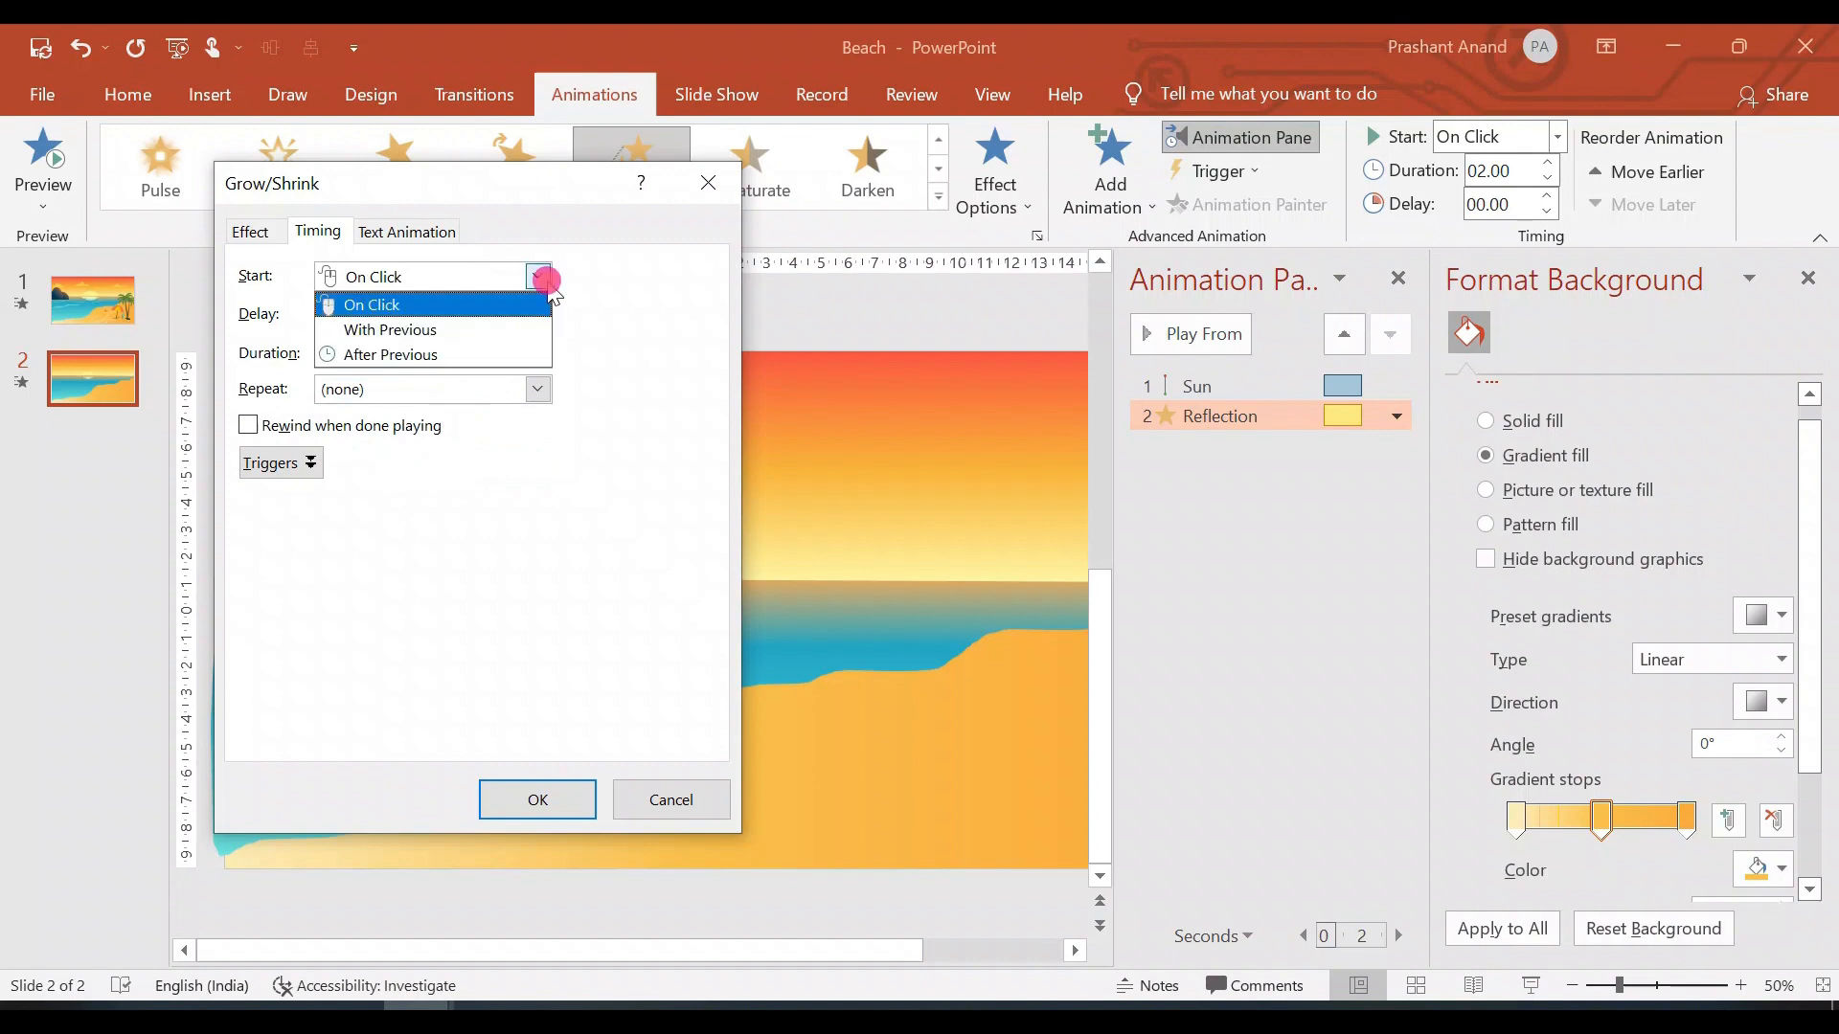
pyautogui.click(502, 329)
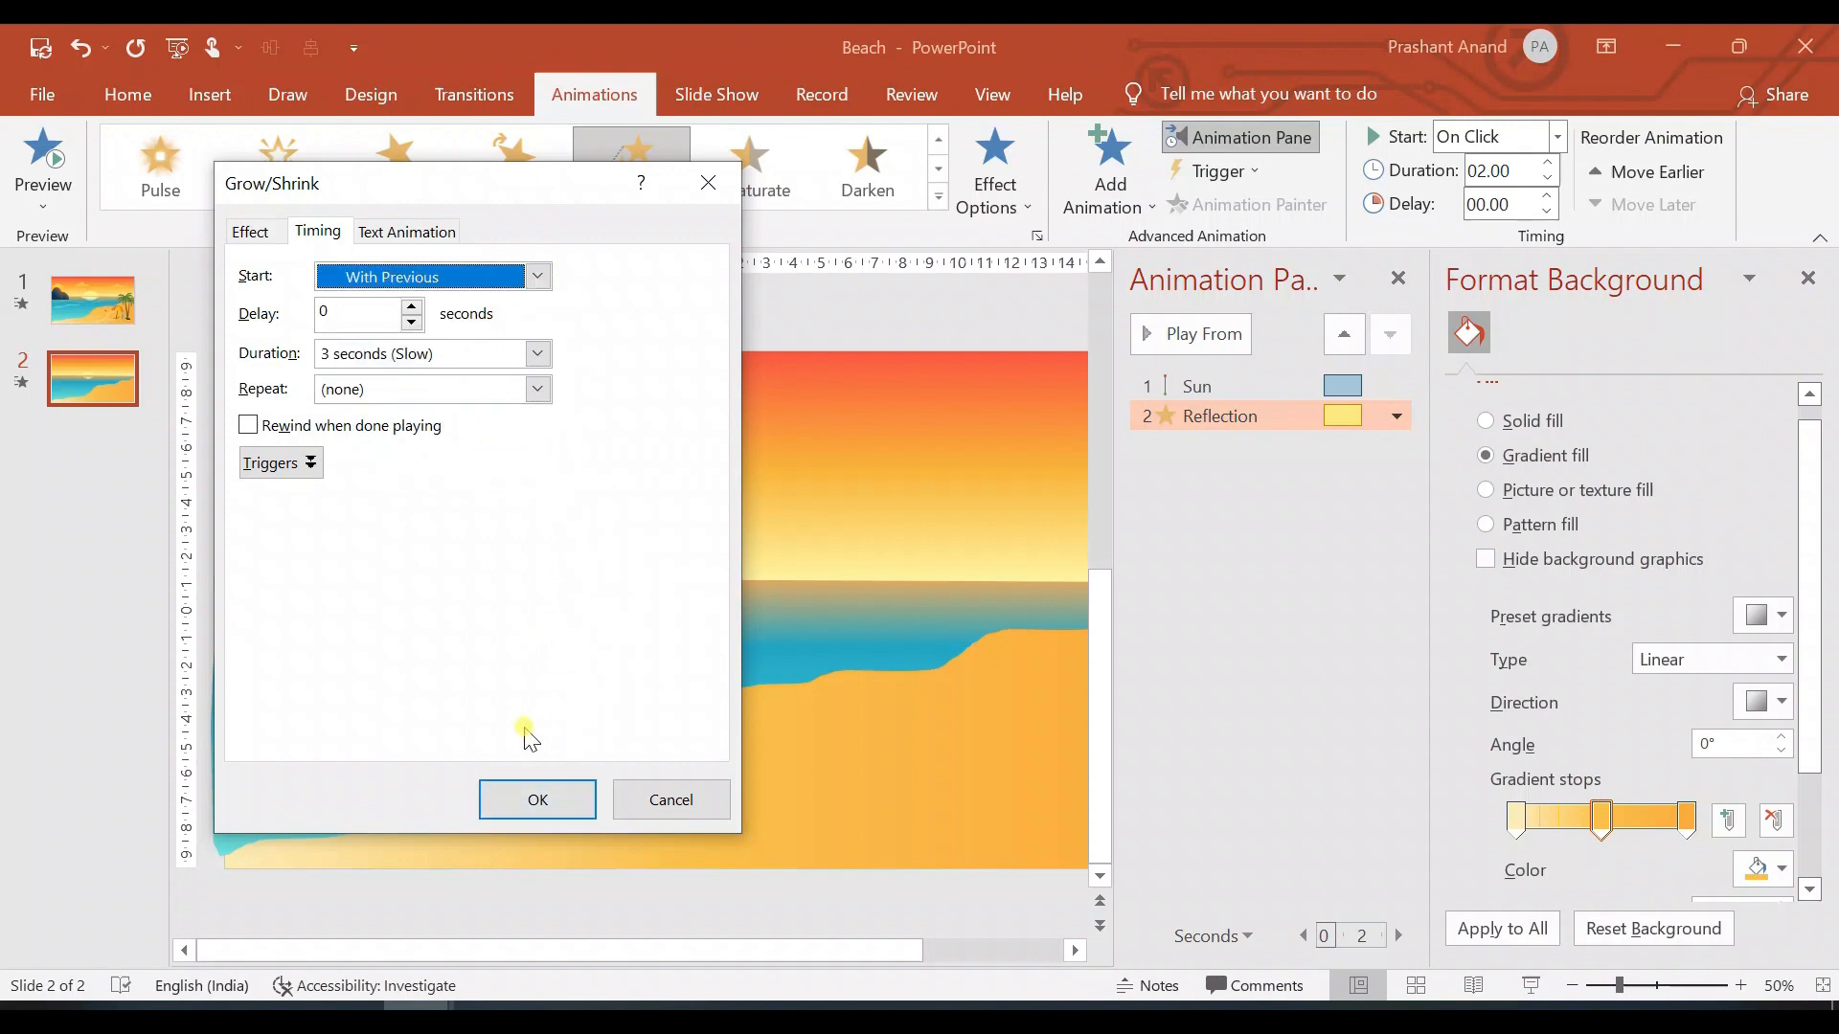
pyautogui.click(527, 796)
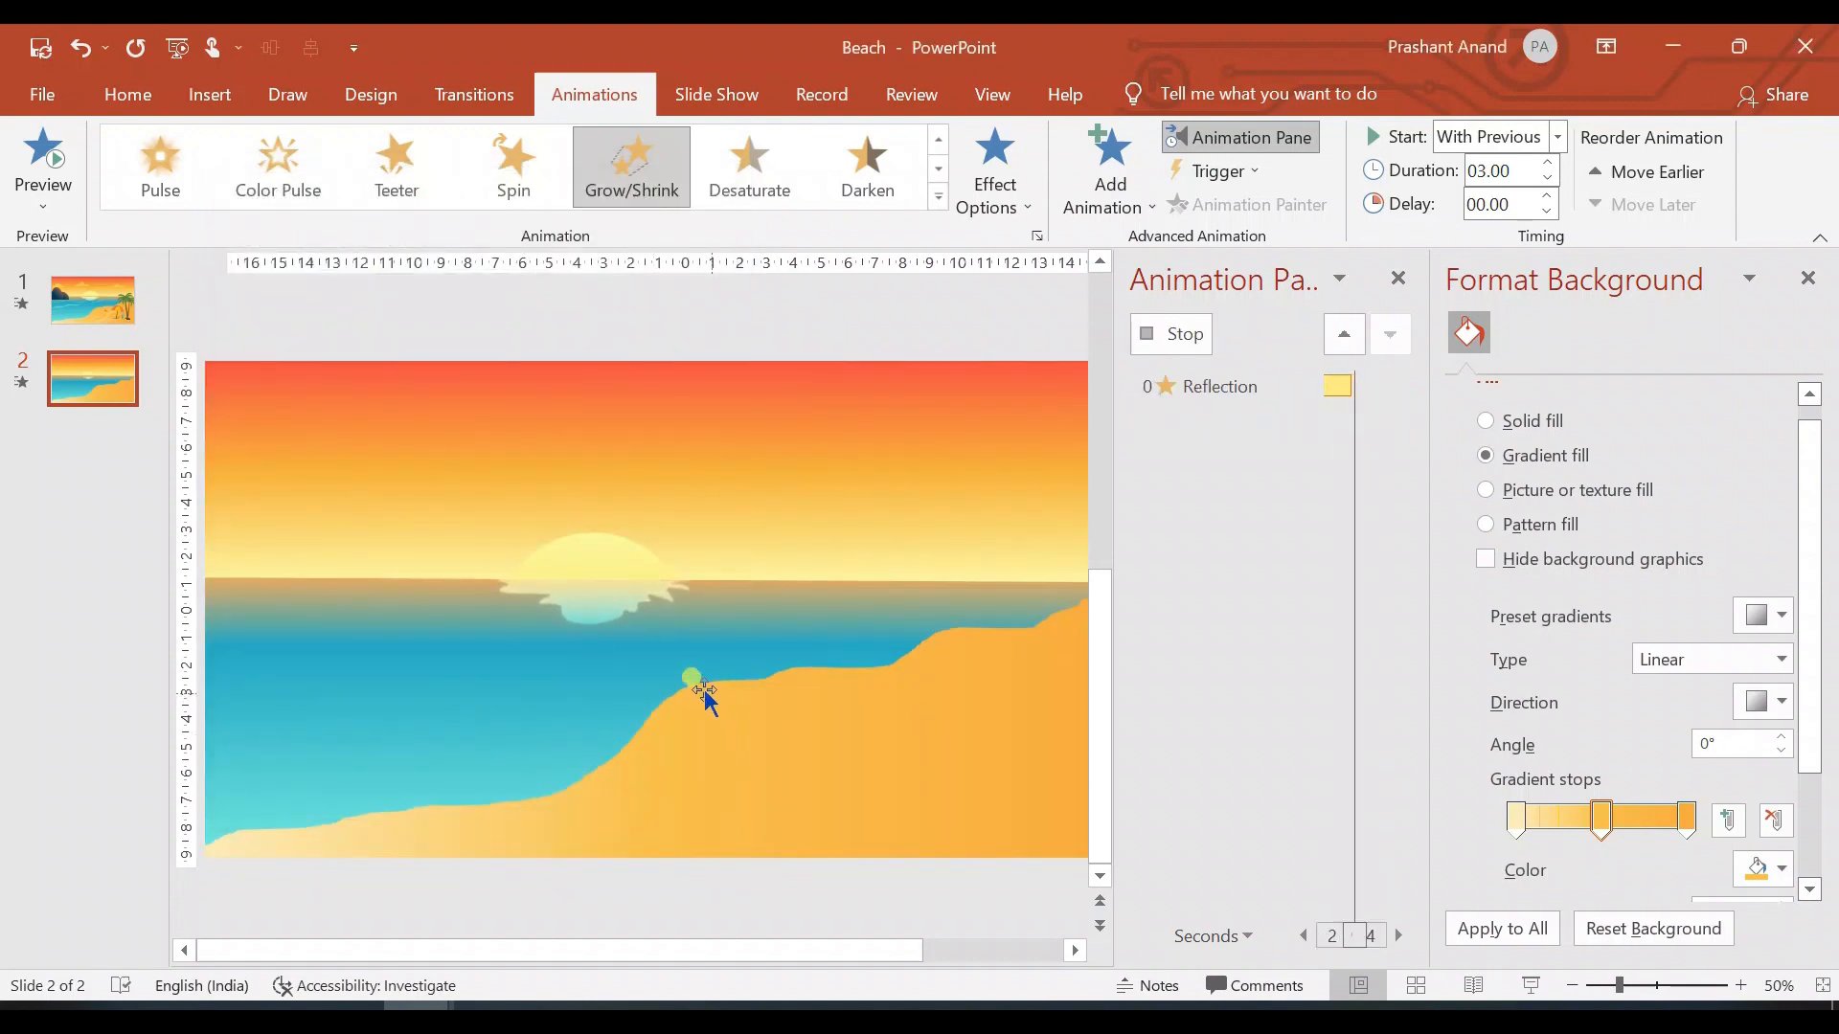
# Step: Nudge the reflection down slightly below the horizon and preview the slide's animations starting from the sun
pyautogui.click(622, 603)
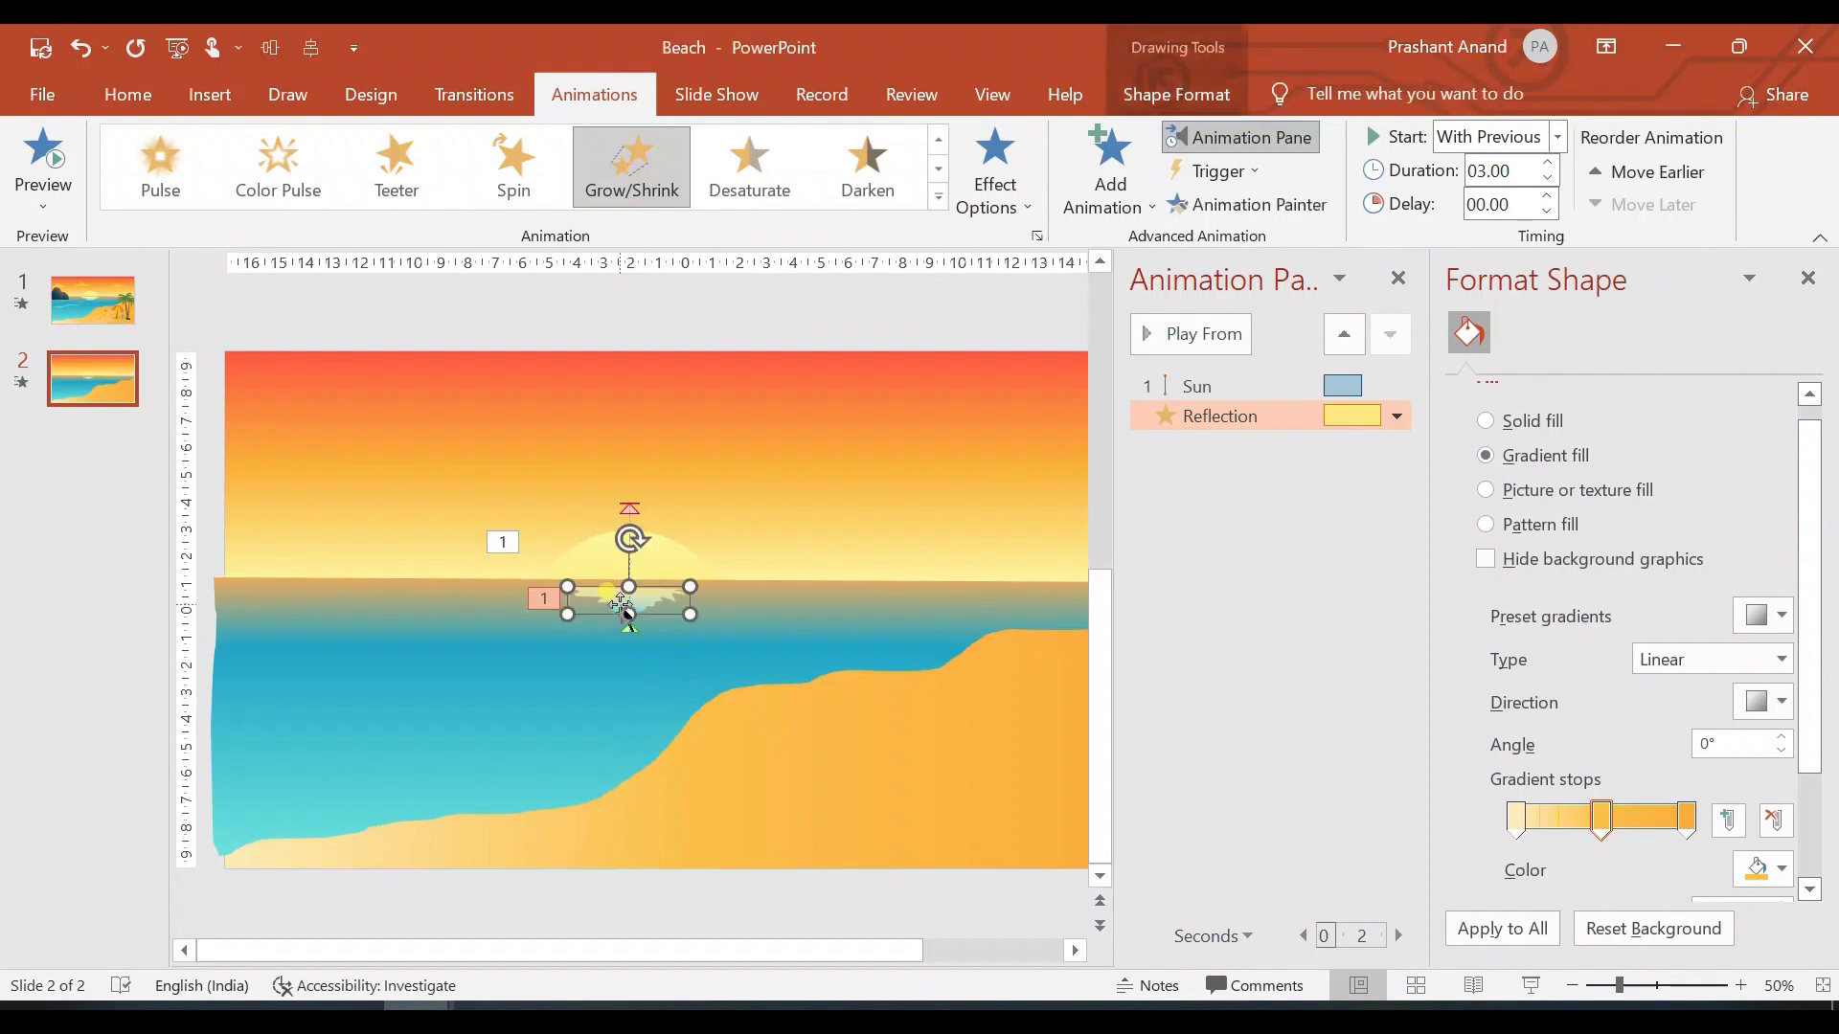
pyautogui.hotkey('ctrl', 'Down')
pyautogui.hotkey('ctrl', 'Down')
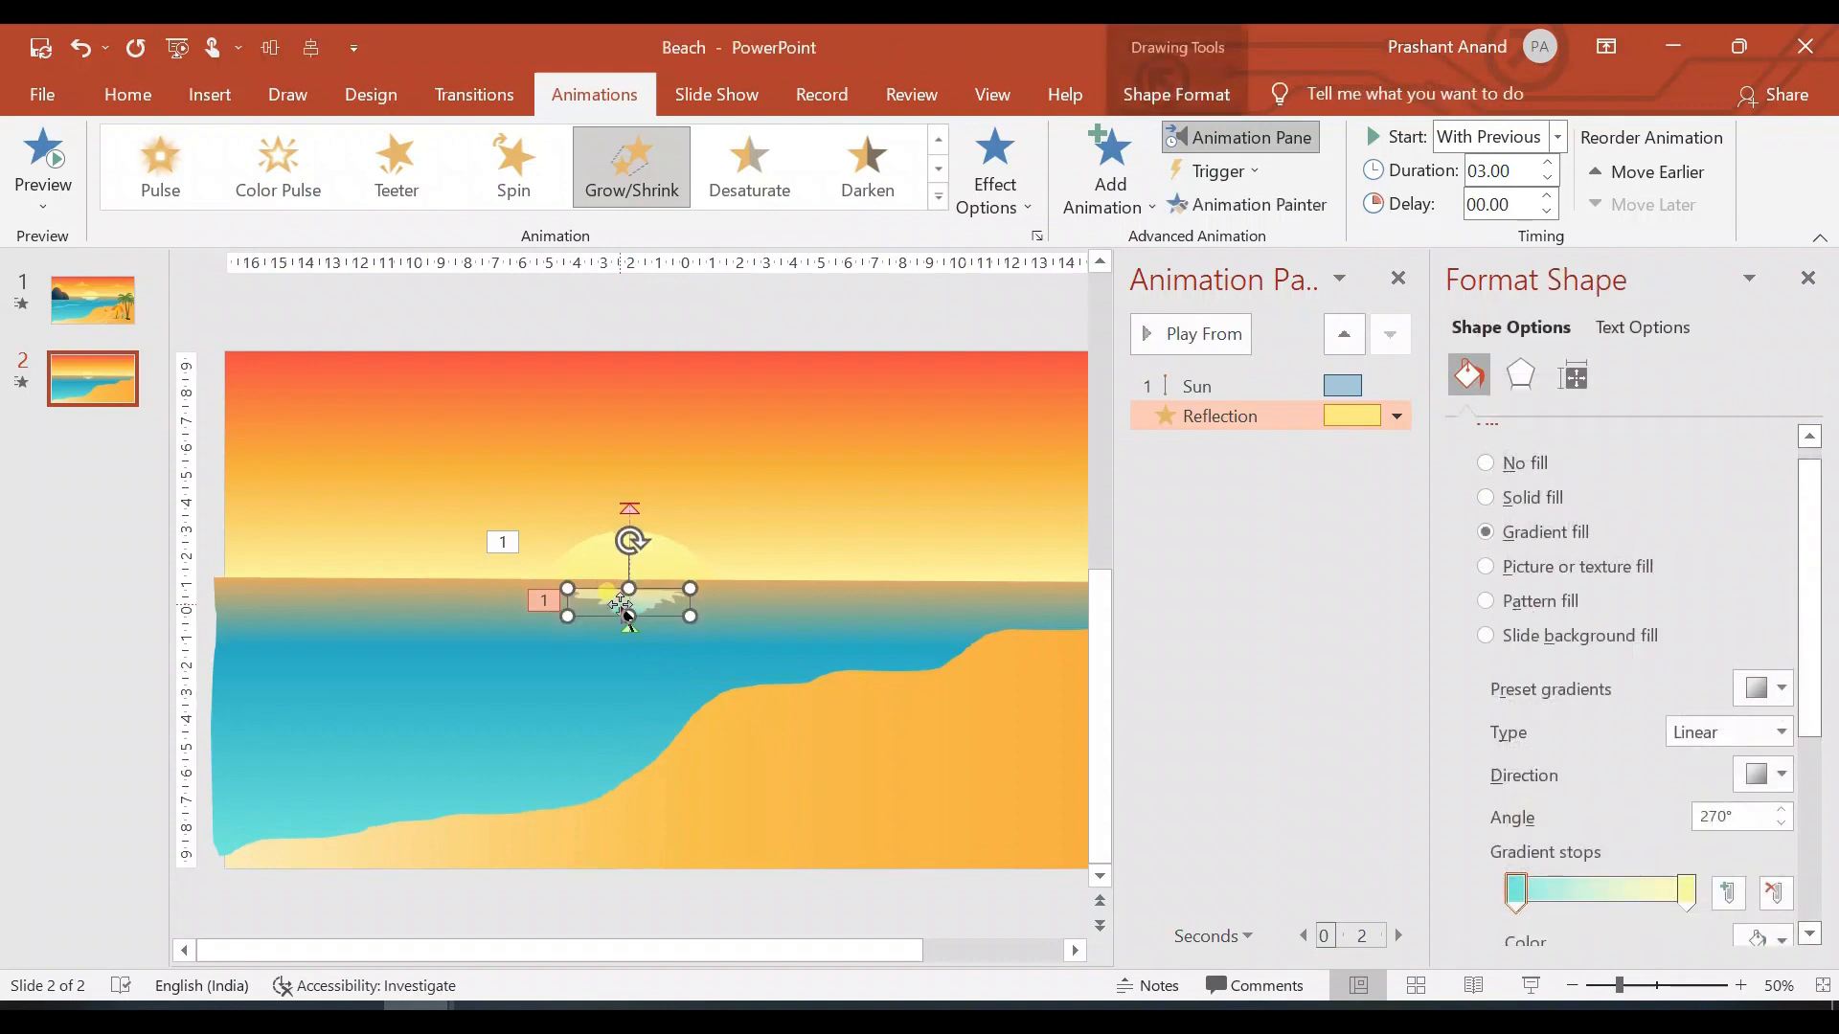
pyautogui.click(1202, 340)
pyautogui.click(1184, 385)
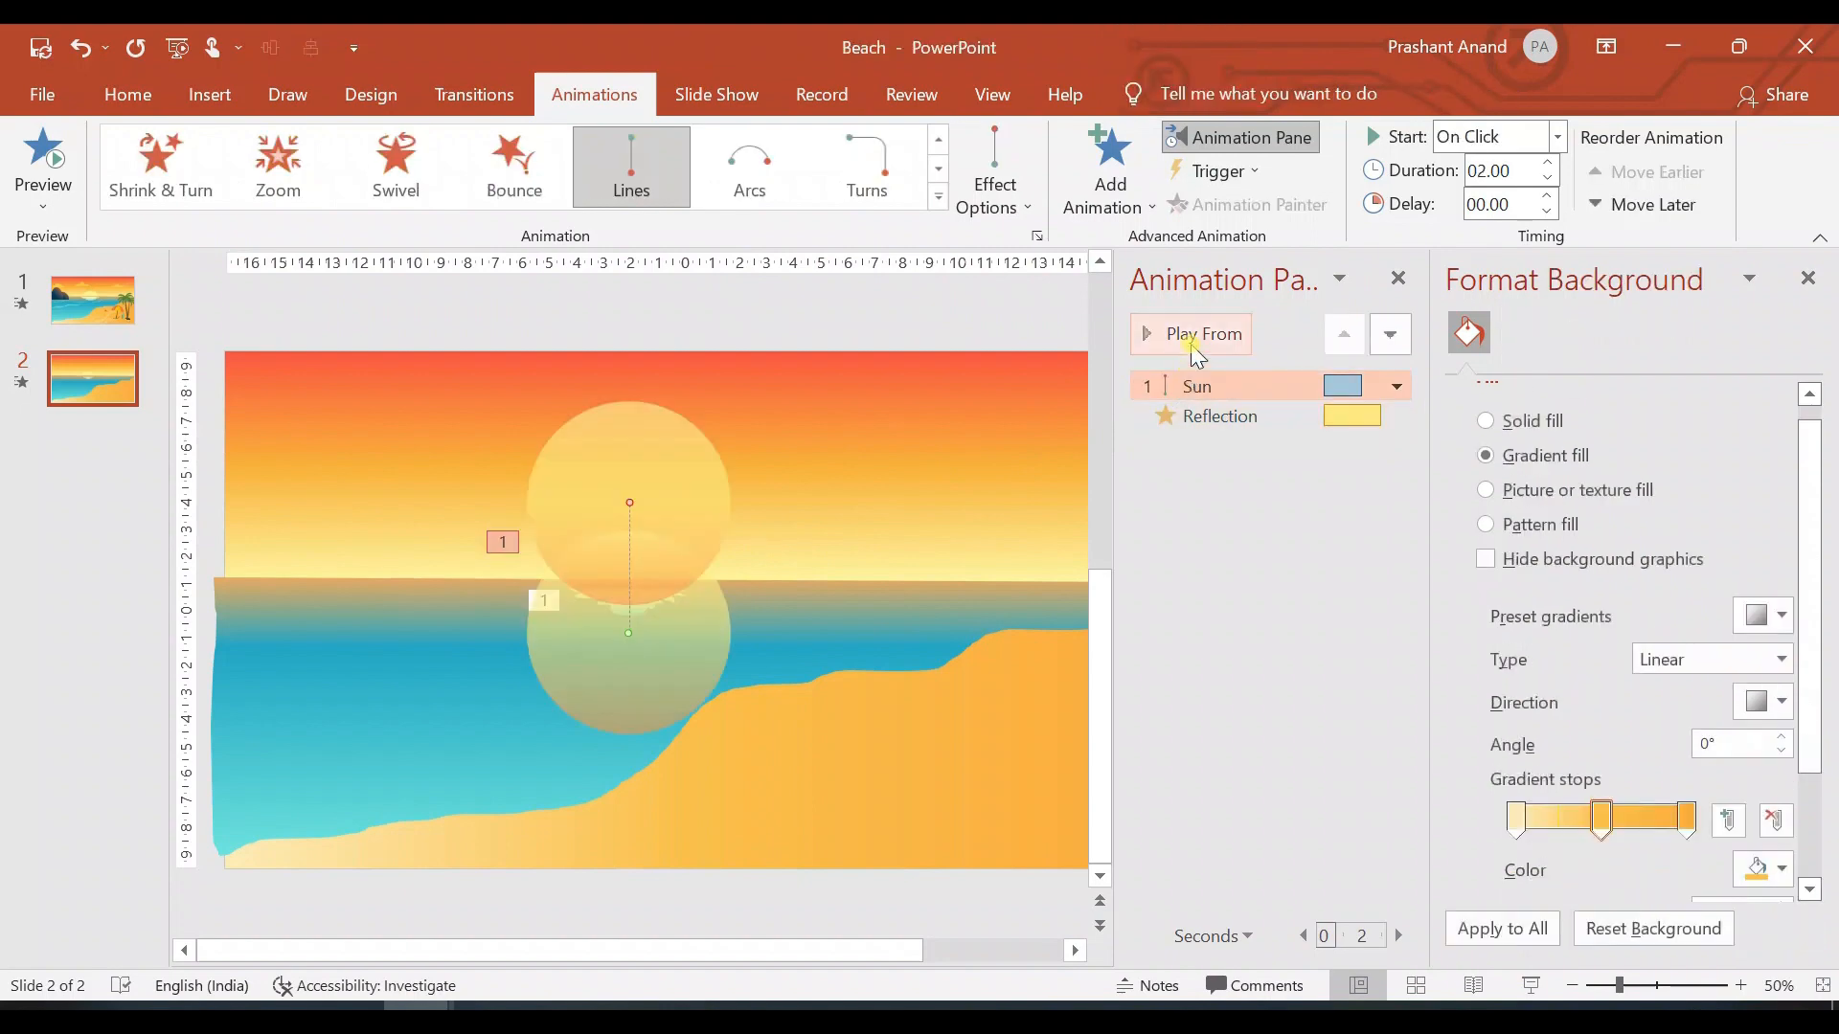
pyautogui.click(1193, 349)
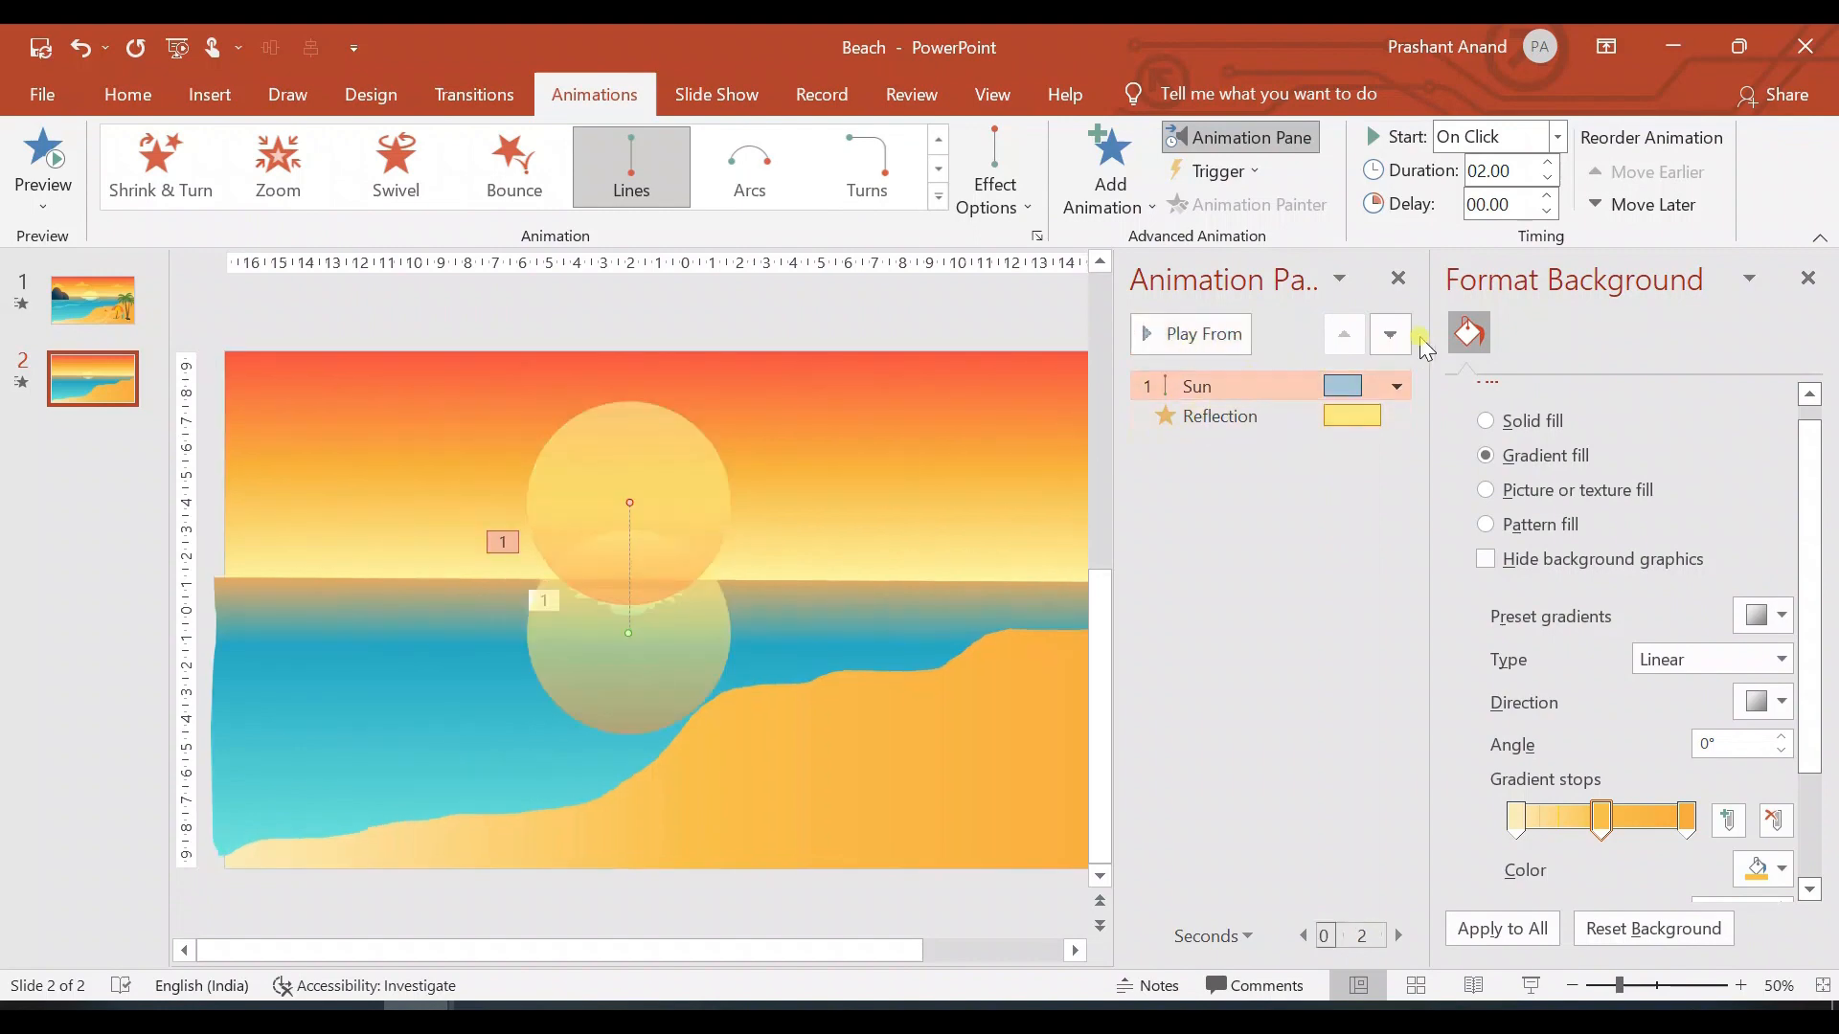
# Step: Set the sun's motion animation duration to 3 seconds and play it together with the reflection animation
pyautogui.click(1545, 164)
pyautogui.click(1546, 164)
pyautogui.click(1546, 164)
pyautogui.click(1545, 163)
pyautogui.click(1213, 383)
pyautogui.click(1213, 412)
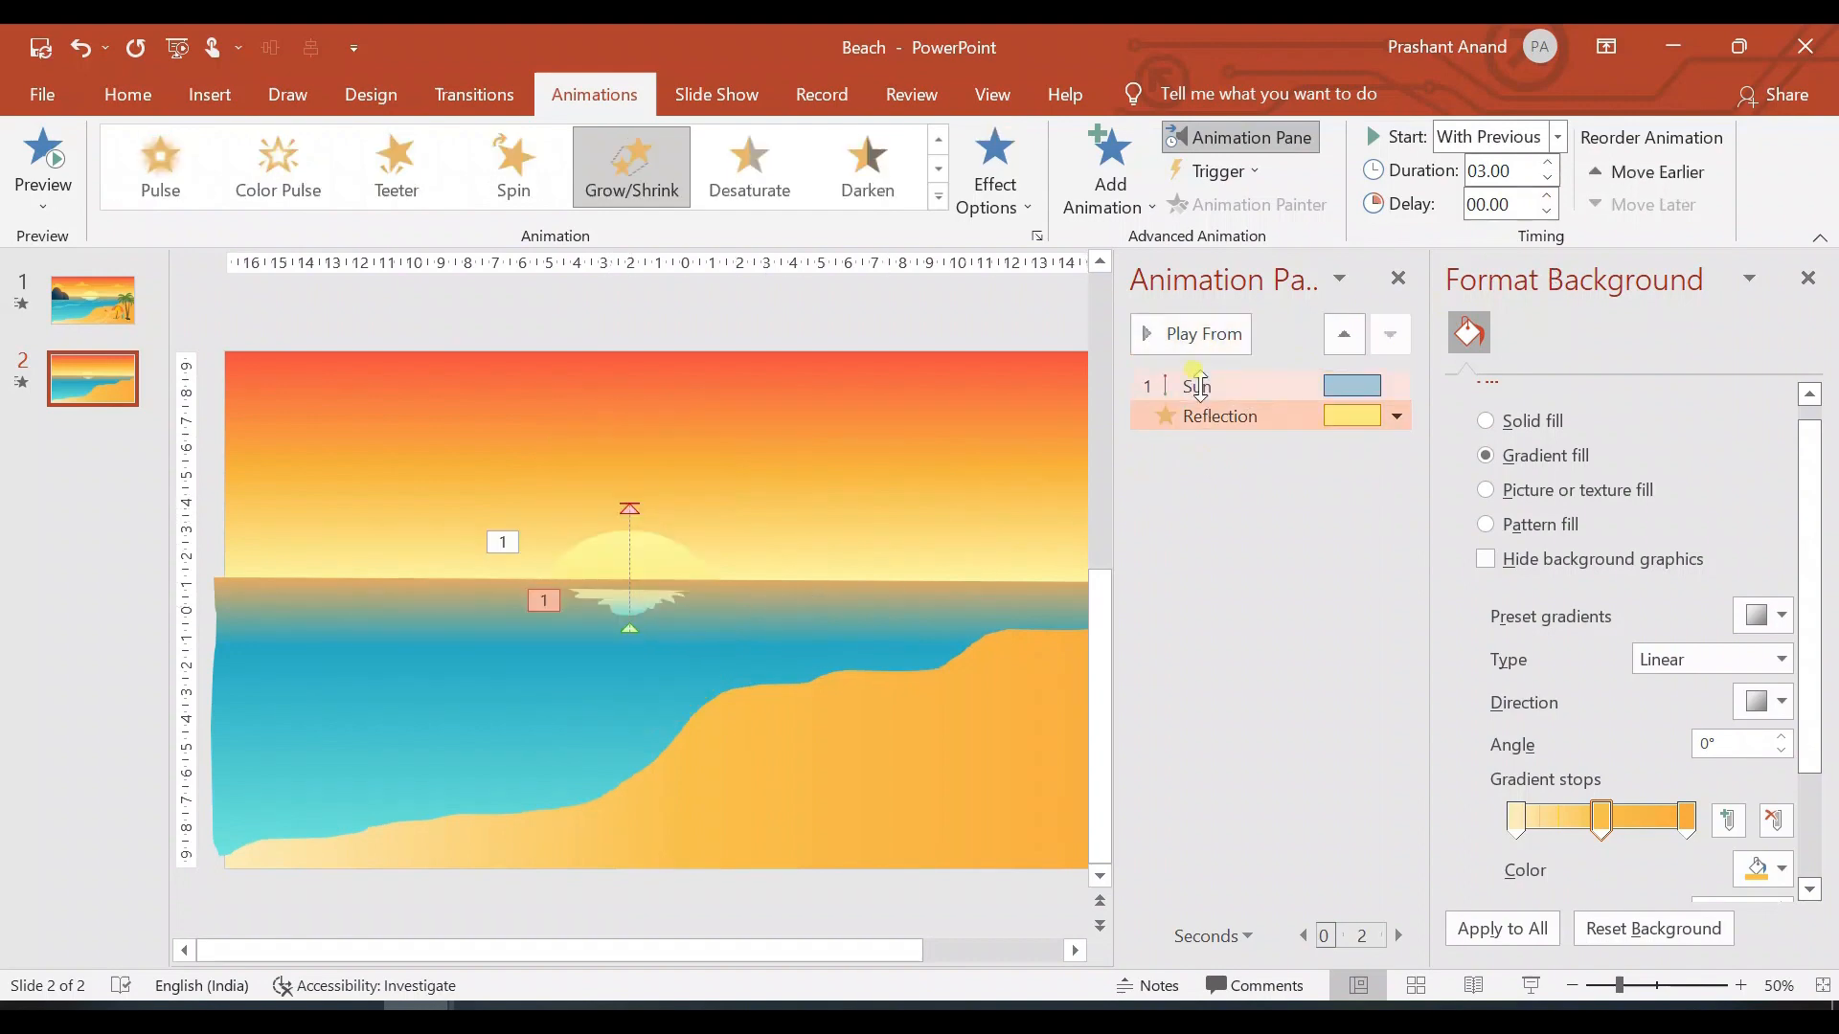
pyautogui.click(1197, 384)
pyautogui.click(1198, 334)
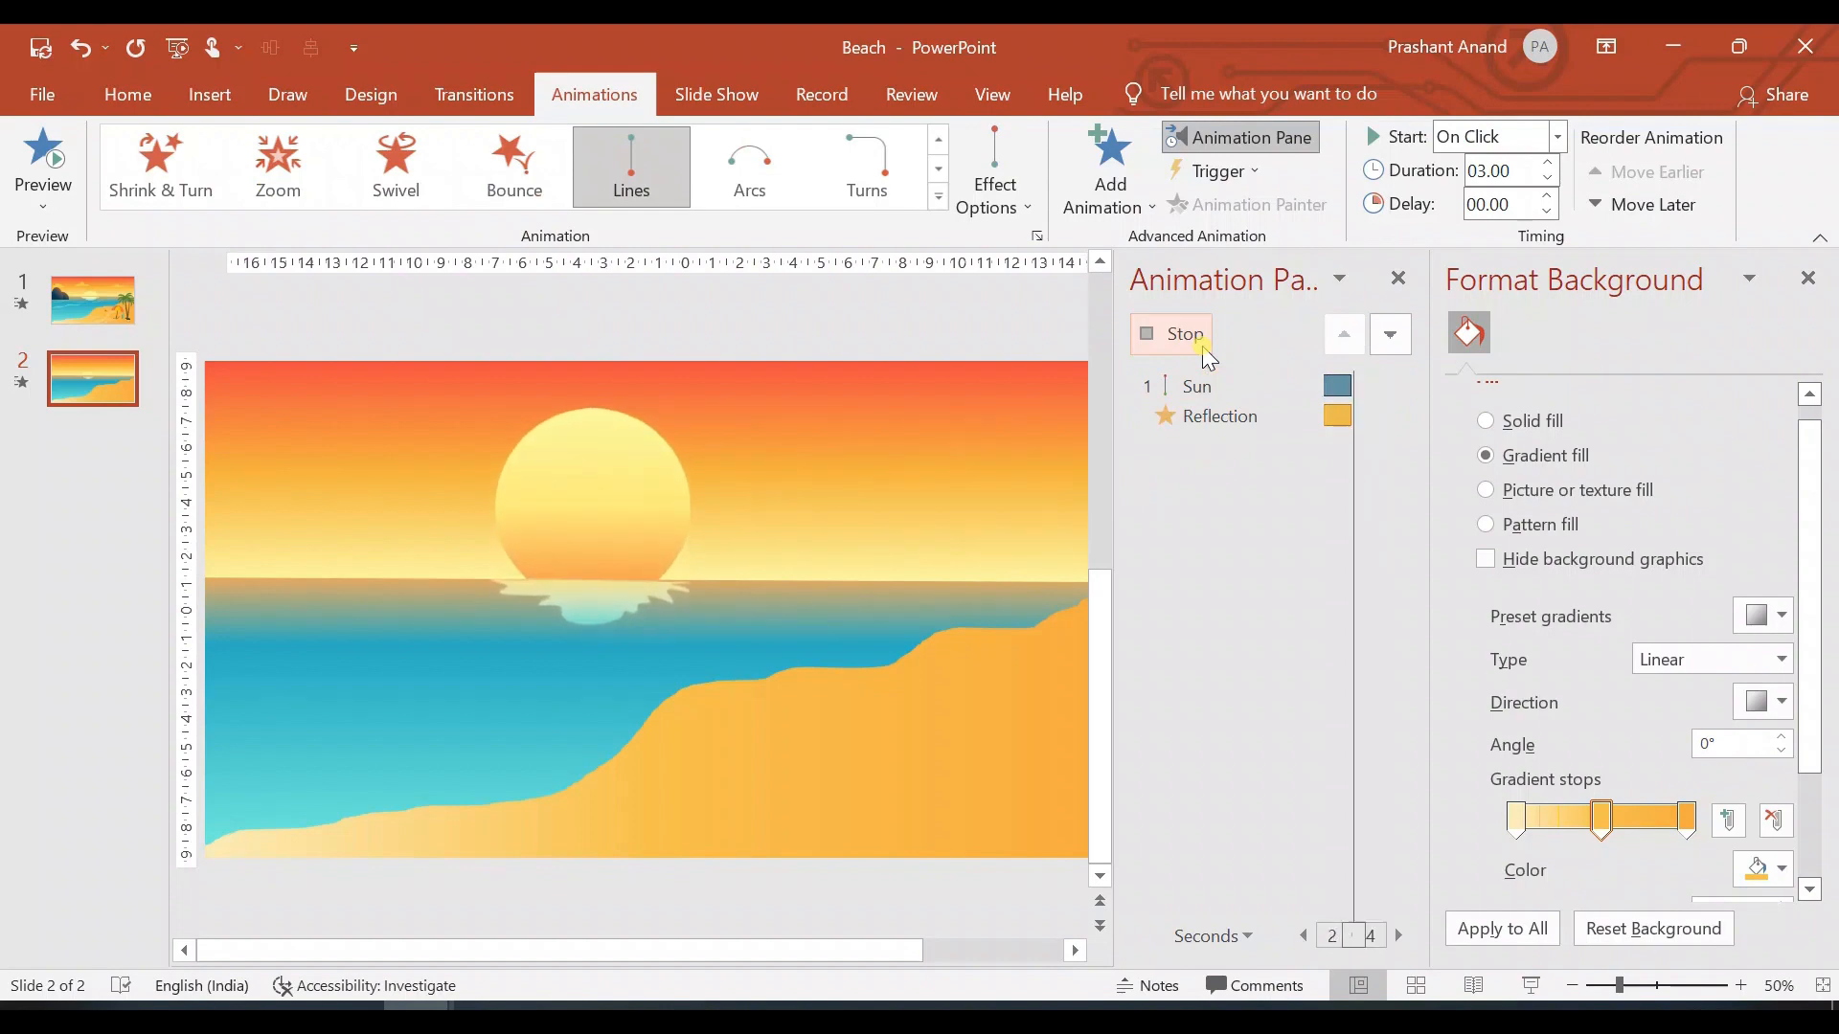
# Step: Duplicate the reflection shape and enlarge the copy to 1.8 cm high and 8.1 cm wide
pyautogui.click(625, 618)
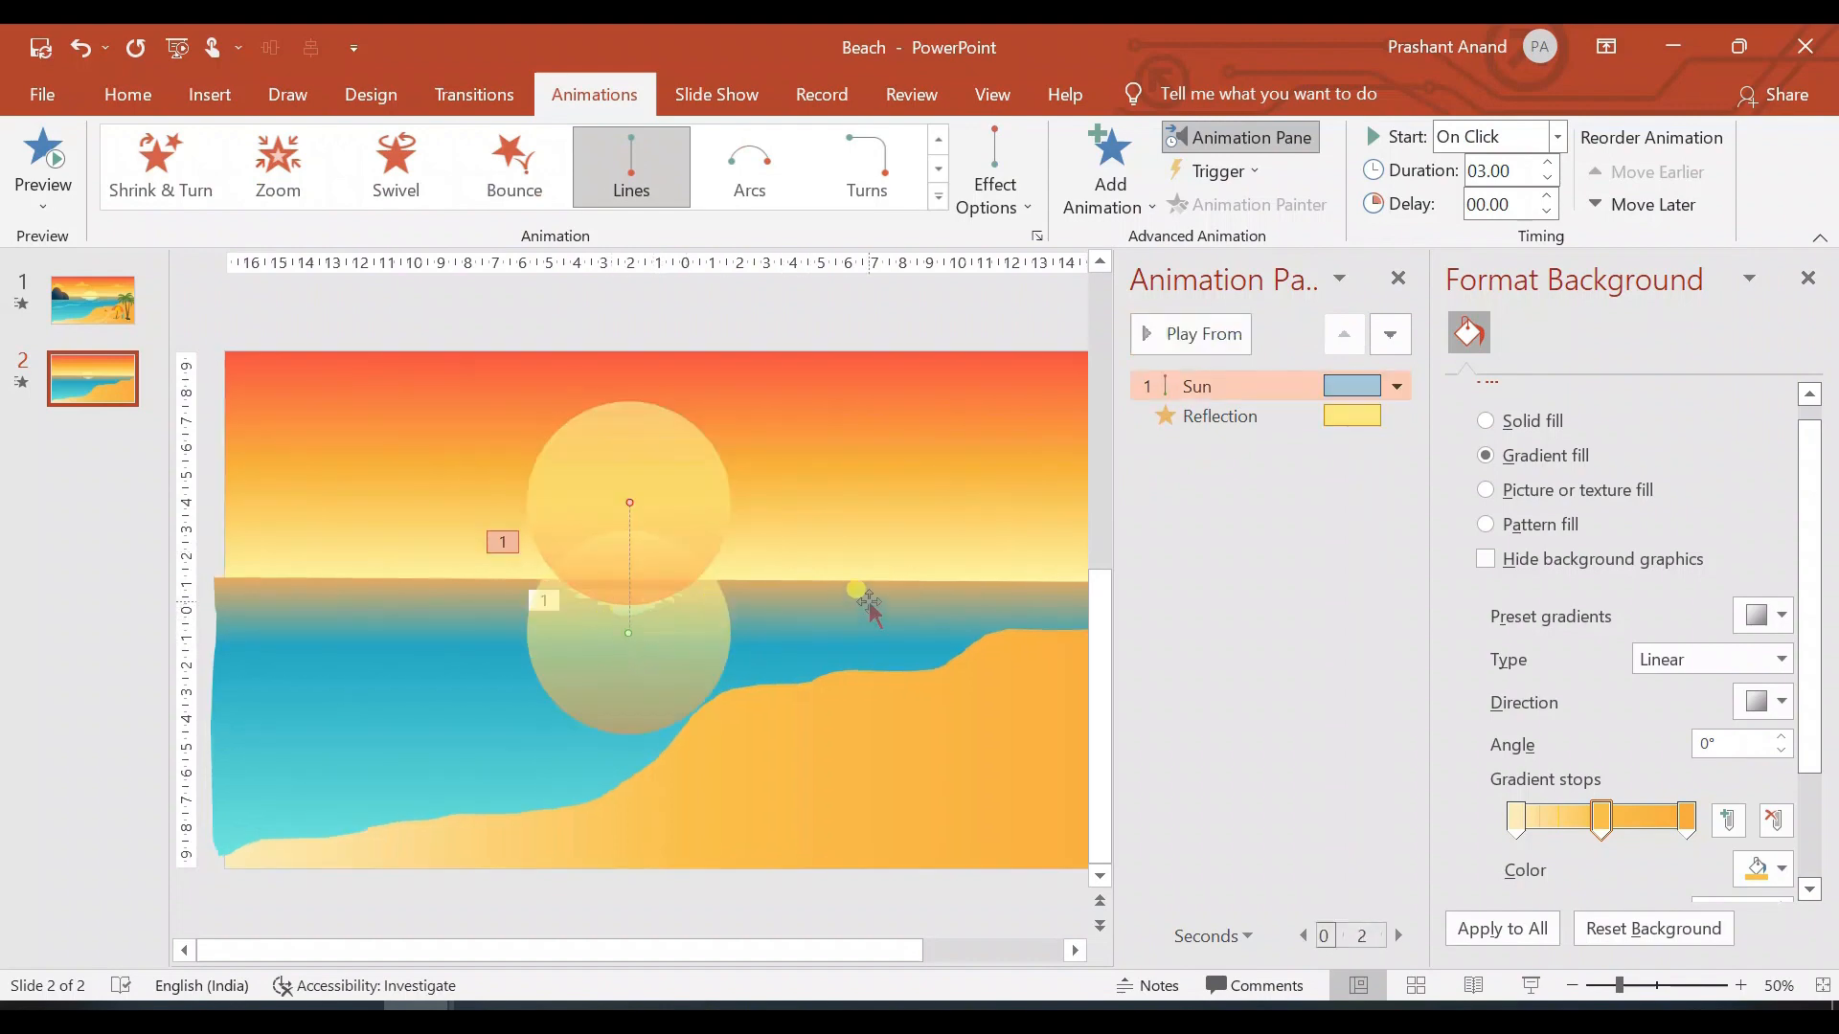
pyautogui.click(646, 599)
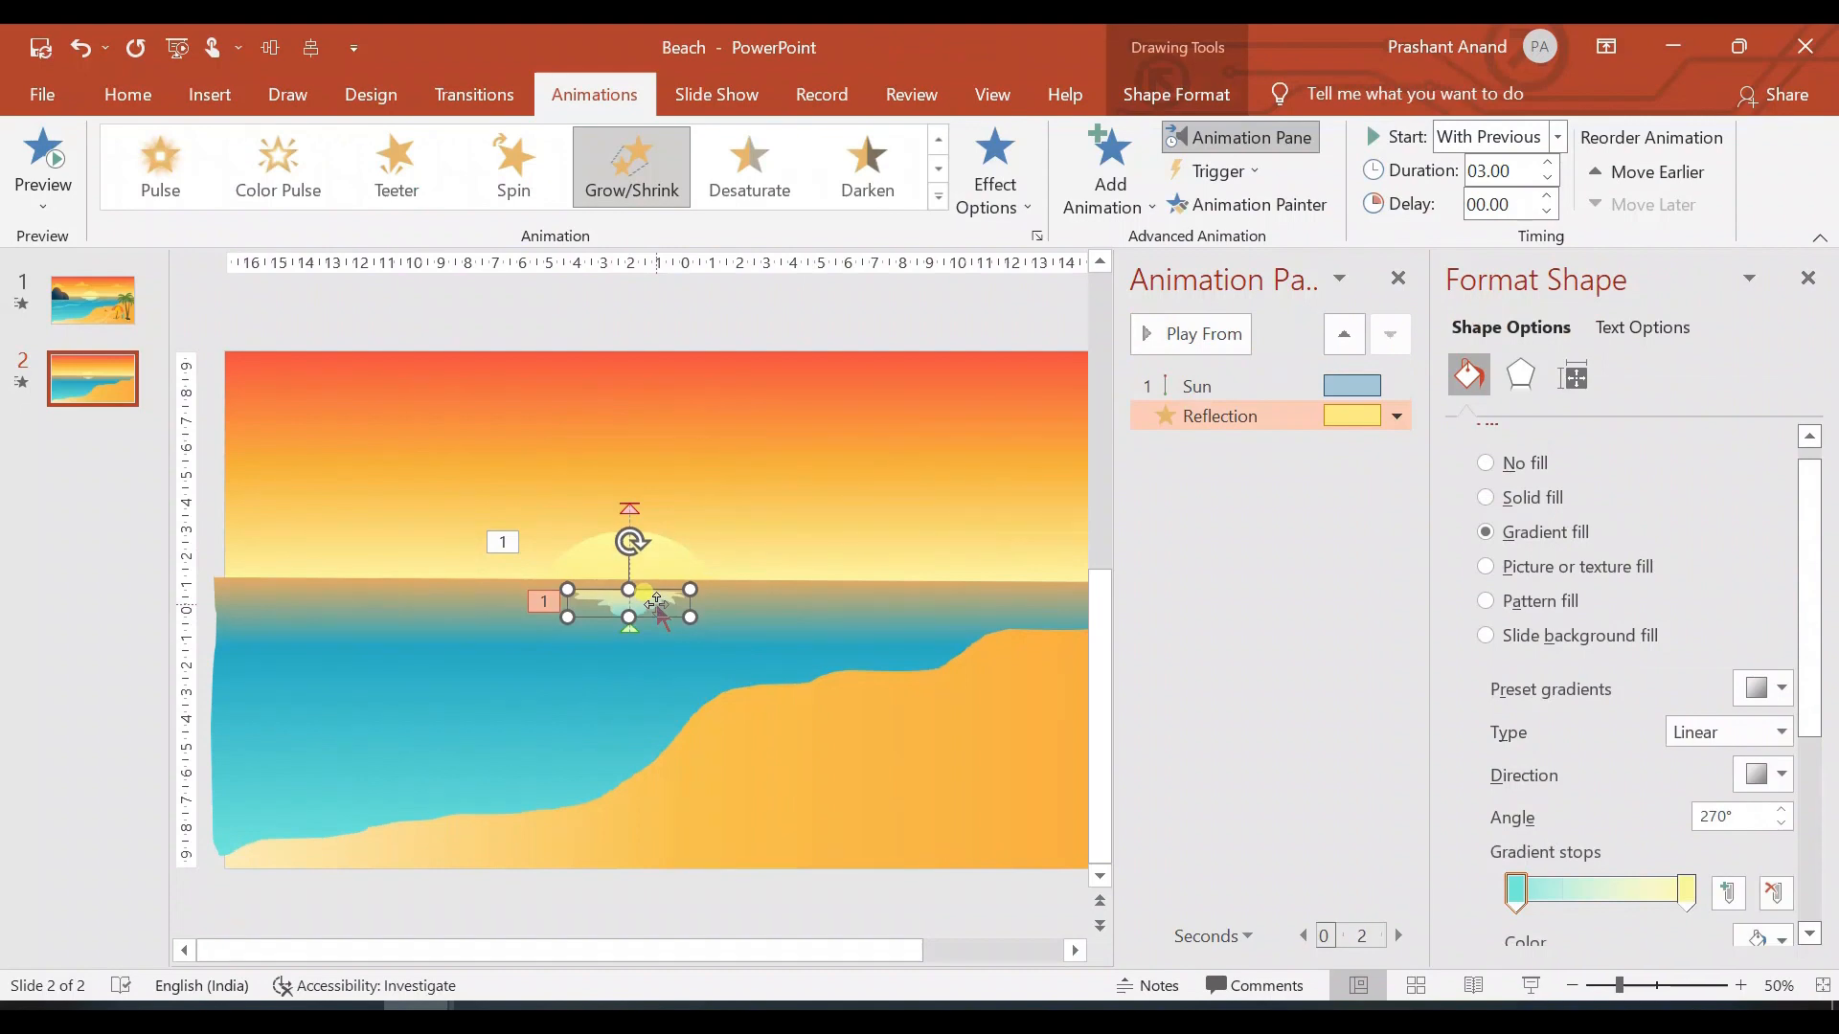
pyautogui.moveTo(661, 615); pyautogui.dragTo(672, 626)
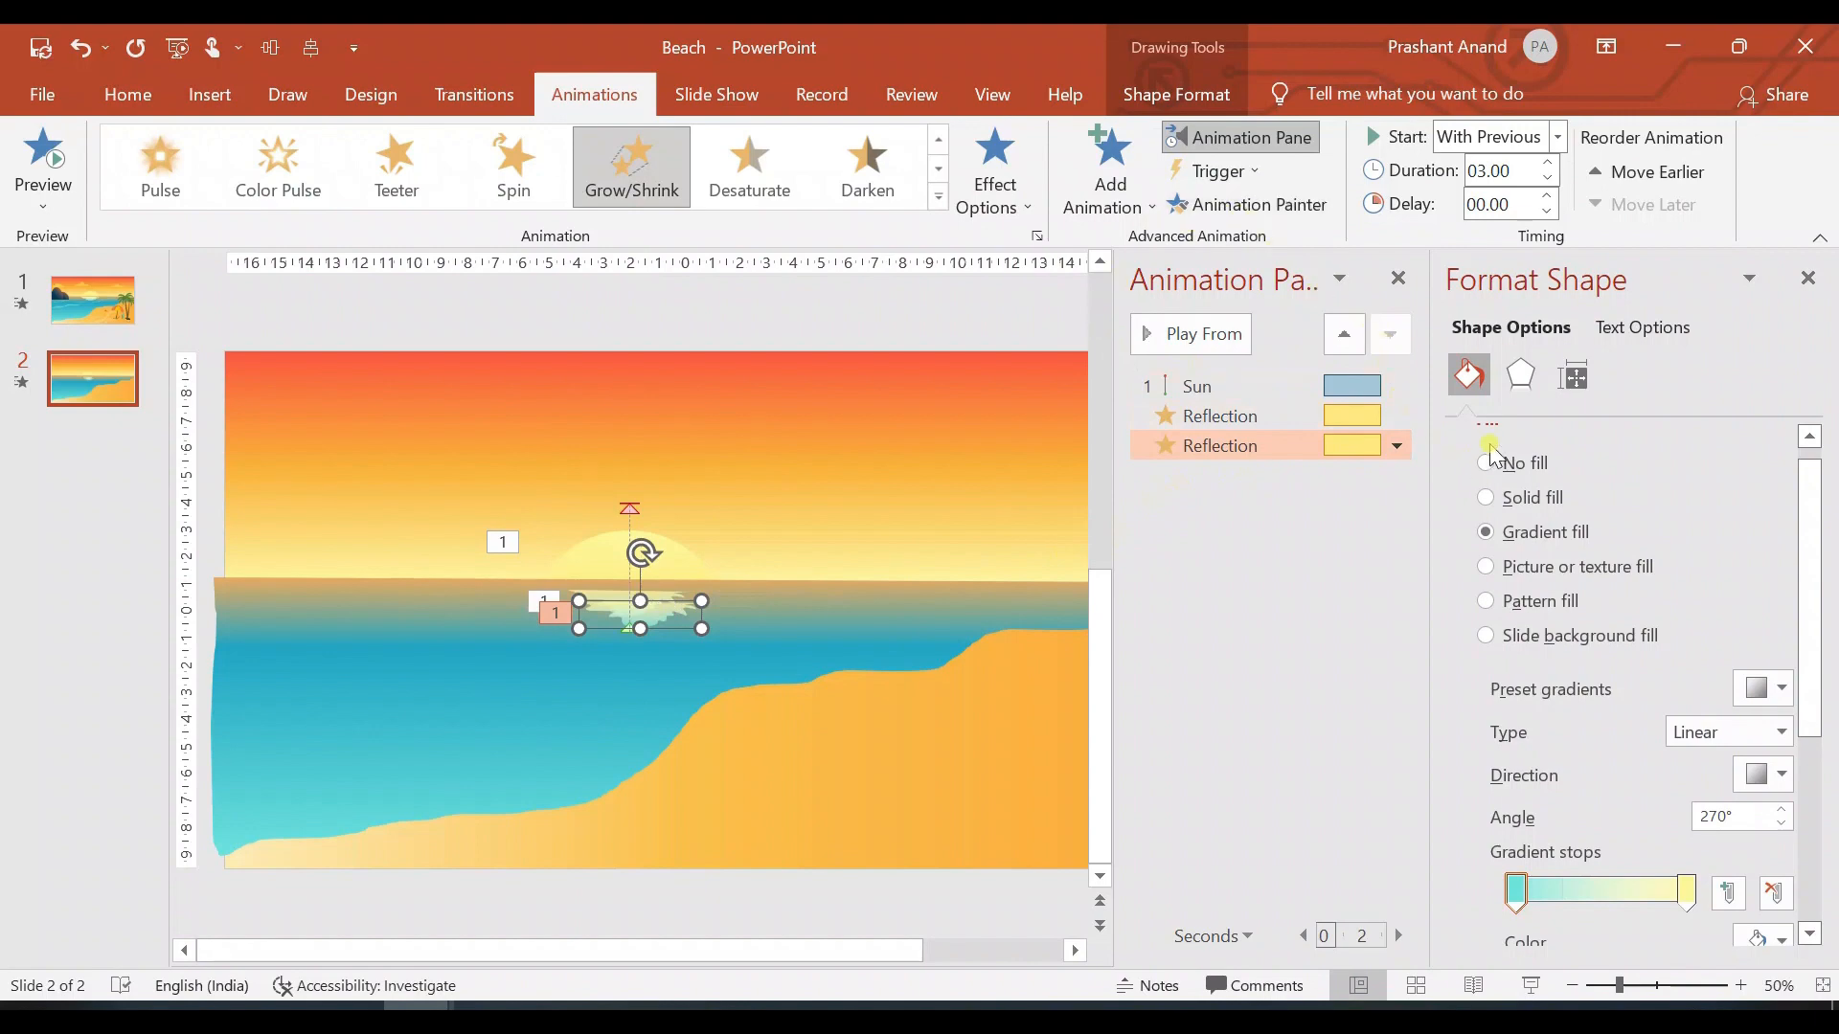
pyautogui.click(1573, 377)
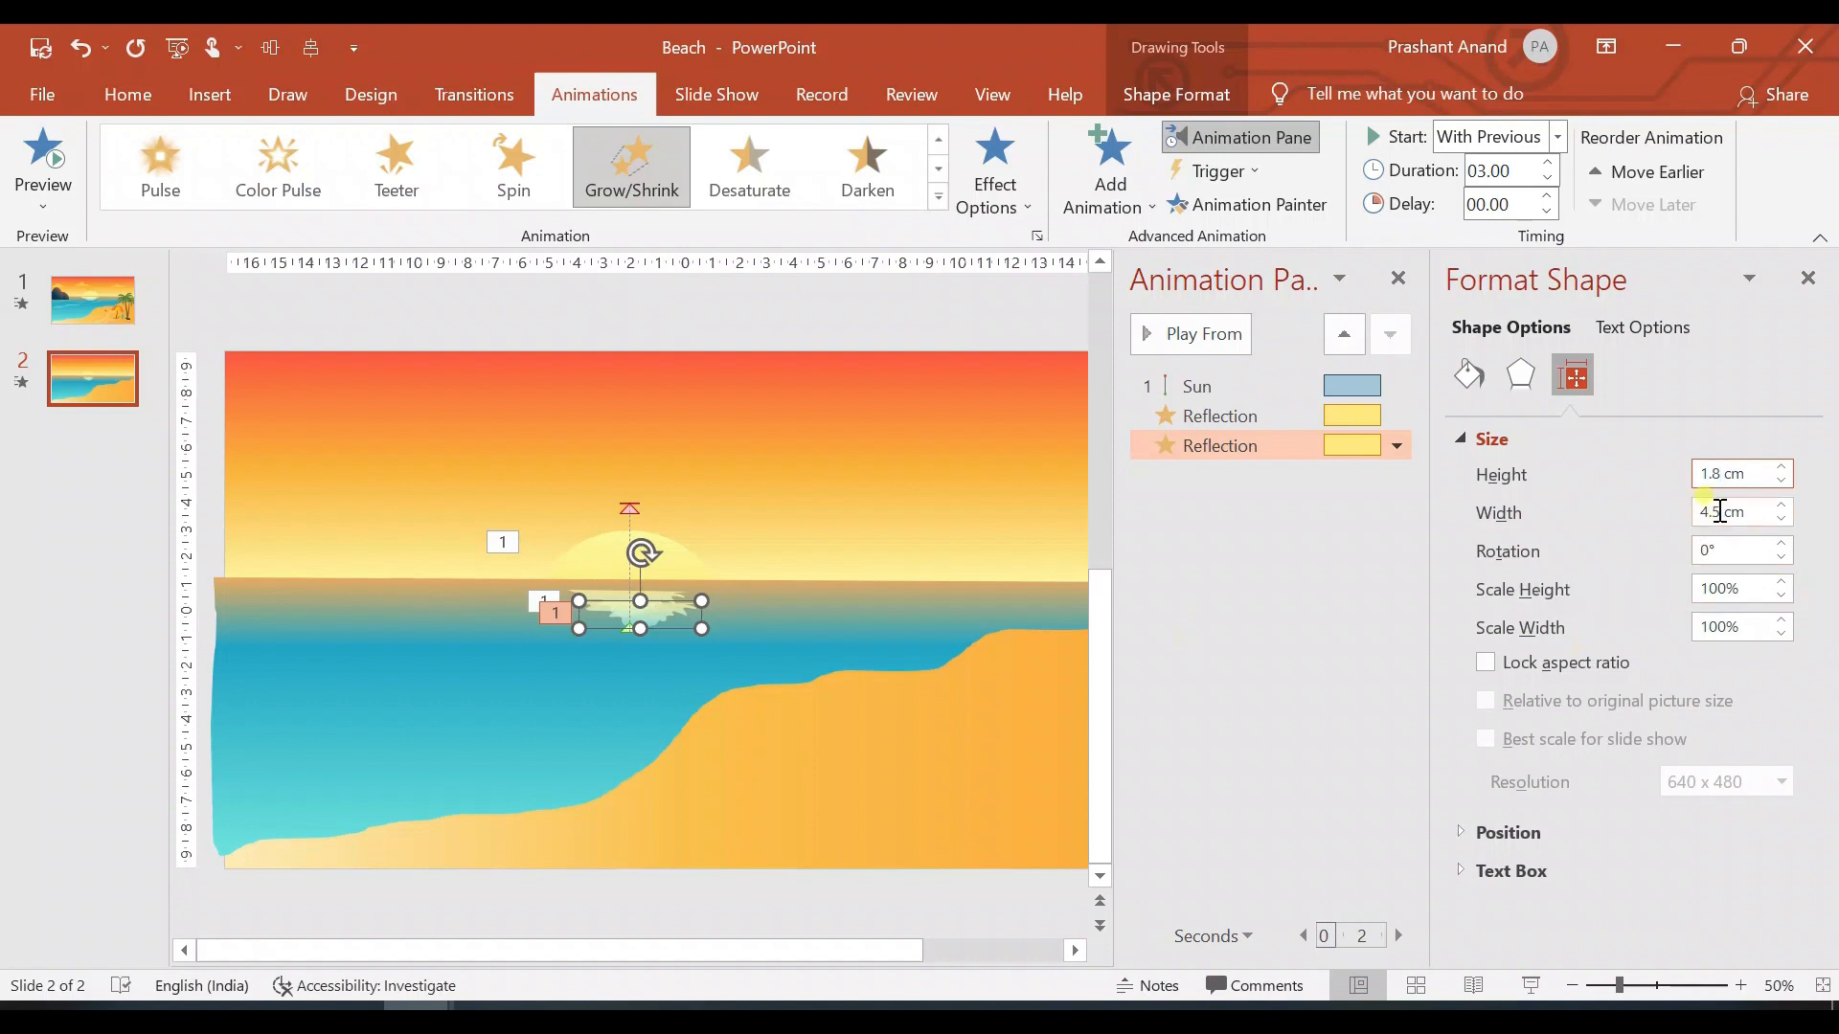
pyautogui.click(1720, 512)
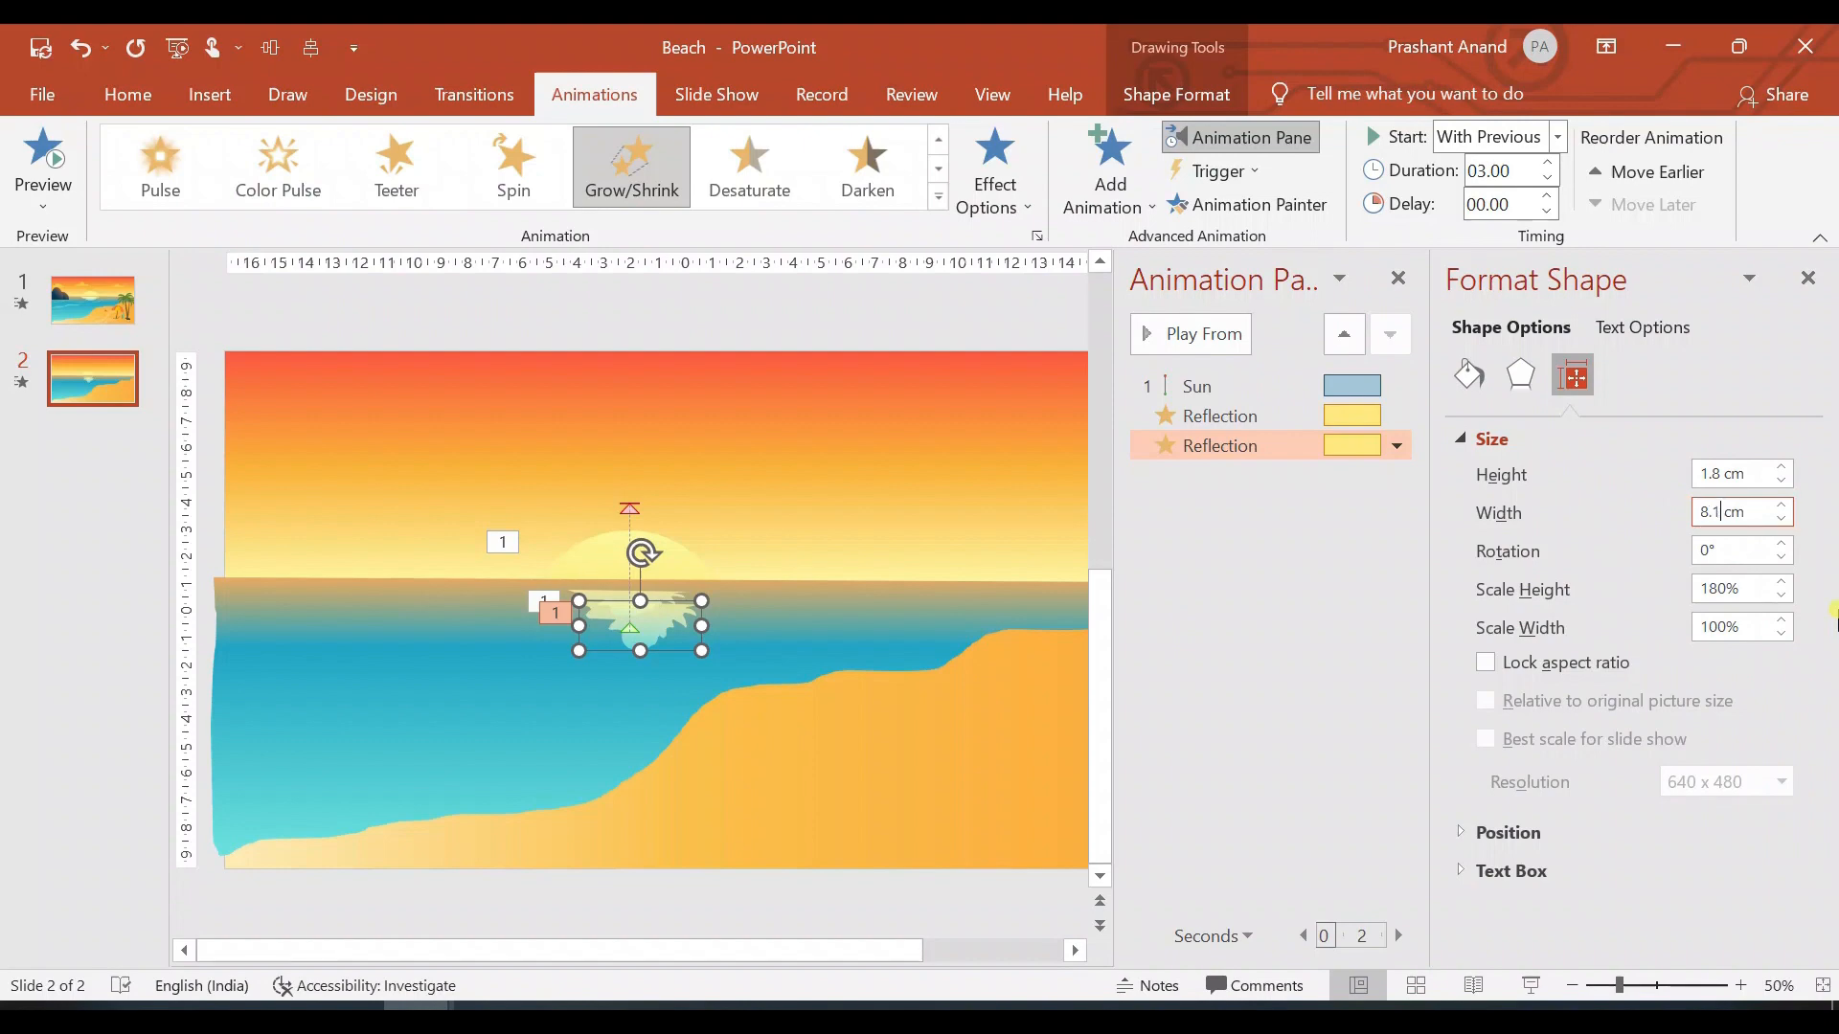
pyautogui.write('8.1')
pyautogui.press('Return')
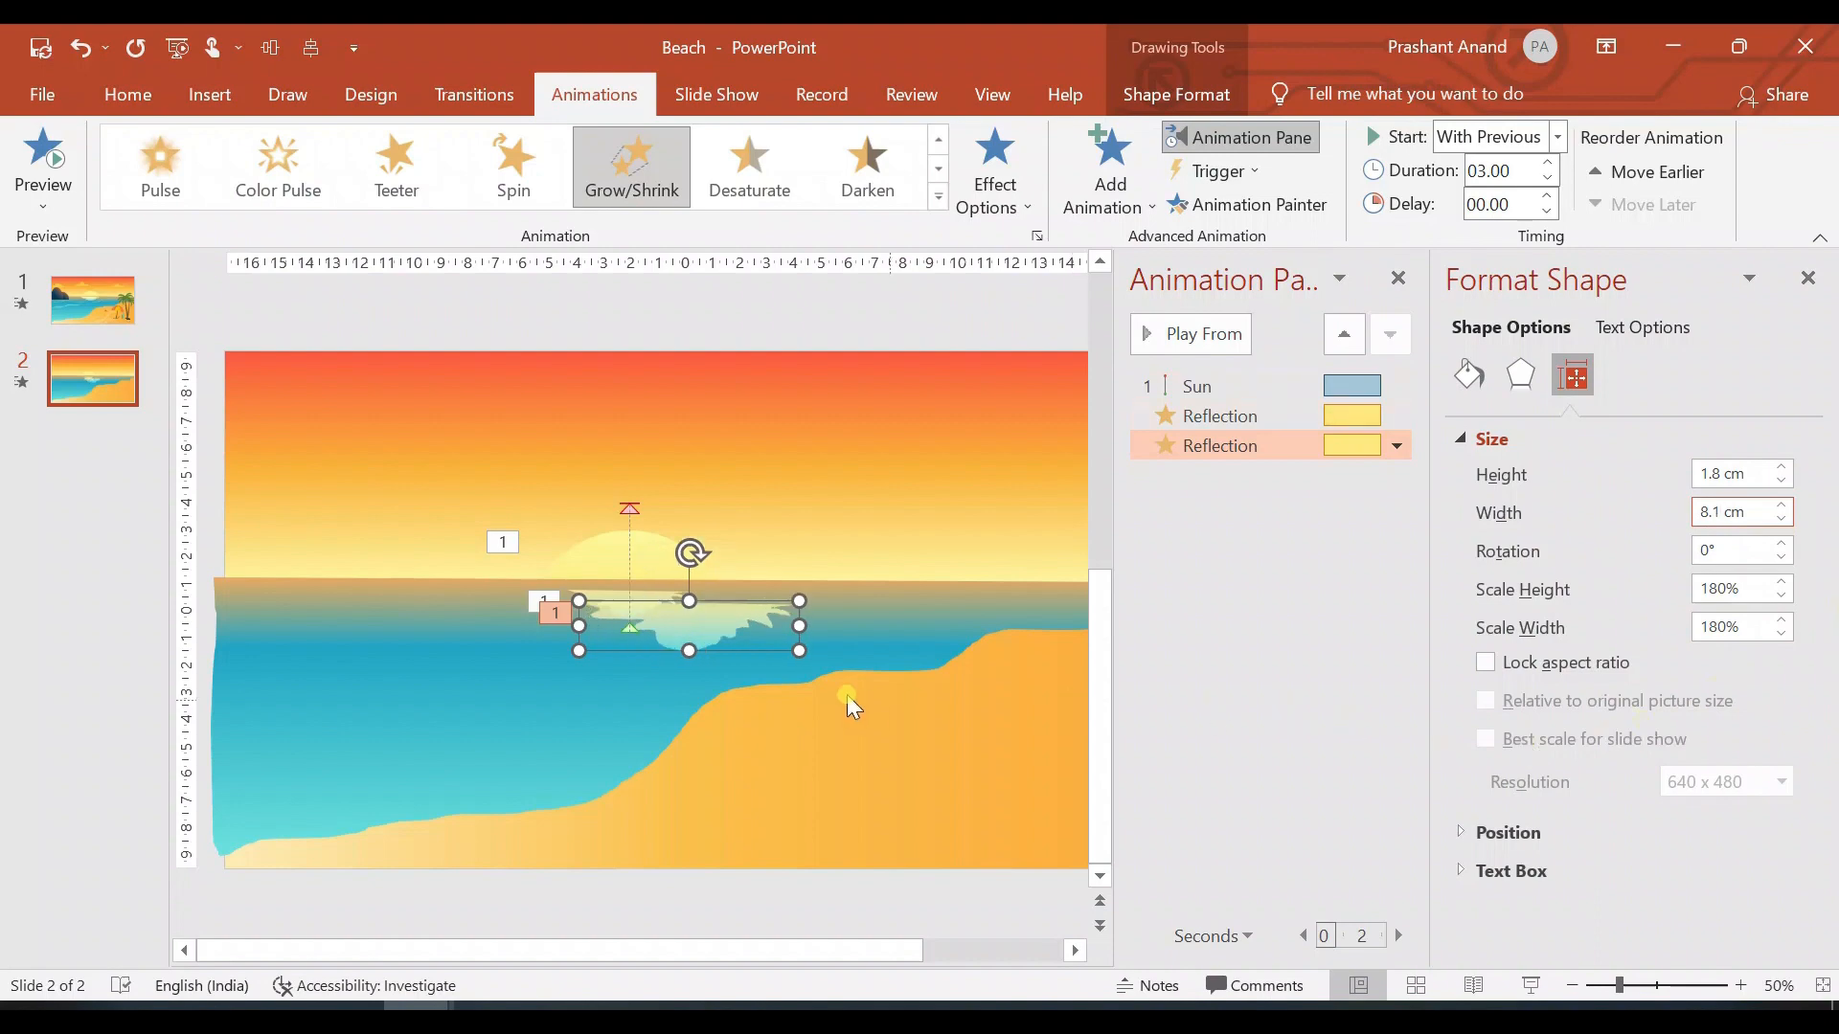
# Step: Move the enlarged reflection over the original just below the horizon and align both reflections with the sun's centre
pyautogui.moveTo(718, 617); pyautogui.dragTo(651, 601)
pyautogui.keyDown('shift'); pyautogui.click(649, 601); pyautogui.keyUp('shift')
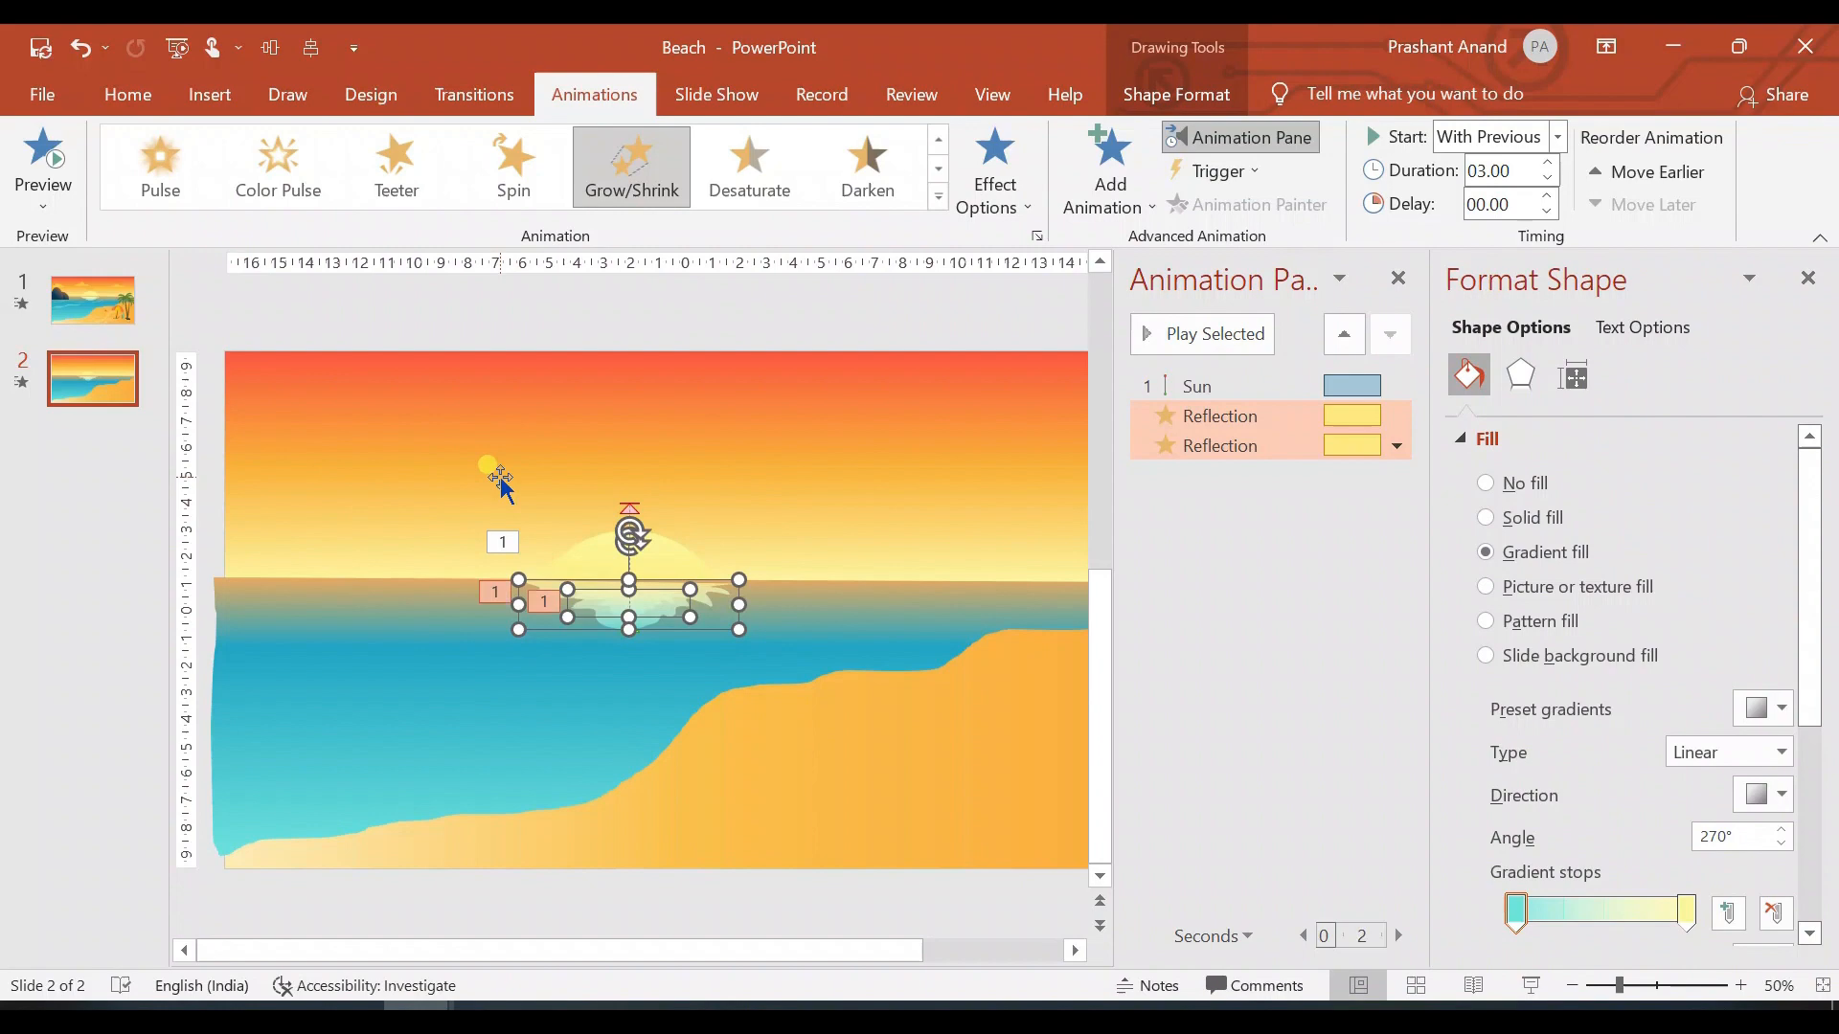
pyautogui.keyDown('shift'); pyautogui.click(668, 572); pyautogui.keyUp('shift')
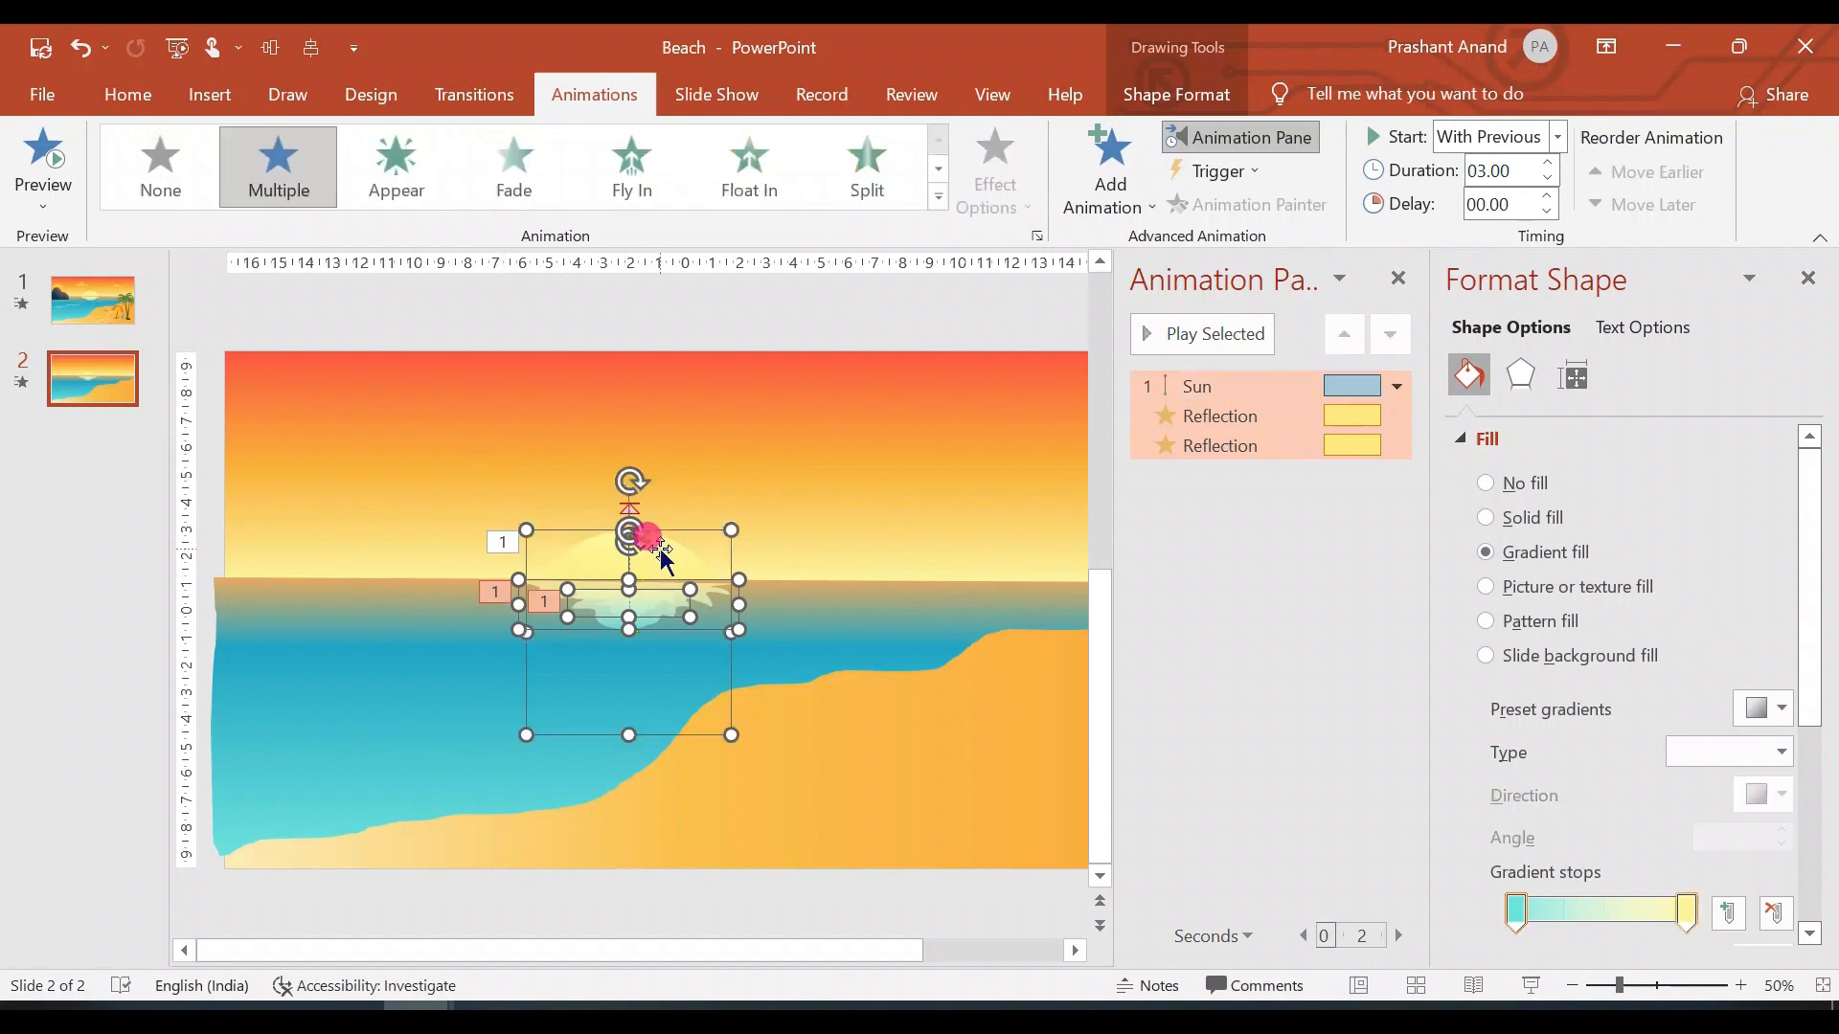
pyautogui.click(314, 48)
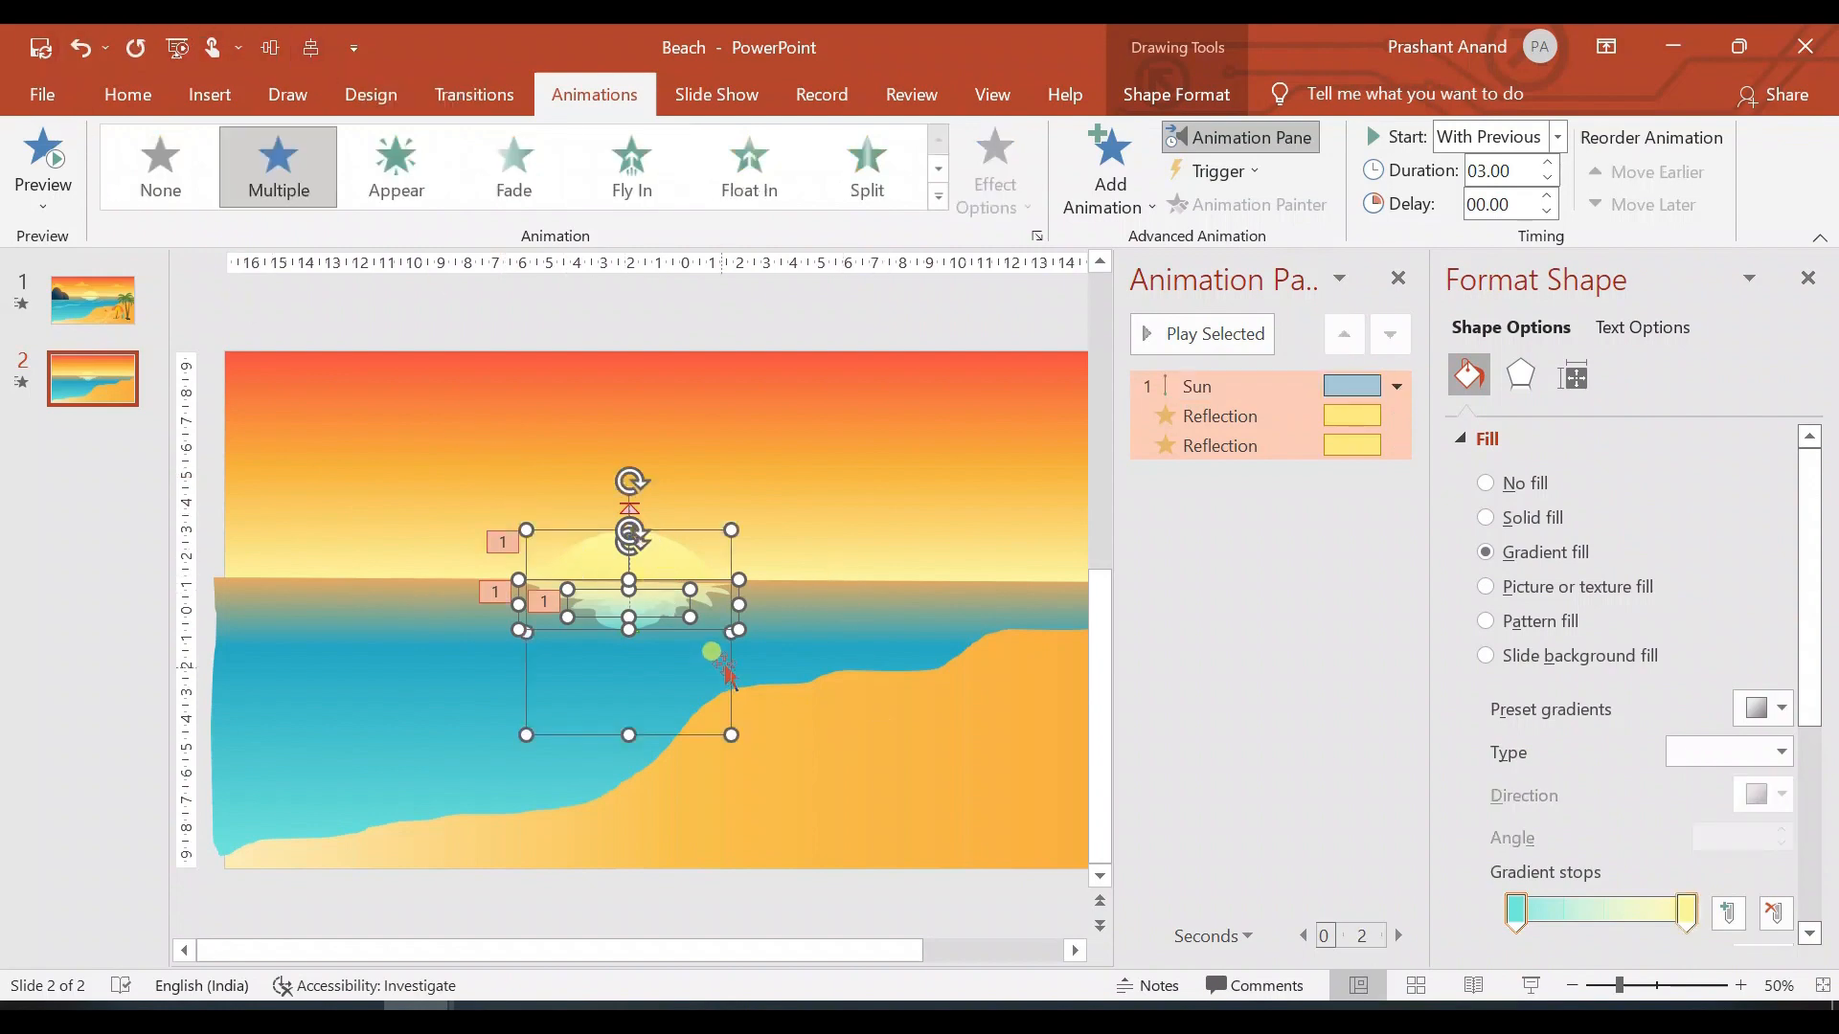
# Step: Remove the Grow/Shrink animation from the enlarged reflection
pyautogui.click(829, 706)
pyautogui.click(673, 594)
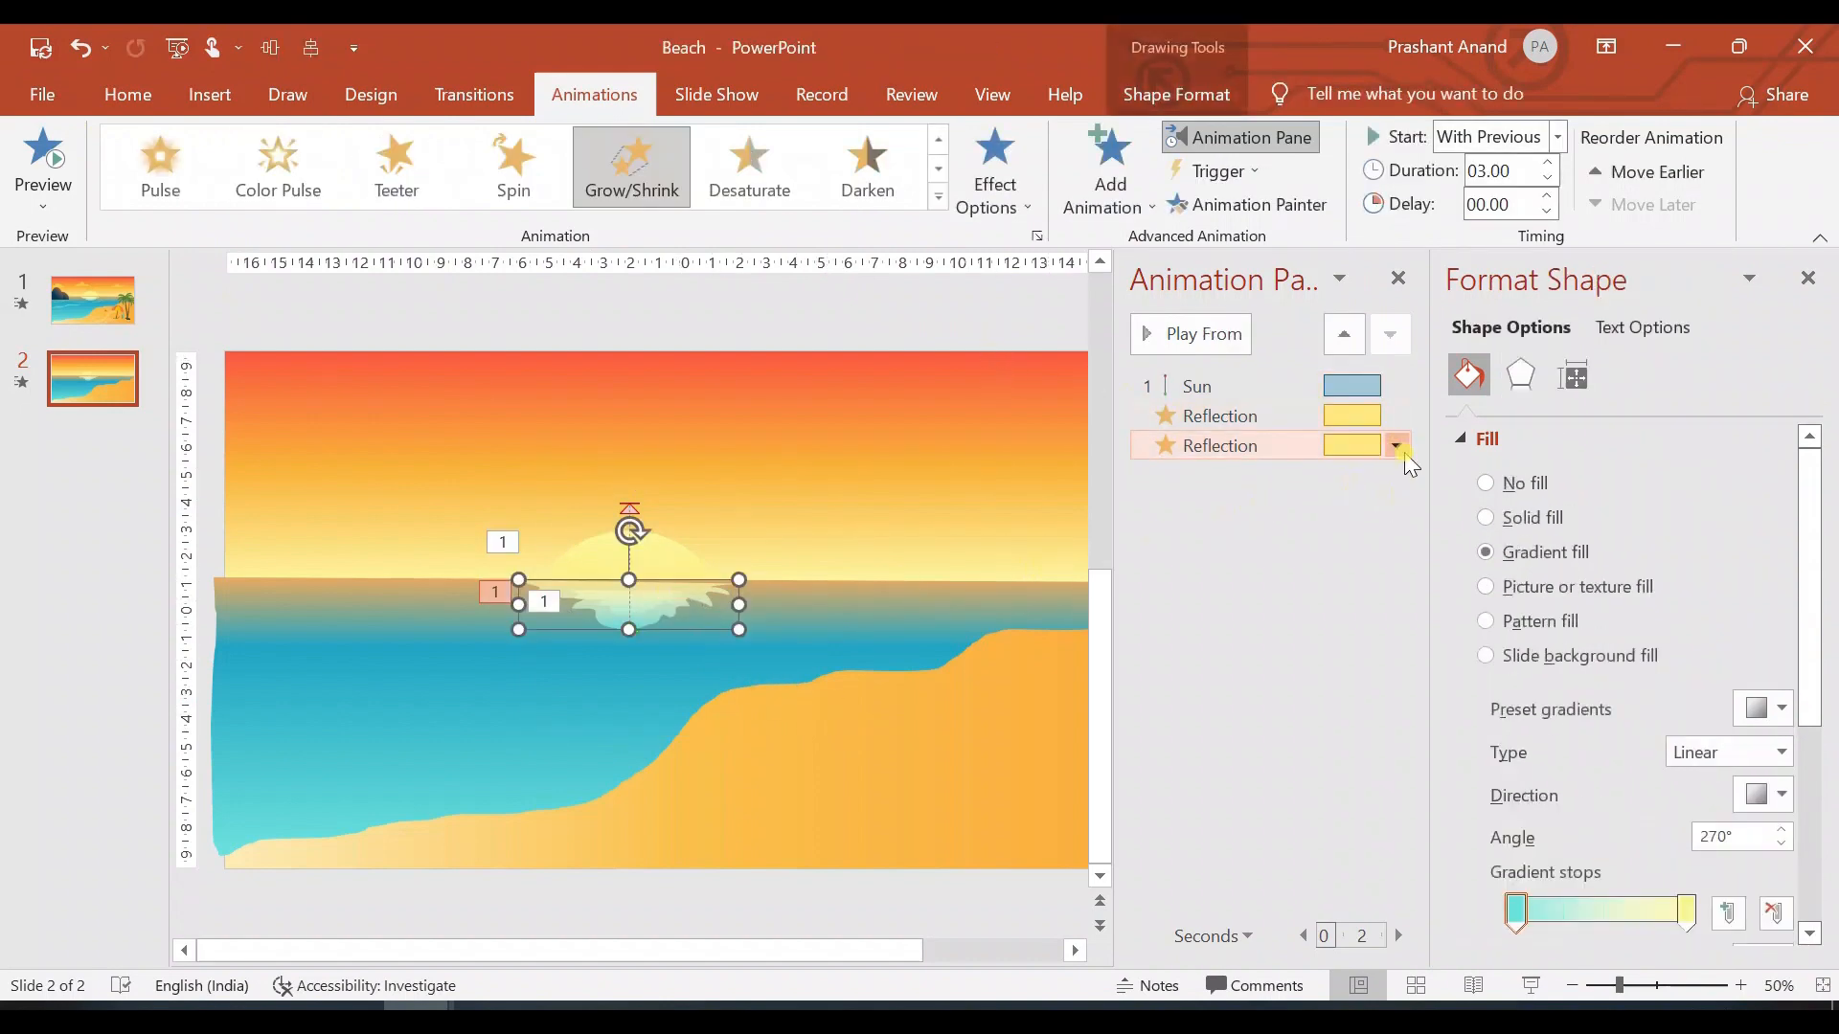
pyautogui.click(1404, 454)
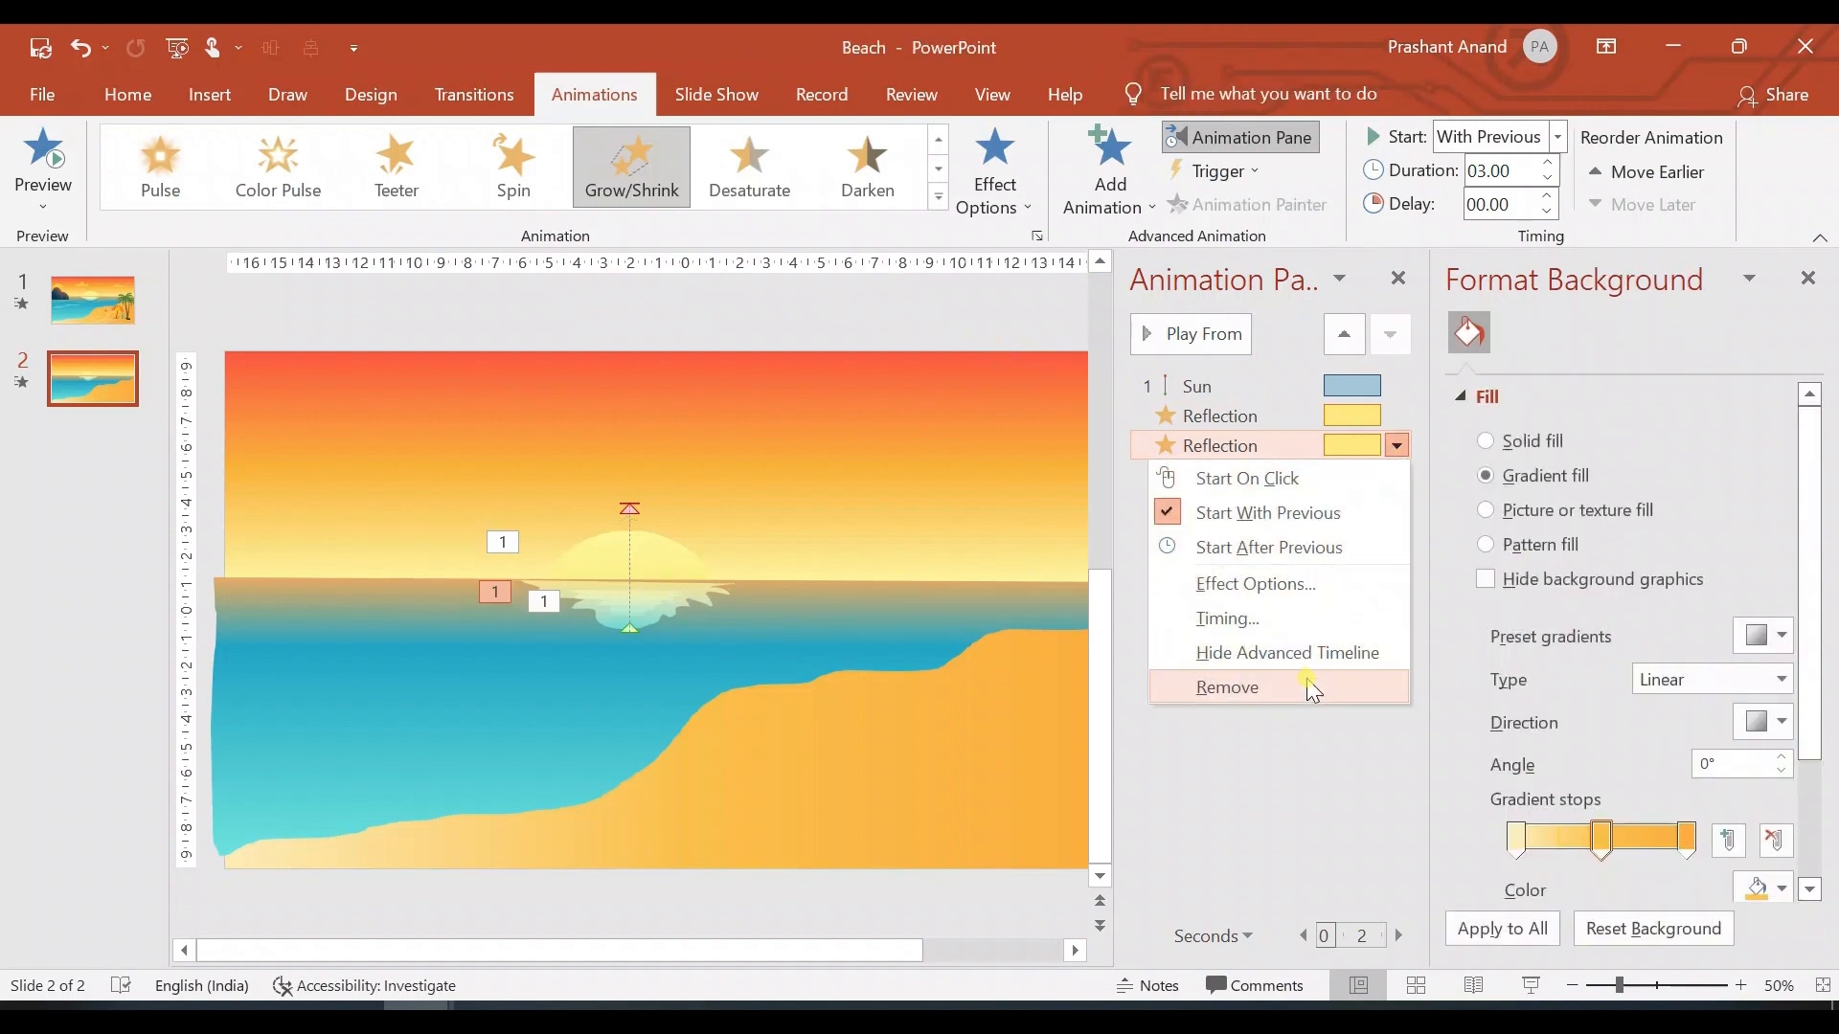
pyautogui.click(1273, 687)
# Step: Add a Fade entrance animation to the enlarged reflection and make it start With Previous
pyautogui.click(647, 608)
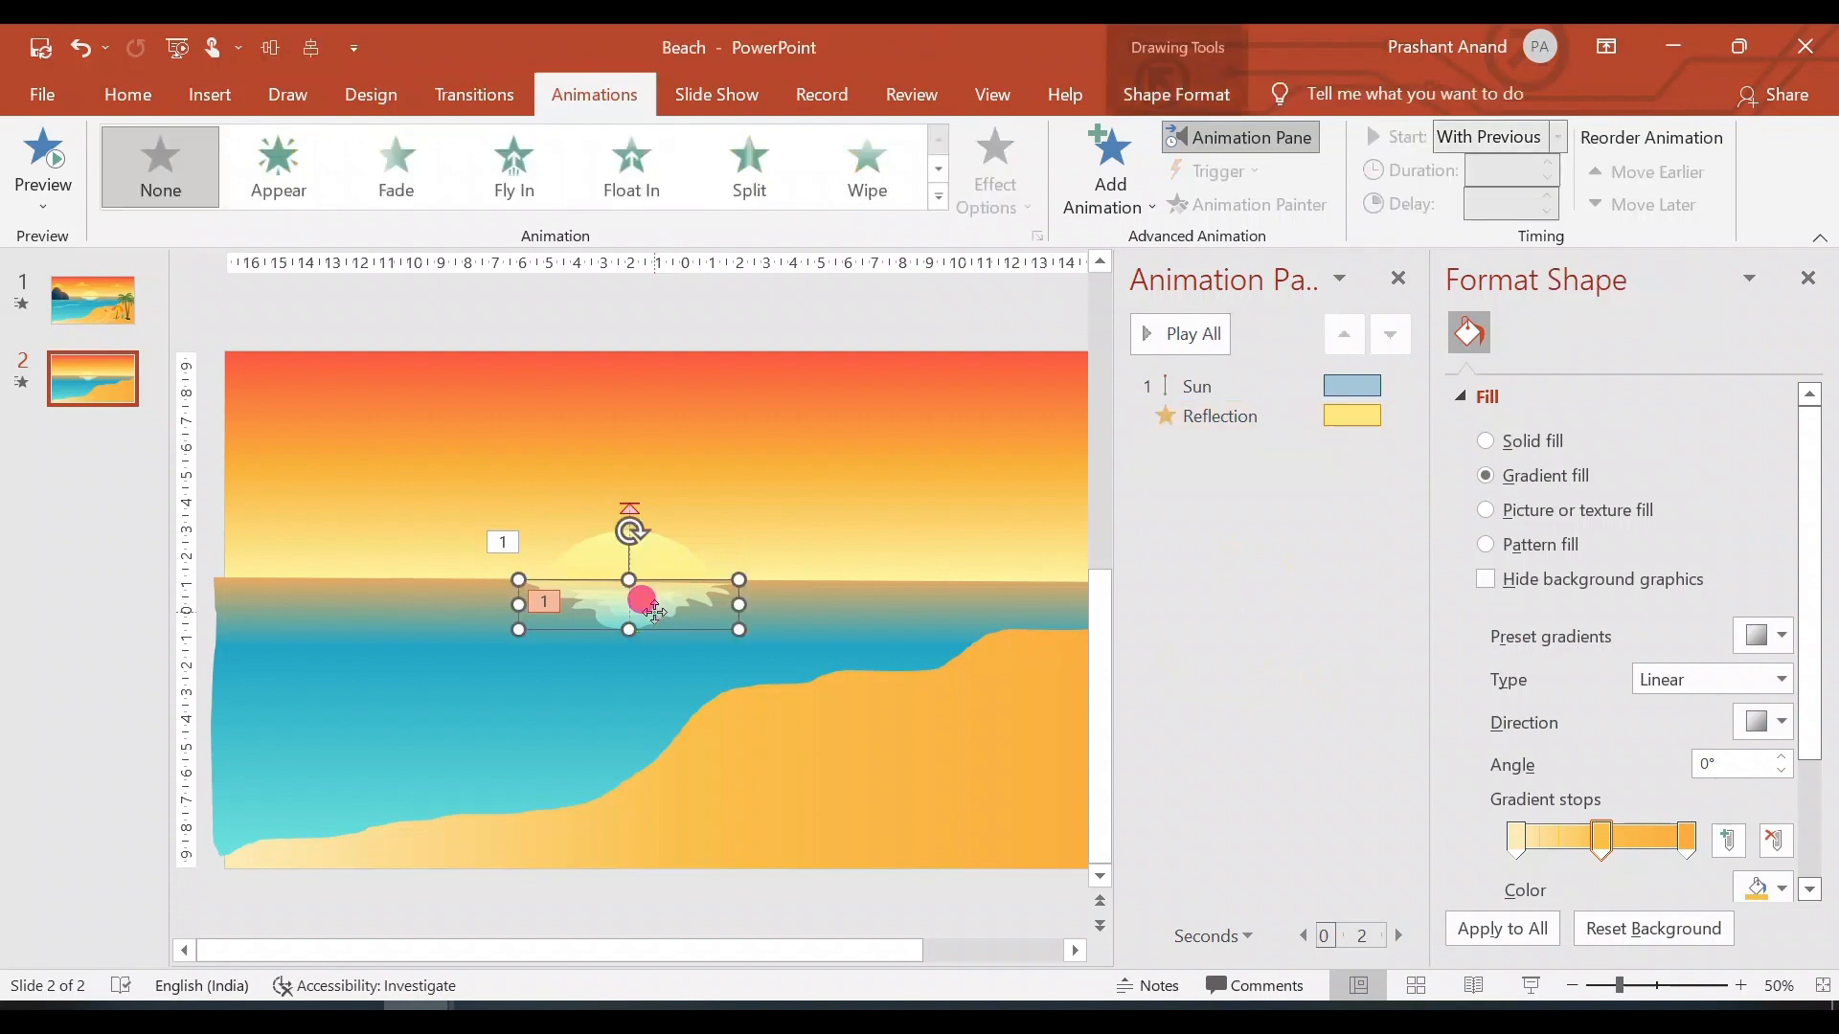
pyautogui.click(1114, 173)
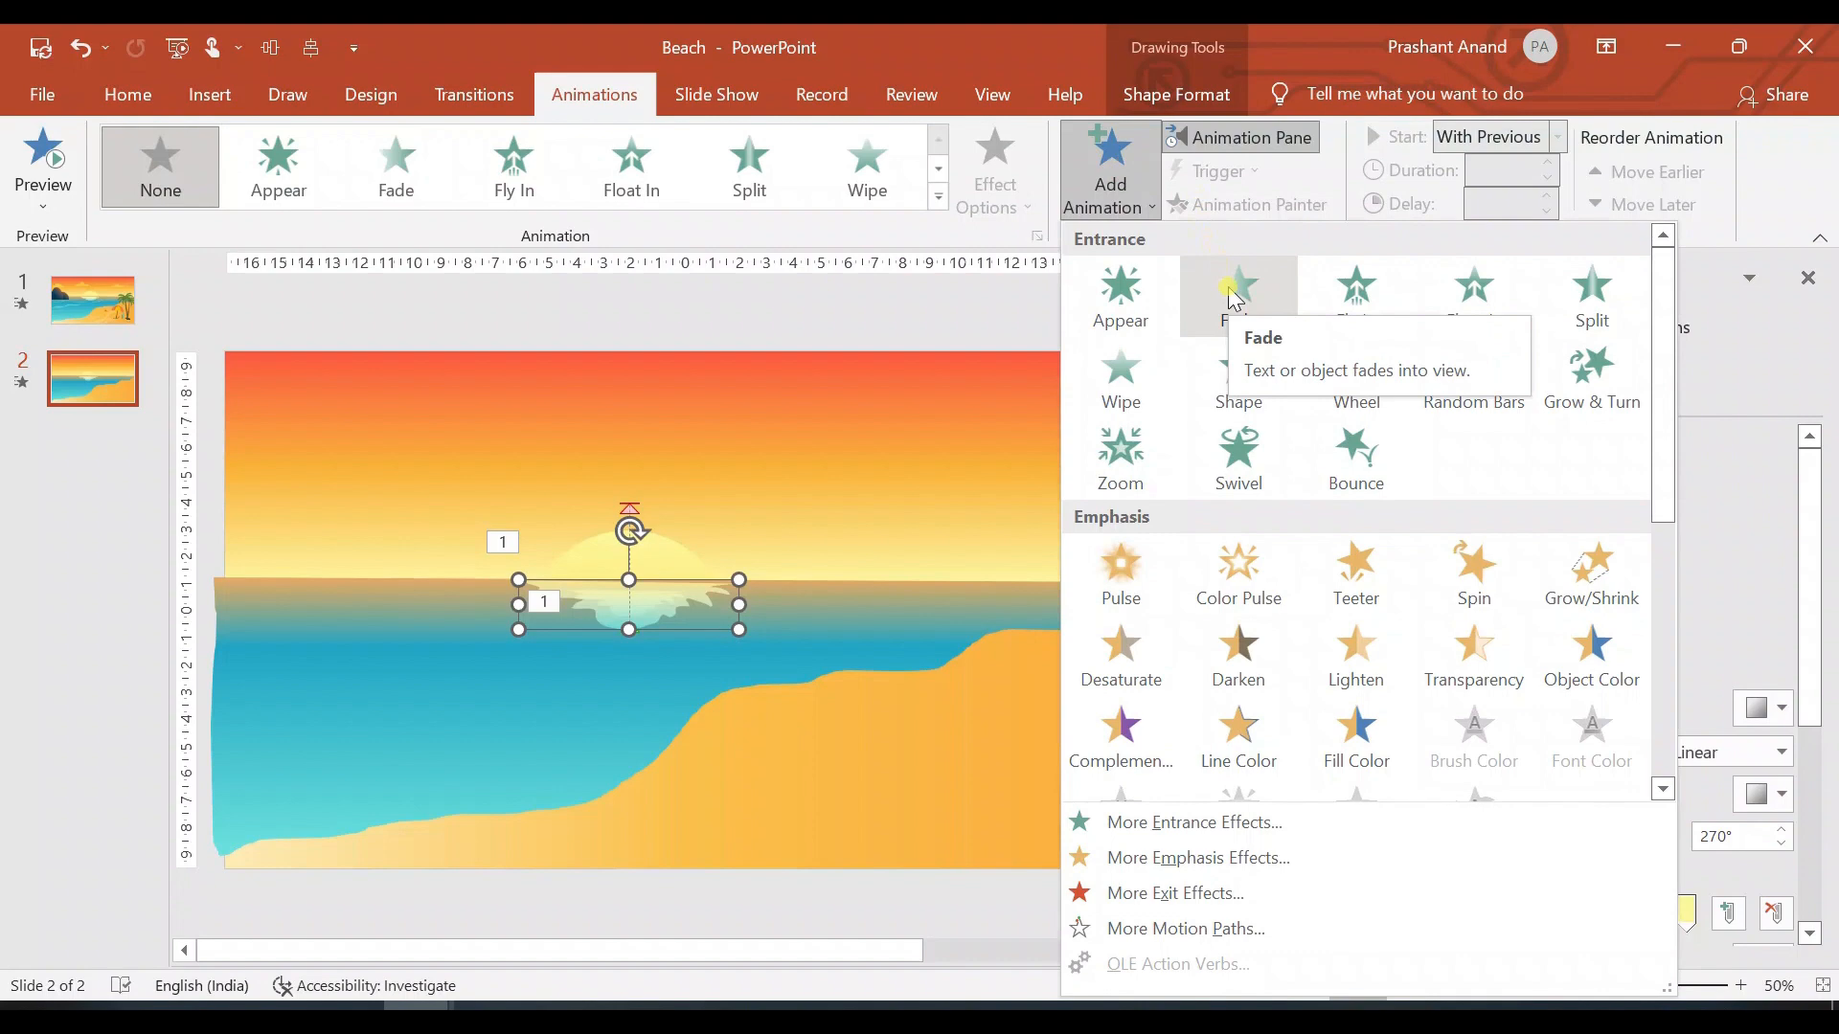
pyautogui.click(1235, 300)
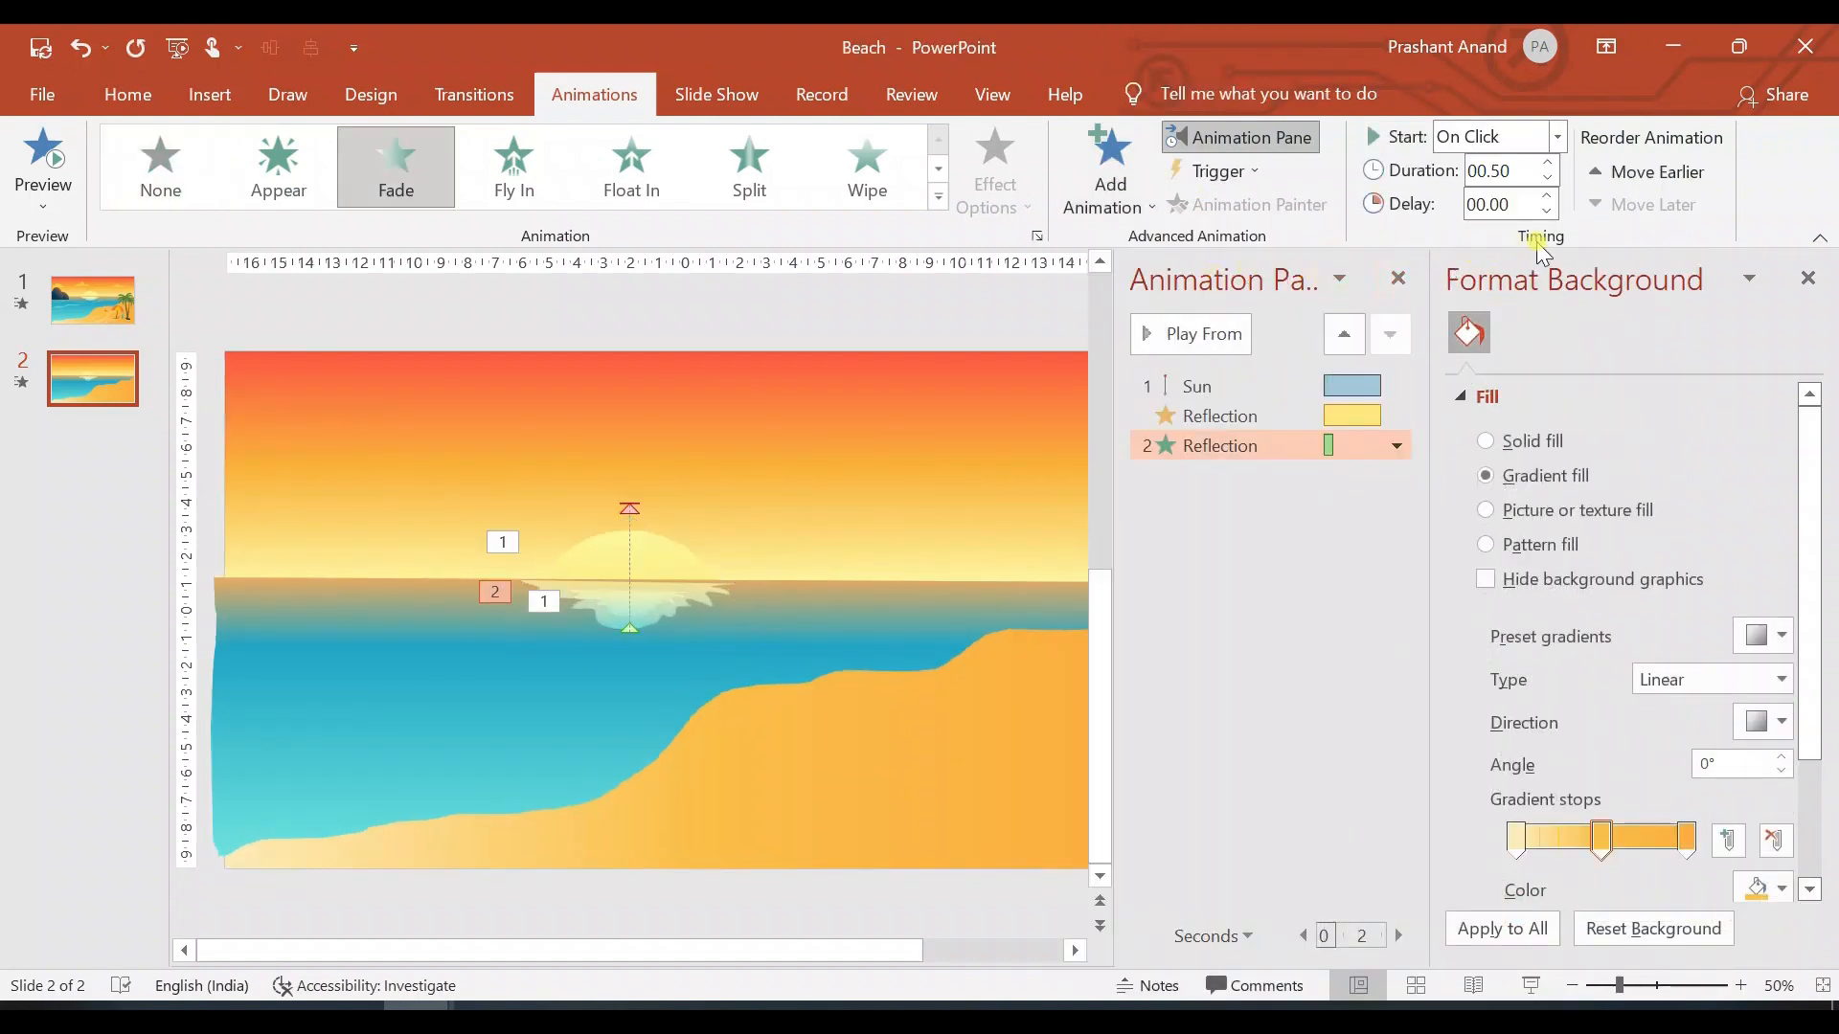
pyautogui.click(1558, 137)
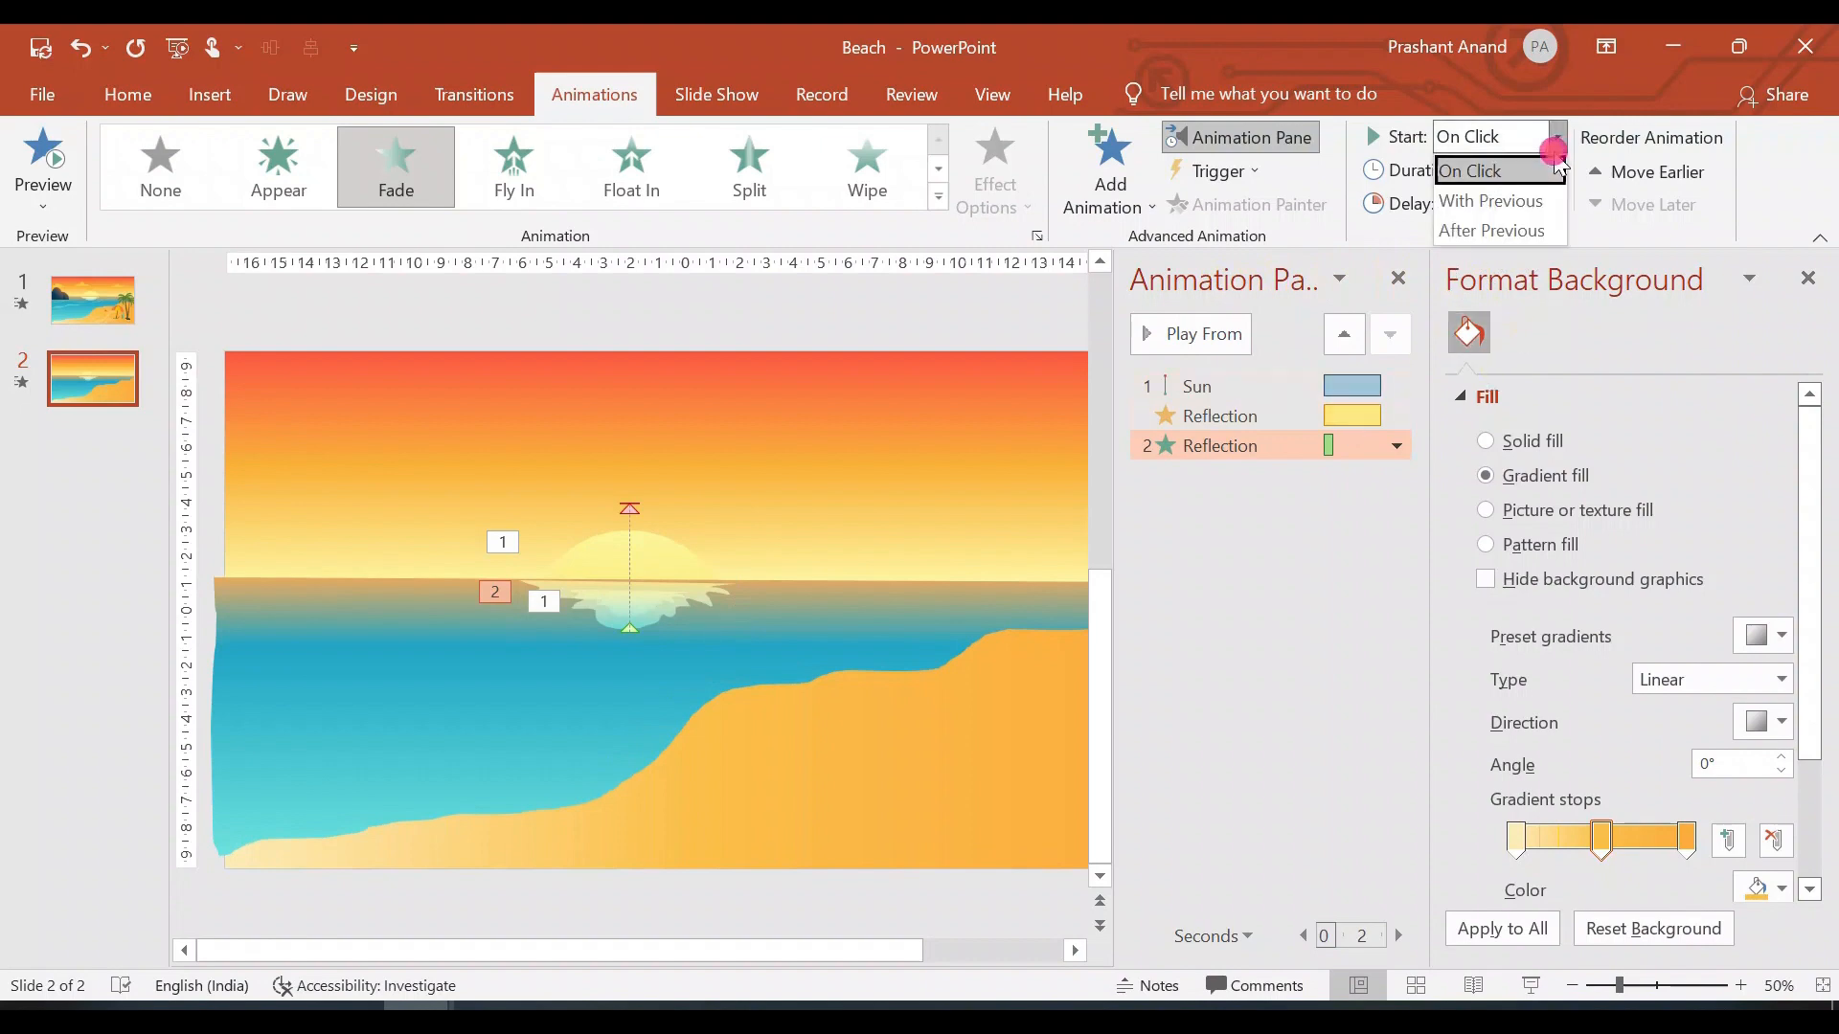
pyautogui.click(1503, 192)
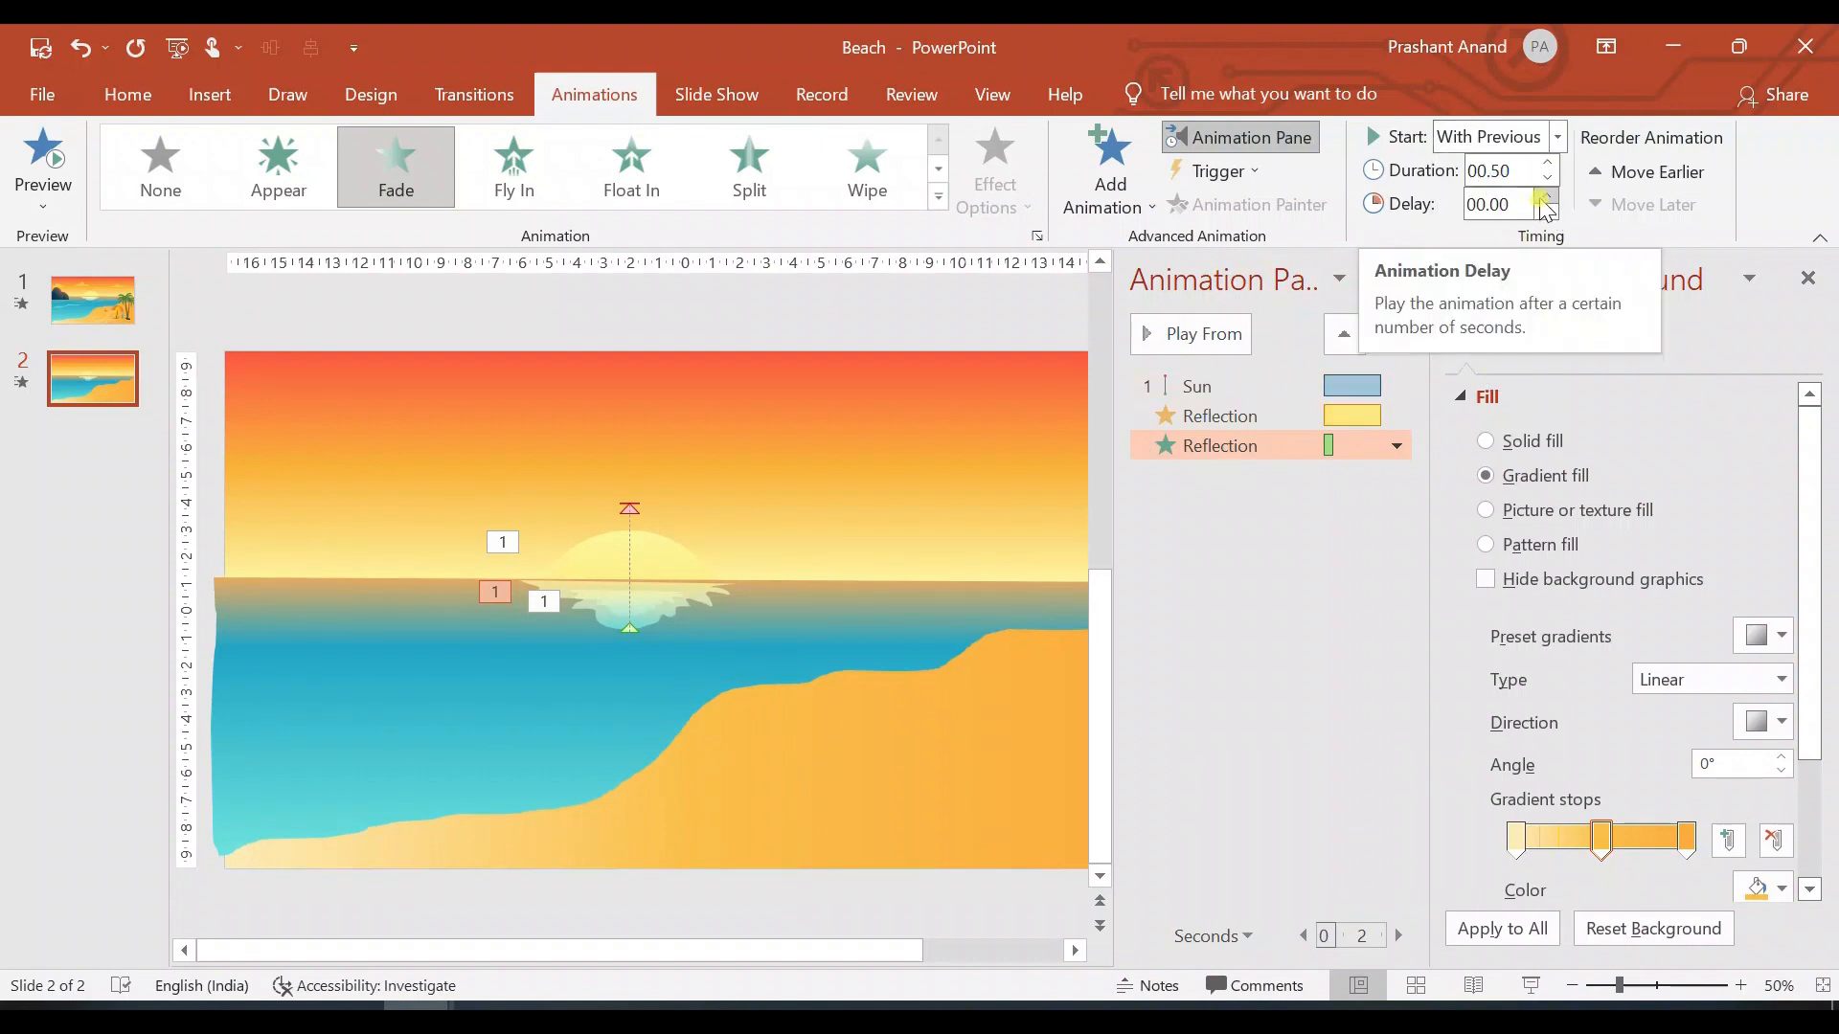
# Step: Set the delay of the enlarged reflection's Fade entrance to 2.5 seconds
pyautogui.click(1546, 196)
pyautogui.click(1545, 196)
pyautogui.click(1546, 196)
pyautogui.click(1546, 196)
pyautogui.click(1546, 196)
pyautogui.click(1546, 196)
pyautogui.click(1545, 196)
pyautogui.click(1546, 196)
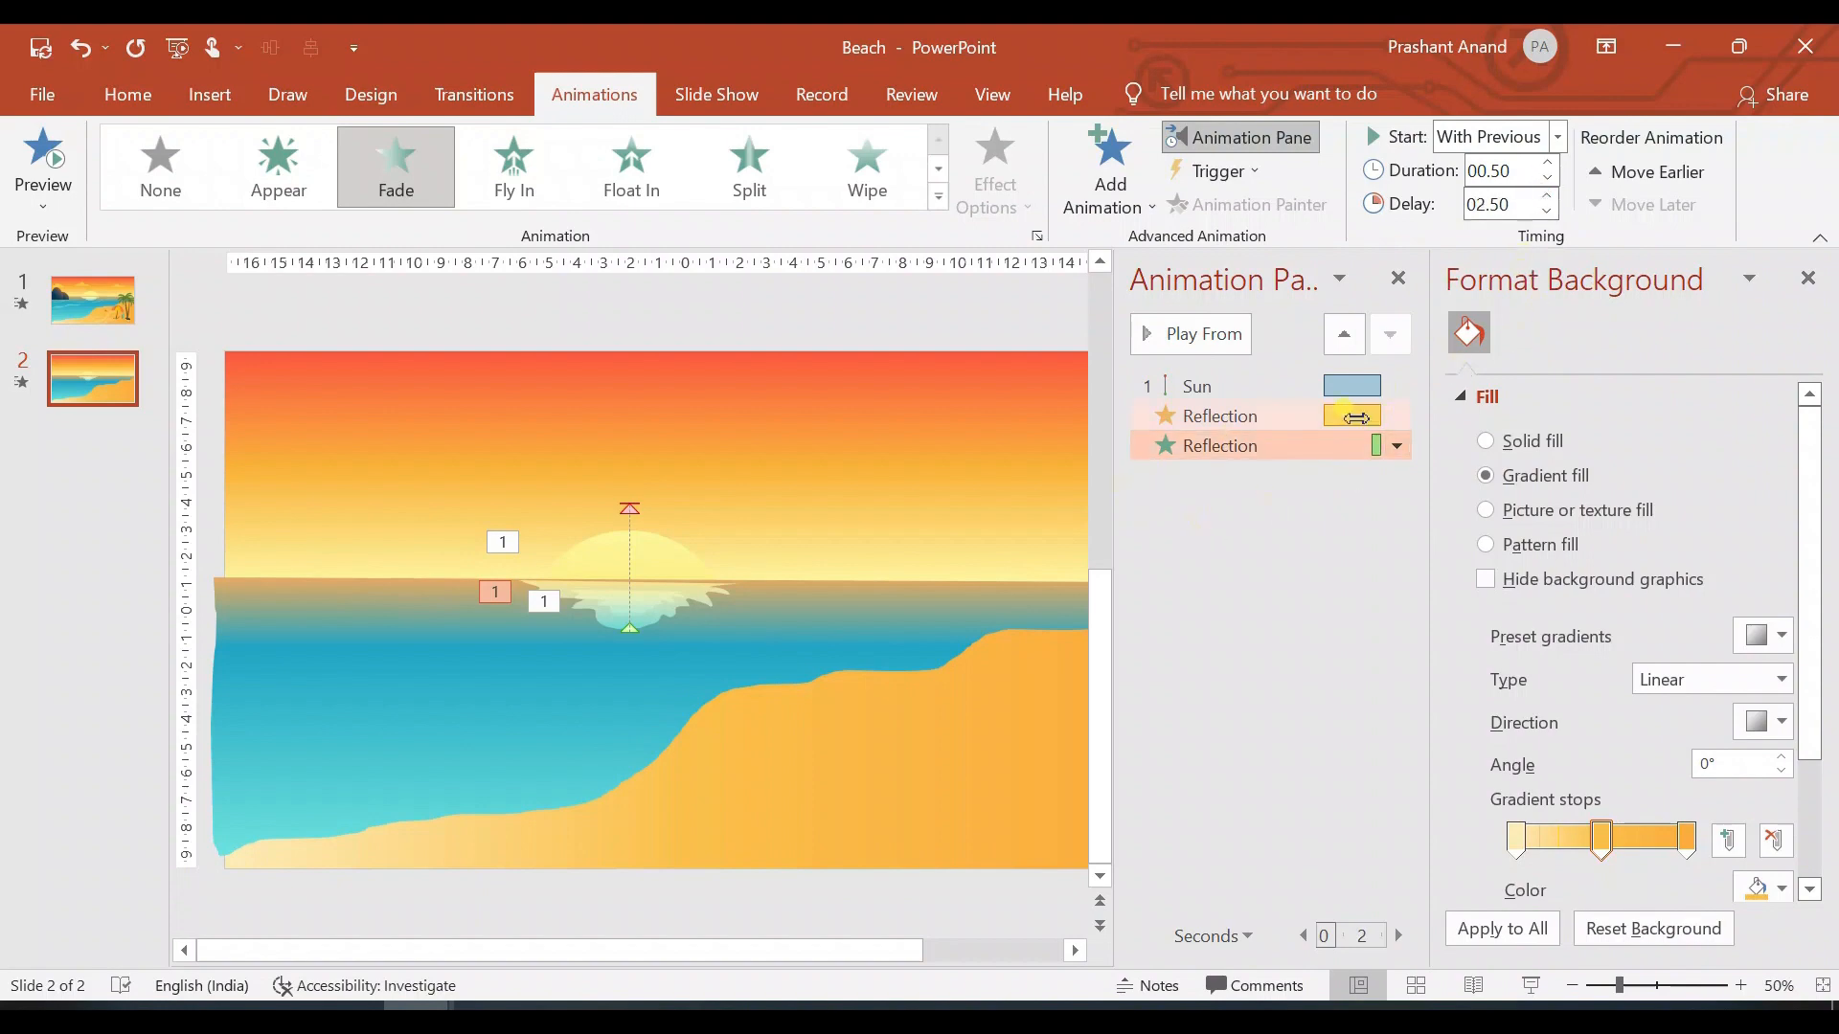
# Step: Add a Fade exit animation to the smaller original reflection and make it start With Previous
pyautogui.click(1245, 416)
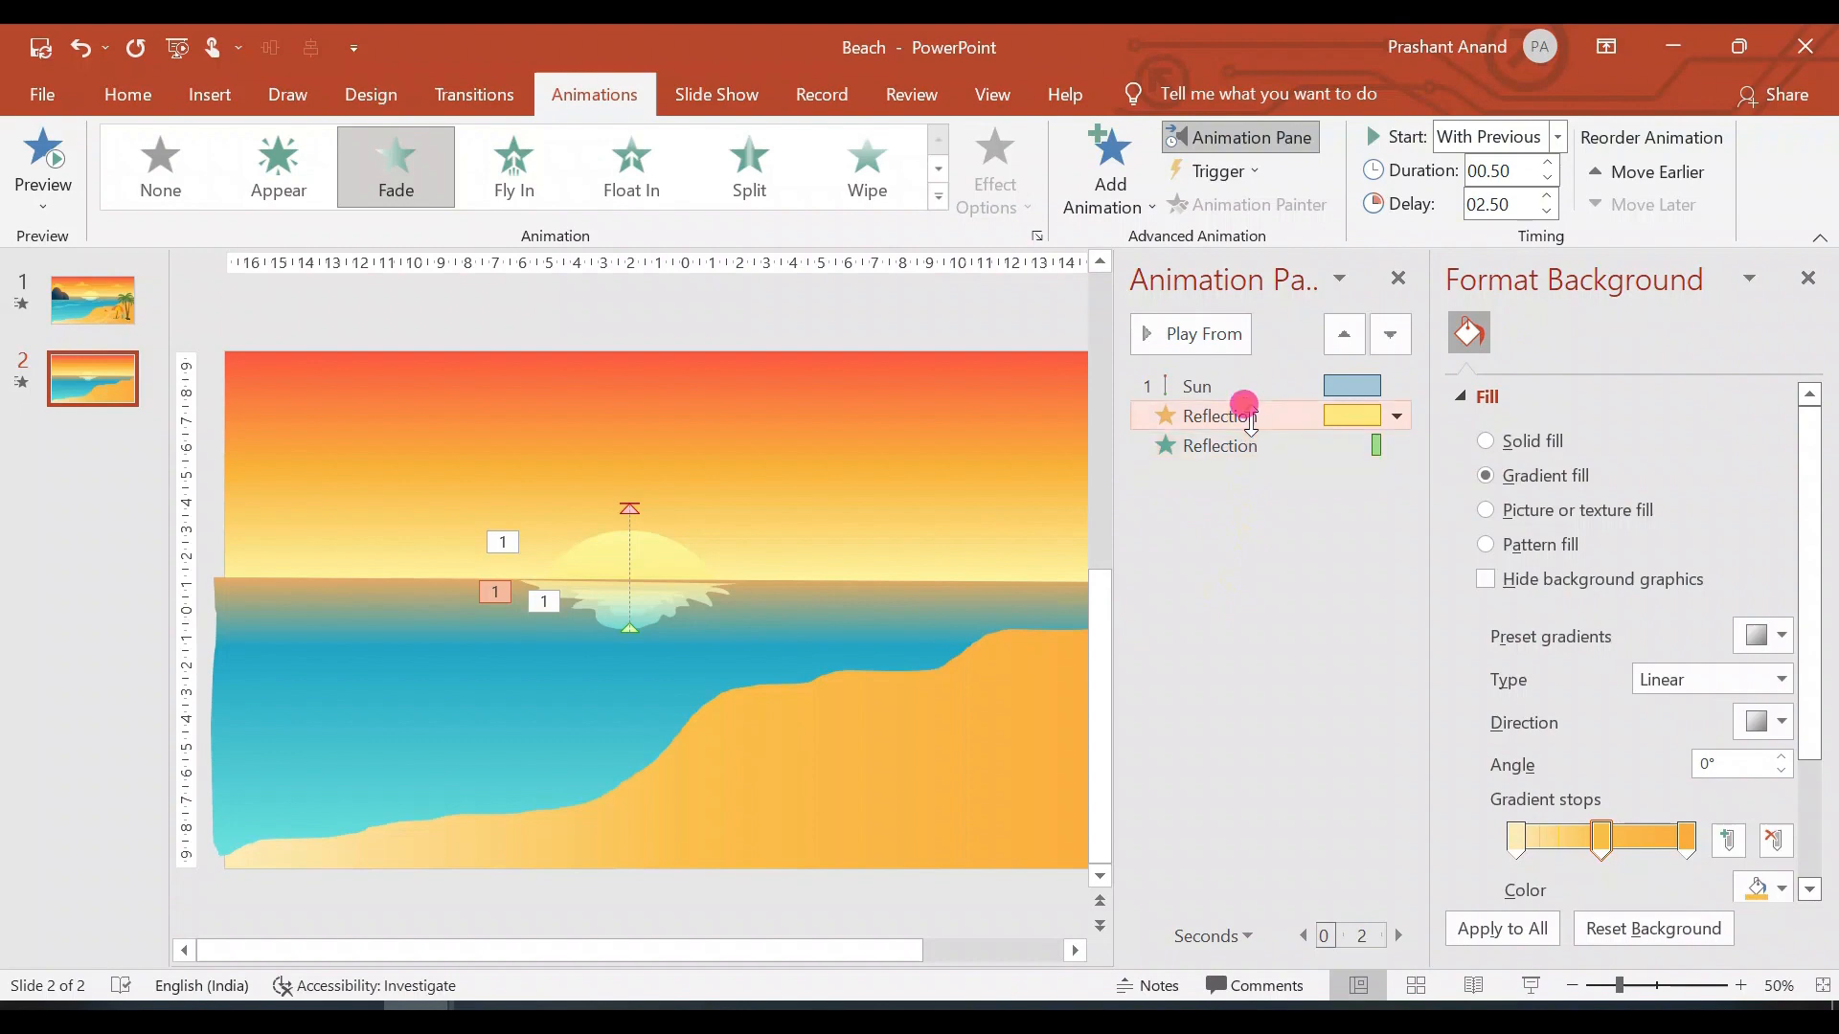
pyautogui.click(1109, 158)
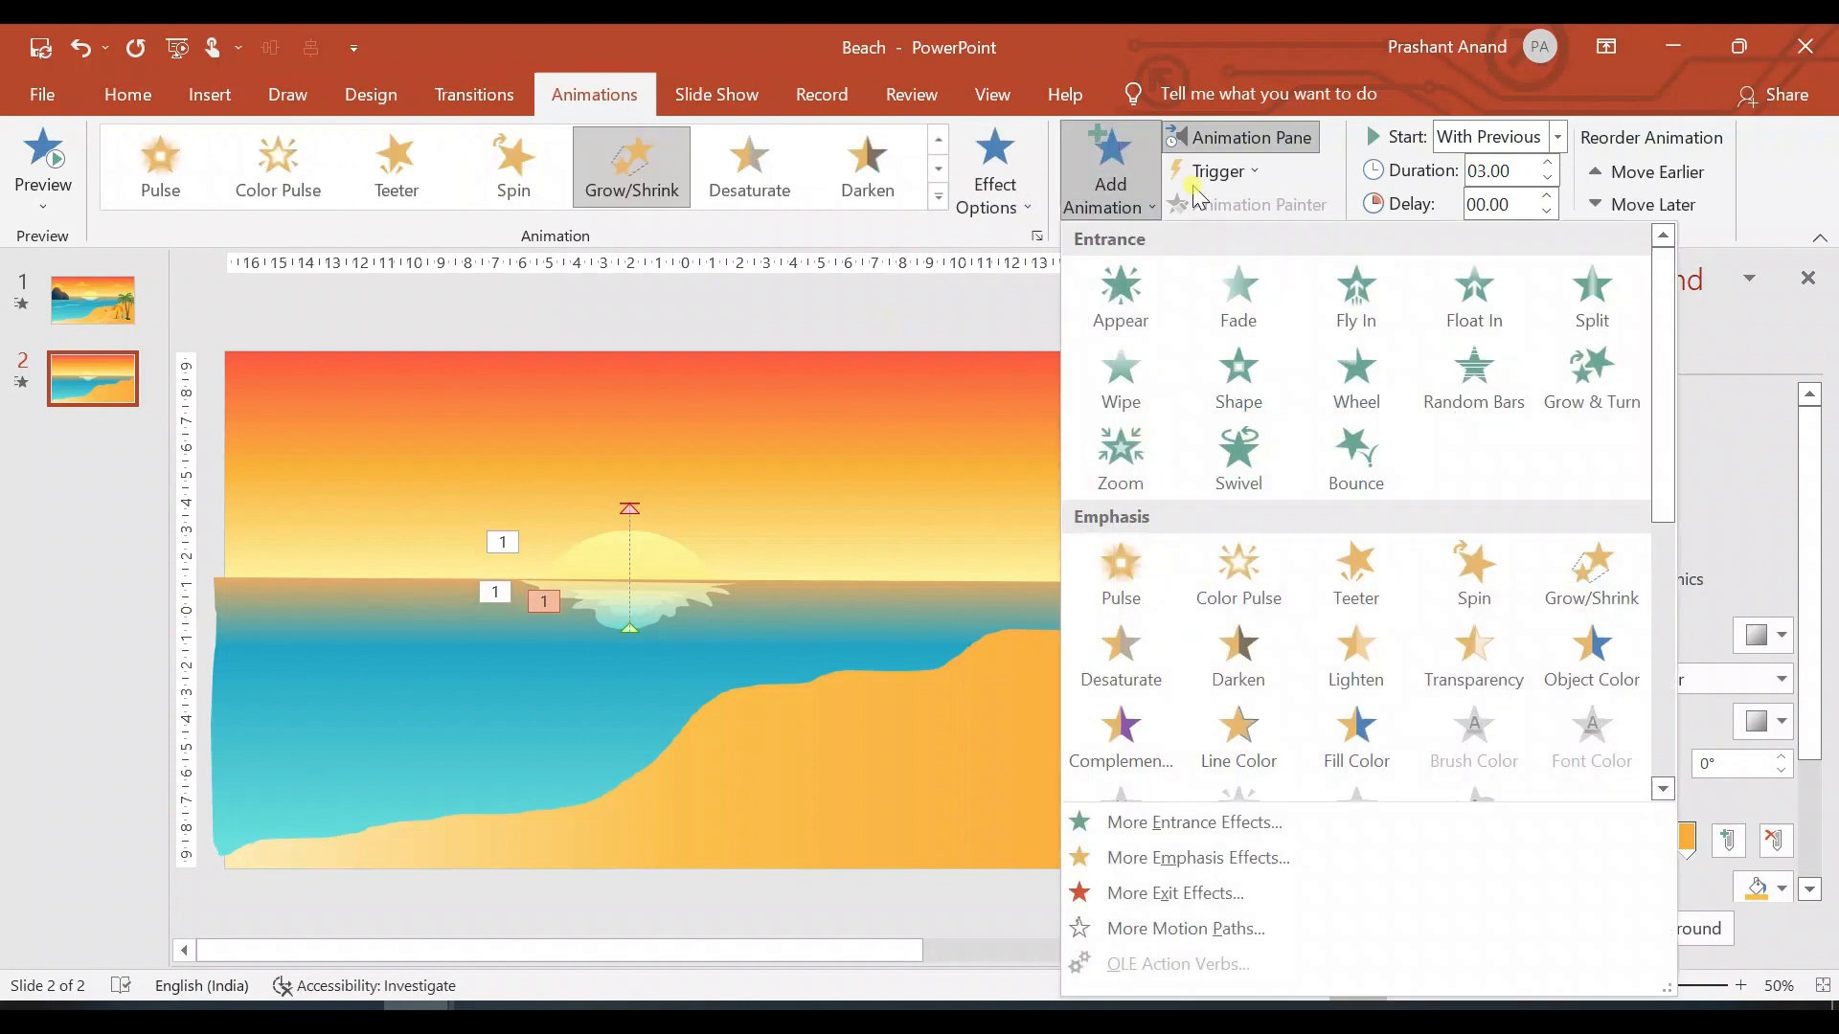
pyautogui.scroll(-5, 1424, 480)
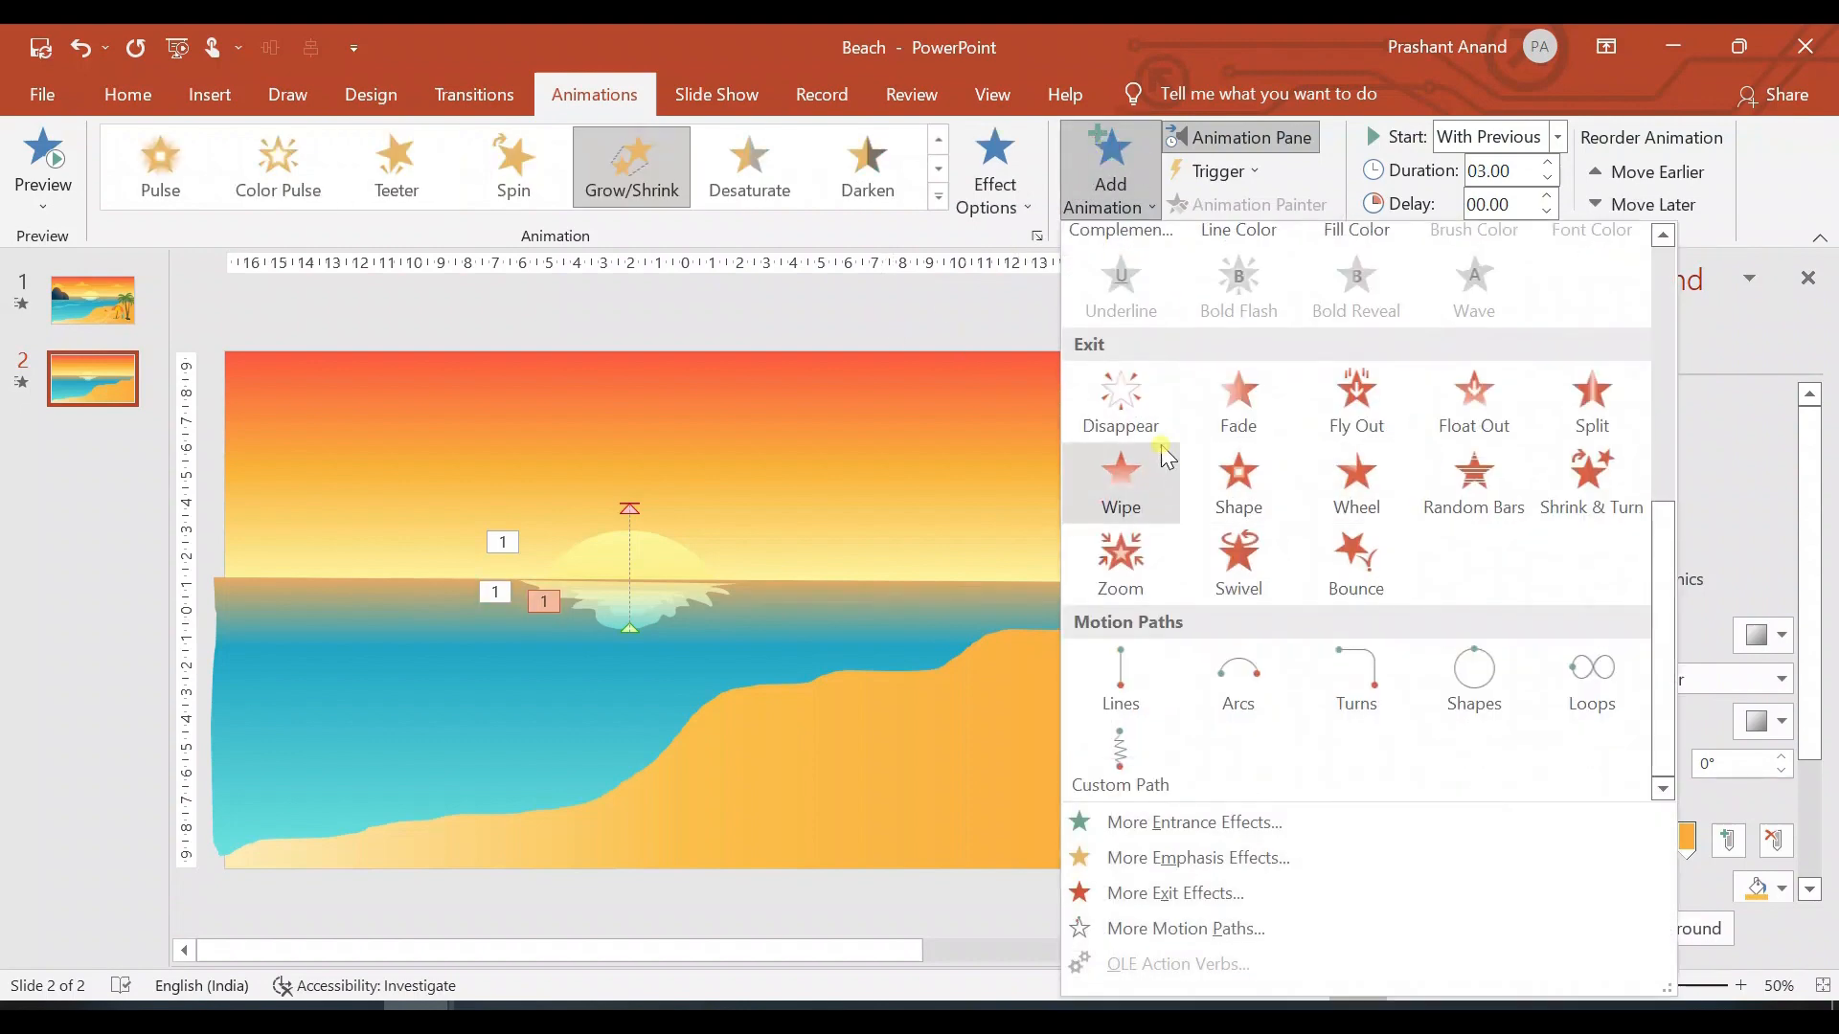
pyautogui.click(1249, 410)
pyautogui.click(1190, 335)
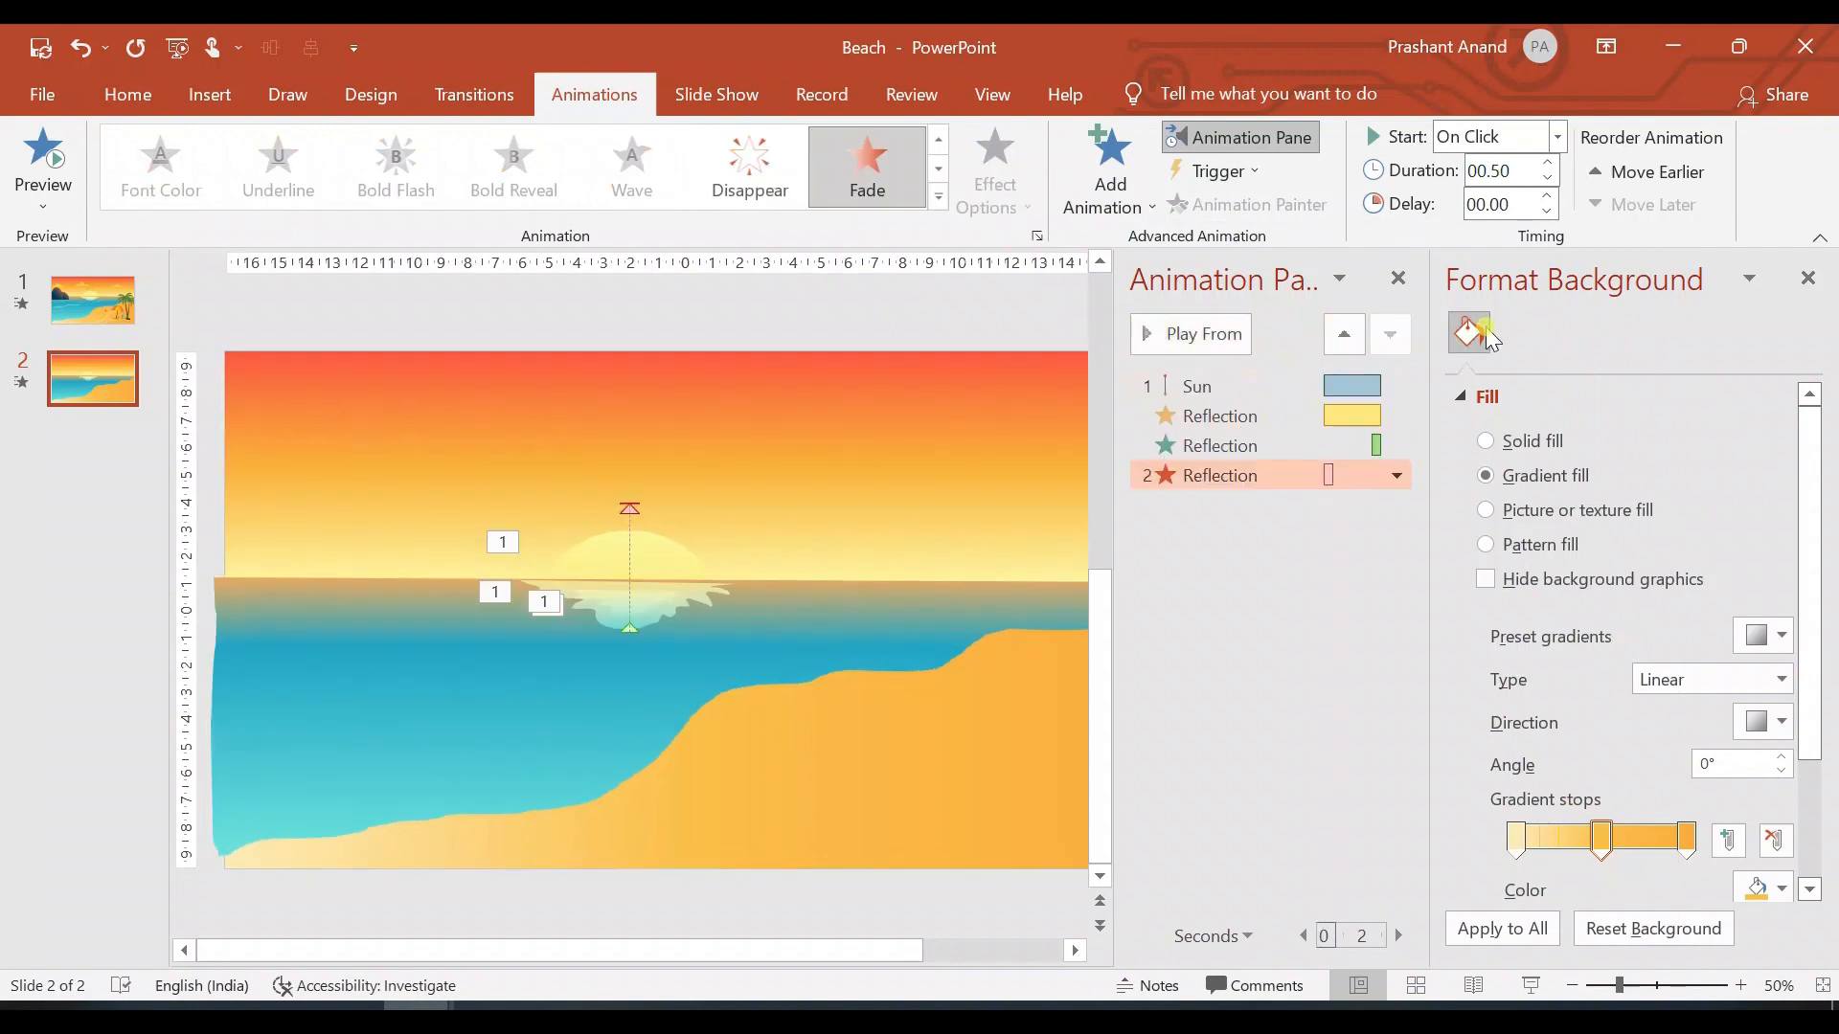
pyautogui.click(1396, 475)
pyautogui.click(1358, 543)
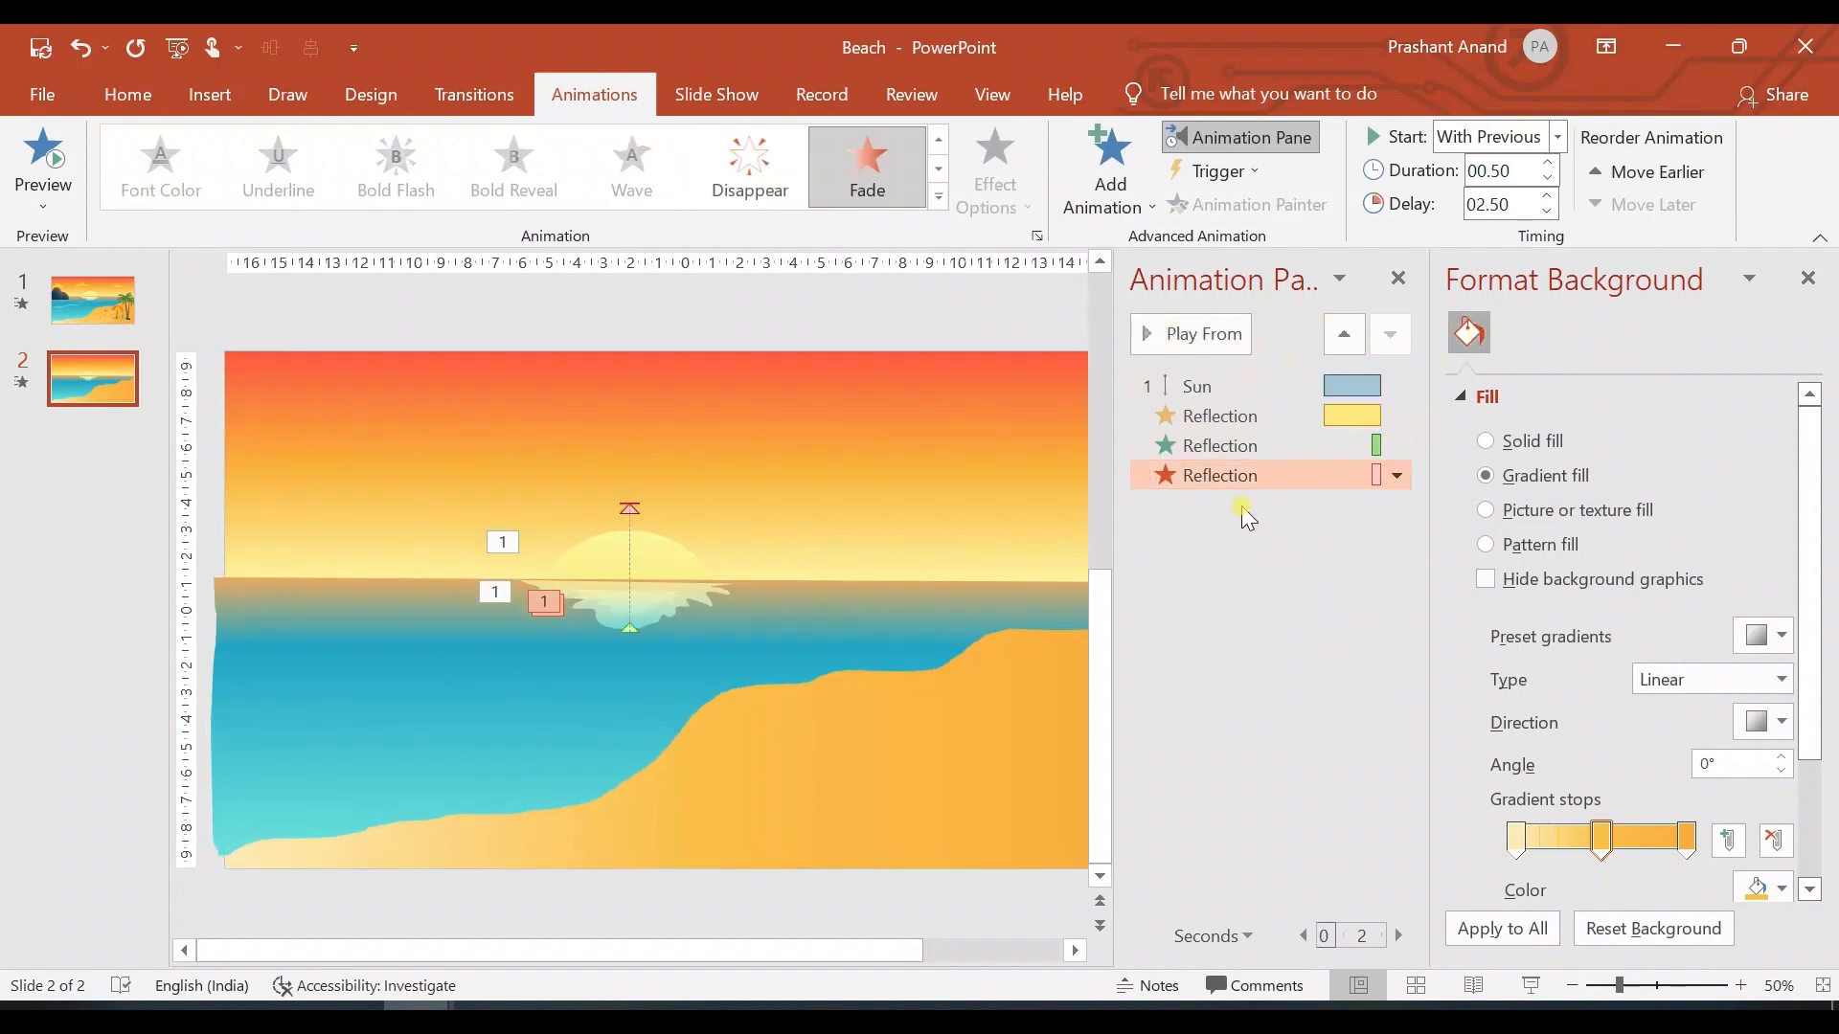
# Step: Place the reflection's Fade exit before the Fade entrance in the animation order and set its delay to 2.5 seconds
pyautogui.moveTo(1231, 462); pyautogui.dragTo(1247, 433)
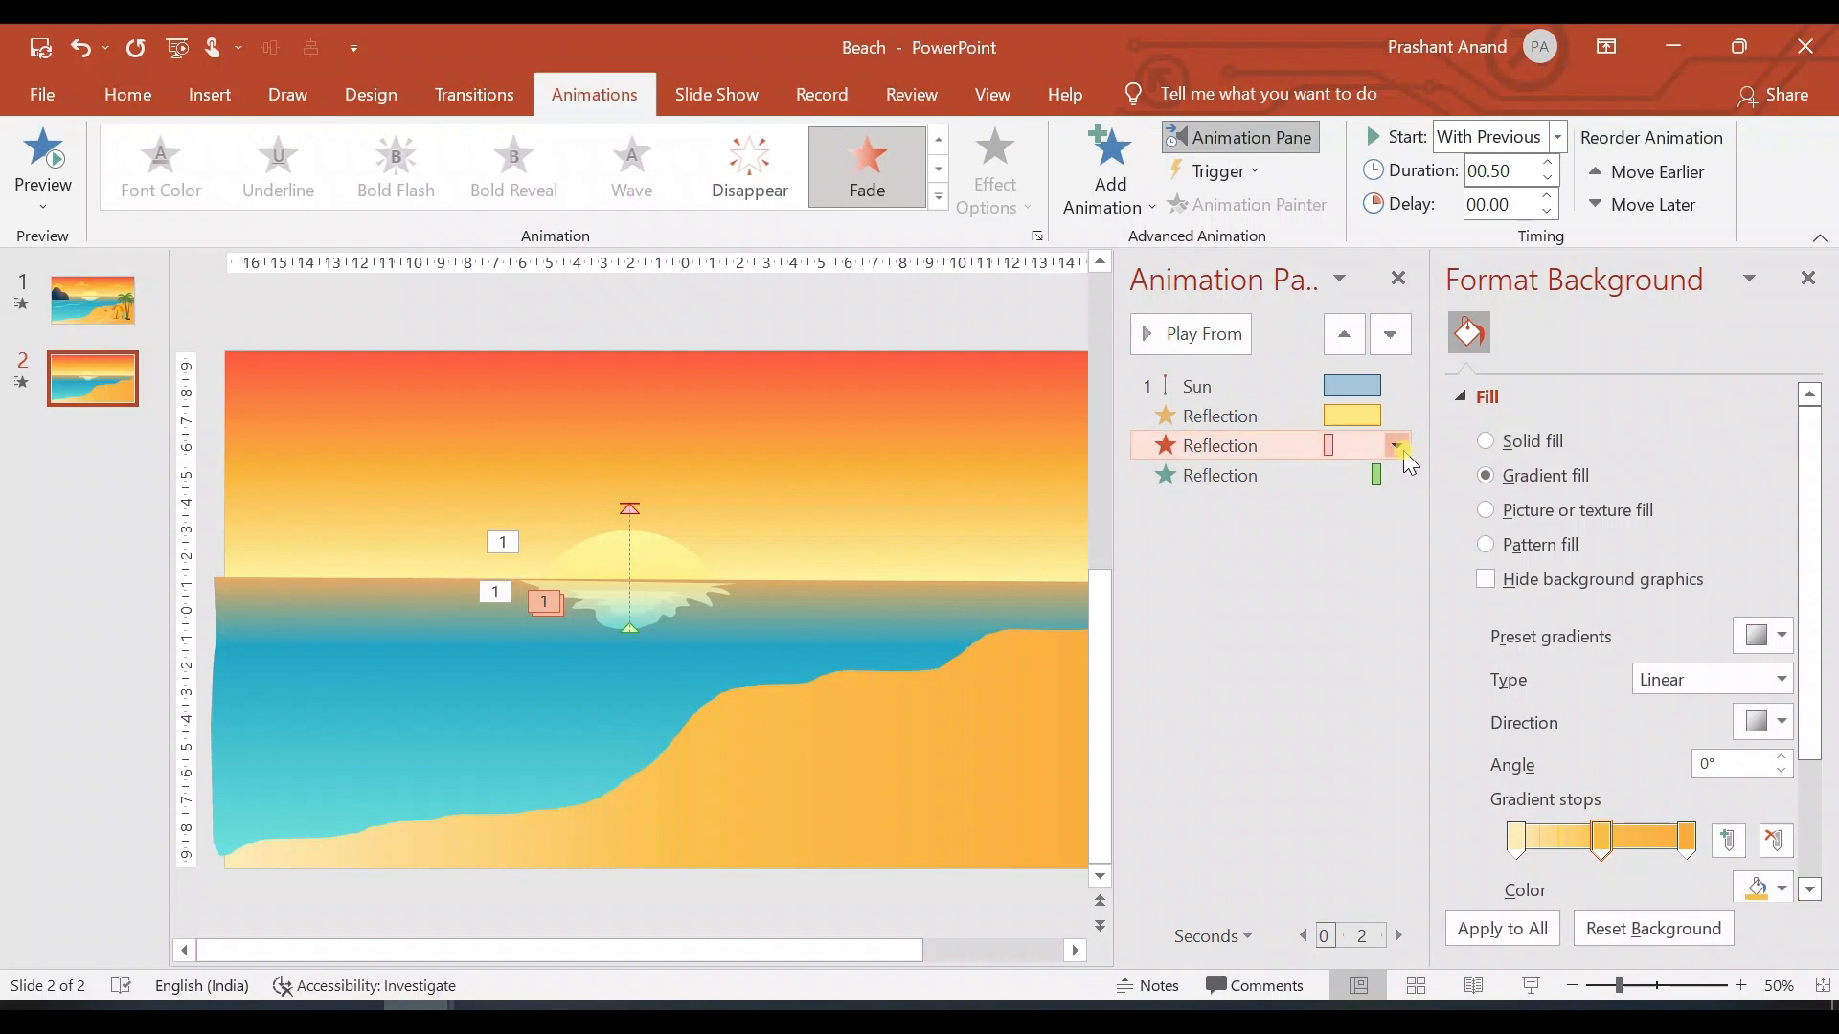
pyautogui.click(1545, 198)
pyautogui.click(1544, 198)
pyautogui.click(1544, 198)
pyautogui.click(1544, 198)
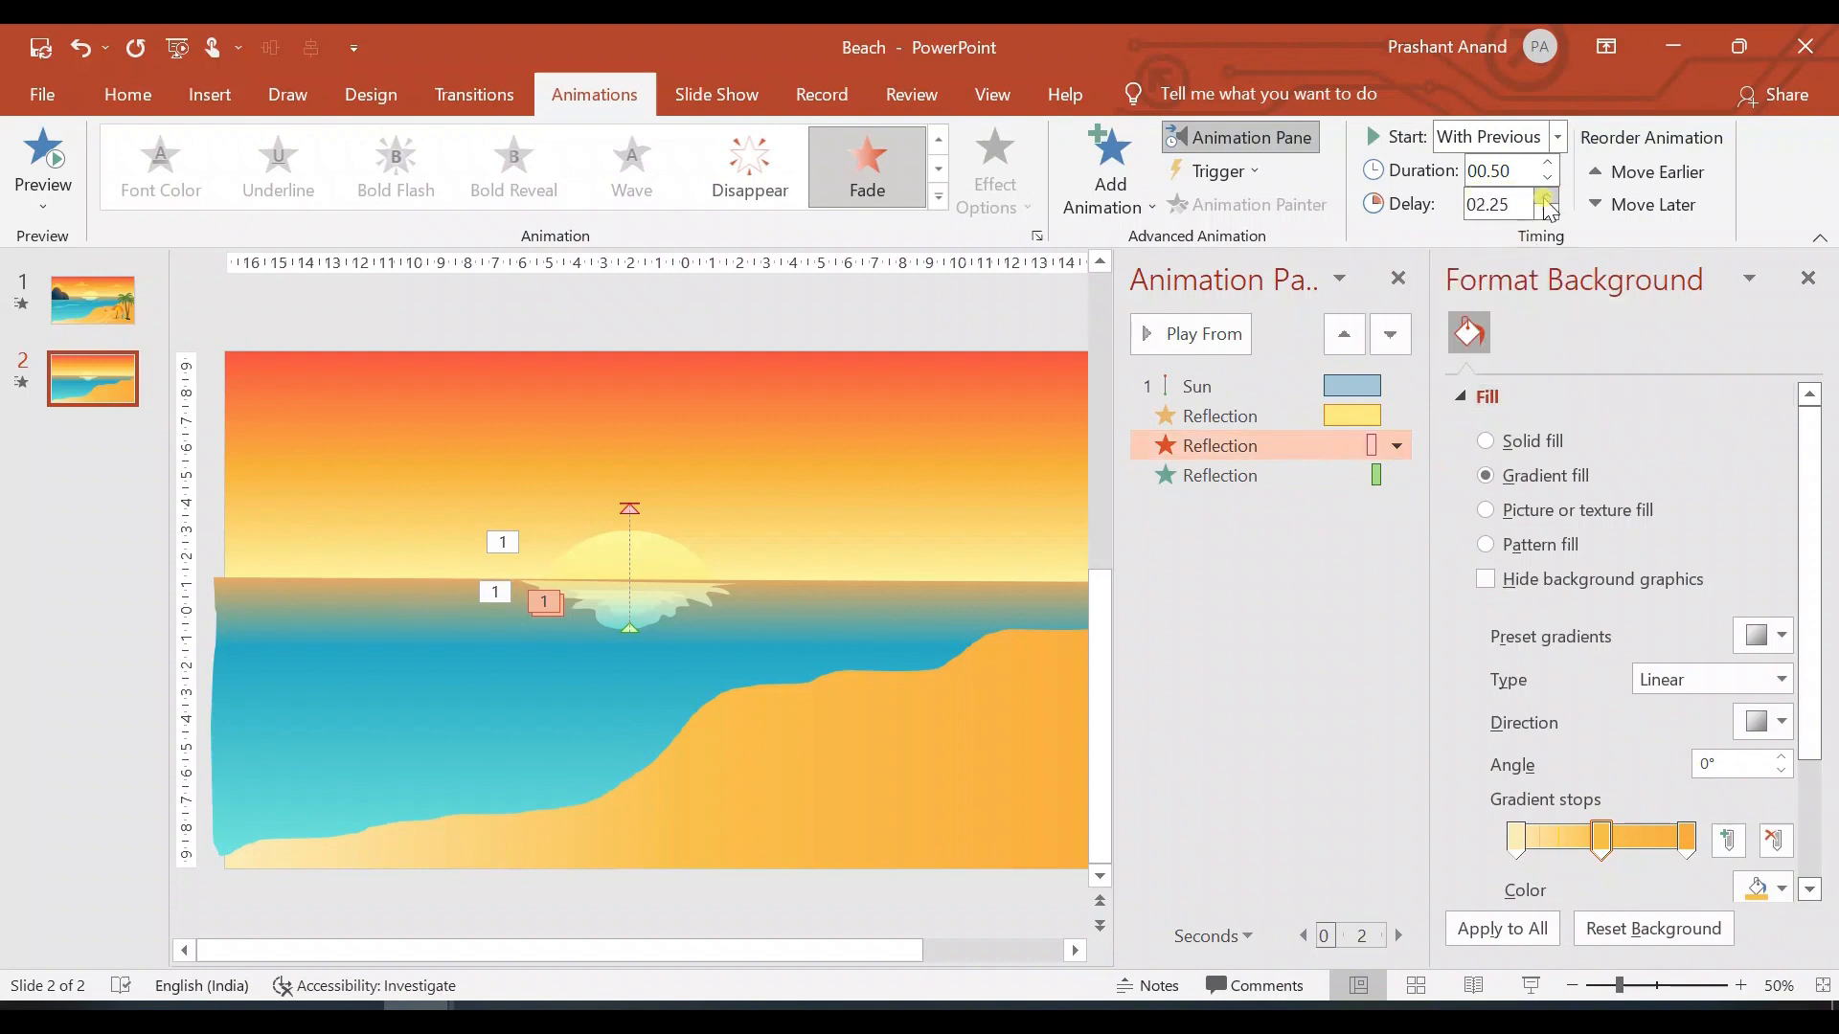
pyautogui.click(1545, 198)
pyautogui.click(1397, 477)
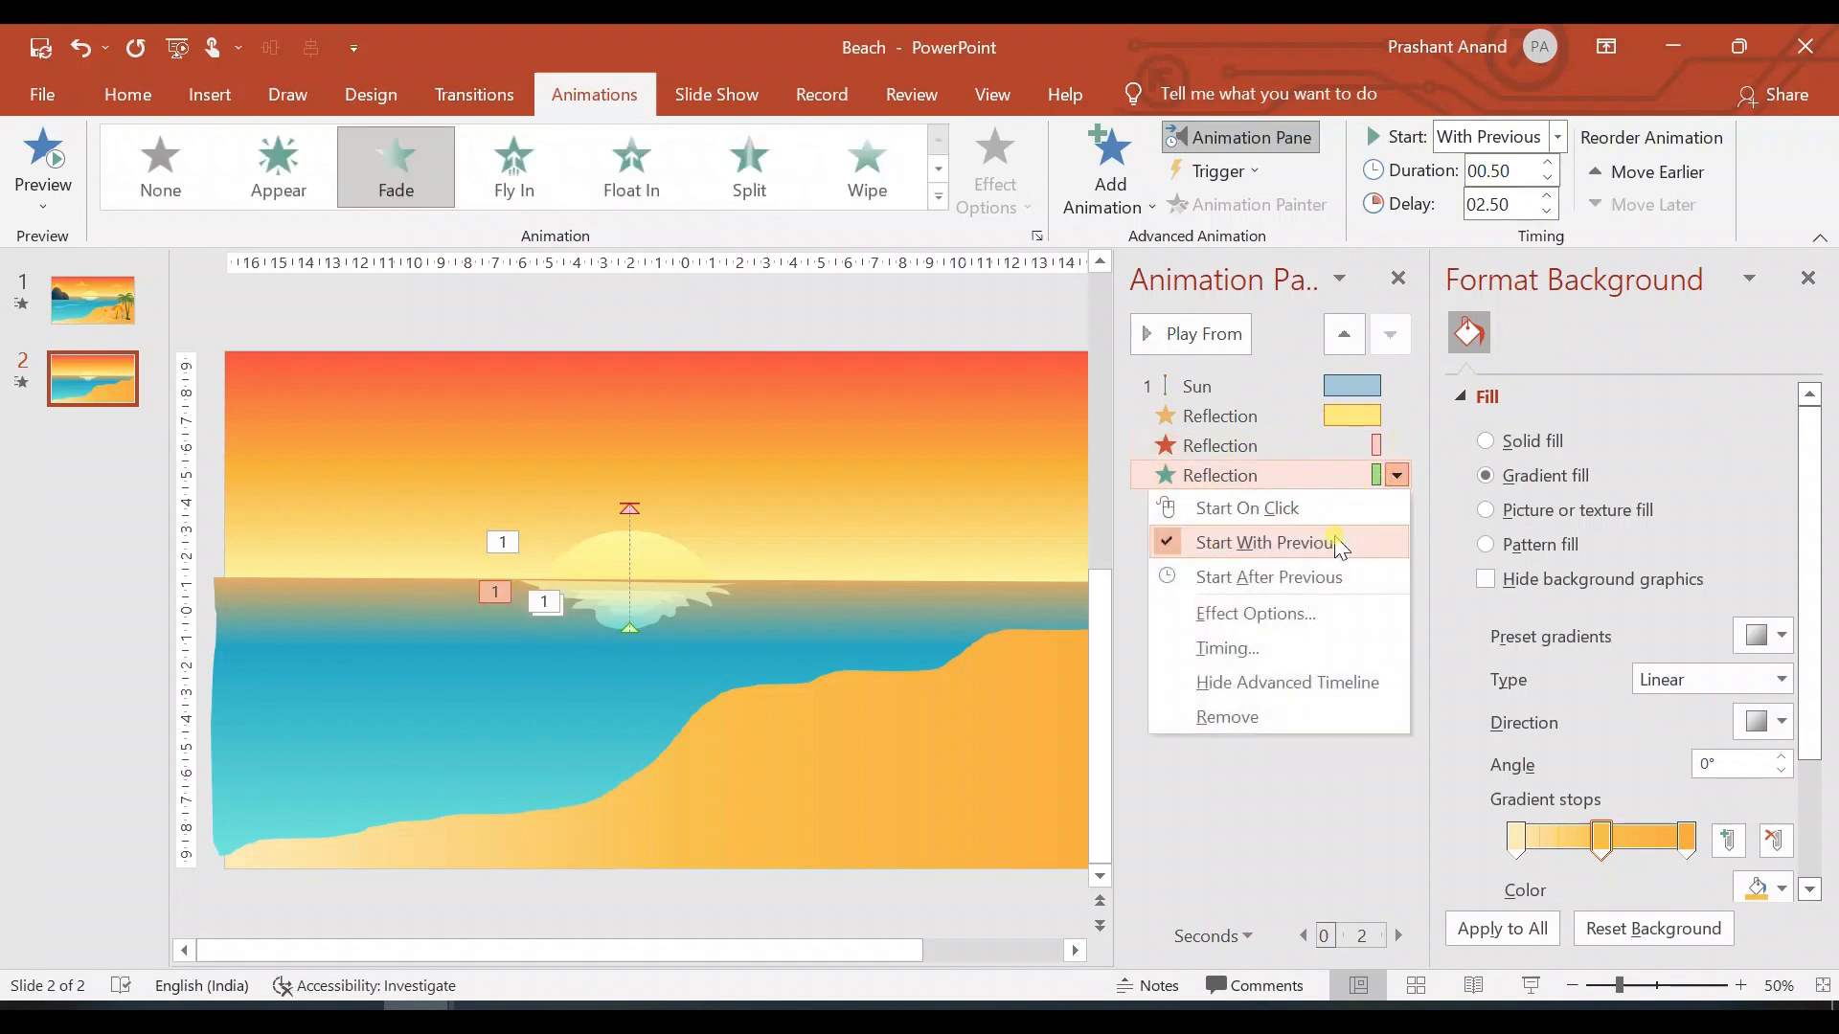
pyautogui.click(1268, 542)
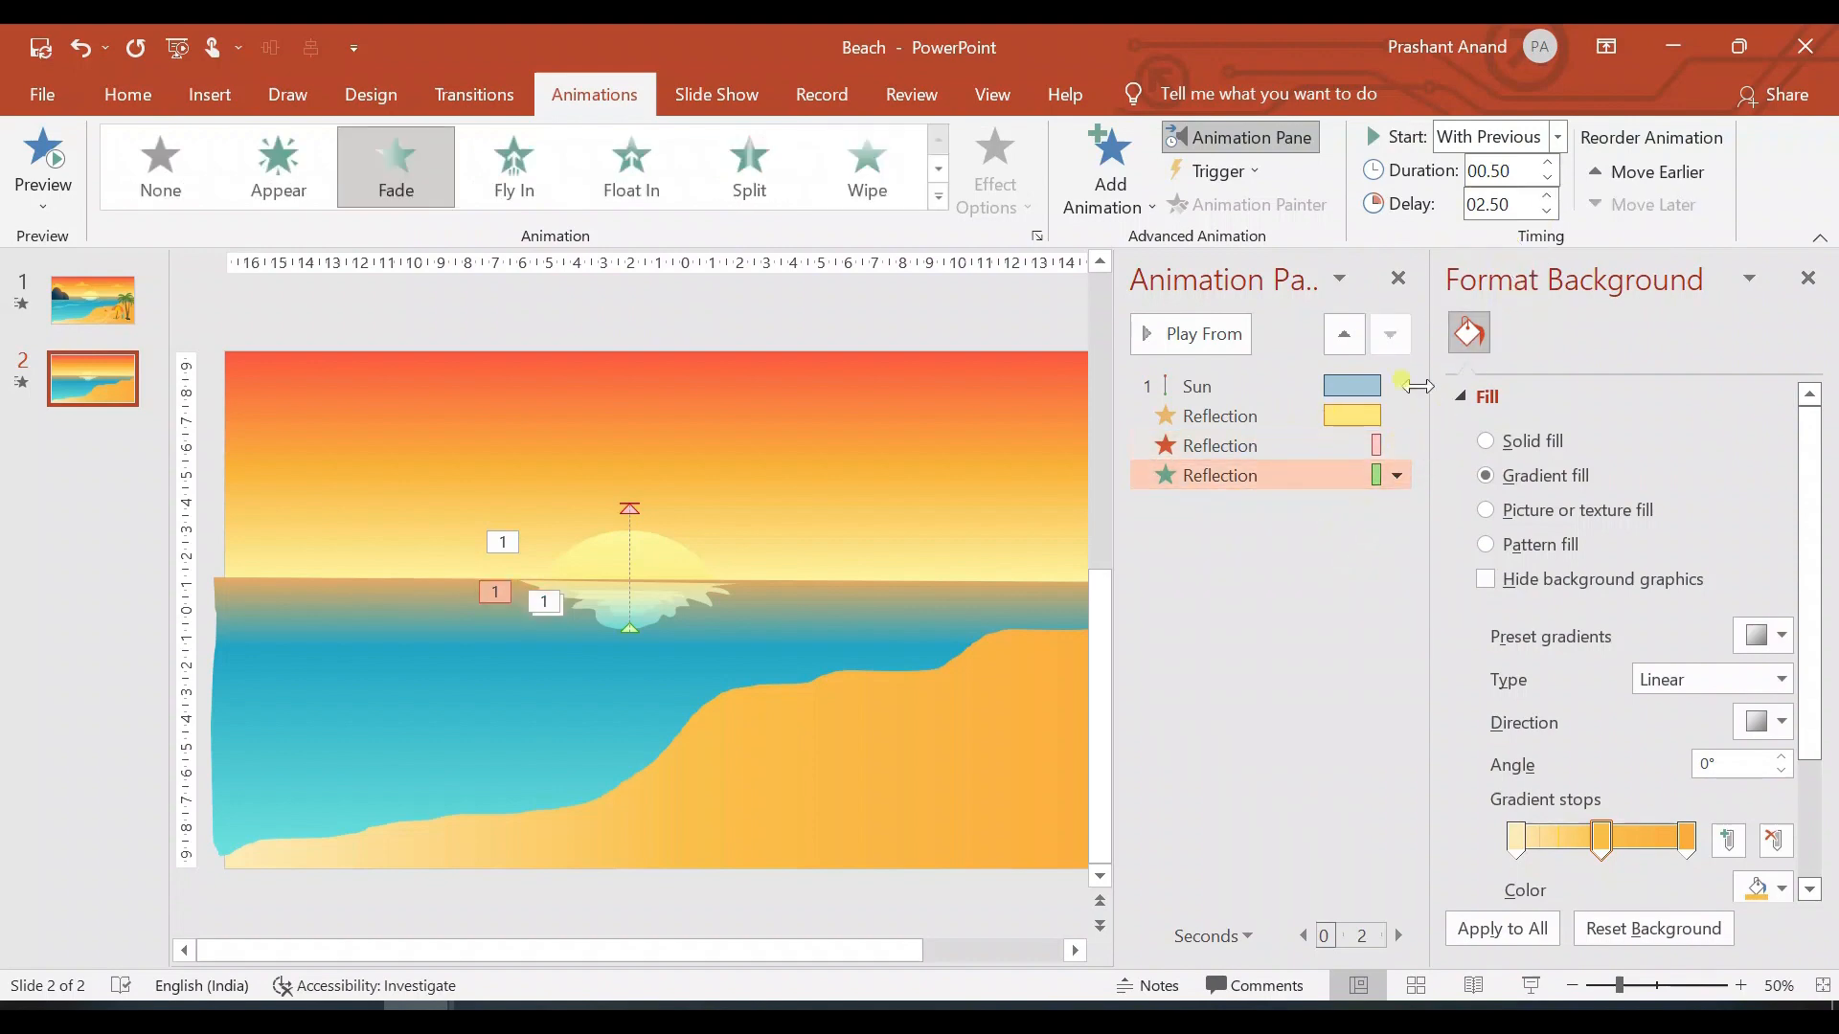
# Step: Add a Random Bars entrance animation to the enlarged reflection and make it start With Previous
pyautogui.click(1273, 445)
pyautogui.click(1265, 474)
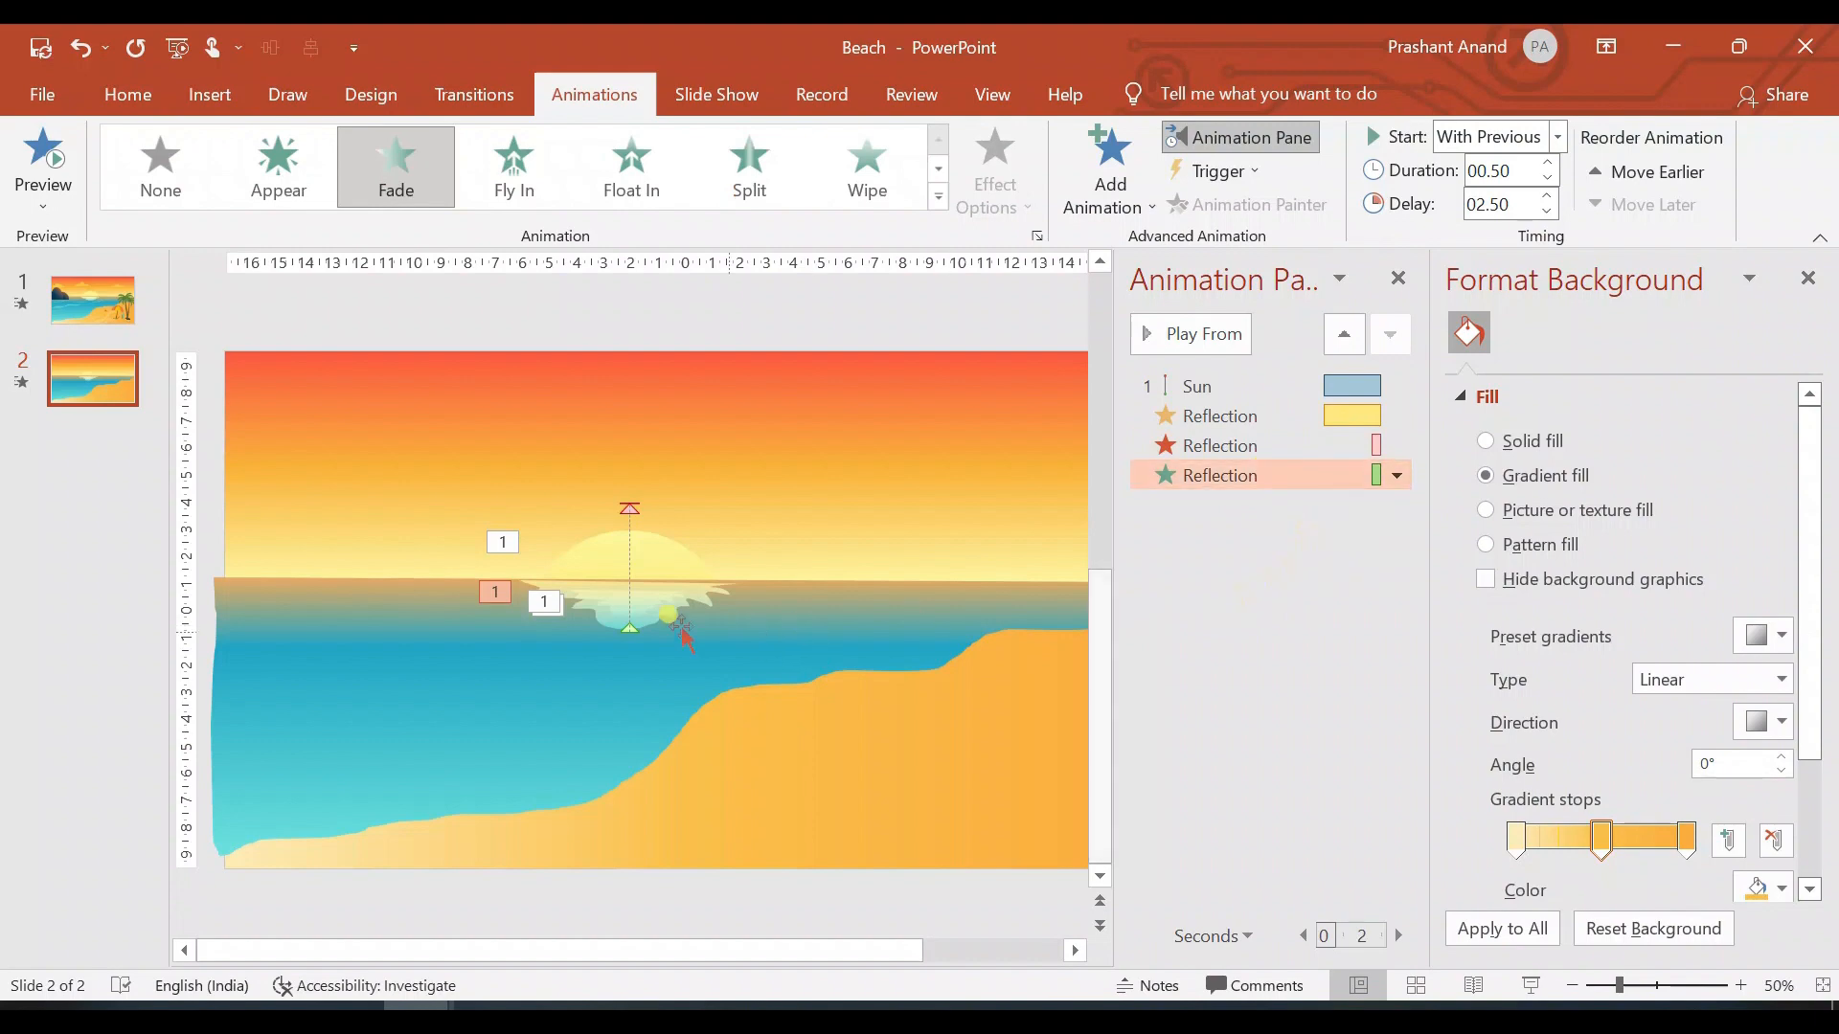
pyautogui.click(1146, 209)
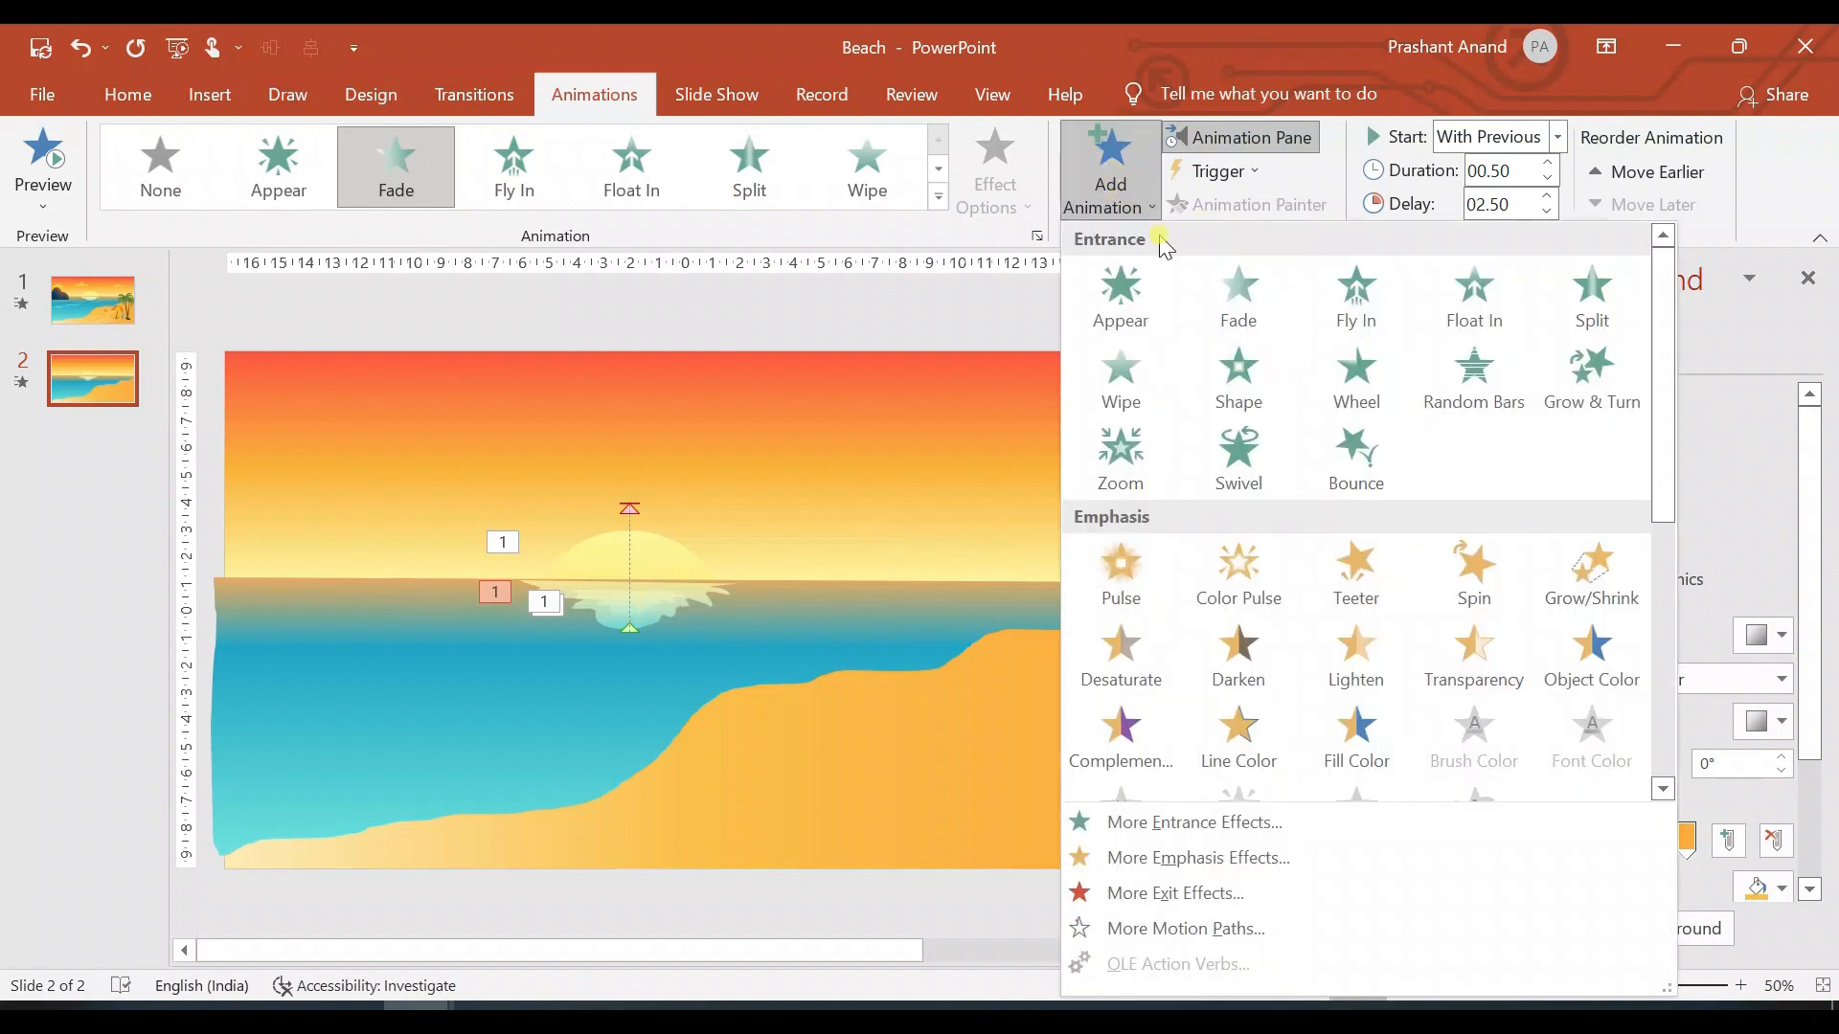
pyautogui.click(1473, 378)
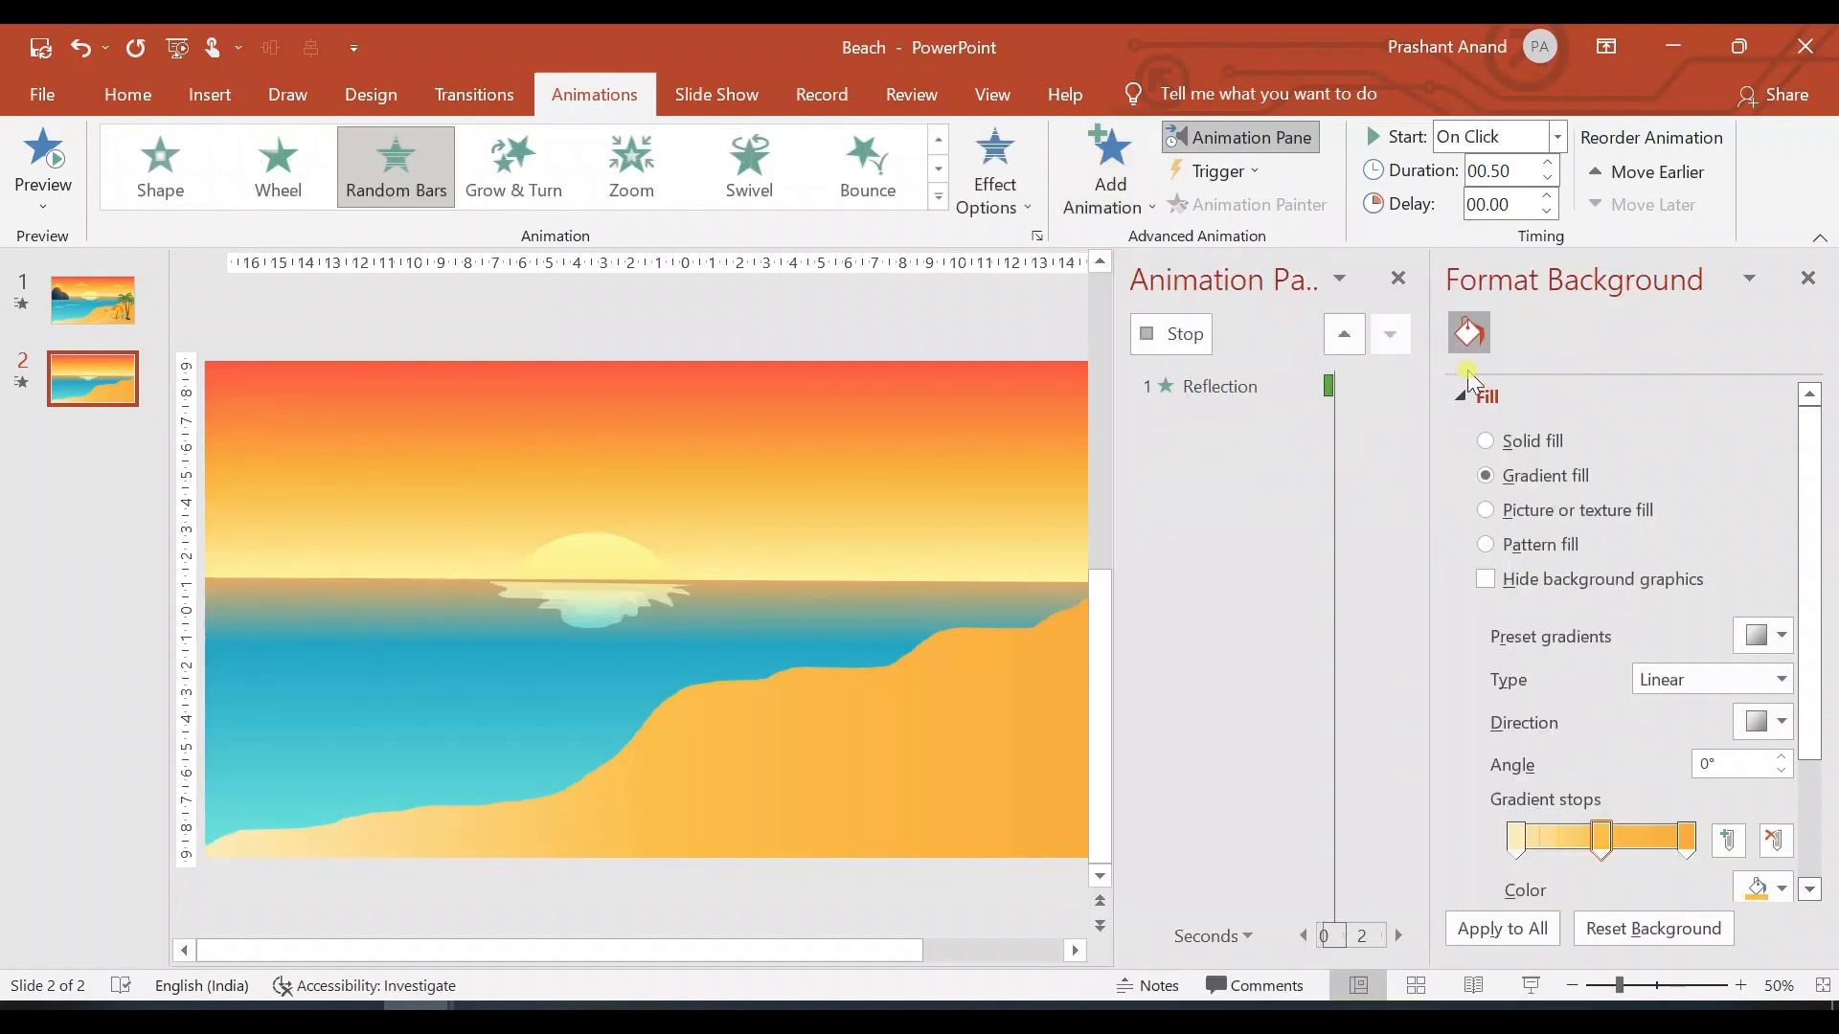
pyautogui.click(1395, 505)
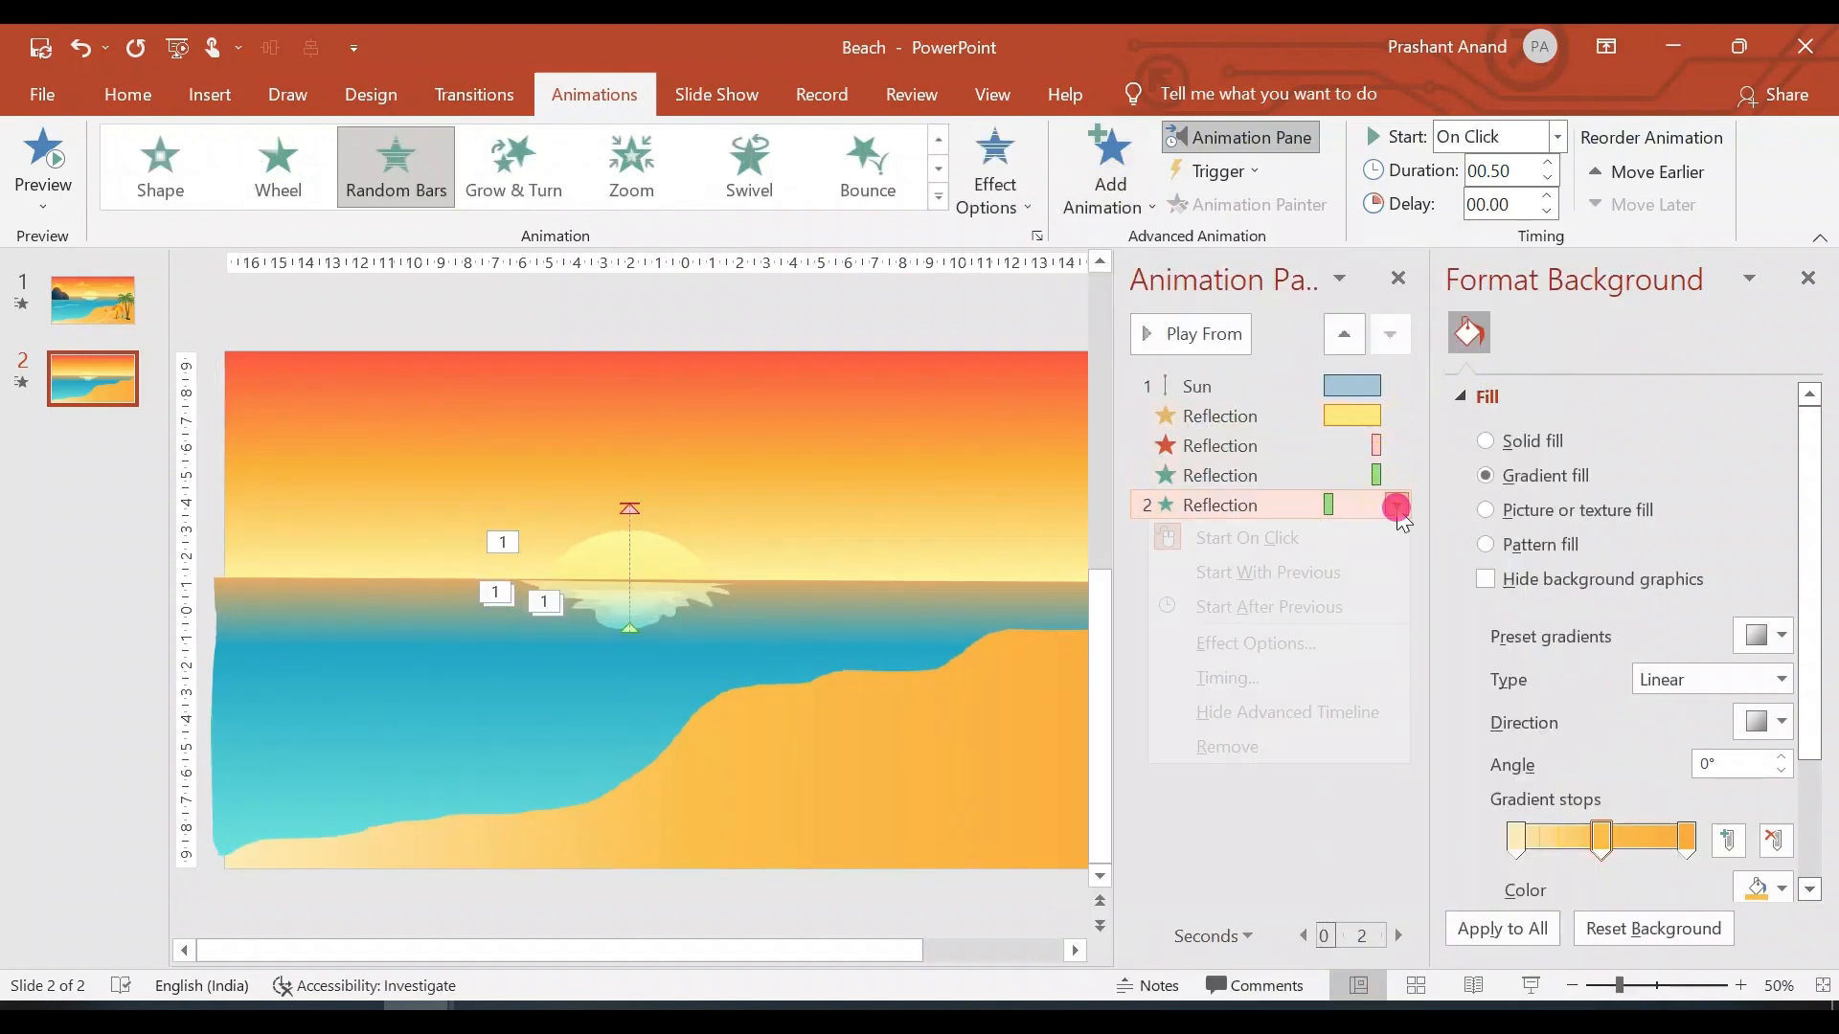
pyautogui.click(1322, 572)
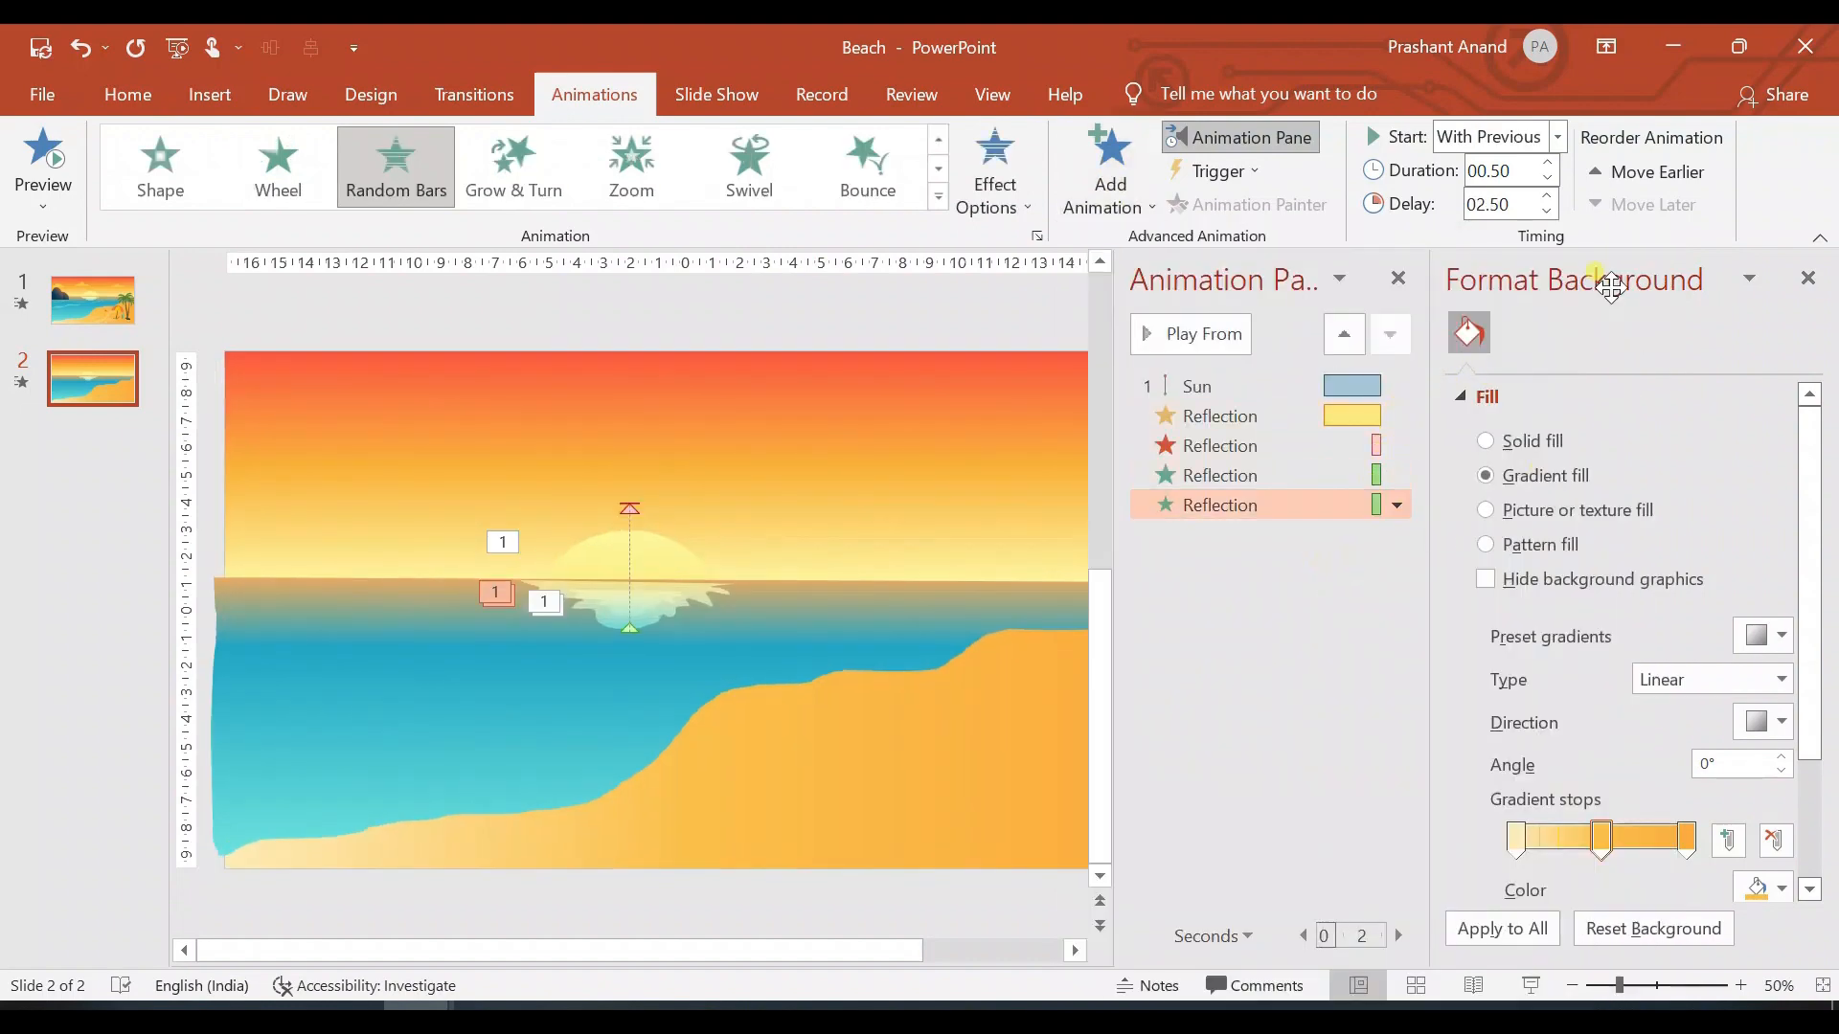
# Step: Set the enlarged reflection's Random Bars duration to 5 seconds and repeat it Until End of Slide, previewing the result in the slide show
pyautogui.click(1395, 504)
pyautogui.click(1328, 643)
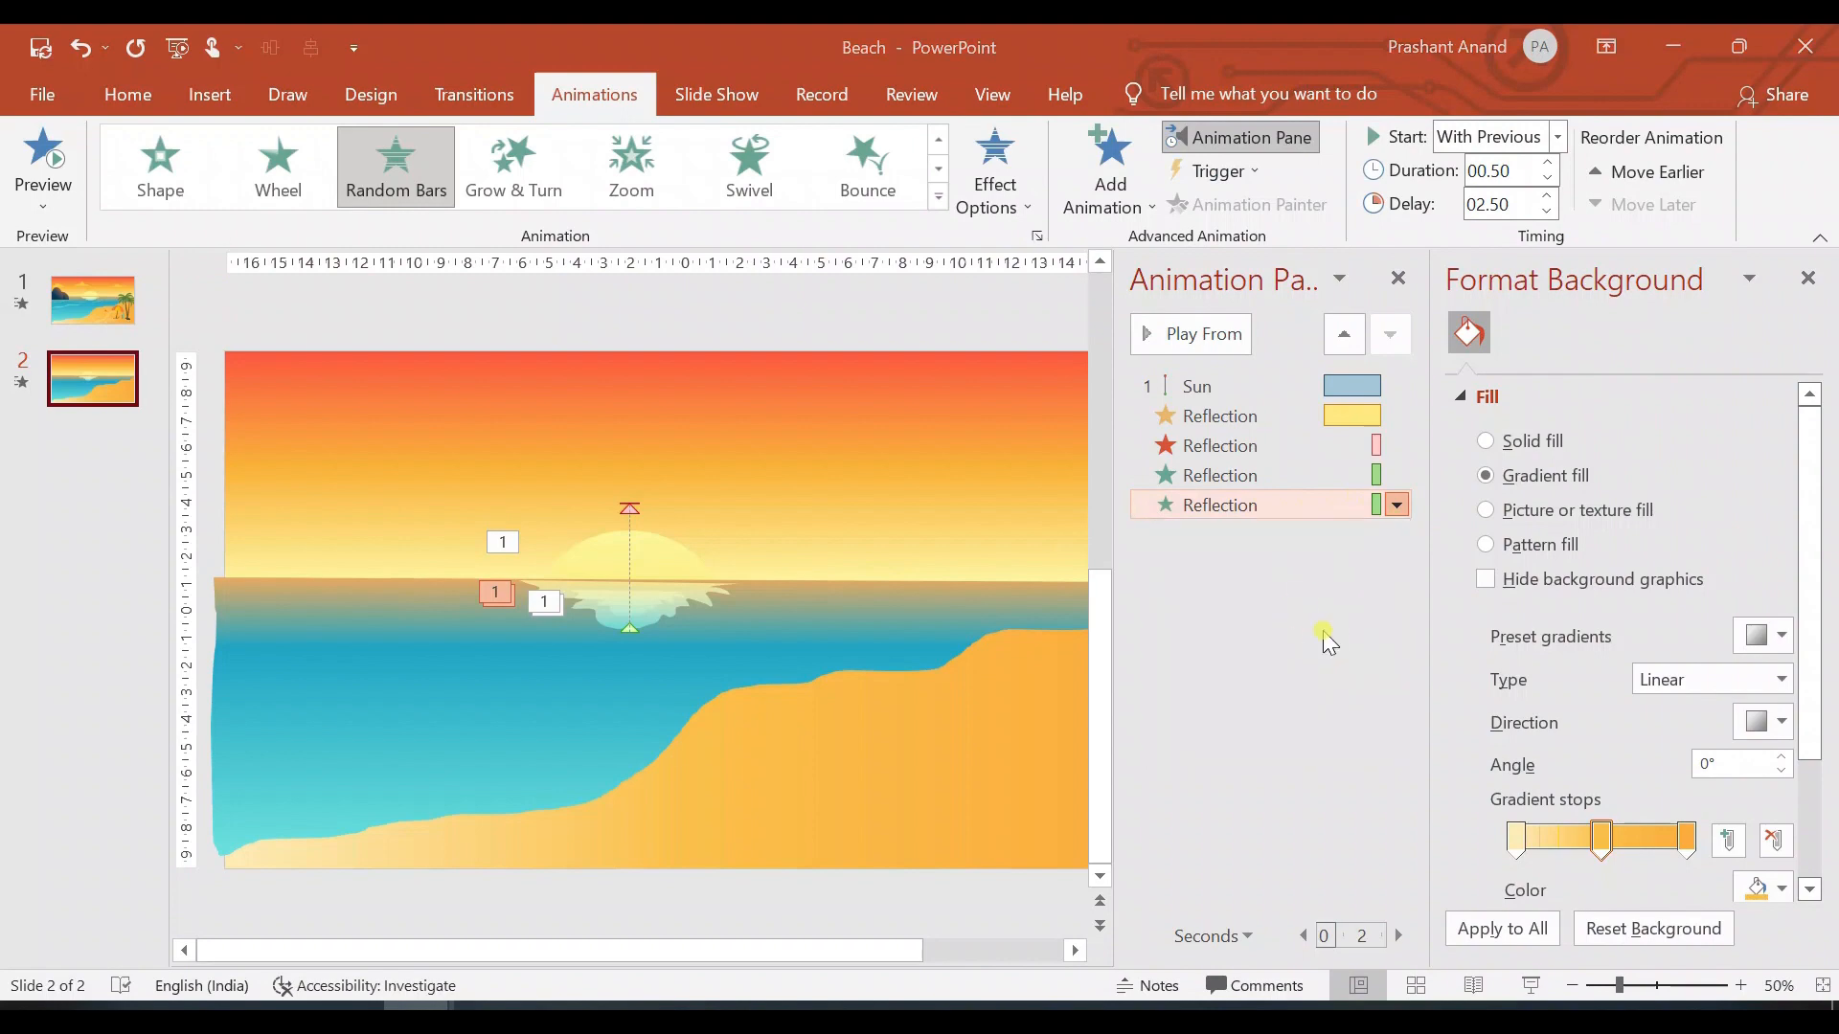
pyautogui.click(308, 314)
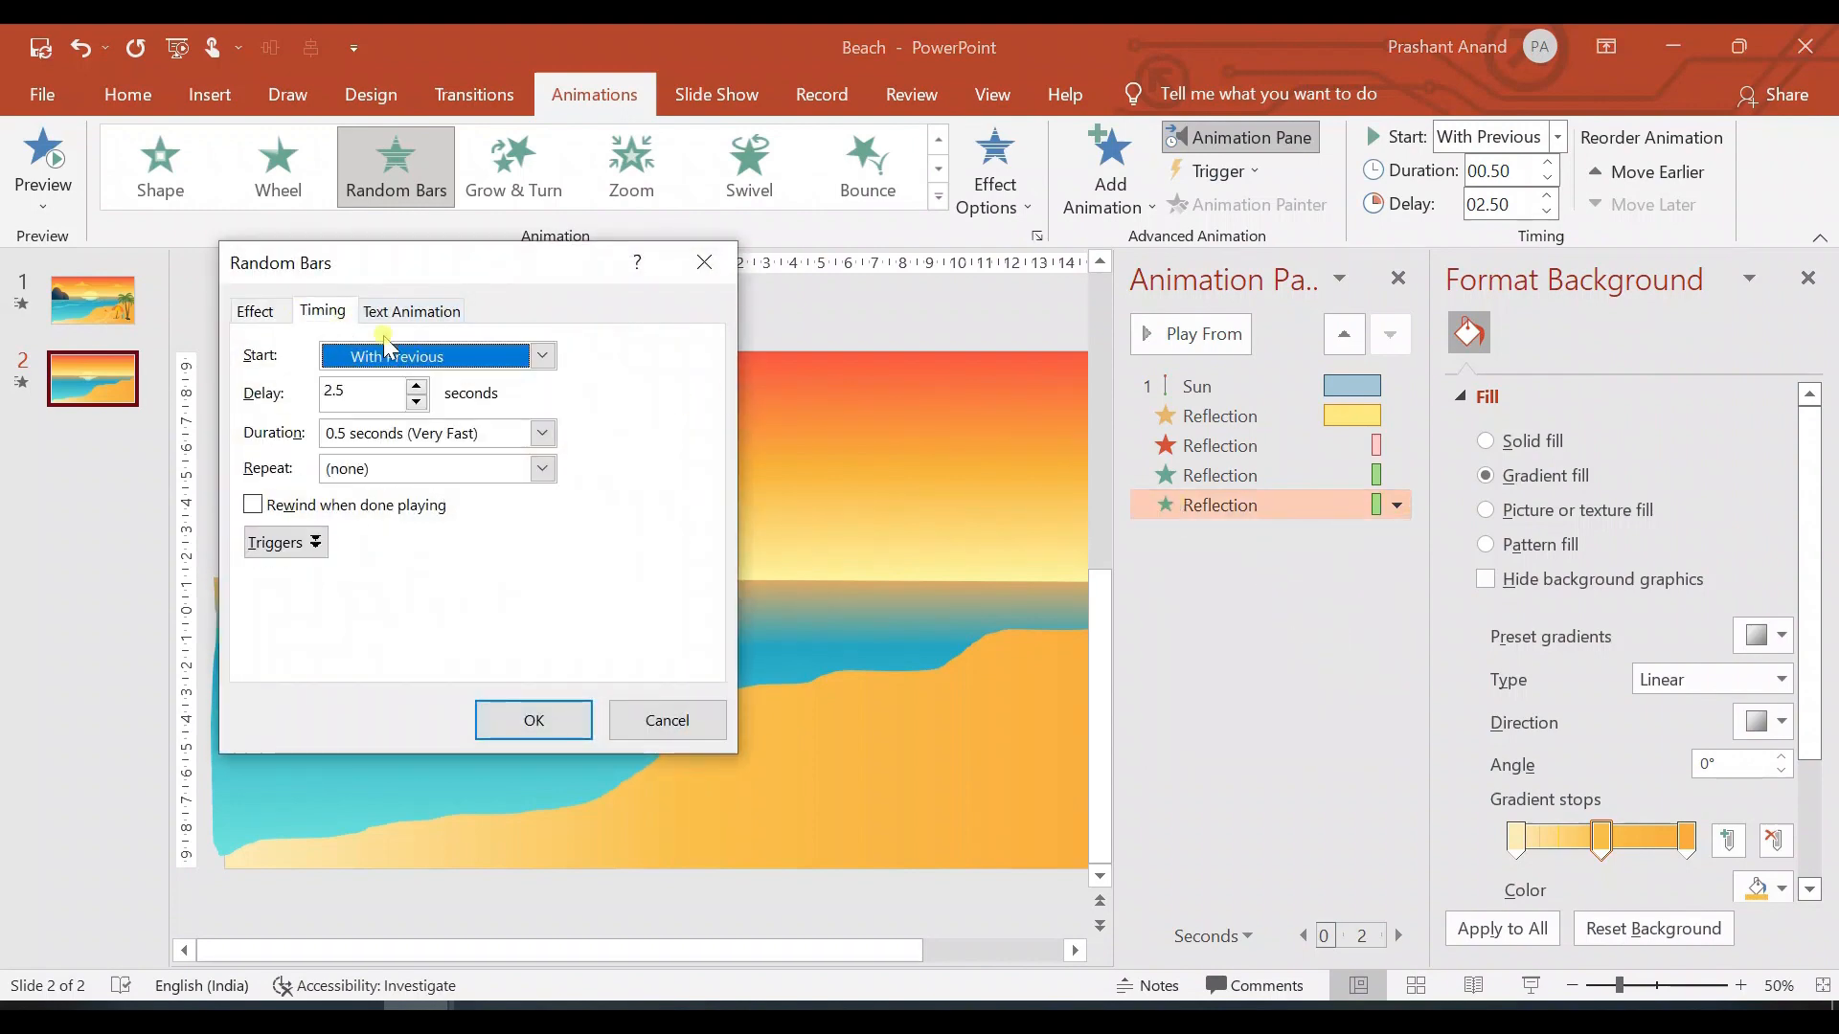
pyautogui.click(542, 433)
pyautogui.click(475, 479)
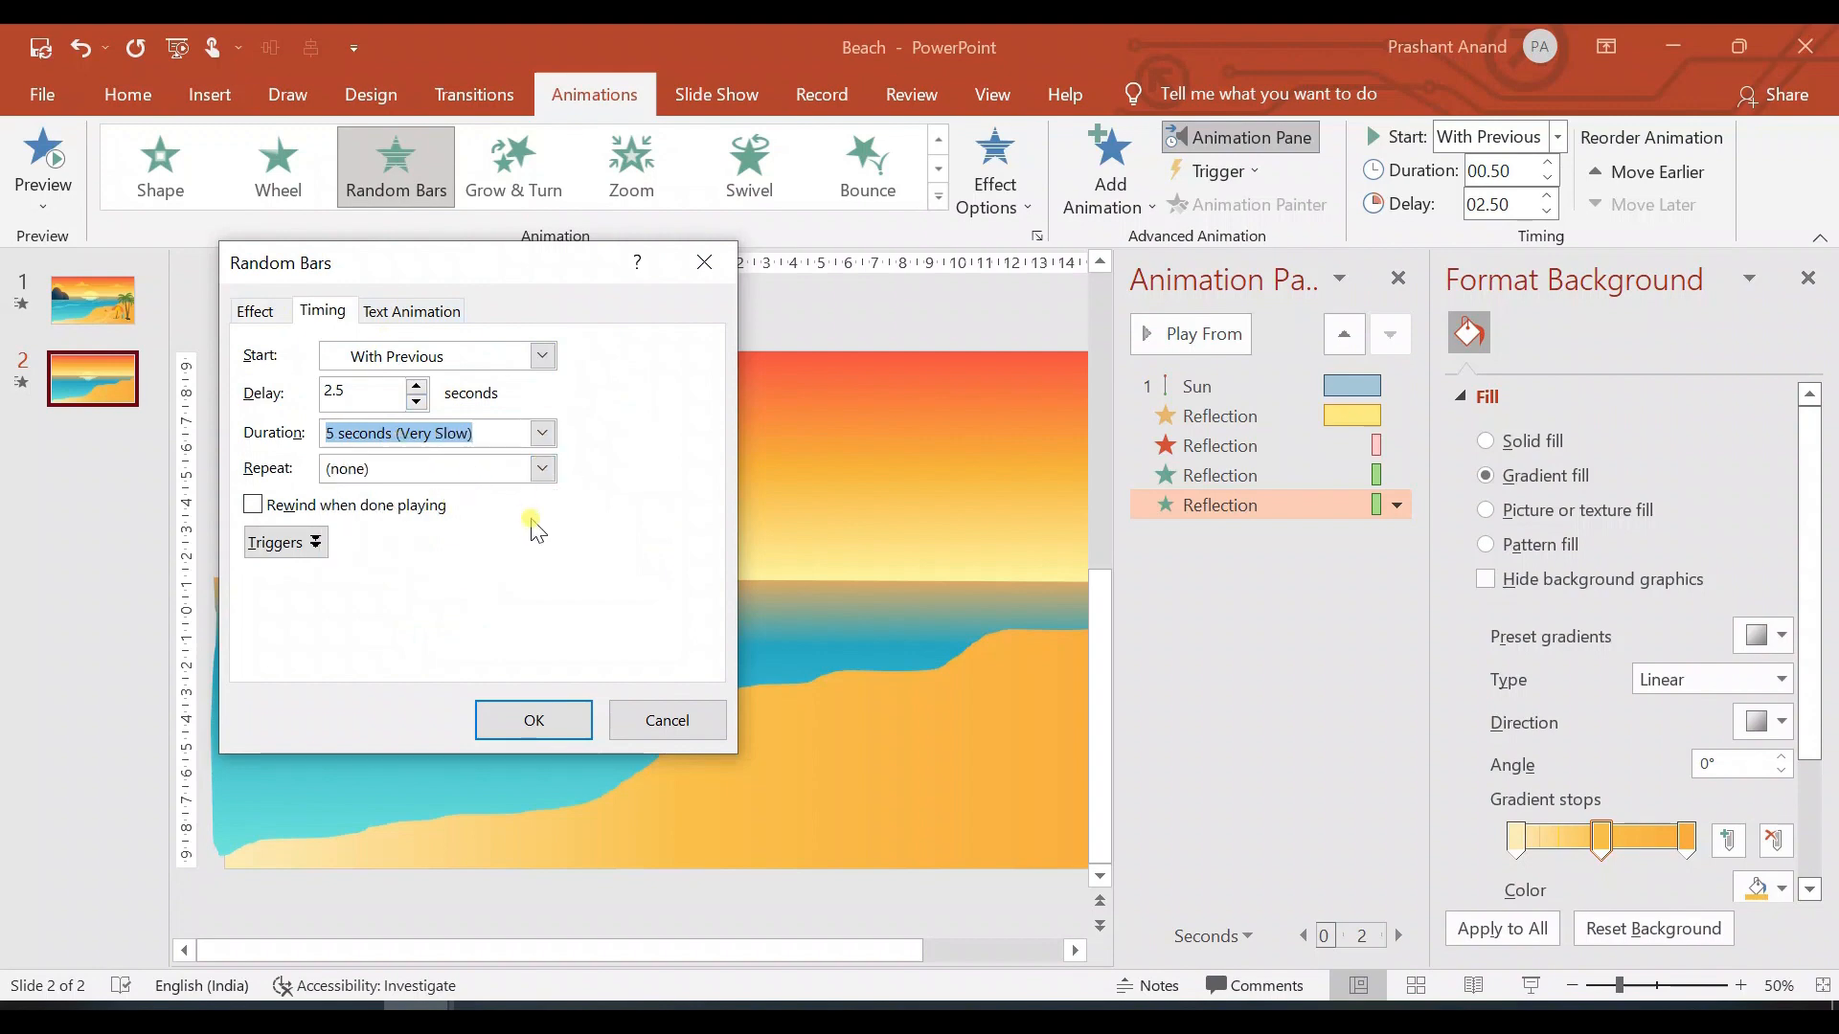
pyautogui.click(543, 468)
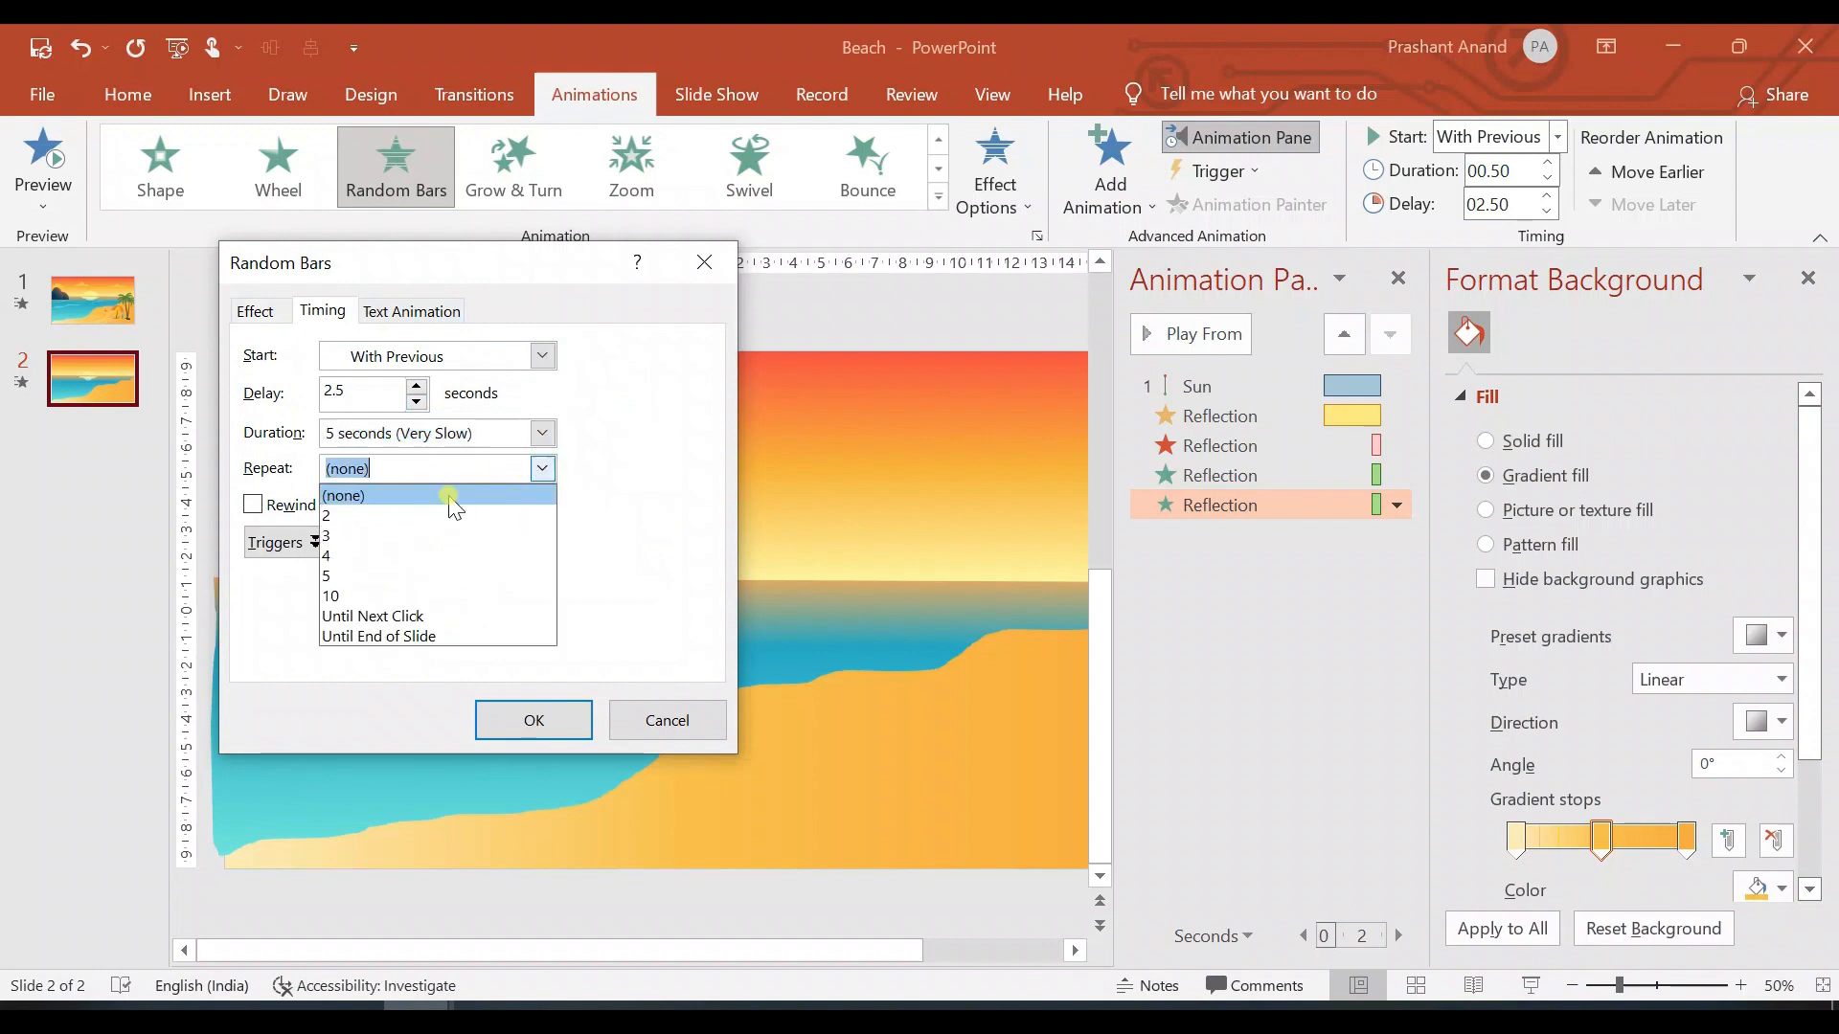
pyautogui.click(446, 636)
pyautogui.click(534, 719)
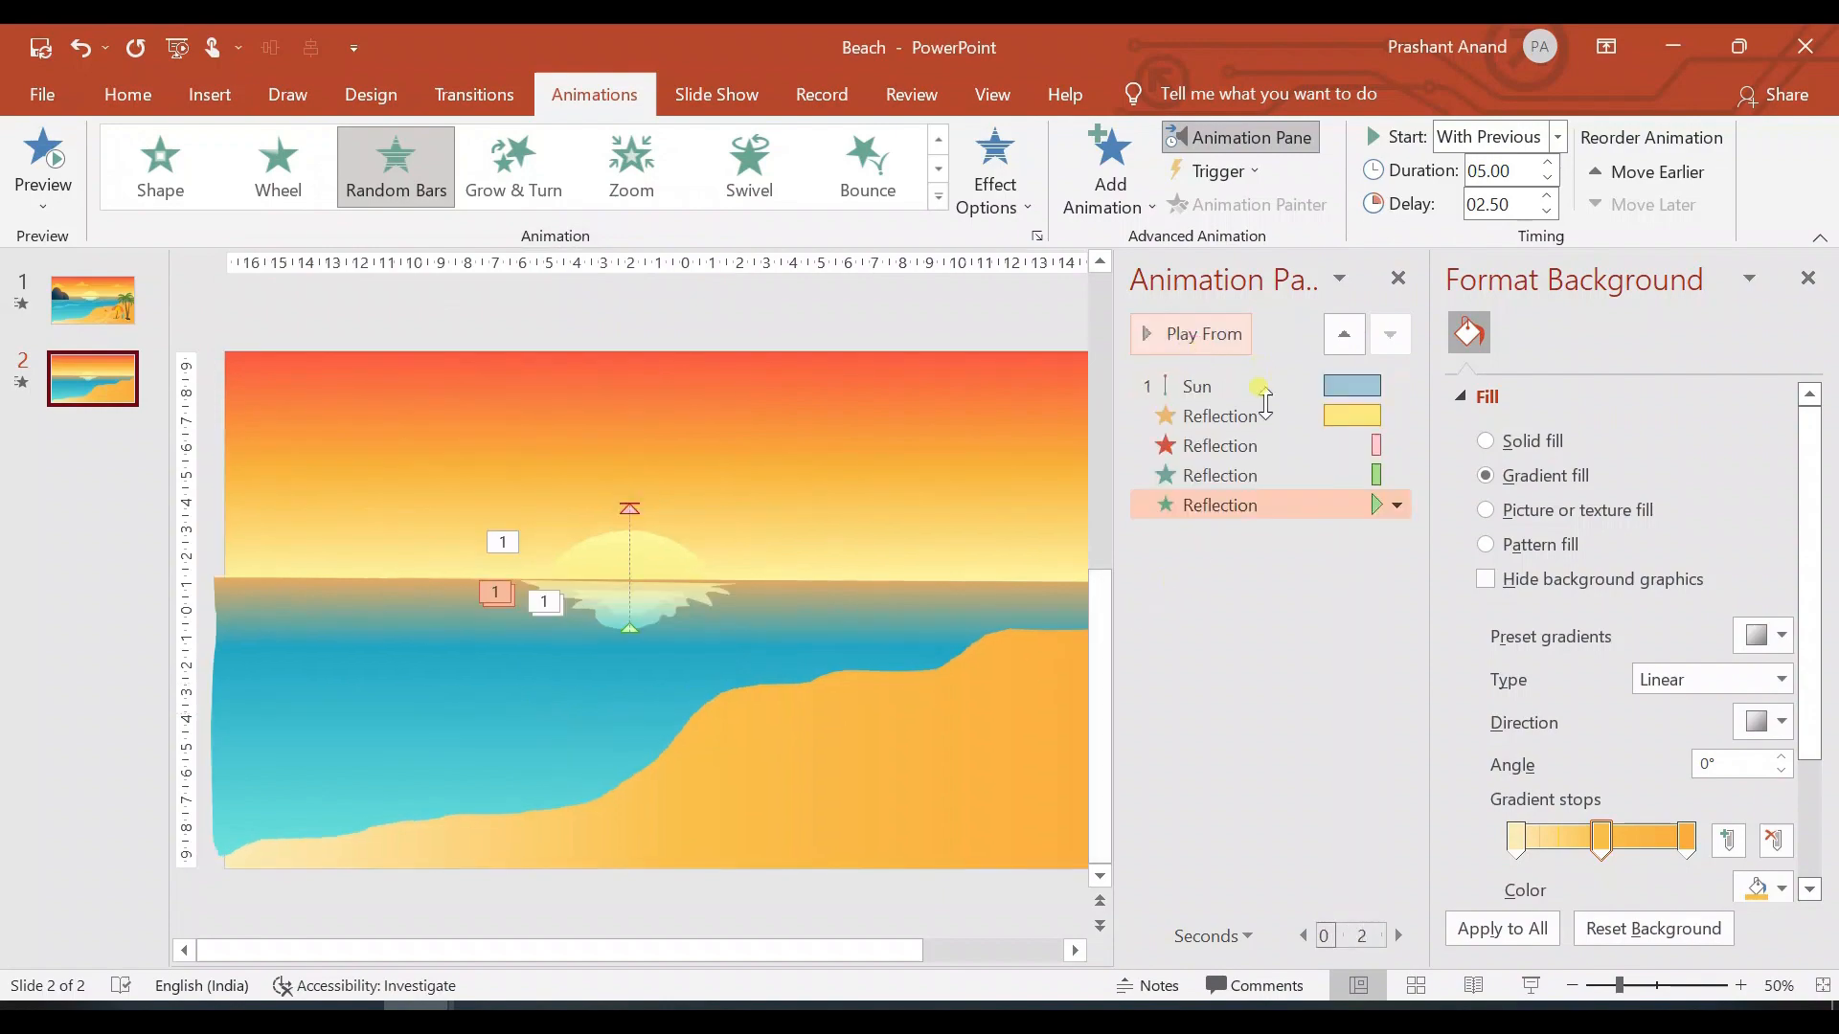
pyautogui.hotkey('shift', 'F5')
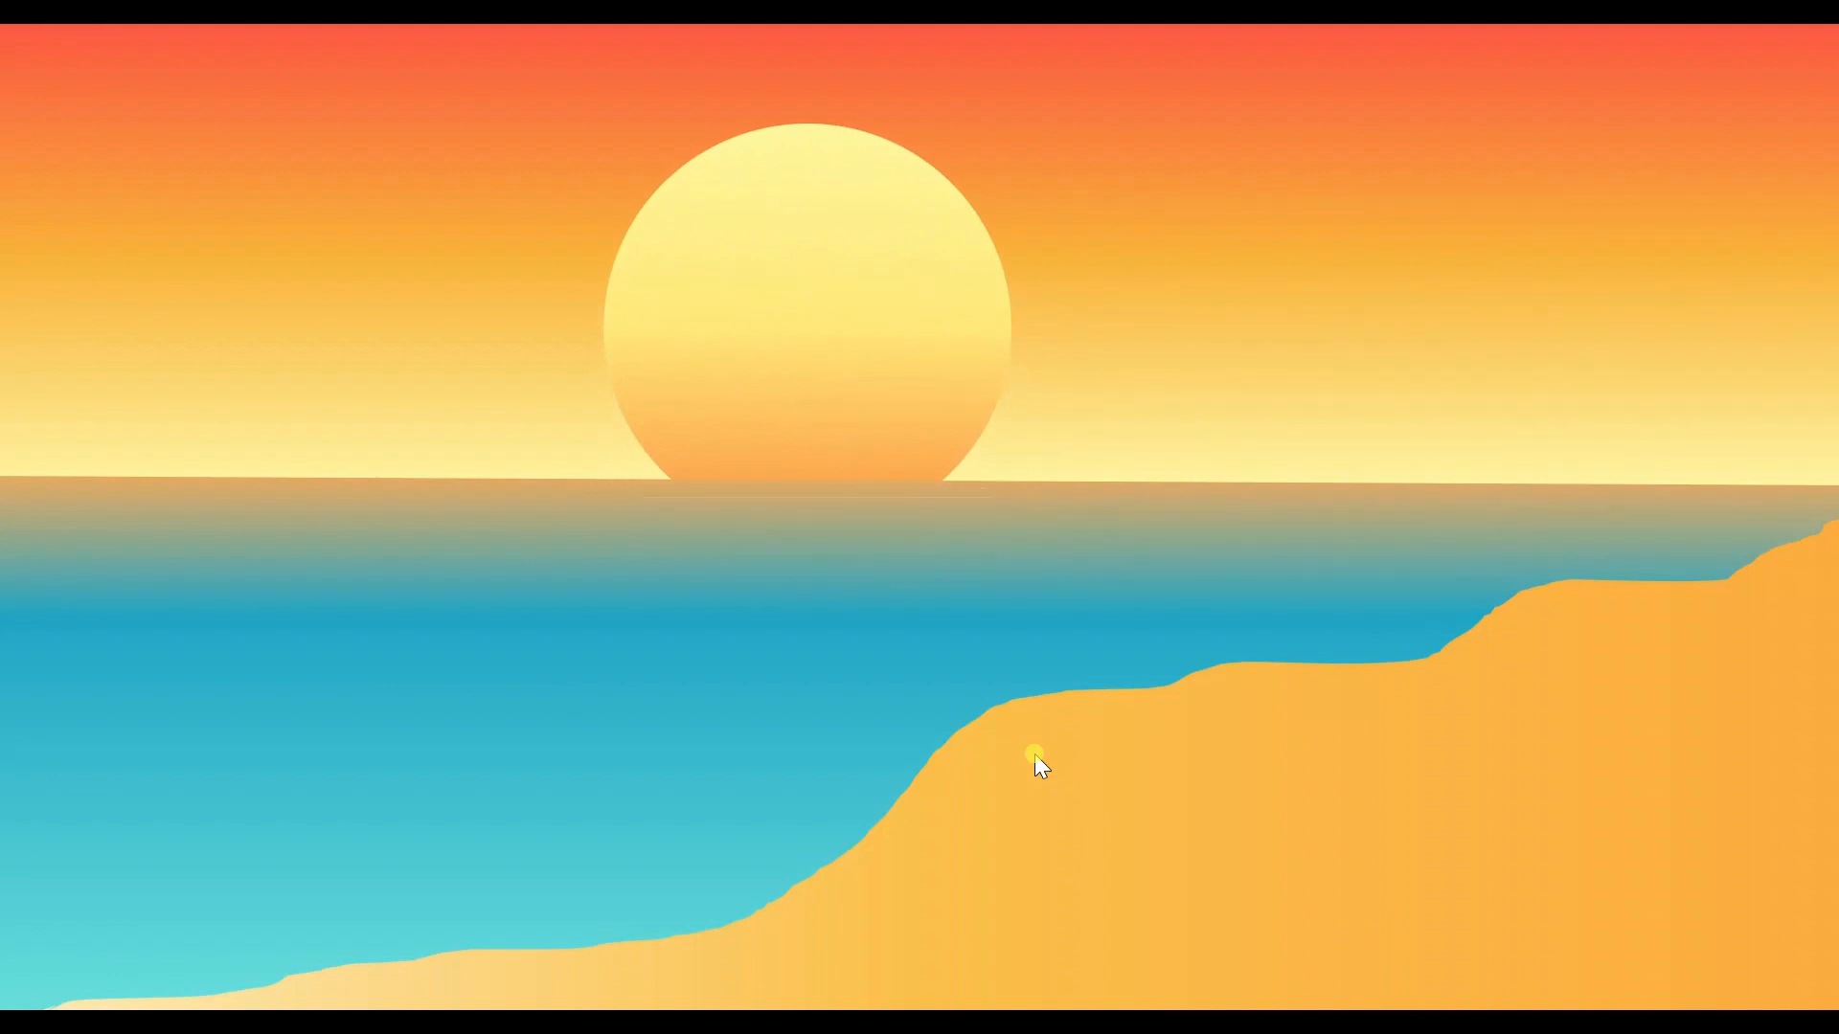
pyautogui.press('Escape')
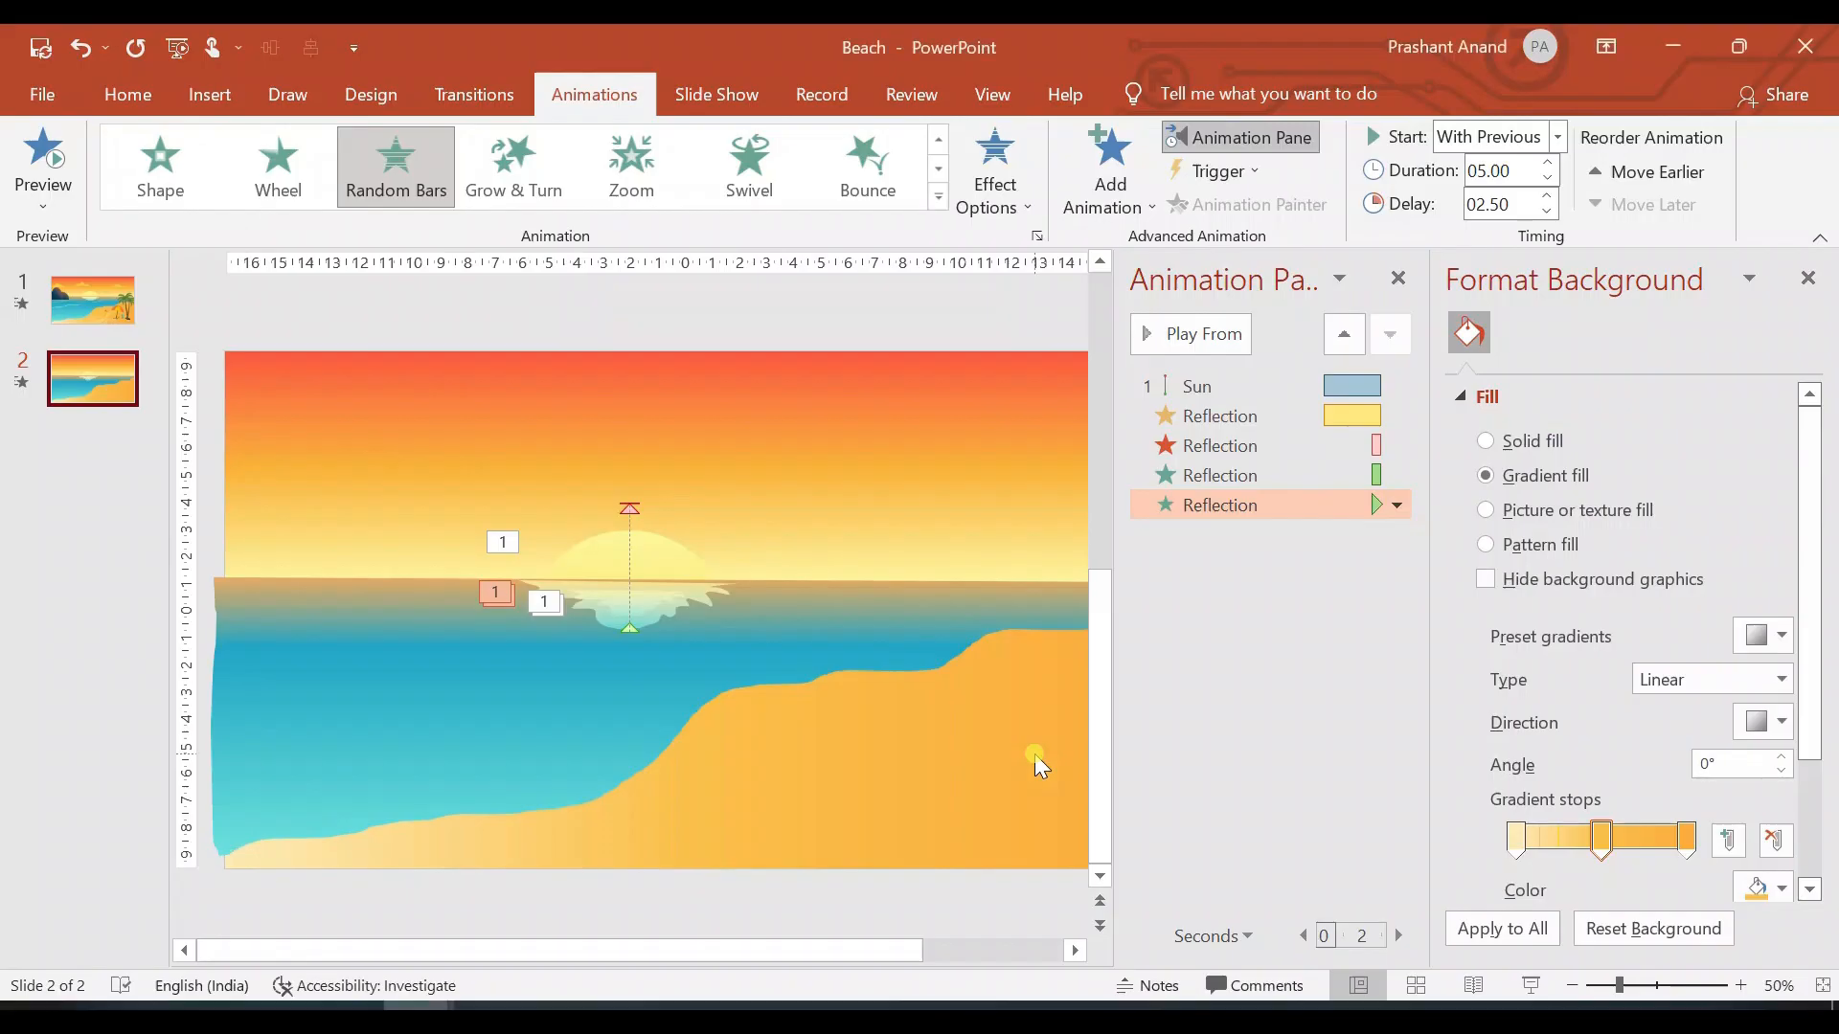
# Step: Duplicate the enlarged reflection and align the copy exactly over the original
pyautogui.click(680, 601)
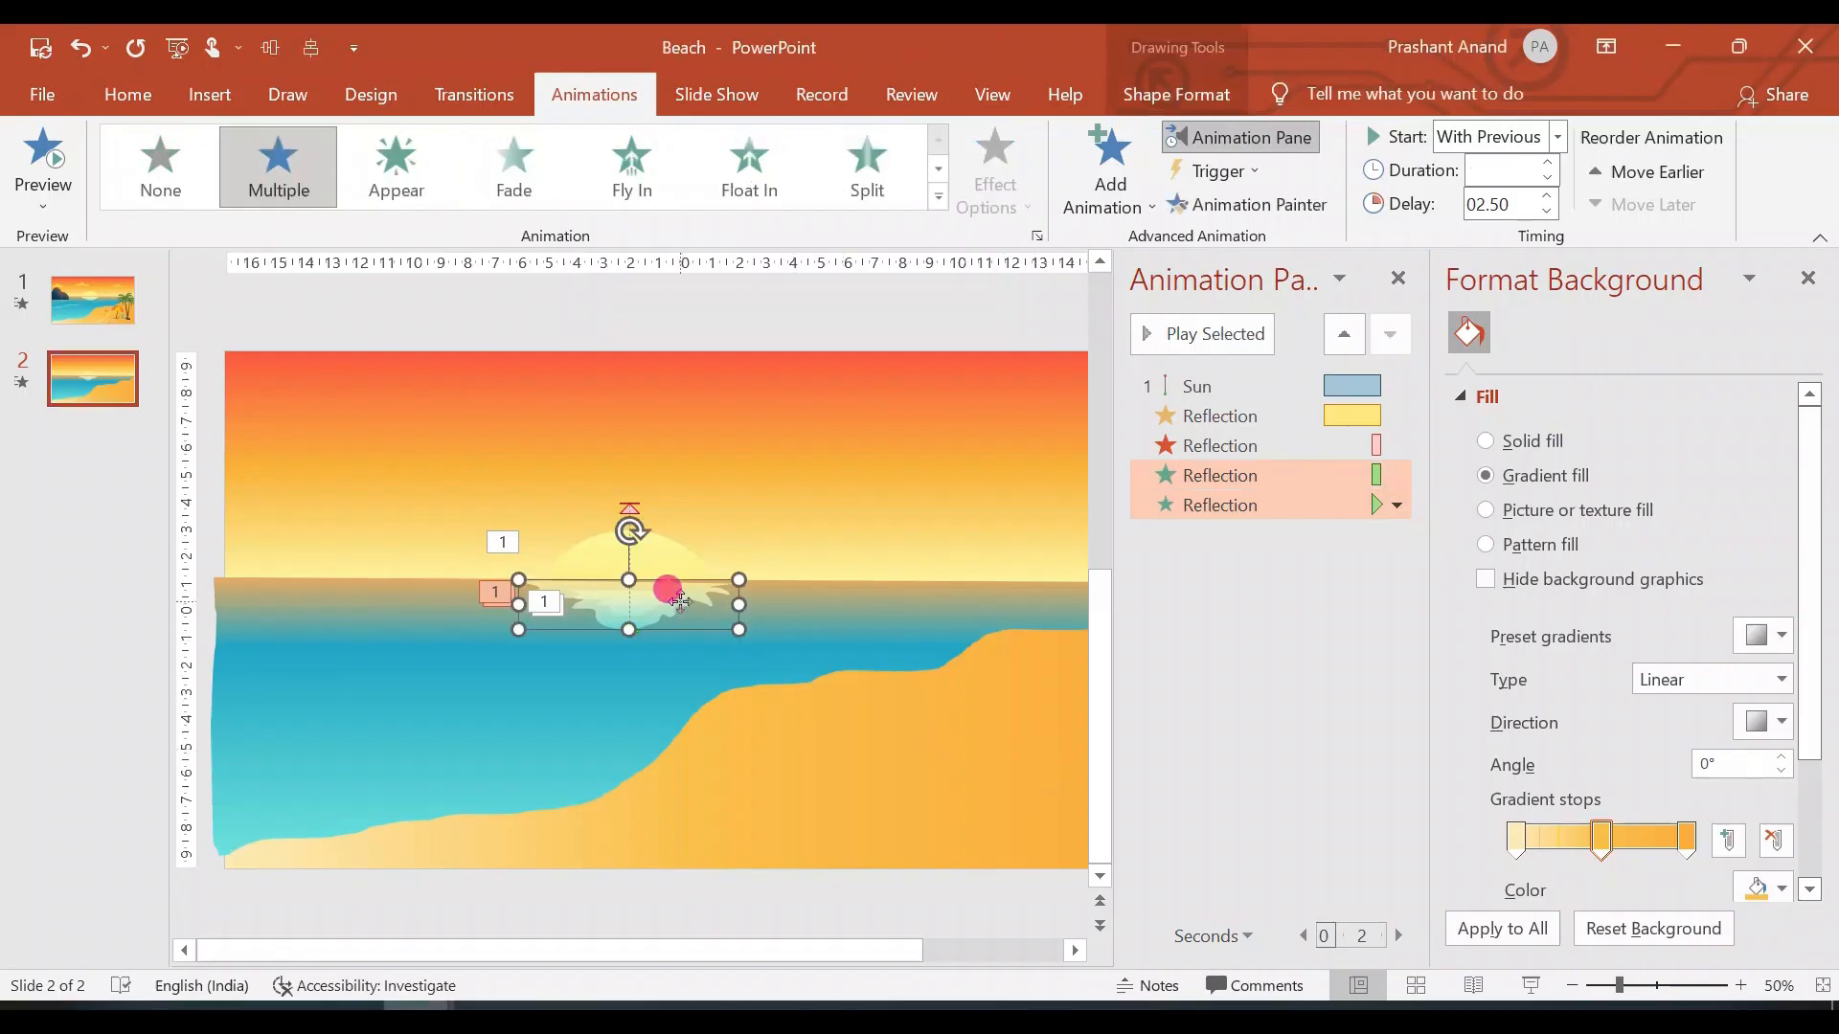
pyautogui.hotkey('ctrl', 'd')
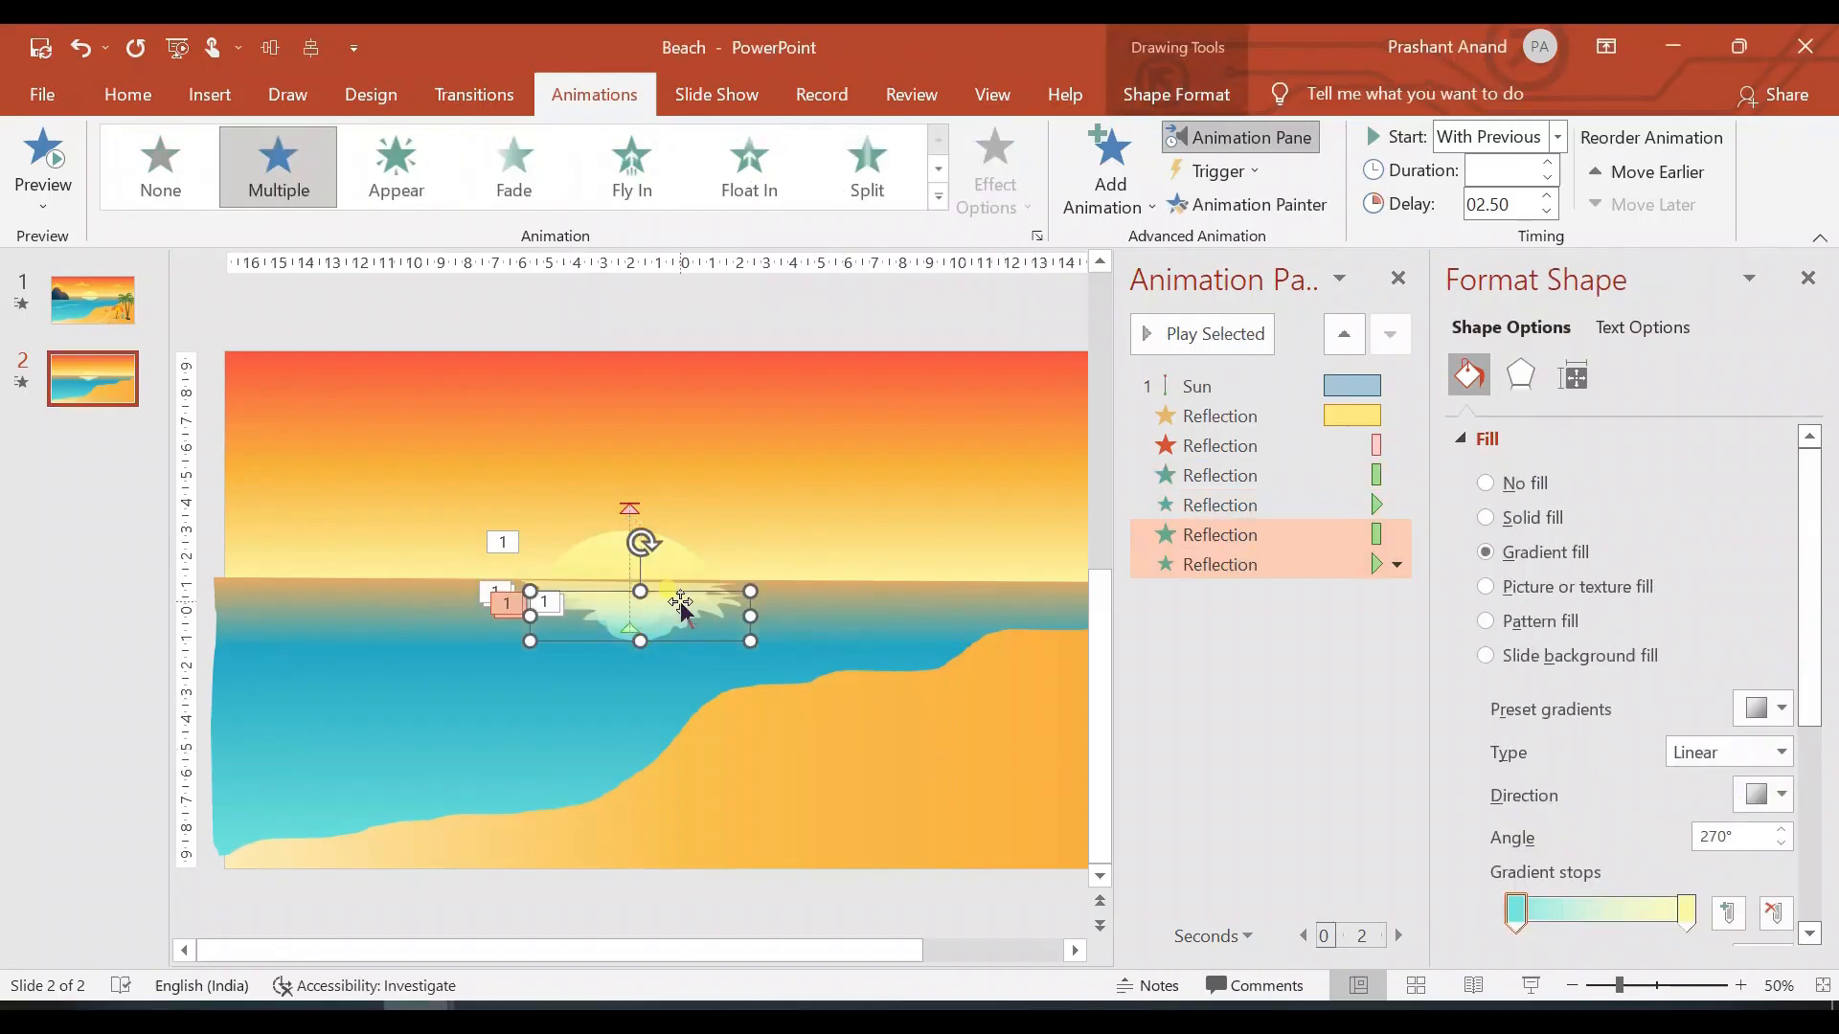
pyautogui.moveTo(676, 618); pyautogui.dragTo(663, 605)
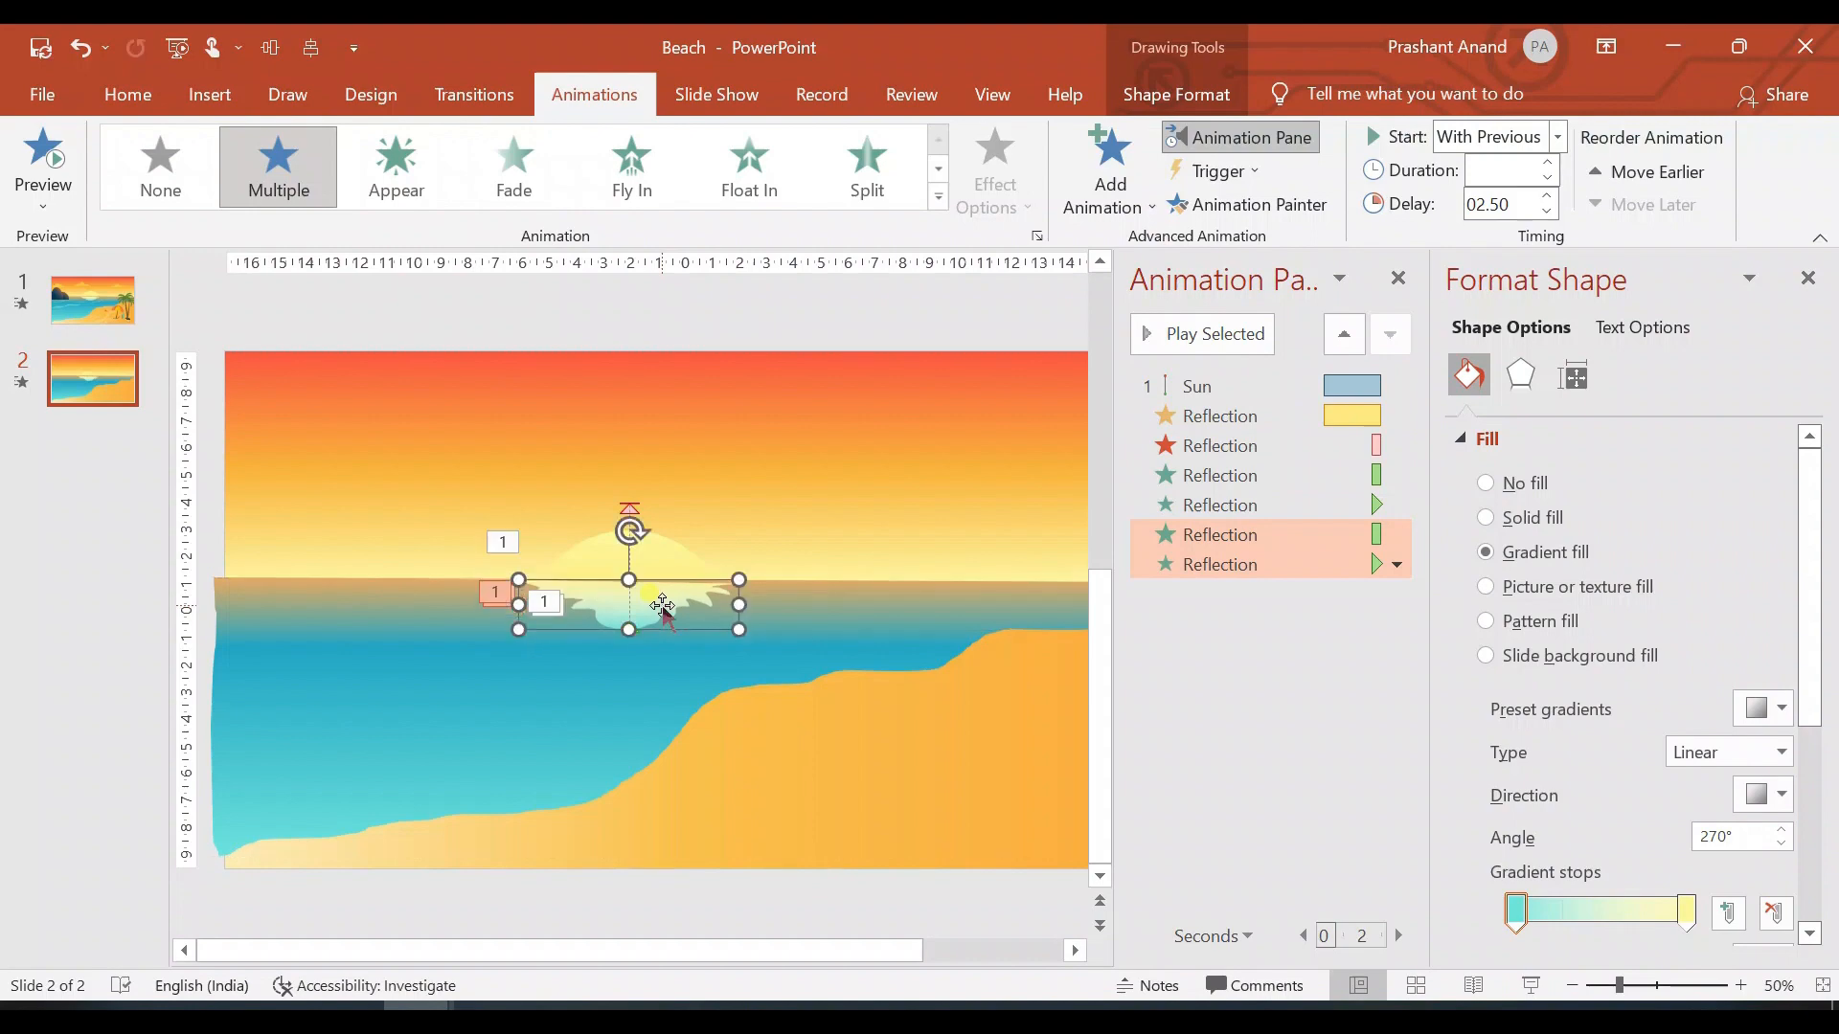
# Step: Remove the Fade entrance animation from the duplicated reflection
pyautogui.click(1334, 533)
pyautogui.click(1398, 537)
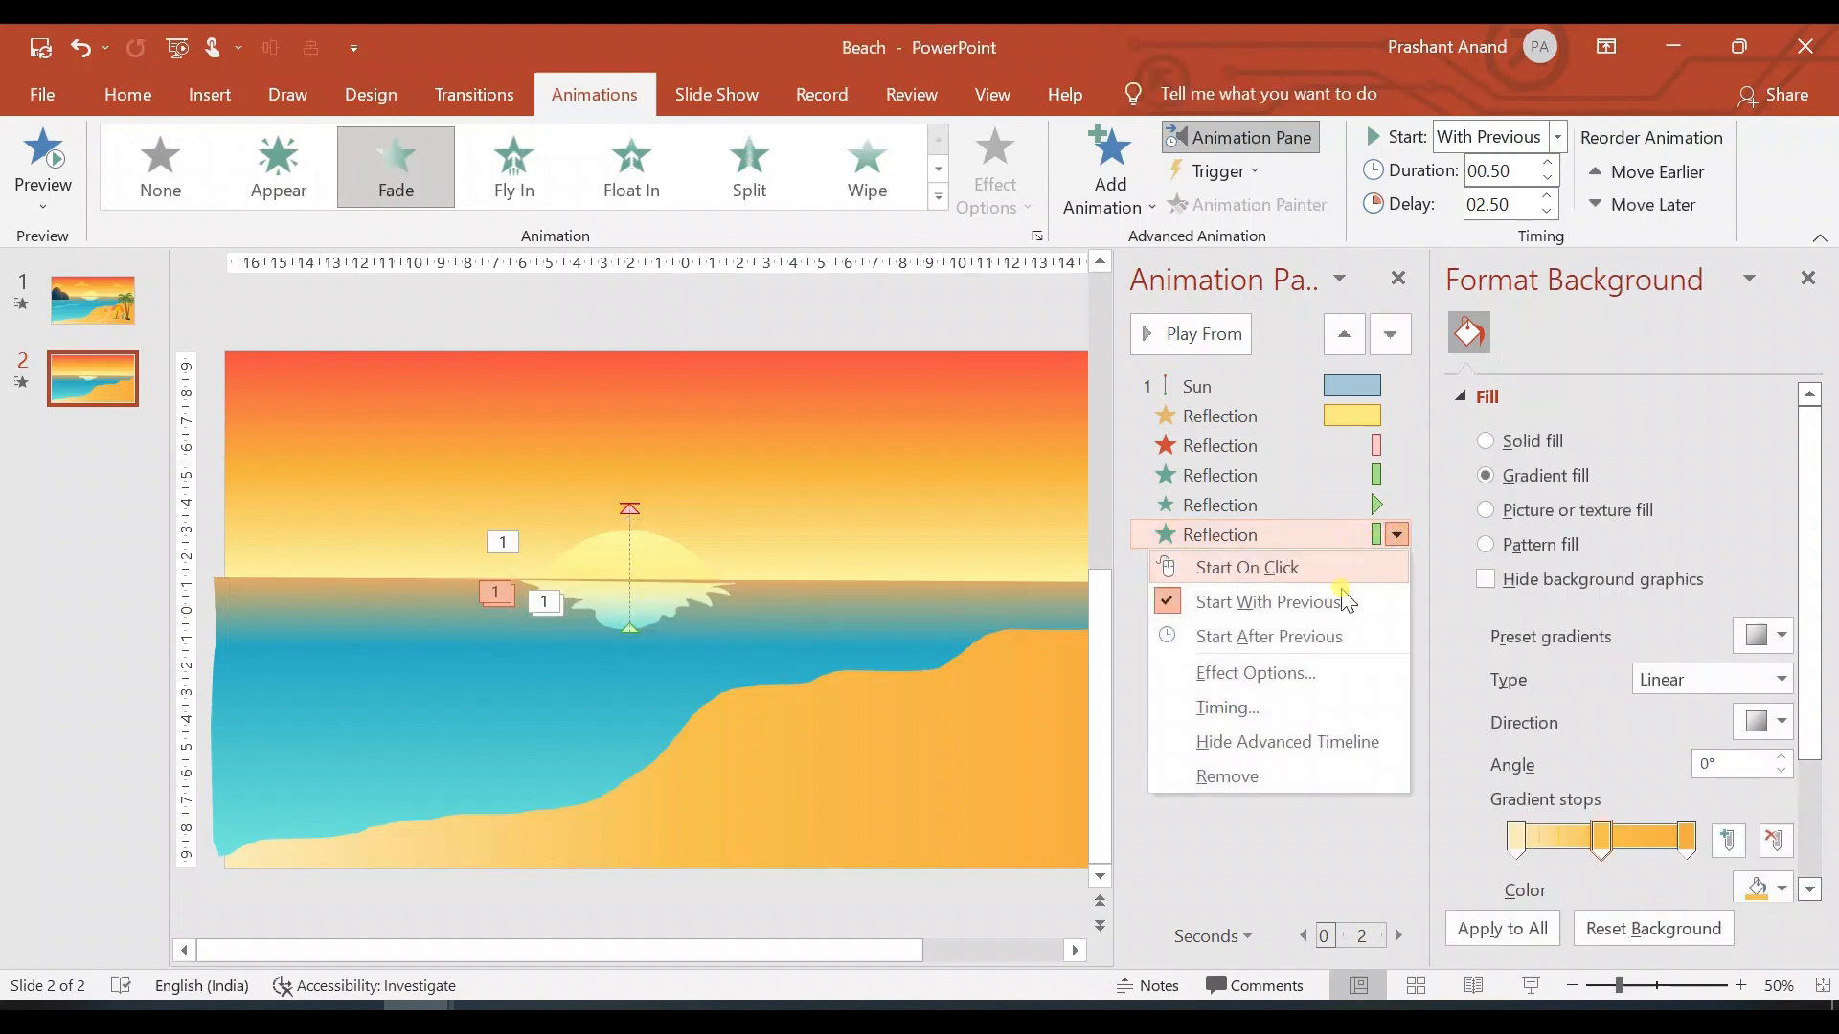
pyautogui.click(1310, 775)
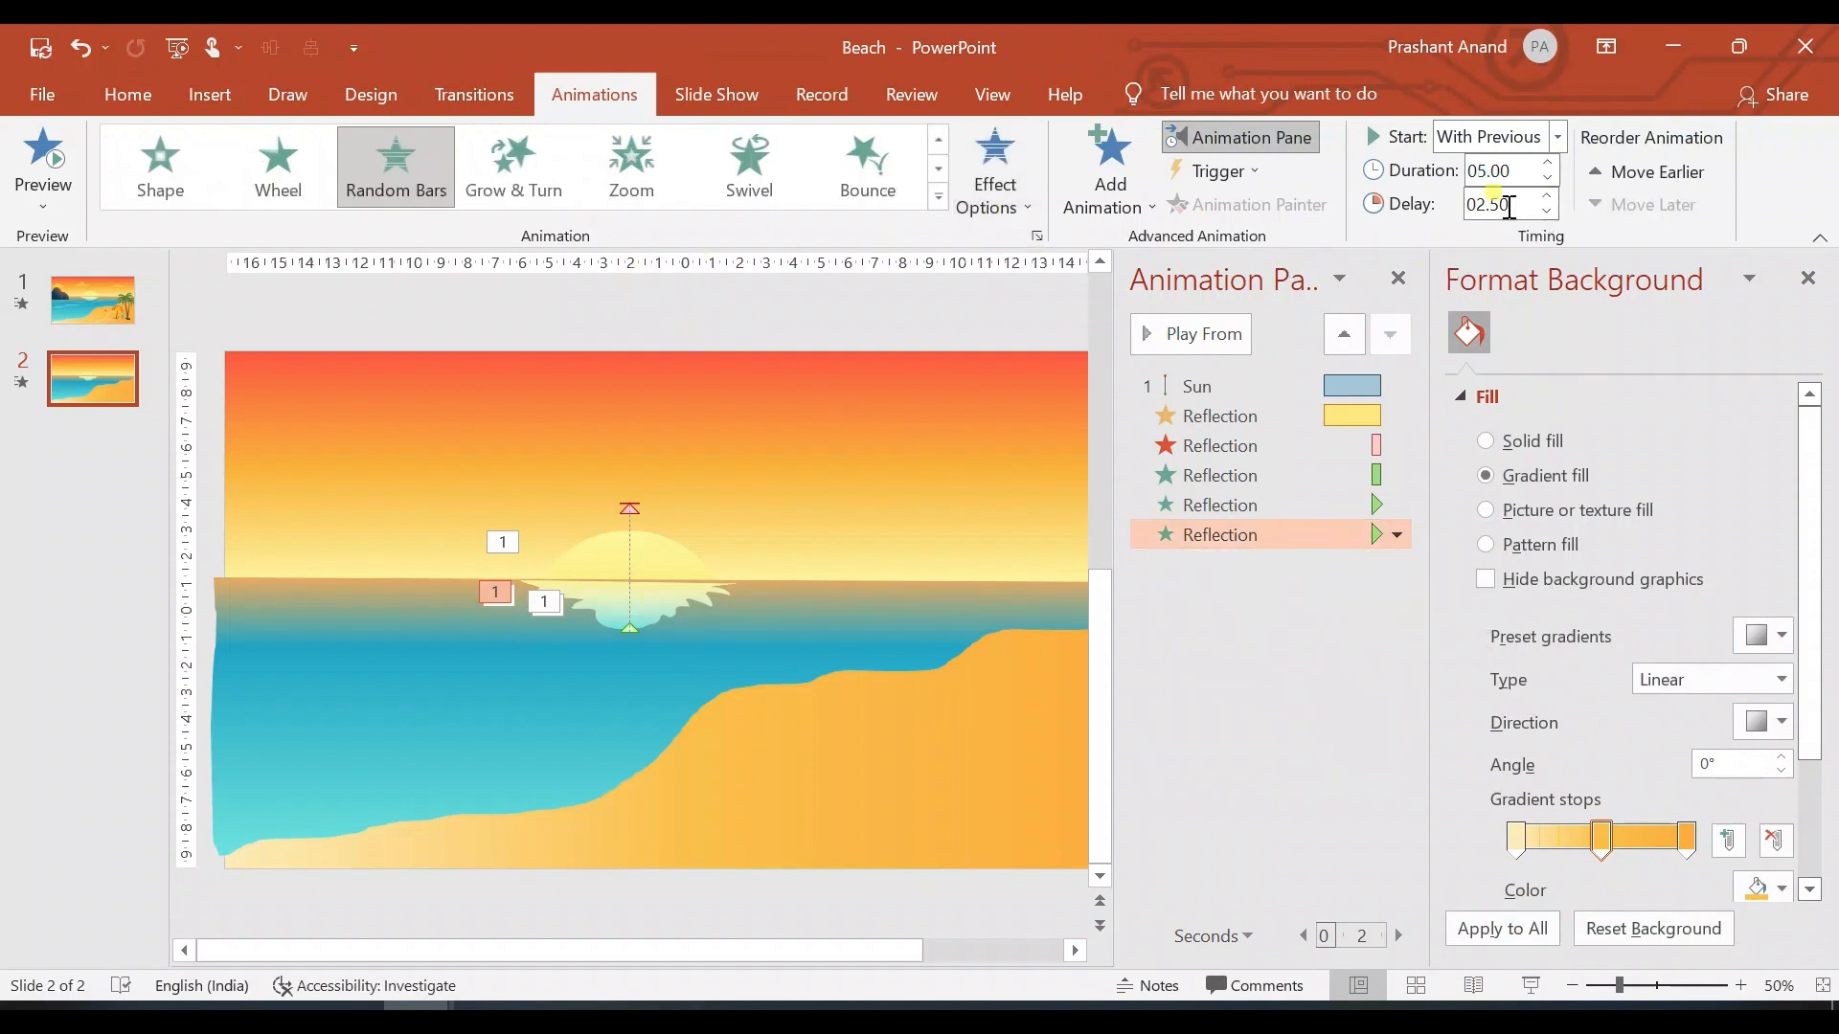
# Step: Set the delay of the duplicated reflection's Random Bars animation to 5 seconds and preview the slide show
pyautogui.moveTo(1510, 205); pyautogui.dragTo(1472, 209)
pyautogui.click(1472, 210)
pyautogui.click(1168, 648)
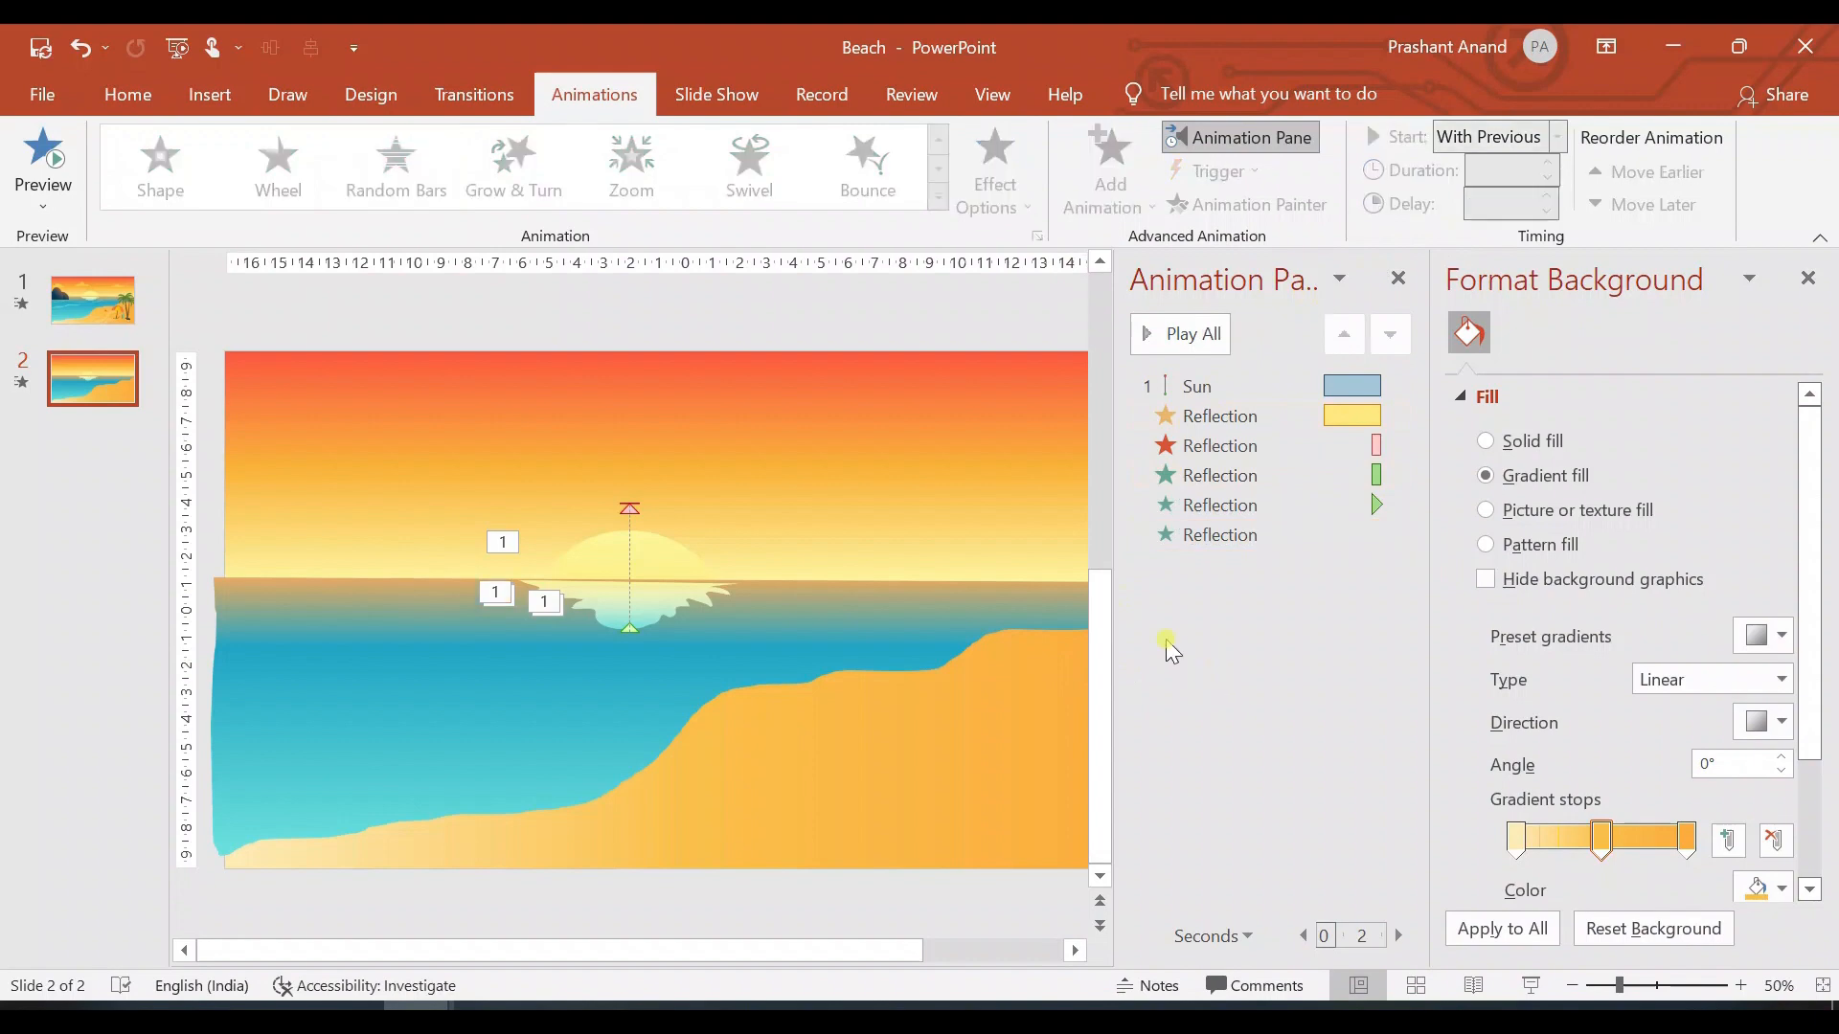
pyautogui.click(715, 619)
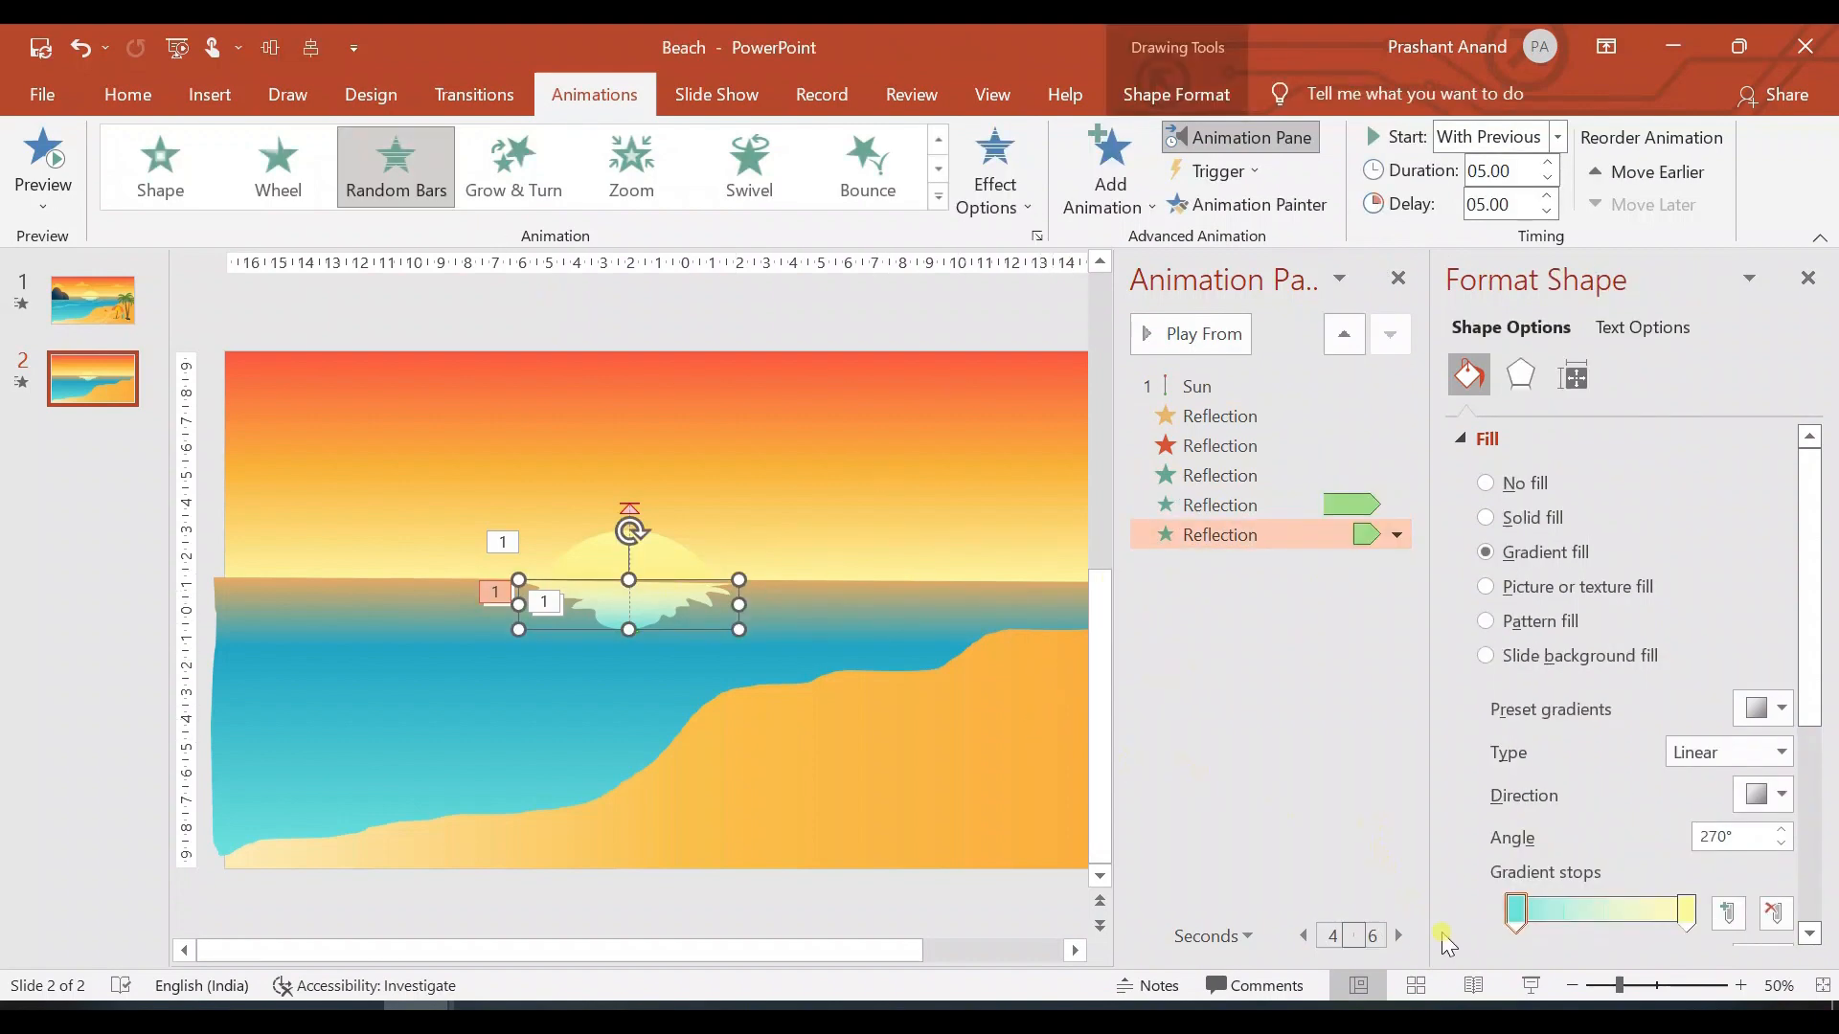
pyautogui.click(1530, 985)
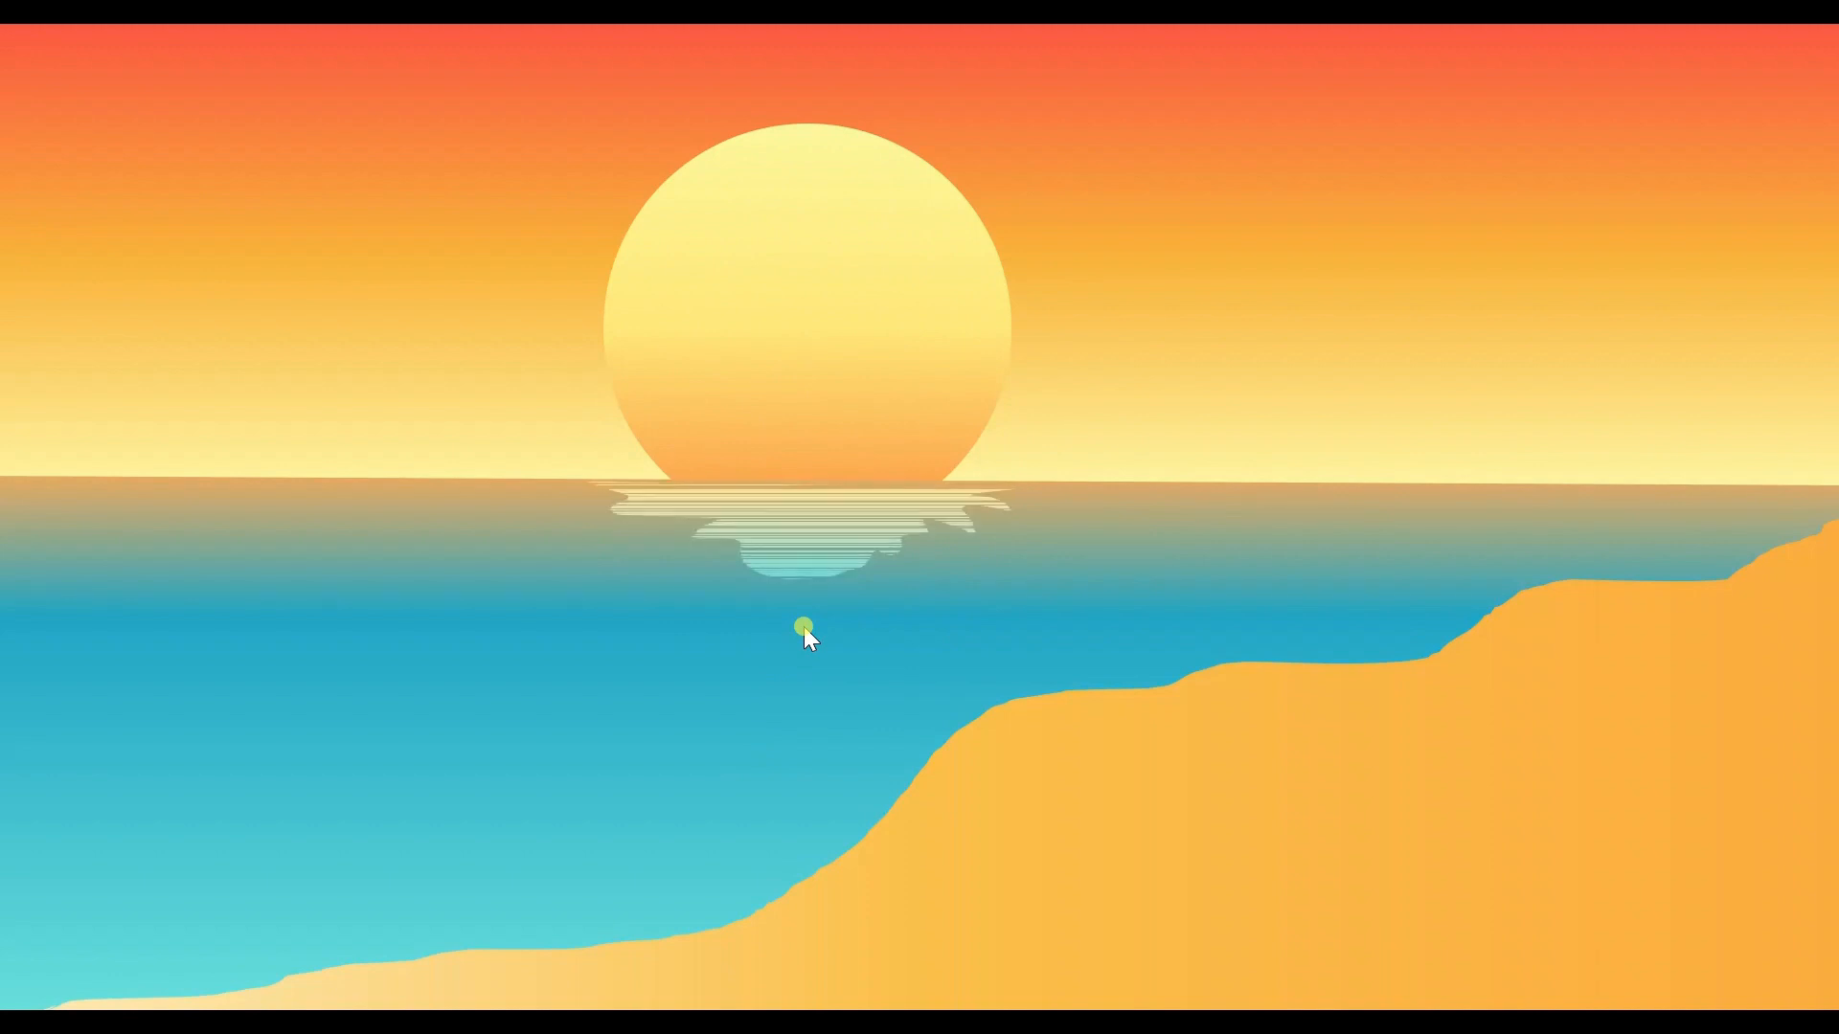
pyautogui.press('Escape')
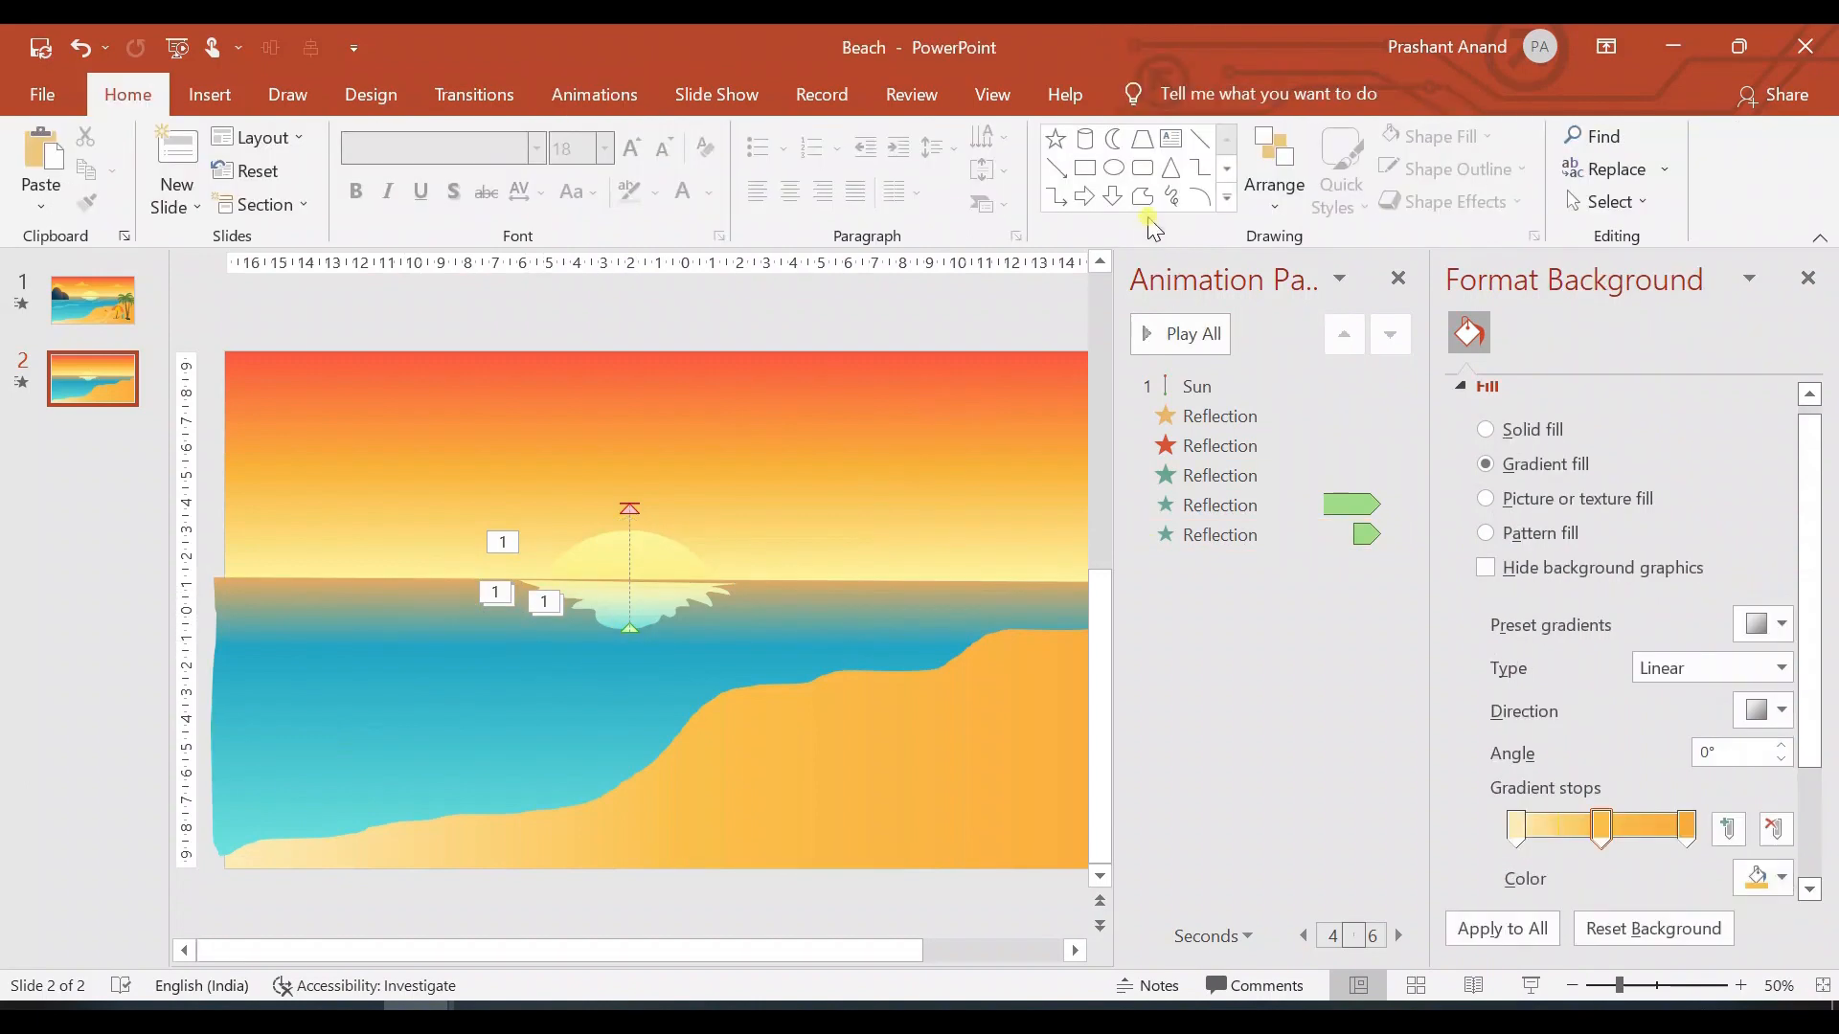
# Step: Draw three thin curved freeform waves on the water: about 8.9 × 2.9 cm, about 5.3 × 2.5 cm, and one above them
pyautogui.click(1149, 205)
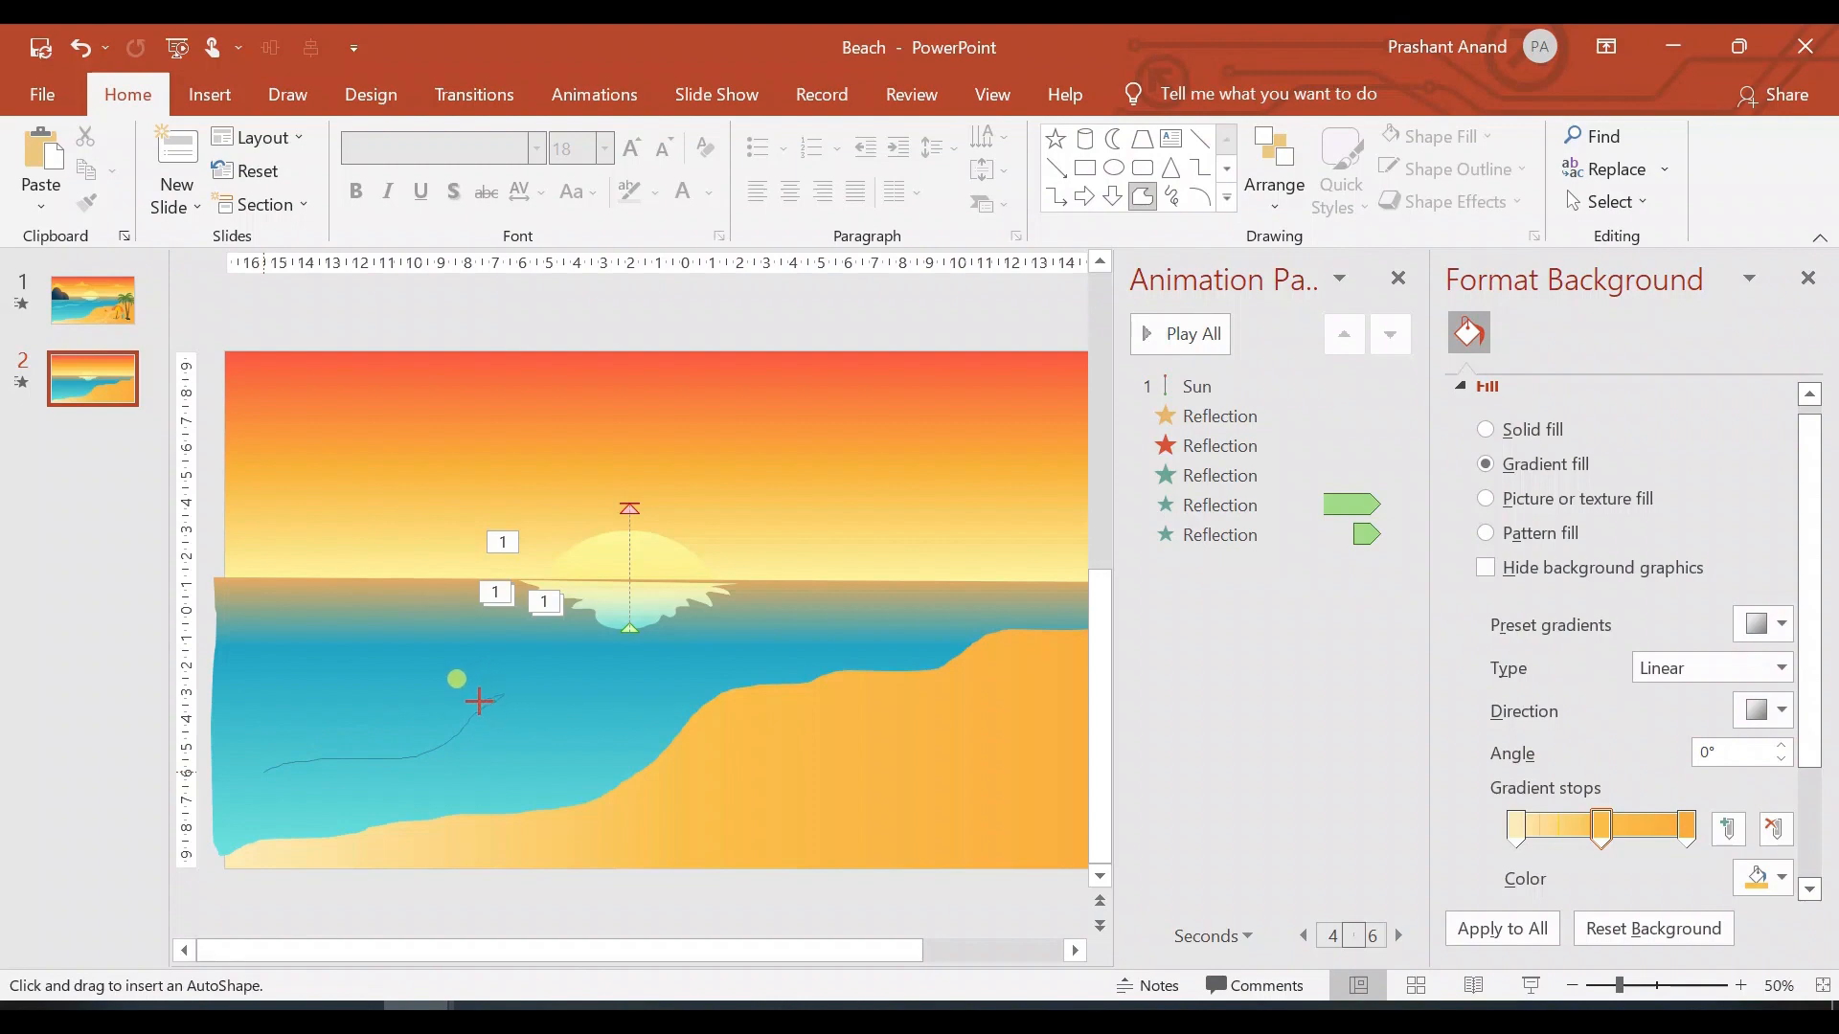
pyautogui.moveTo(440, 738); pyautogui.dragTo(264, 771)
pyautogui.click(115, 196)
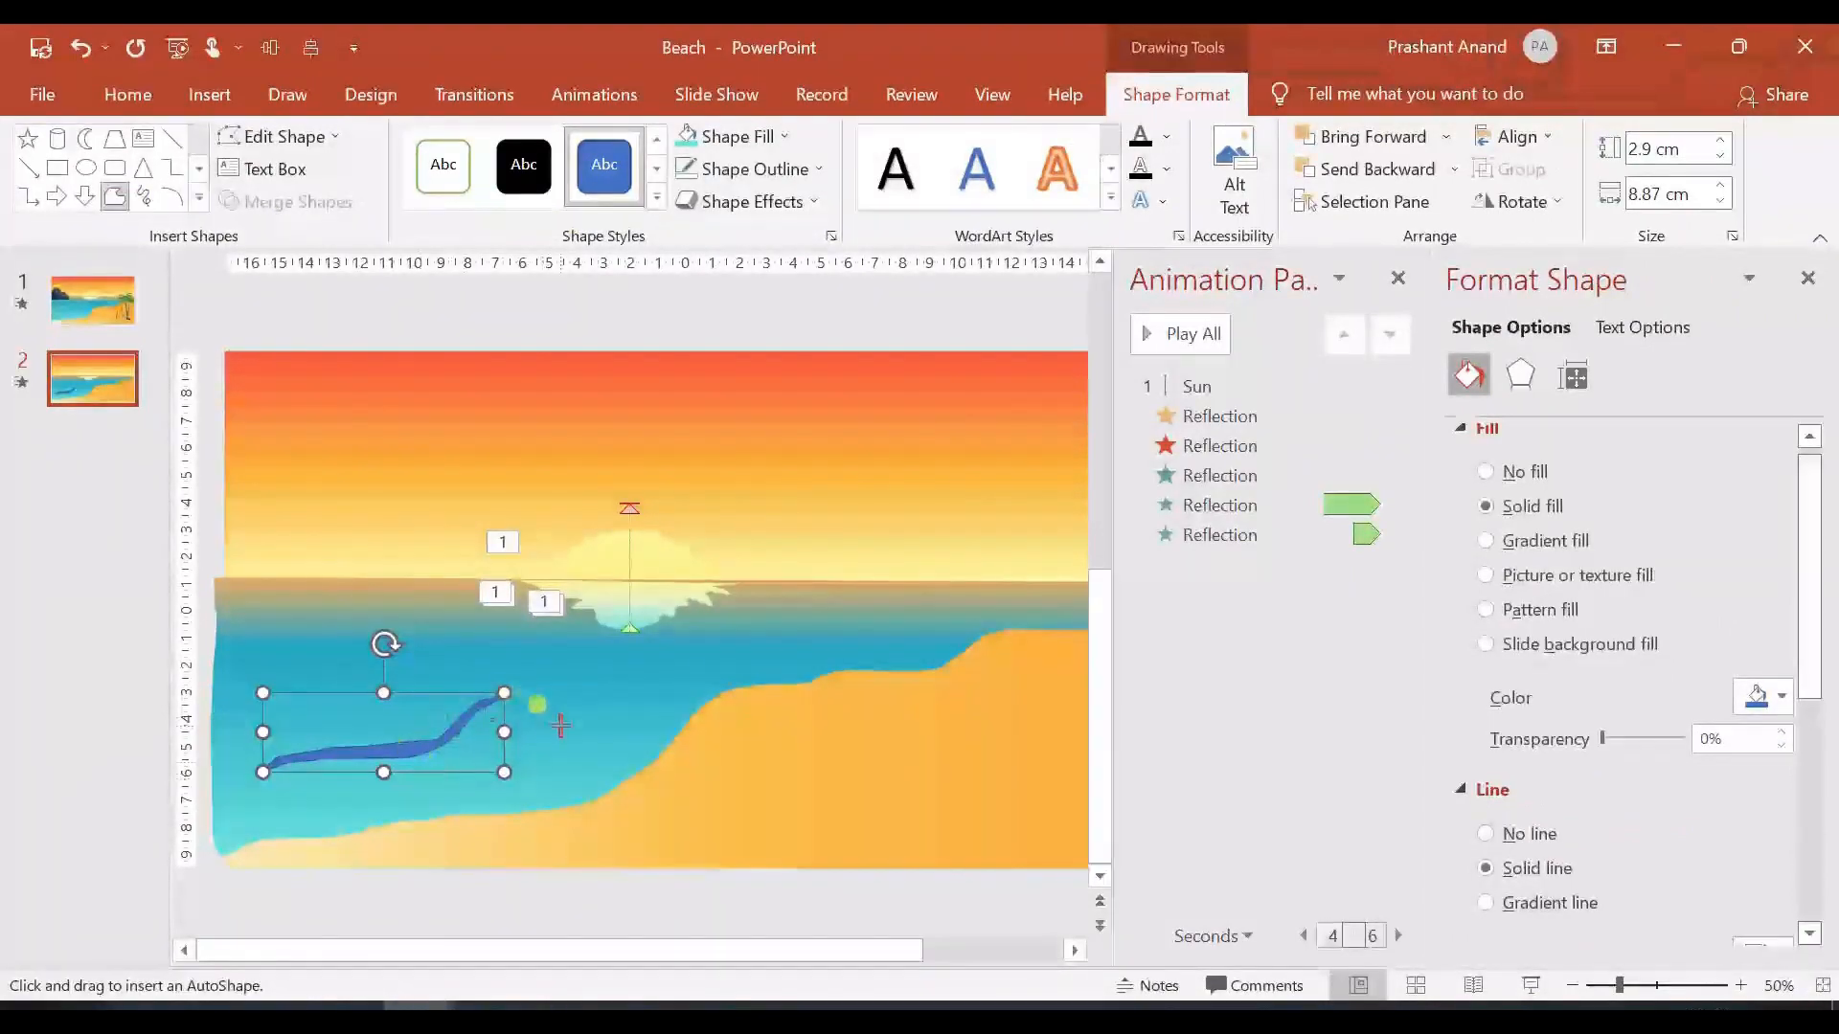
pyautogui.moveTo(710, 660); pyautogui.dragTo(567, 726)
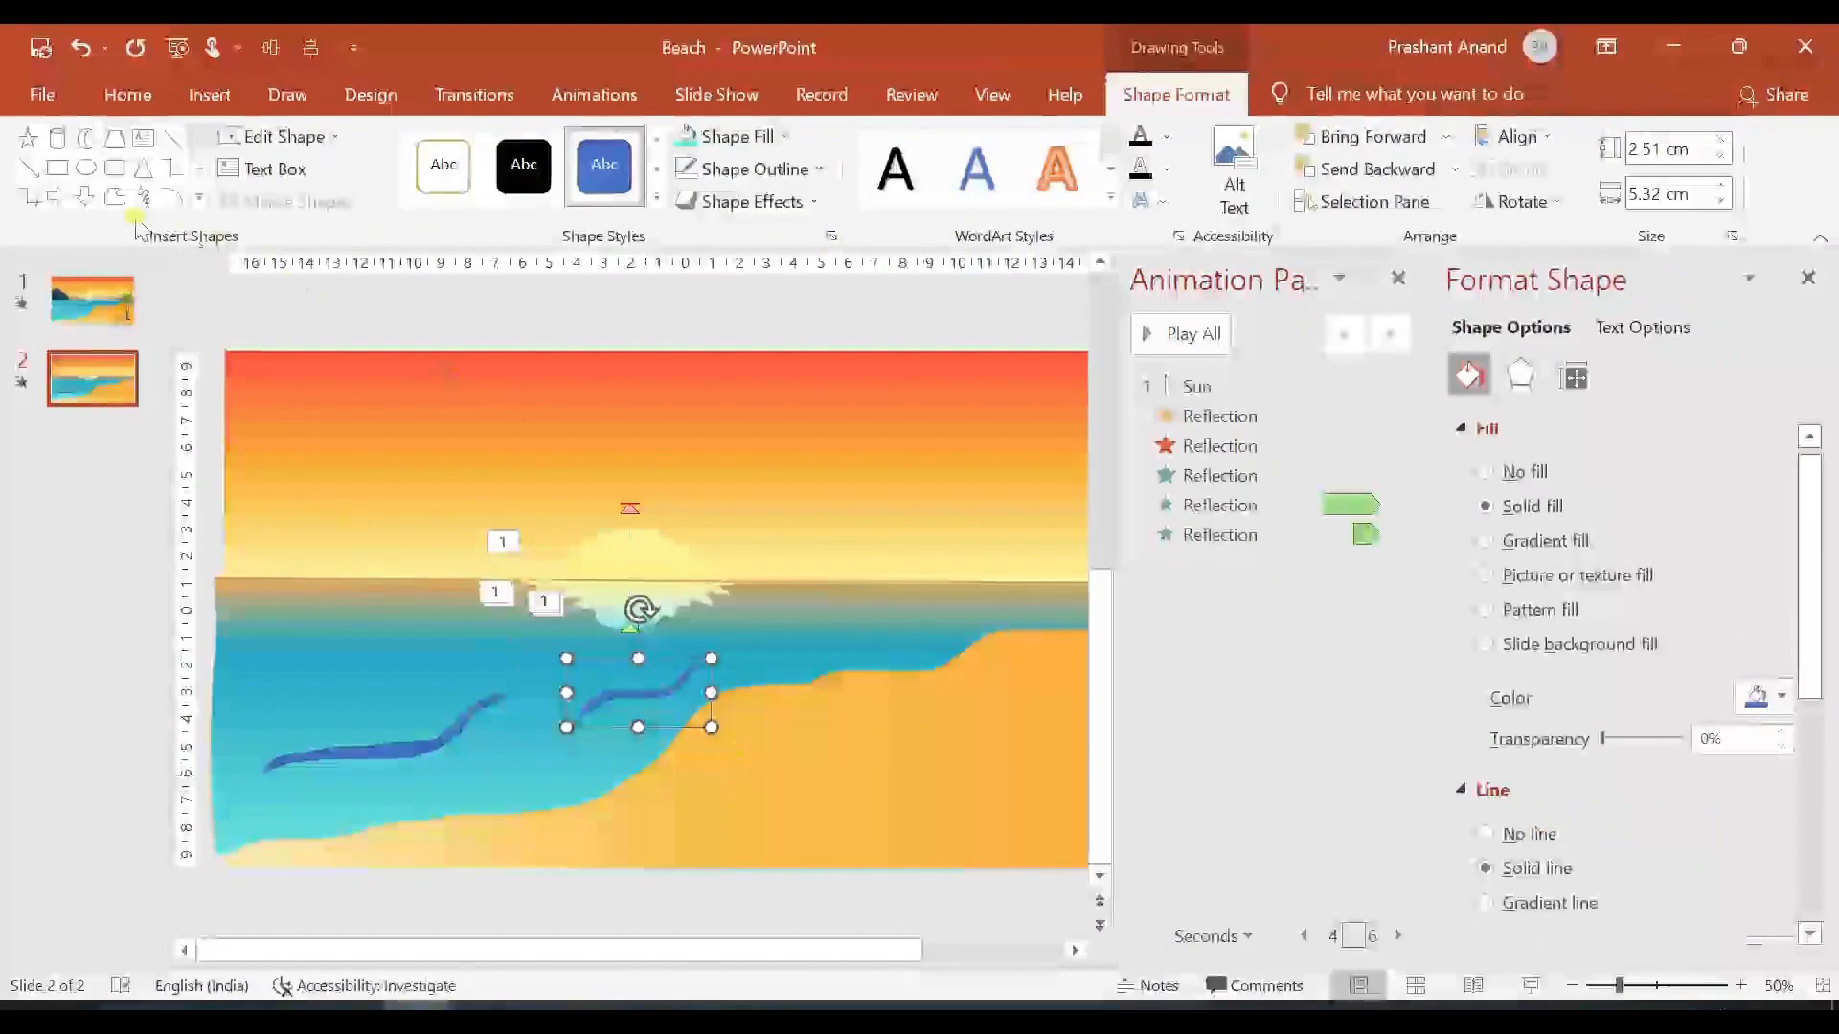
pyautogui.click(115, 196)
pyautogui.moveTo(316, 674)
pyautogui.mouseDown()
pyautogui.moveTo(487, 649)
pyautogui.moveTo(375, 645)
pyautogui.moveTo(317, 673)
pyautogui.mouseUp()
# Step: Remove the outlines of the three wave shapes and fill them with the turquoise sampled from the palette beside the slide
pyautogui.keyDown('shift'); pyautogui.click(436, 745); pyautogui.keyUp('shift')
pyautogui.keyDown('shift'); pyautogui.click(605, 702); pyautogui.keyUp('shift')
pyautogui.keyDown('shift'); pyautogui.click(607, 701); pyautogui.keyUp('shift')
pyautogui.keyDown('shift'); pyautogui.click(618, 694); pyautogui.keyUp('shift')
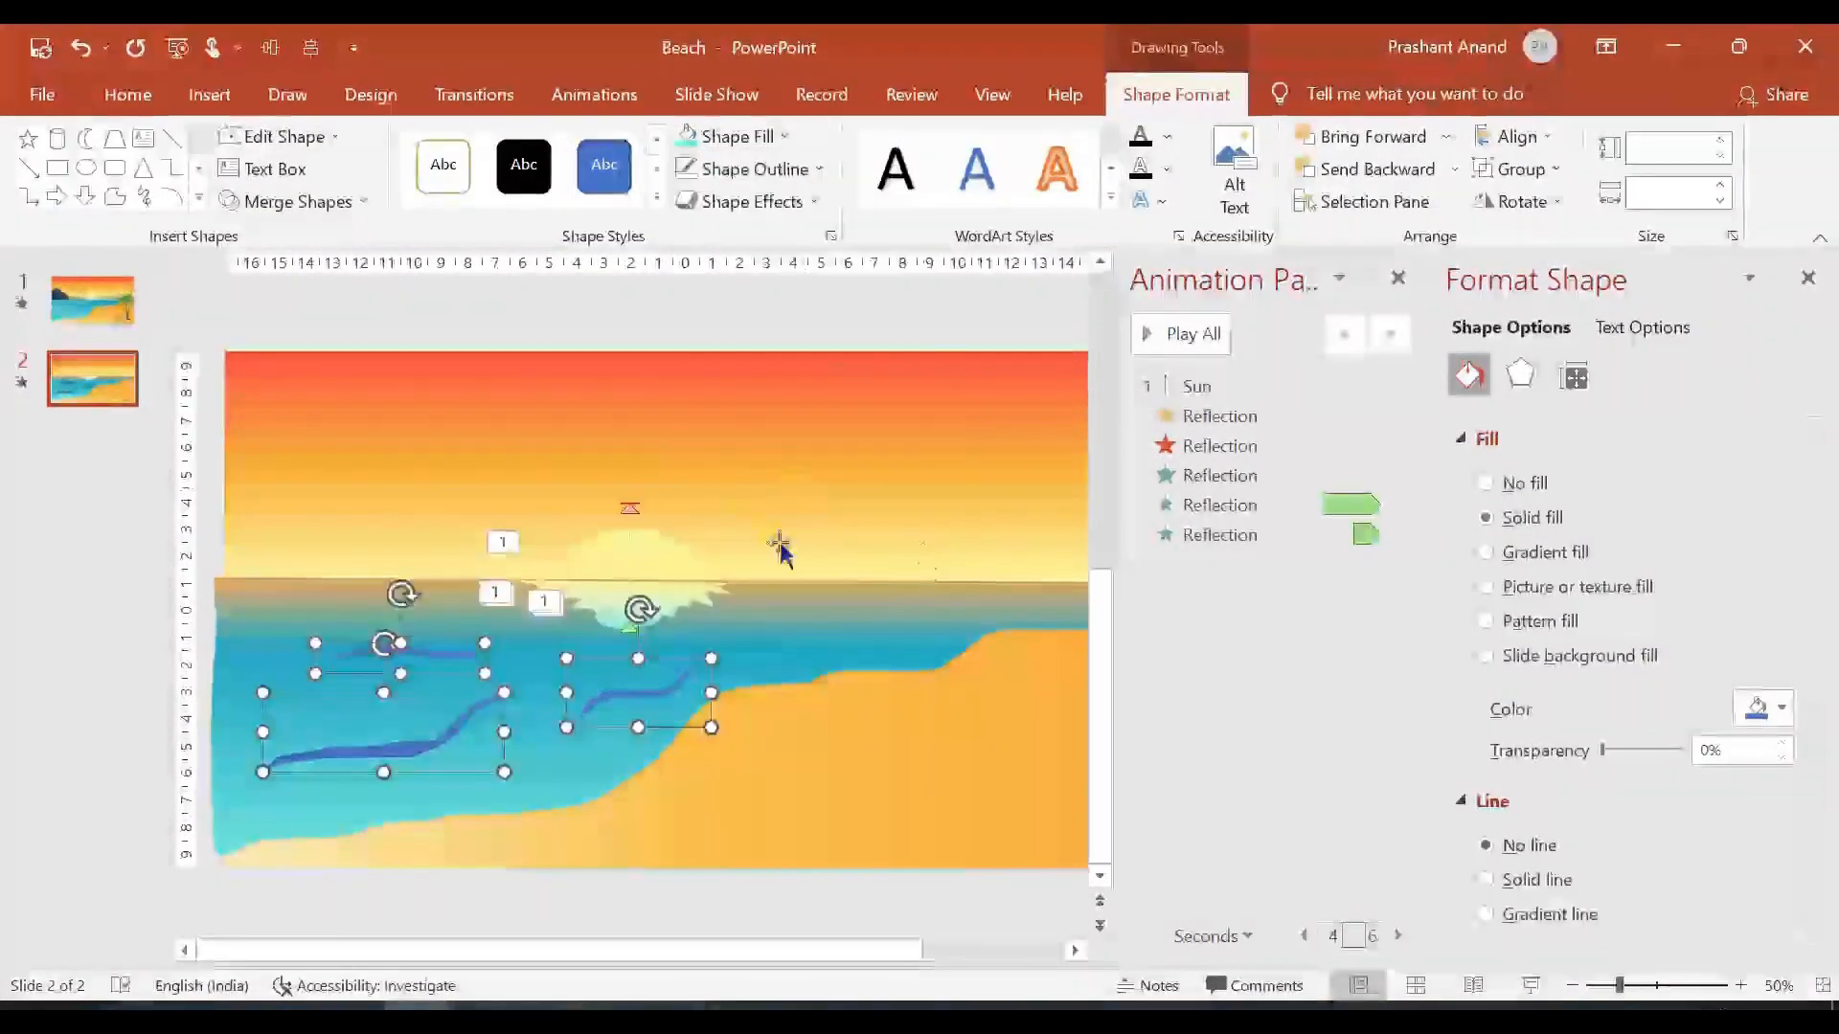
pyautogui.click(1758, 709)
pyautogui.click(1622, 617)
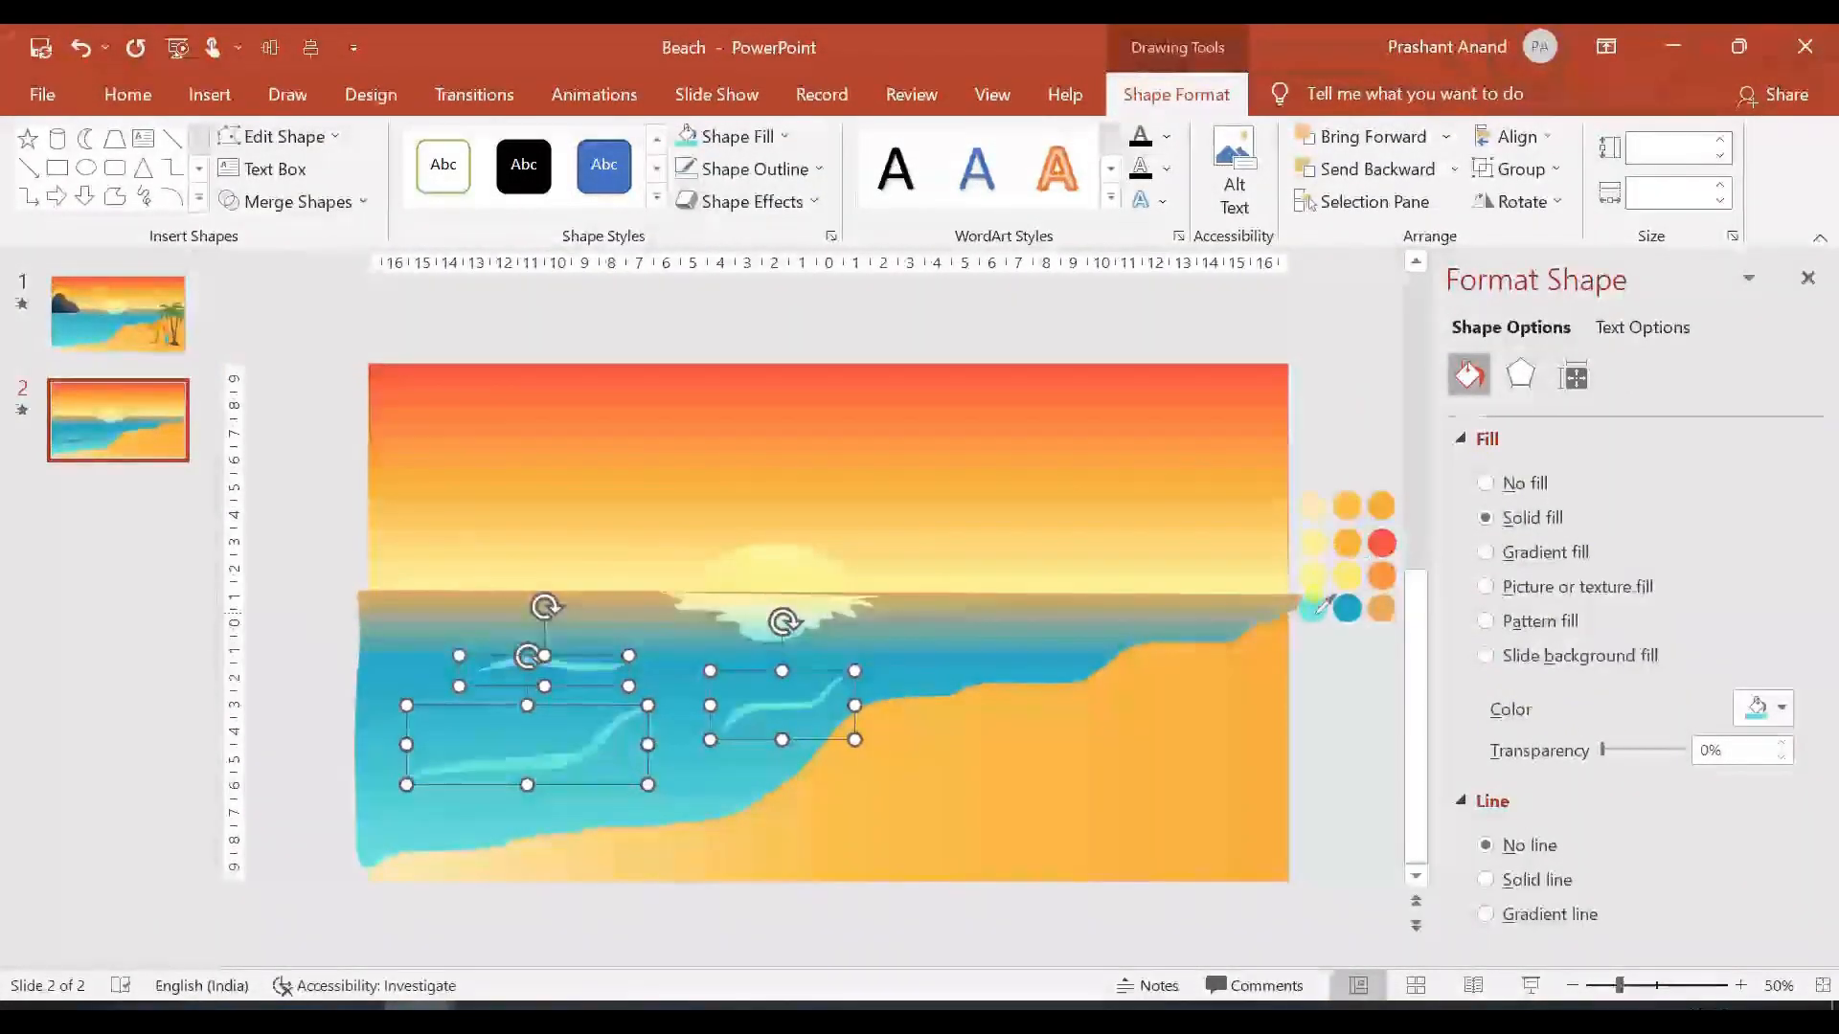
# Step: Rotate, shrink and rearrange the three waves in the water's left part, making the upper two about 6.2 × 1.1 cm and 6.3 × 2.1 cm
pyautogui.click(700, 683)
pyautogui.click(545, 665)
pyautogui.moveTo(544, 606); pyautogui.dragTo(540, 623)
pyautogui.moveTo(565, 657); pyautogui.dragTo(509, 669)
pyautogui.click(610, 728)
pyautogui.moveTo(577, 741); pyautogui.dragTo(621, 695)
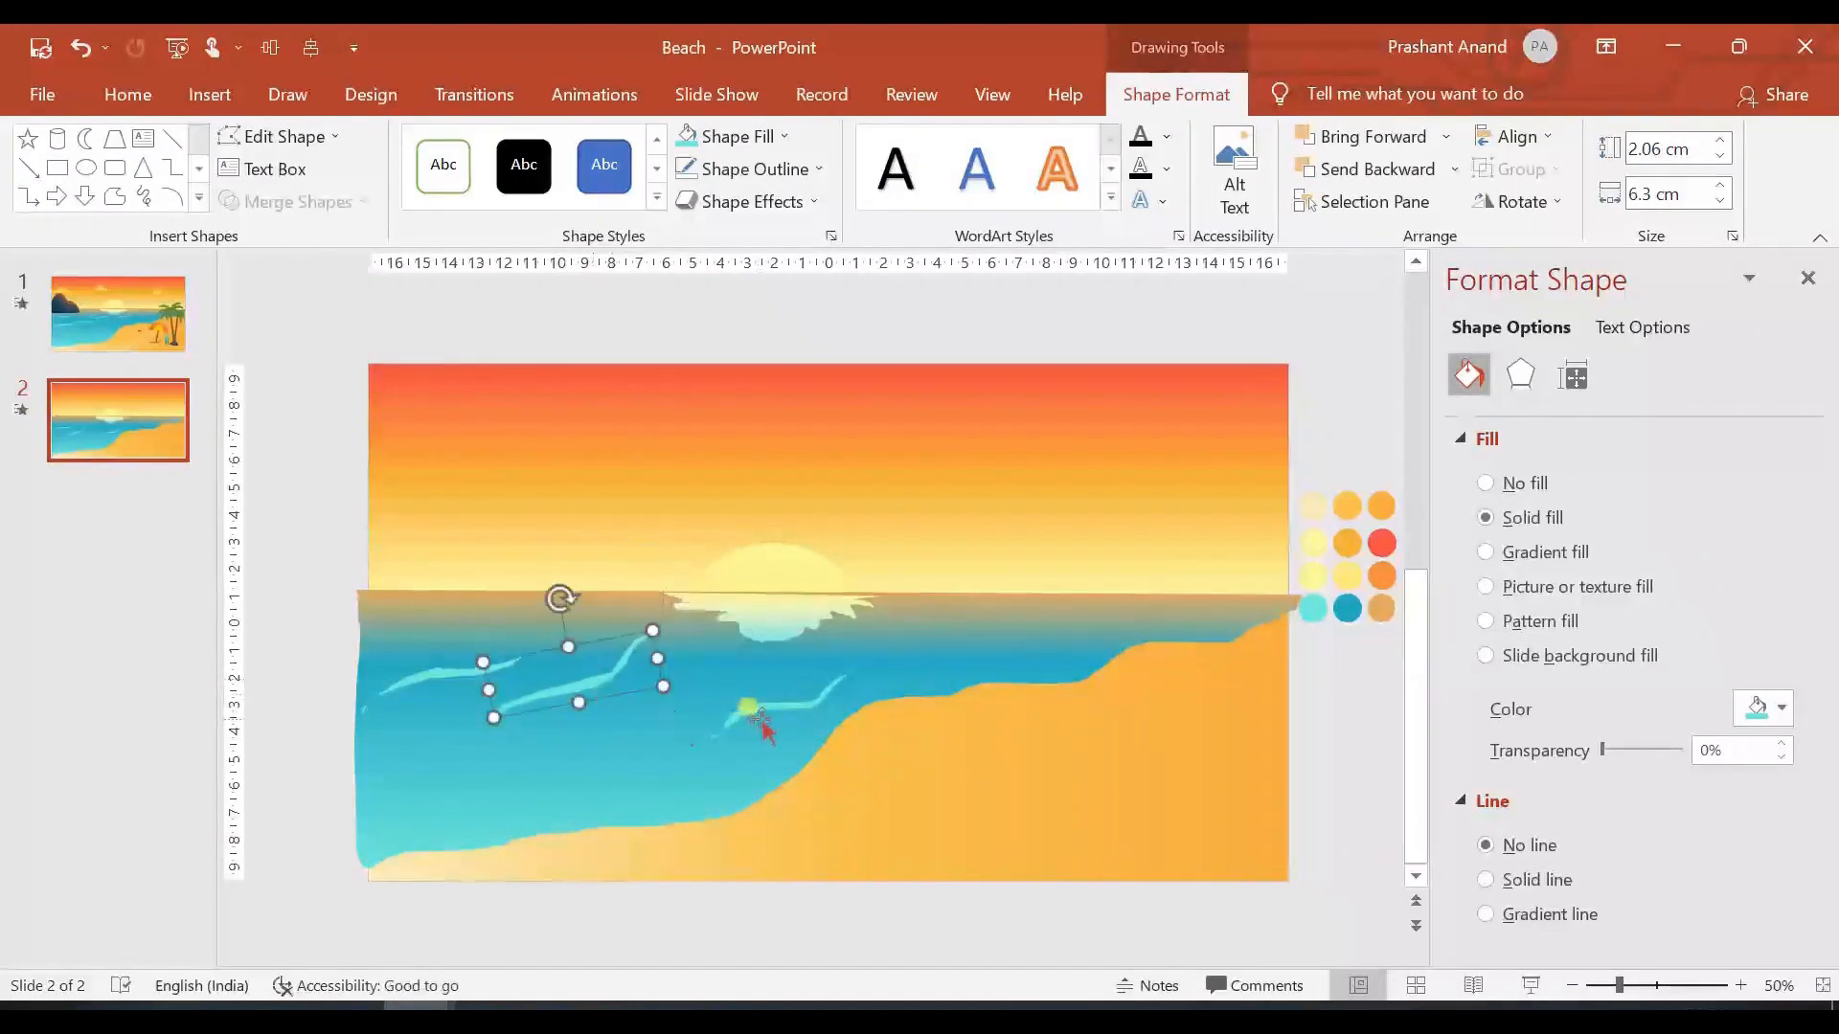
pyautogui.moveTo(763, 727); pyautogui.dragTo(424, 759)
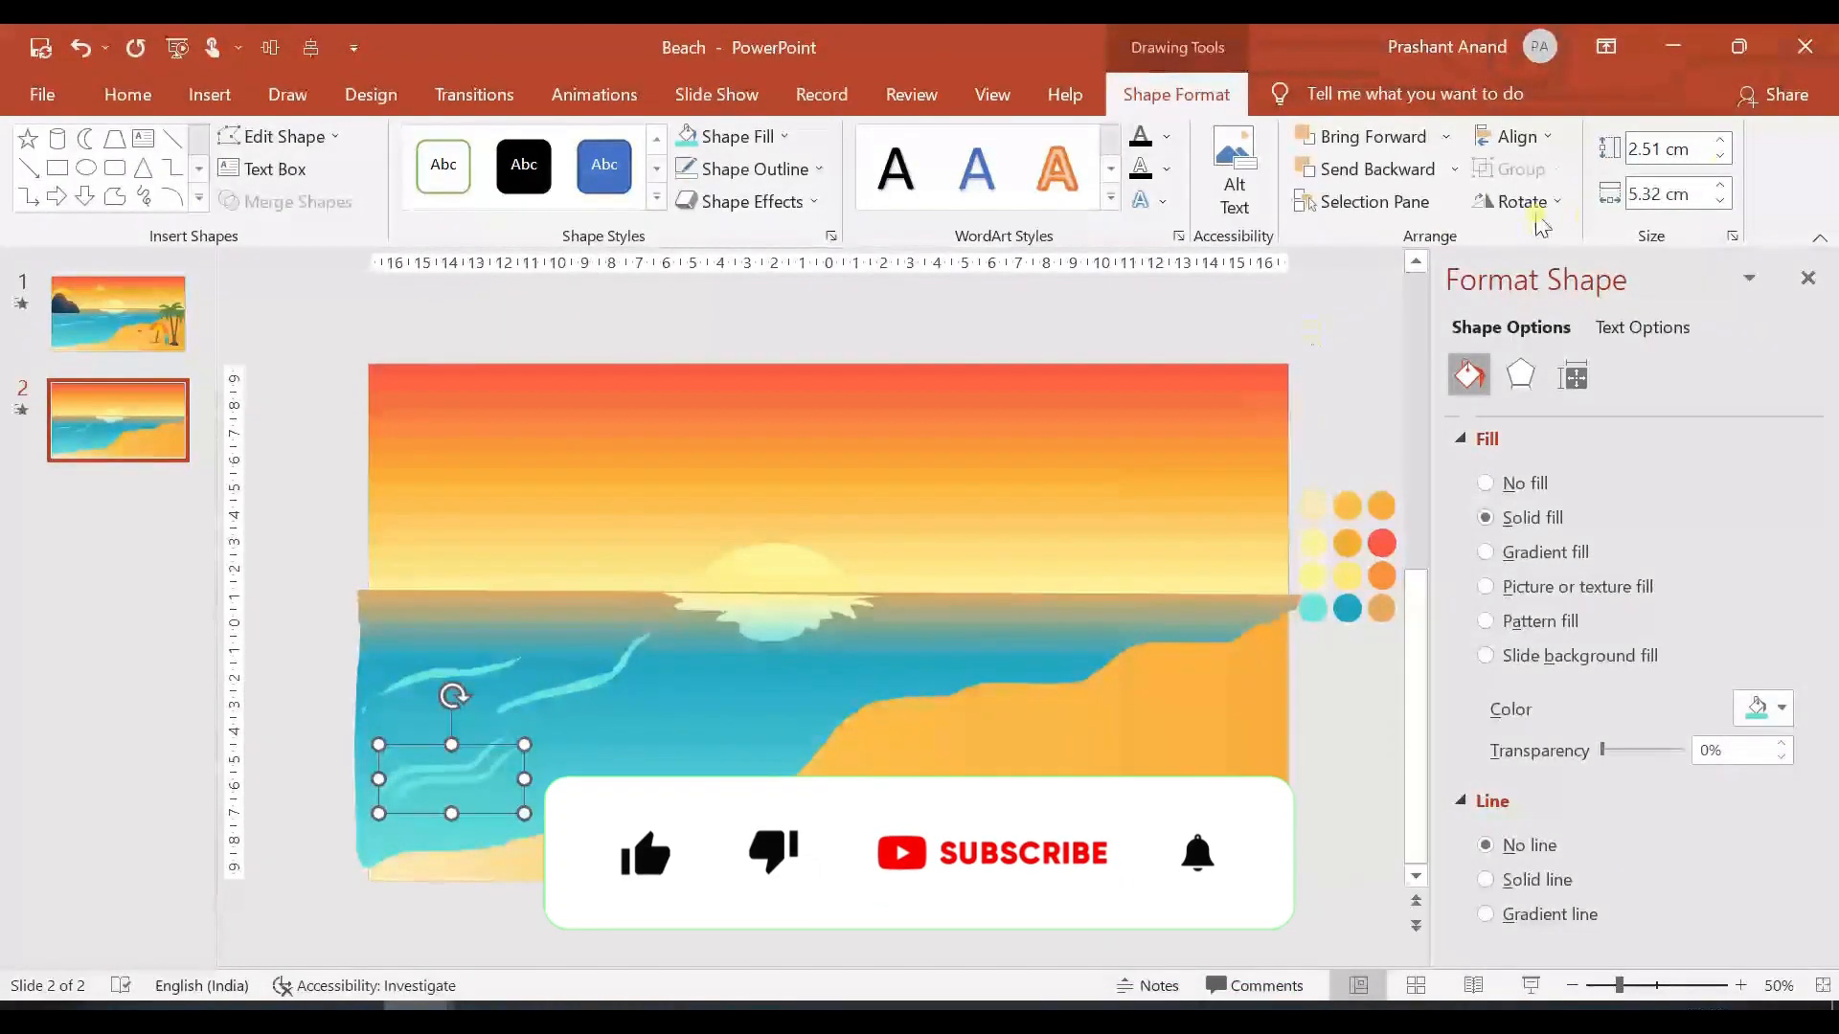
# Step: Flip and rotate a copy of the lower-left wave and place it in the water just below the sun's reflection
pyautogui.click(1535, 211)
pyautogui.click(1542, 344)
pyautogui.moveTo(452, 696); pyautogui.dragTo(406, 705)
pyautogui.moveTo(436, 781); pyautogui.dragTo(693, 699)
pyautogui.moveTo(669, 621); pyautogui.dragTo(787, 665)
# Step: Duplicate and flip the upper-left wave, then place the copy right of the sun's reflection at about 3.0 × 0.9 cm
pyautogui.click(473, 671)
pyautogui.hotkey('ctrl', 'd')
pyautogui.click(1536, 207)
pyautogui.click(1542, 345)
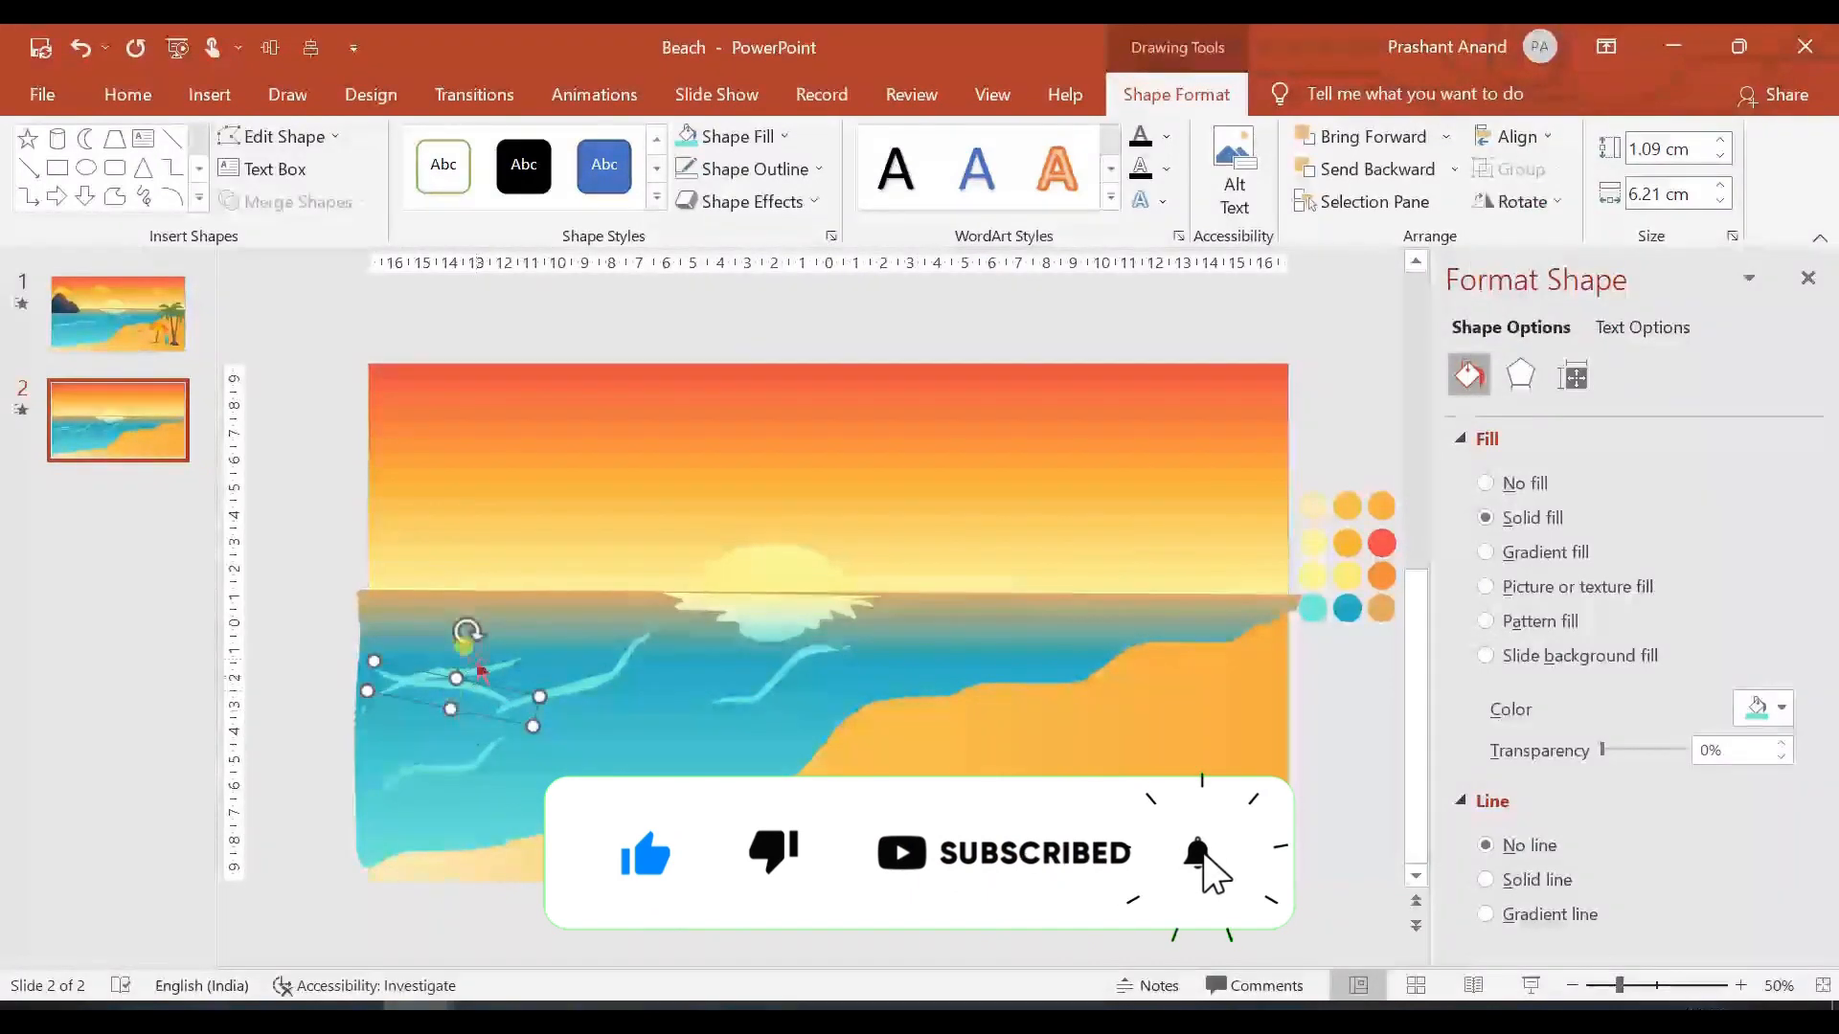
pyautogui.moveTo(467, 632); pyautogui.dragTo(998, 622)
pyautogui.moveTo(1068, 603); pyautogui.dragTo(989, 641)
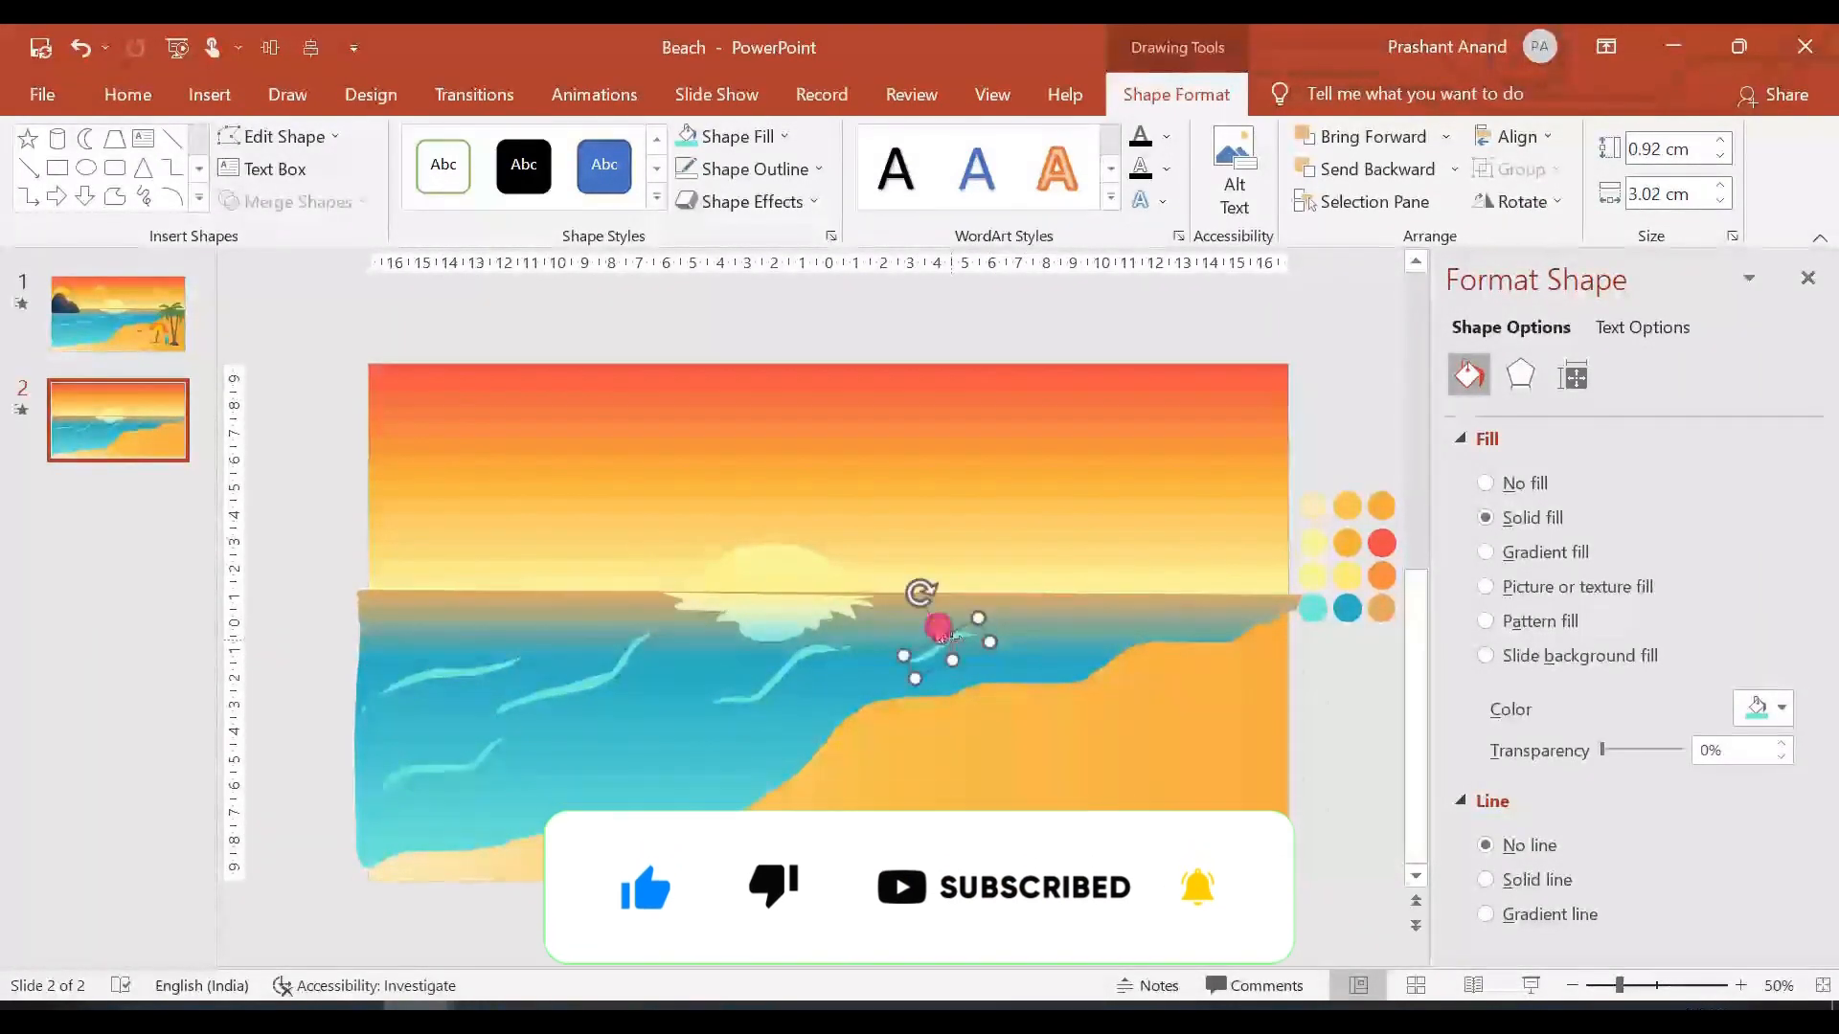
# Step: Place a copy of the long wave near the far right shore at about 2.9 × 1.2 cm and move the original slightly up
pyautogui.click(583, 666)
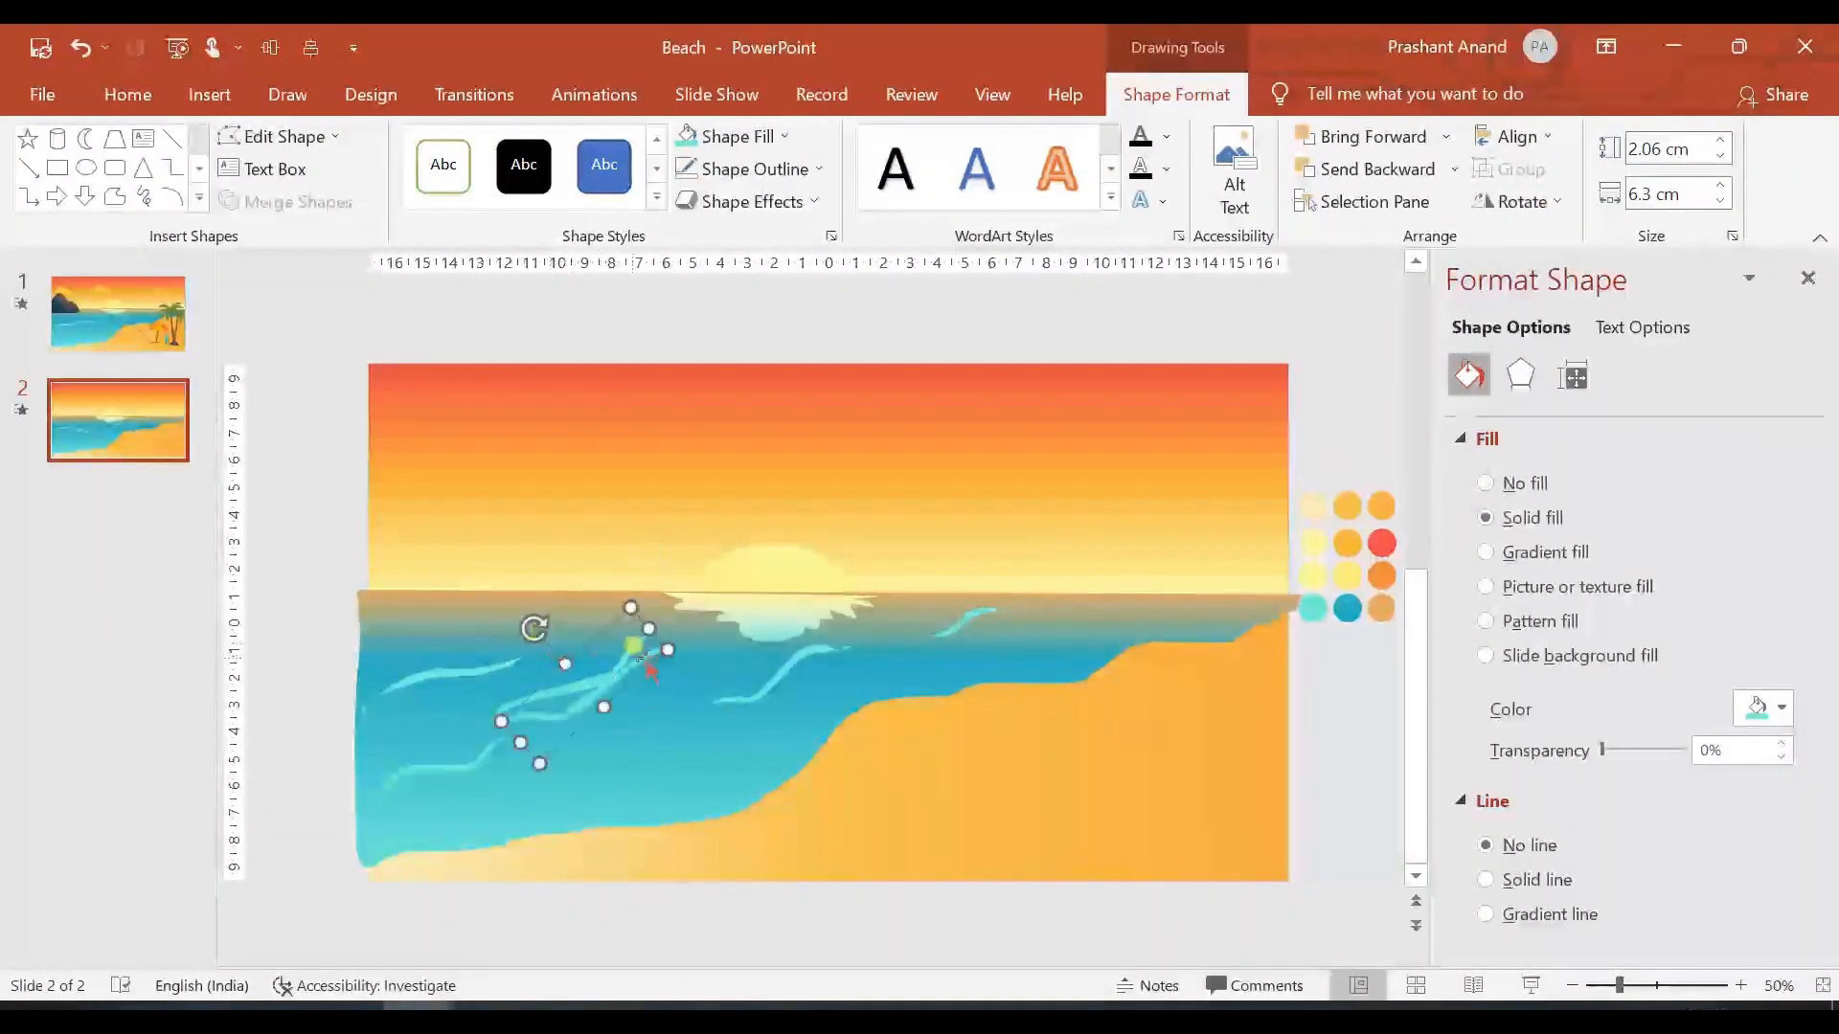
pyautogui.moveTo(643, 653); pyautogui.dragTo(1126, 610)
pyautogui.moveTo(1097, 637); pyautogui.dragTo(1130, 619)
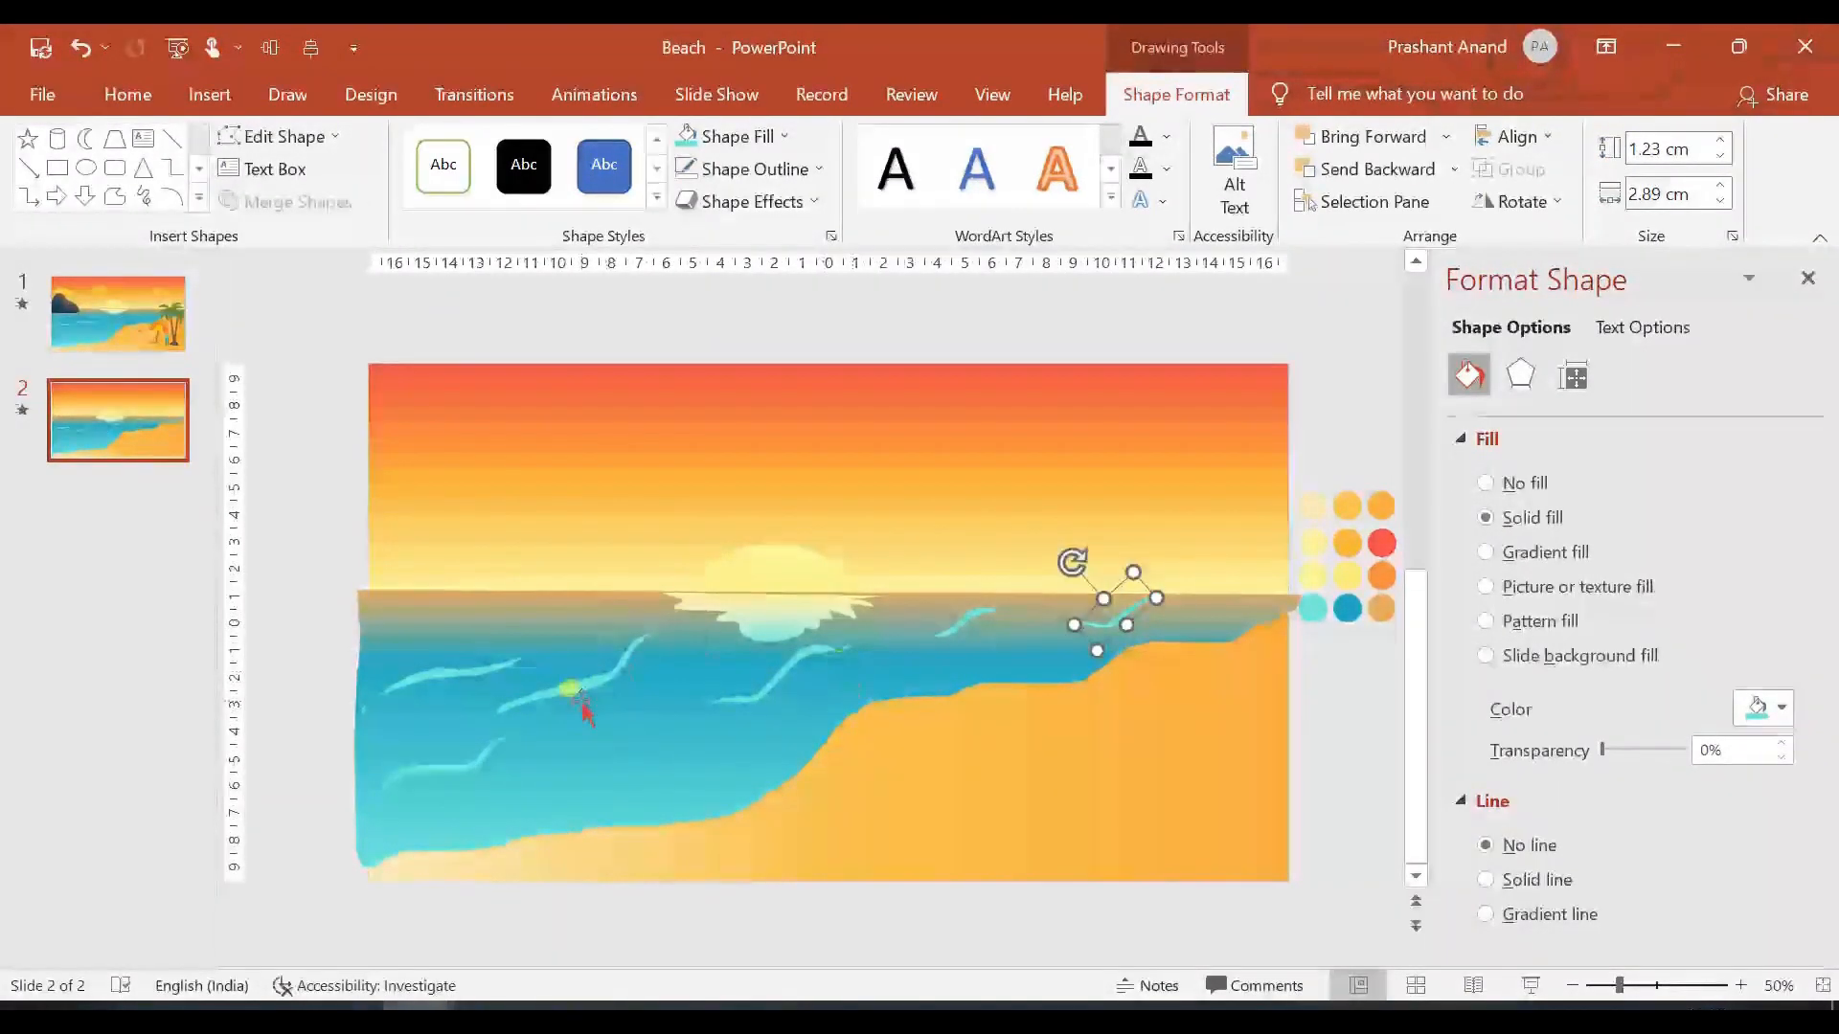
pyautogui.moveTo(582, 701); pyautogui.dragTo(598, 664)
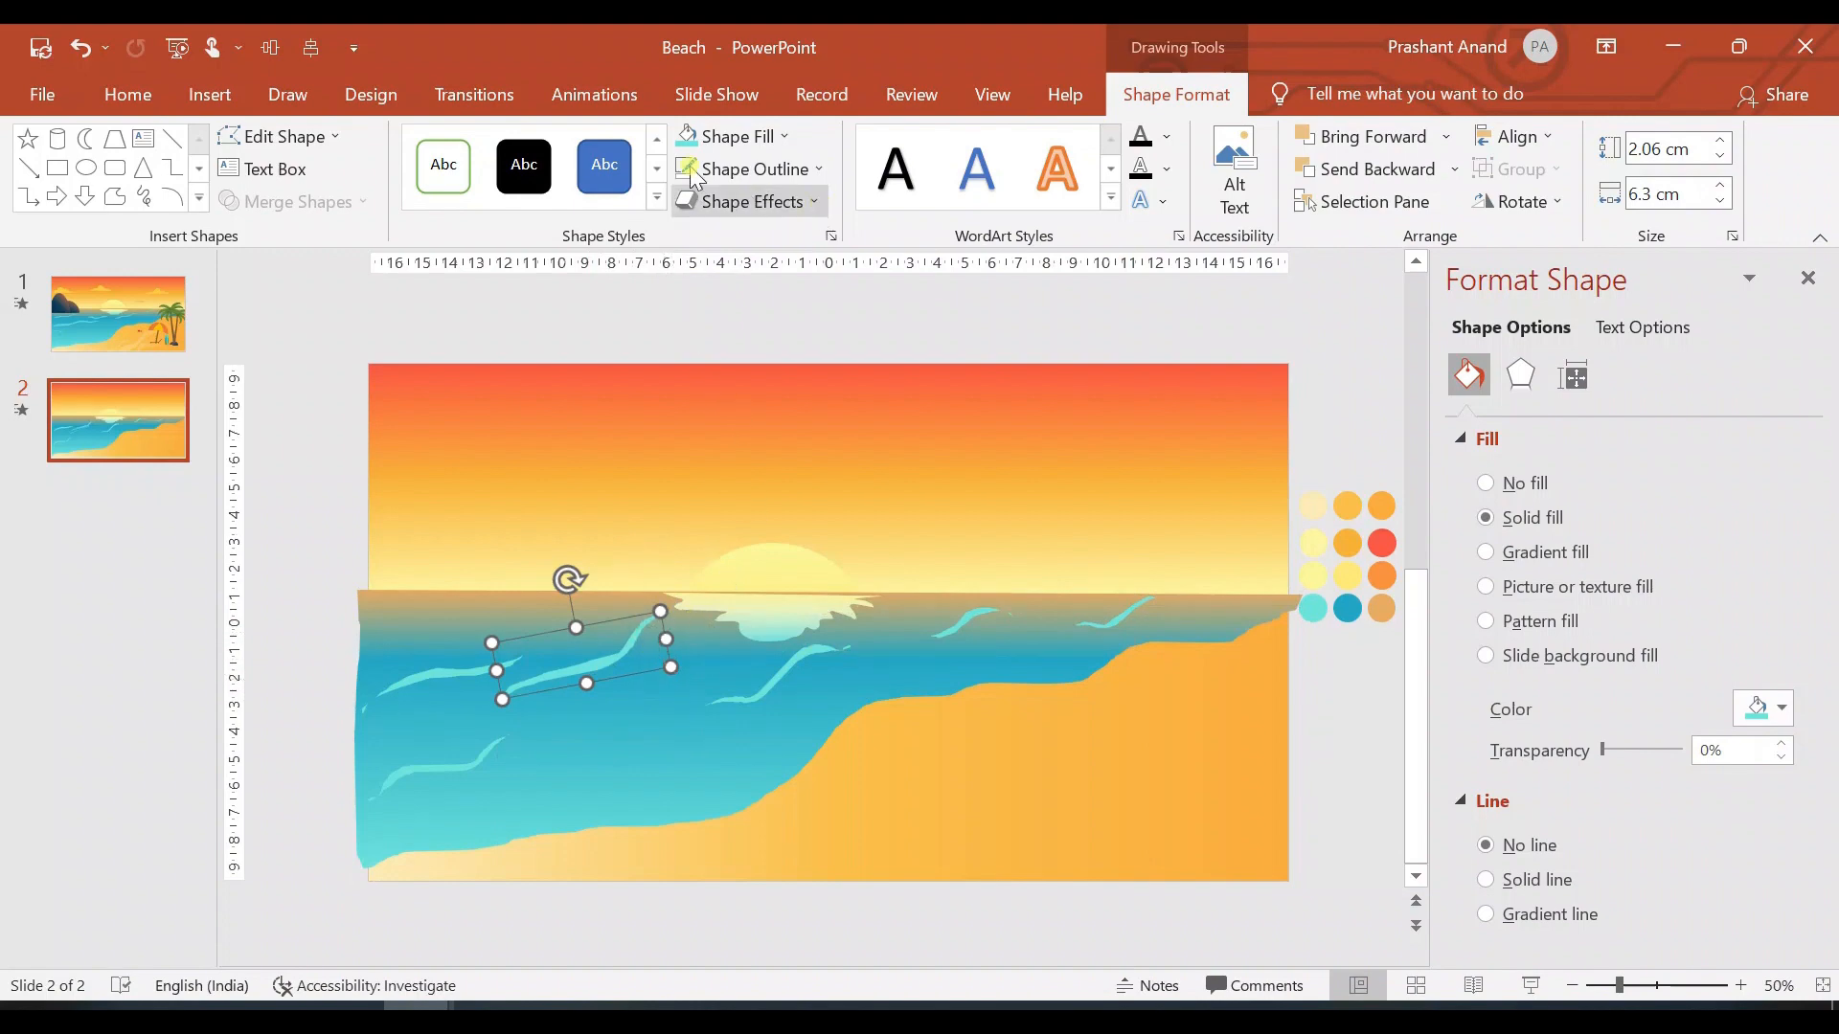
# Step: Add a Fade entrance animation to the long wave left of the reflection and make it start With Previous
pyautogui.click(594, 94)
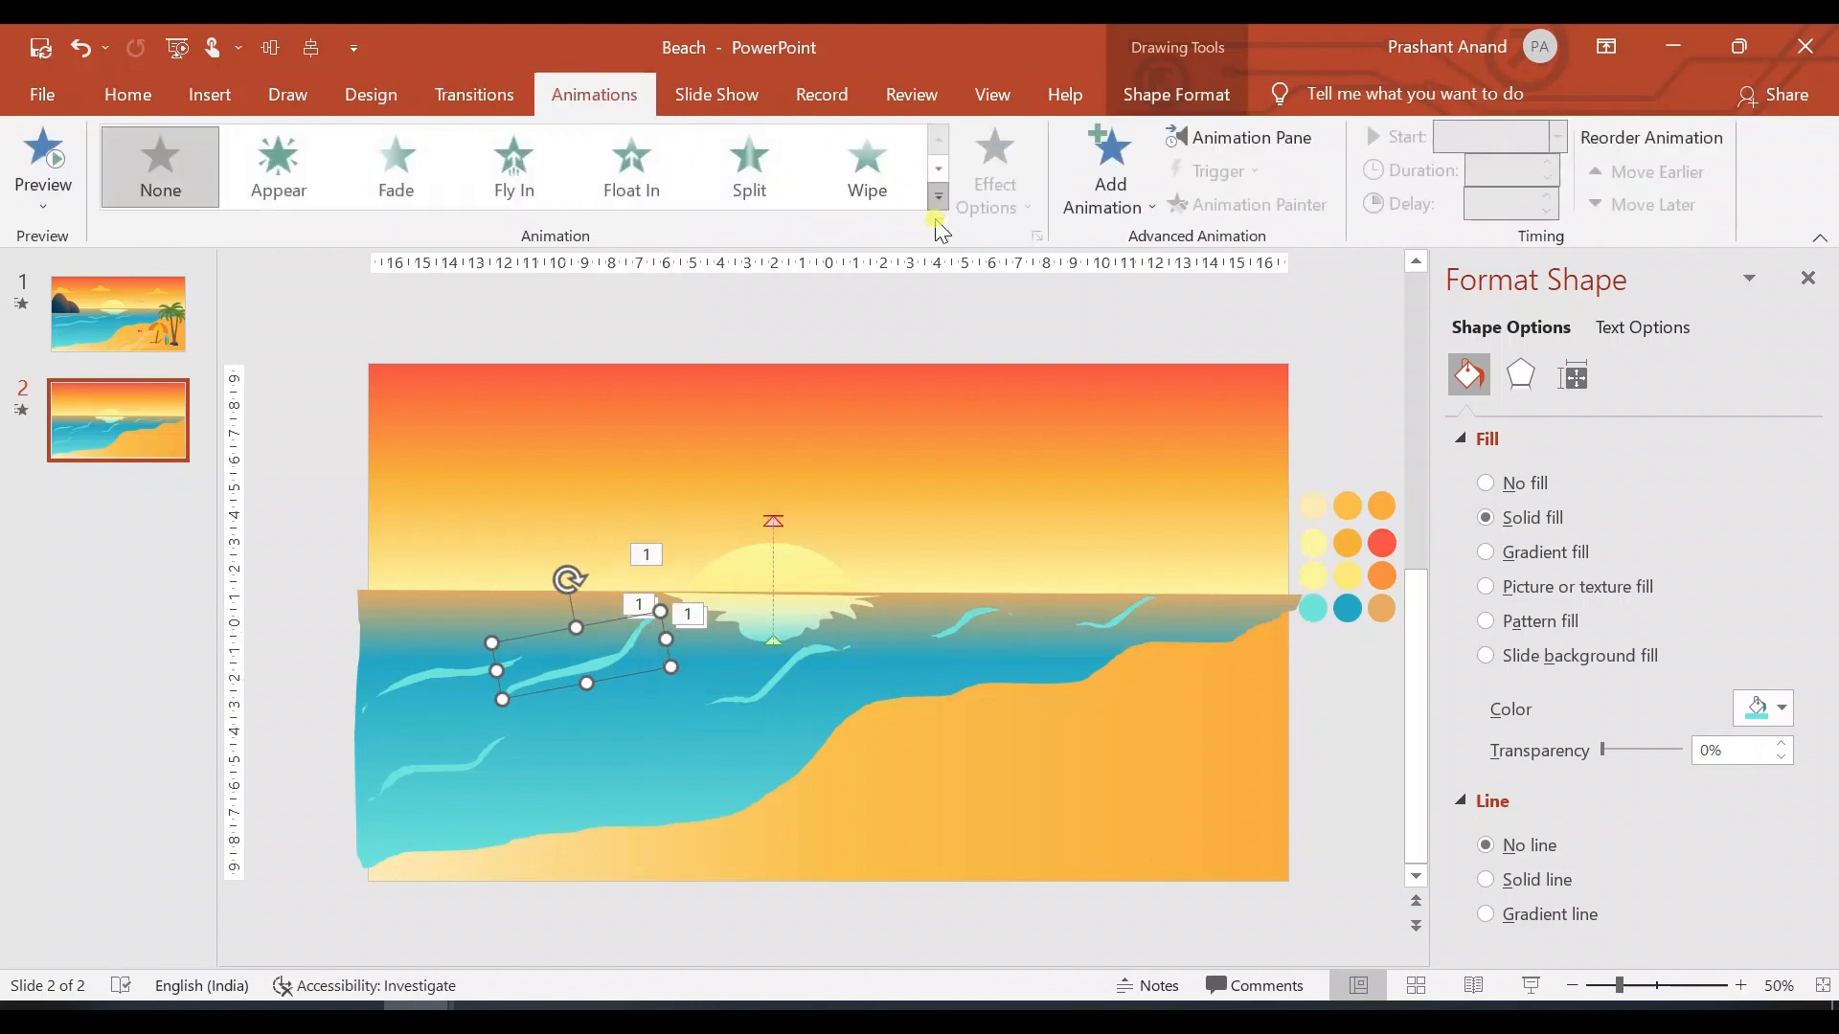
pyautogui.click(1109, 205)
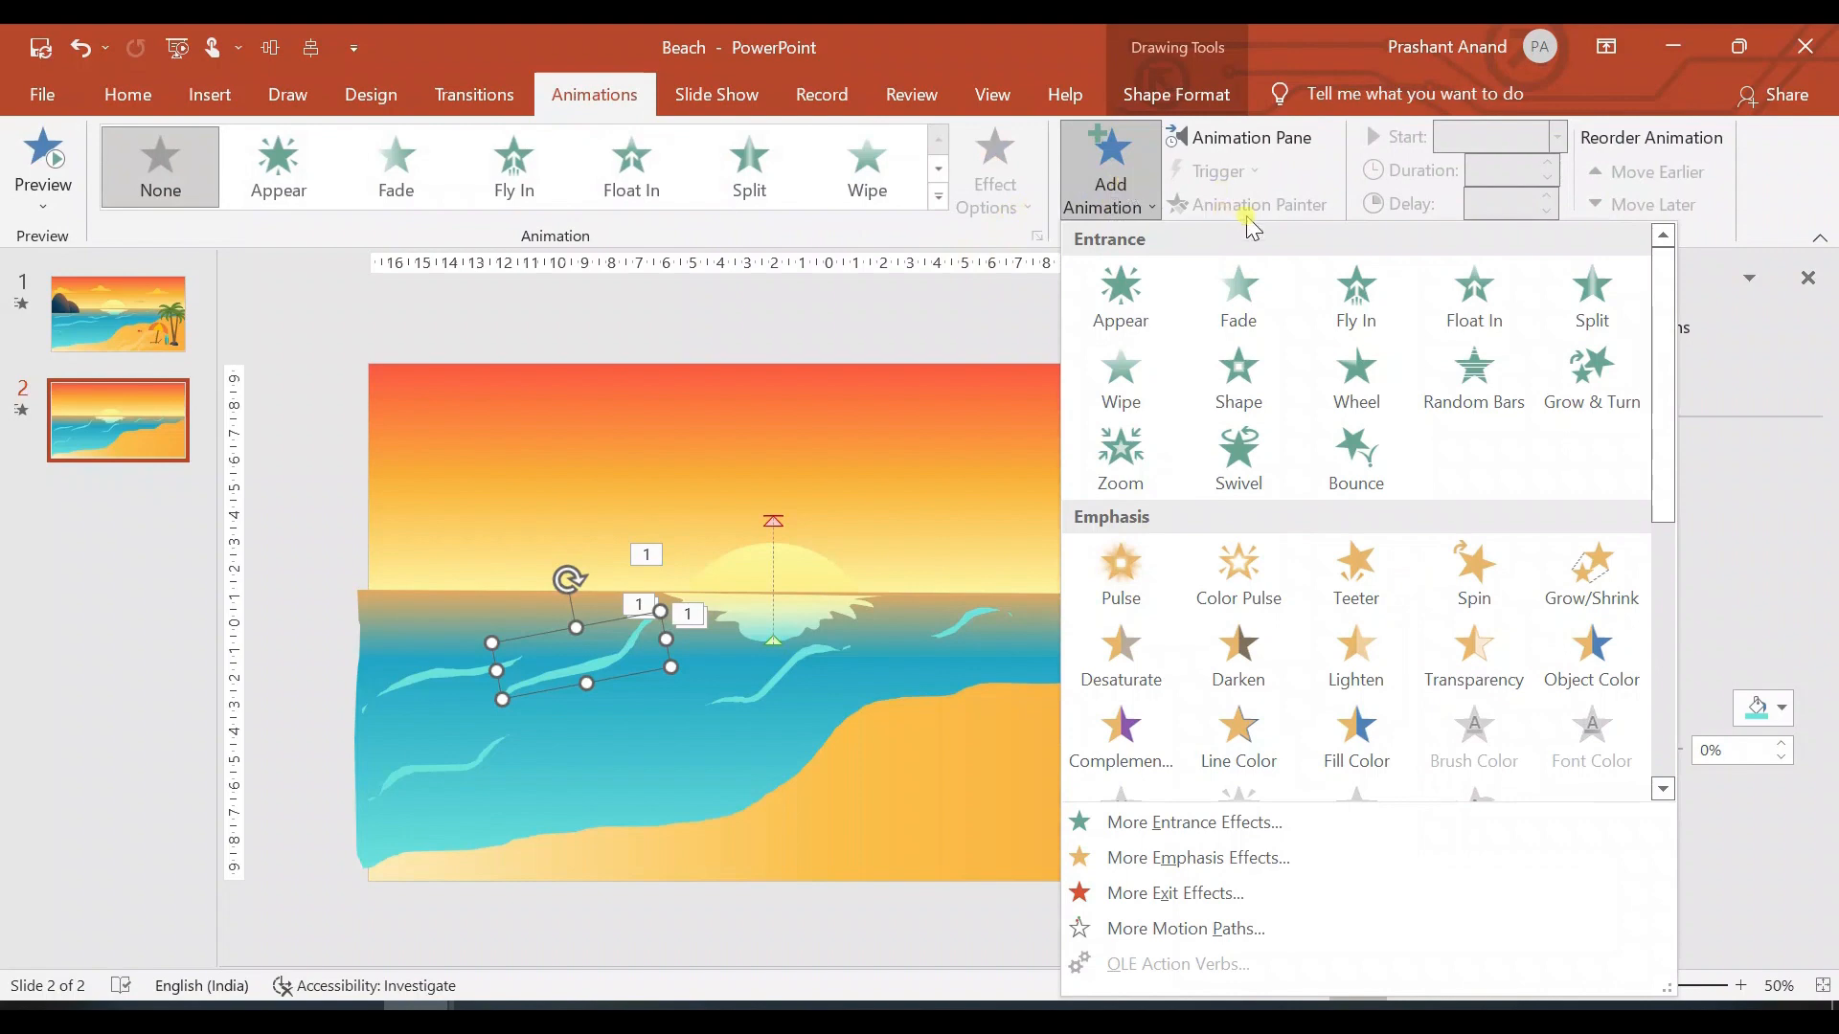
pyautogui.click(1251, 291)
pyautogui.click(1255, 294)
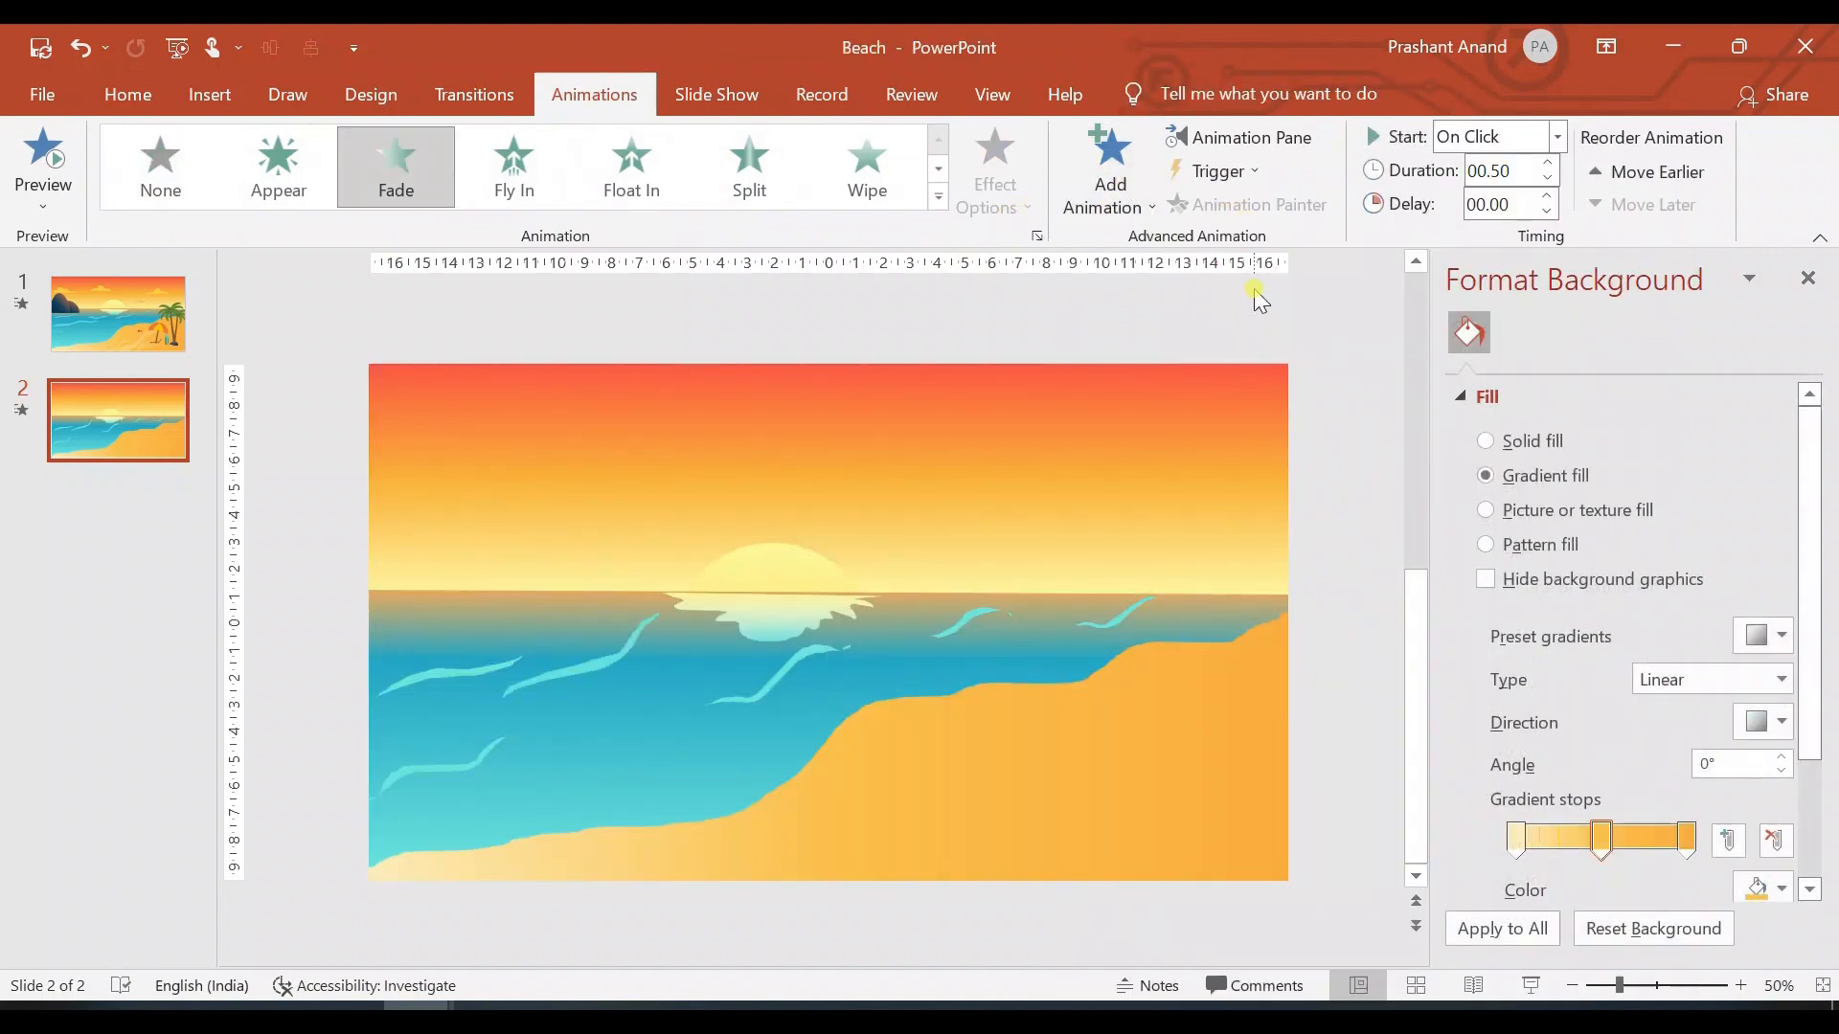
pyautogui.hotkey('ctrl', 'z')
pyautogui.click(1290, 144)
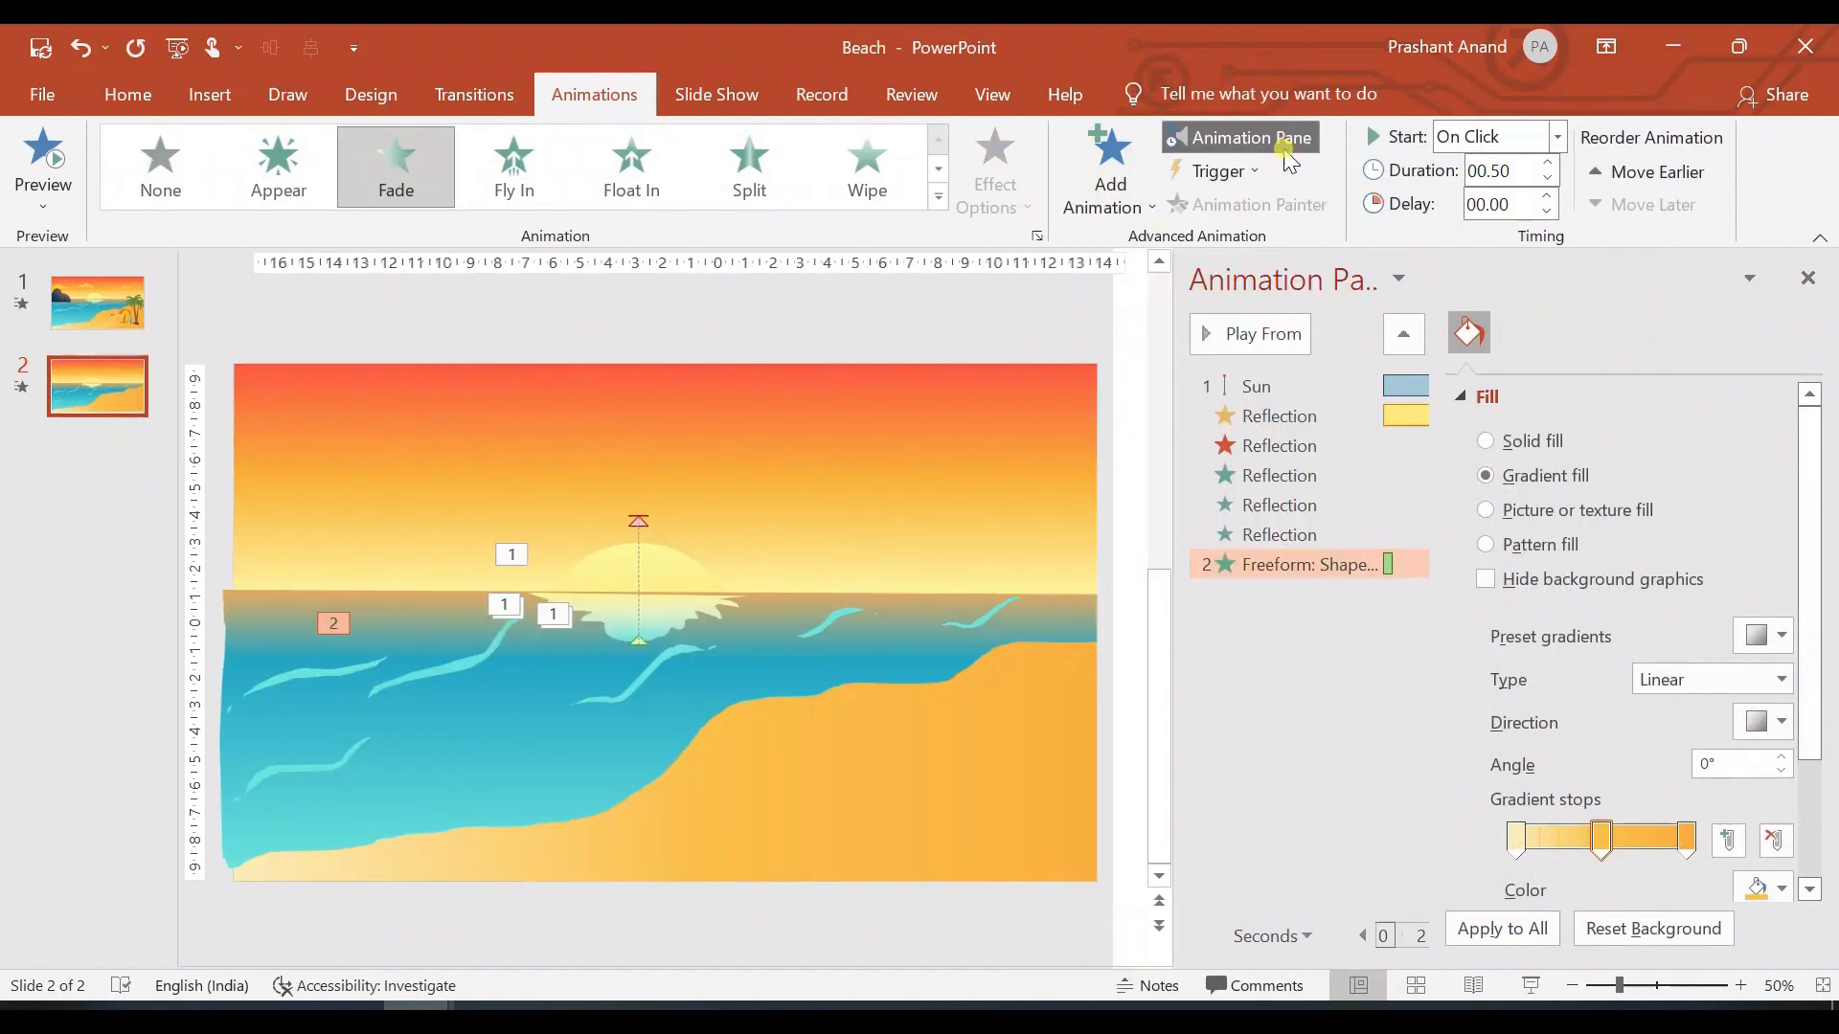
pyautogui.rightClick(1356, 573)
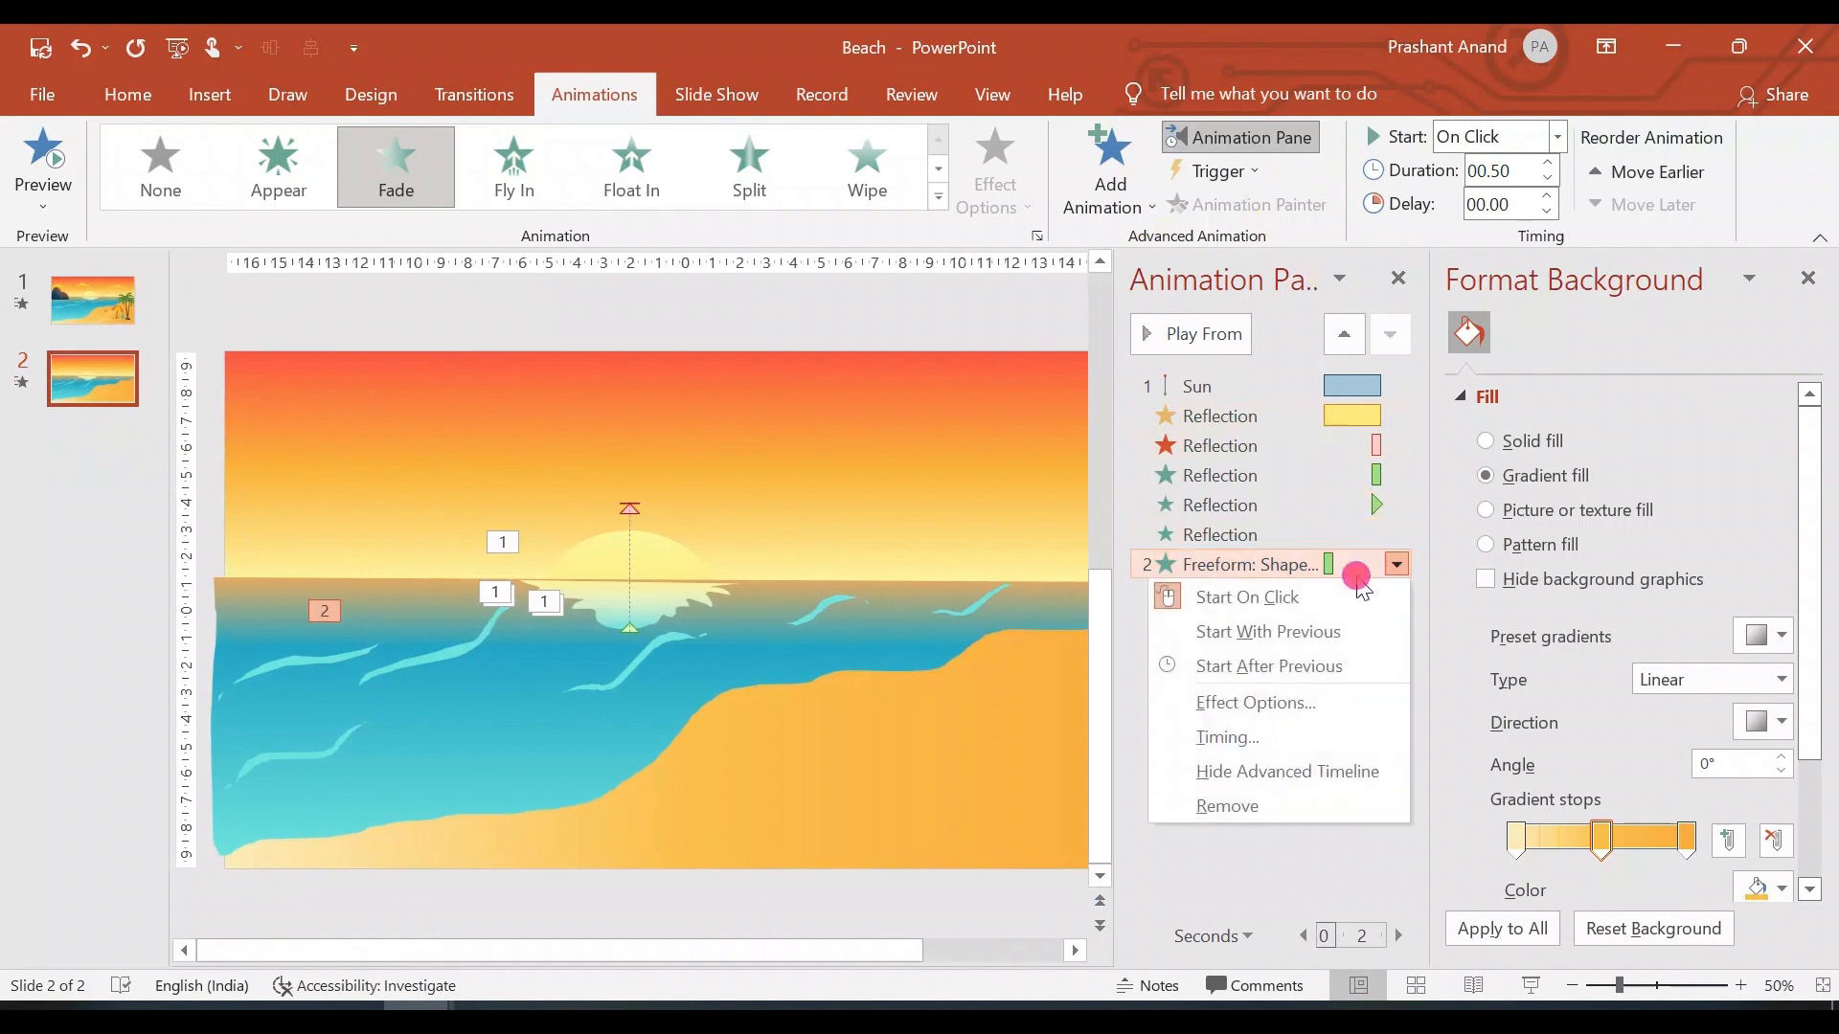
pyautogui.click(1299, 634)
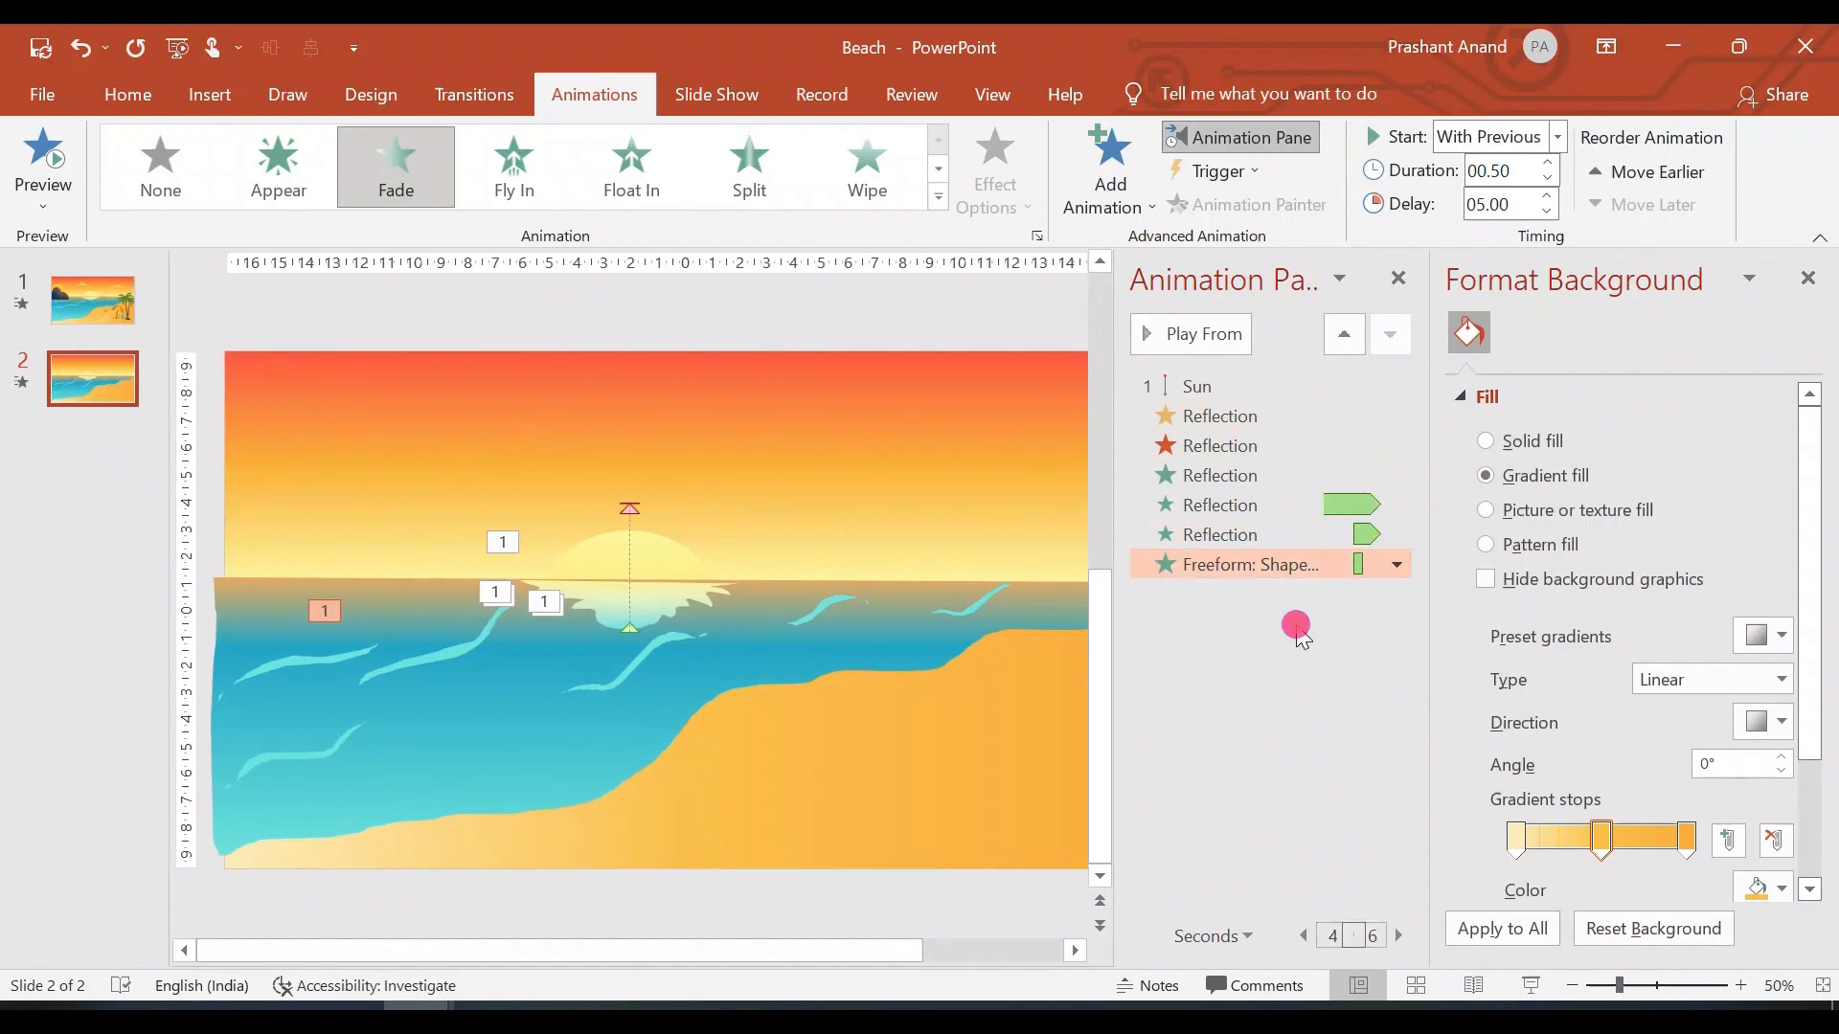
# Step: Set the delay of the long wave's Fade entrance to 0 seconds
pyautogui.click(1488, 208)
pyautogui.click(1482, 209)
pyautogui.press('Return')
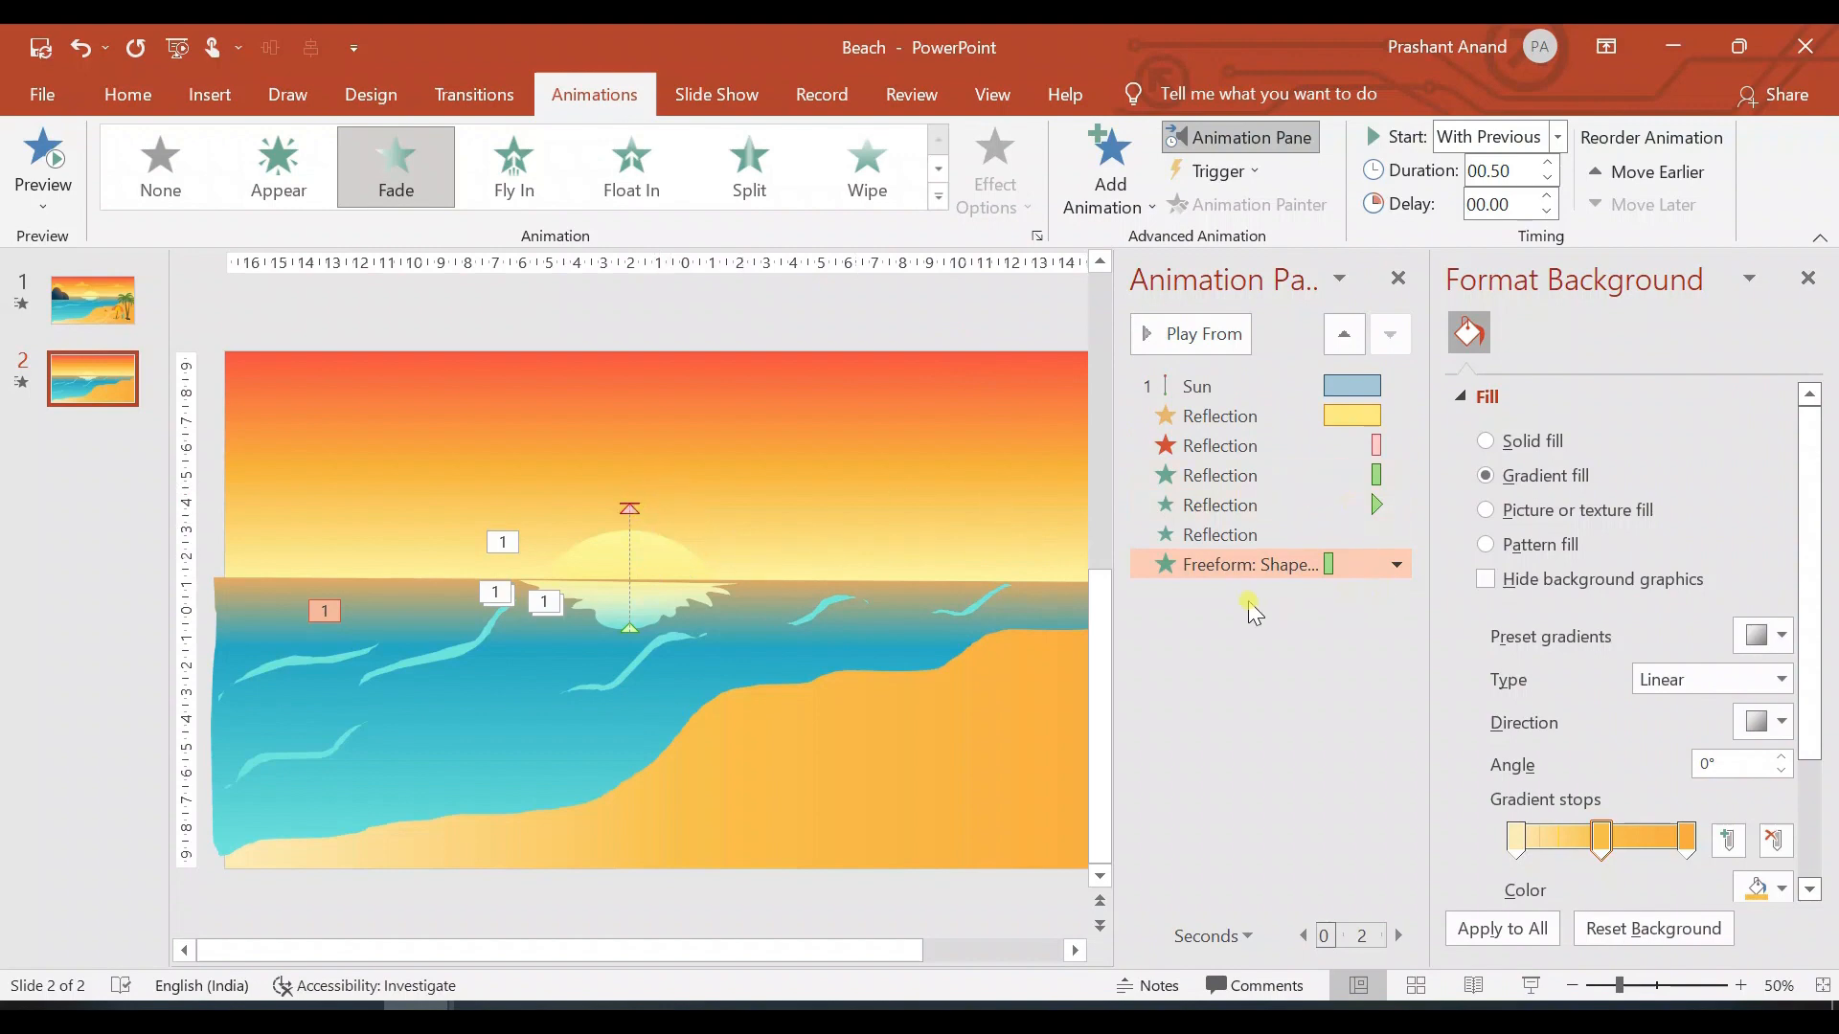
# Step: Add a downward Lines motion path to the long wave left of the sun's reflection
pyautogui.click(1102, 173)
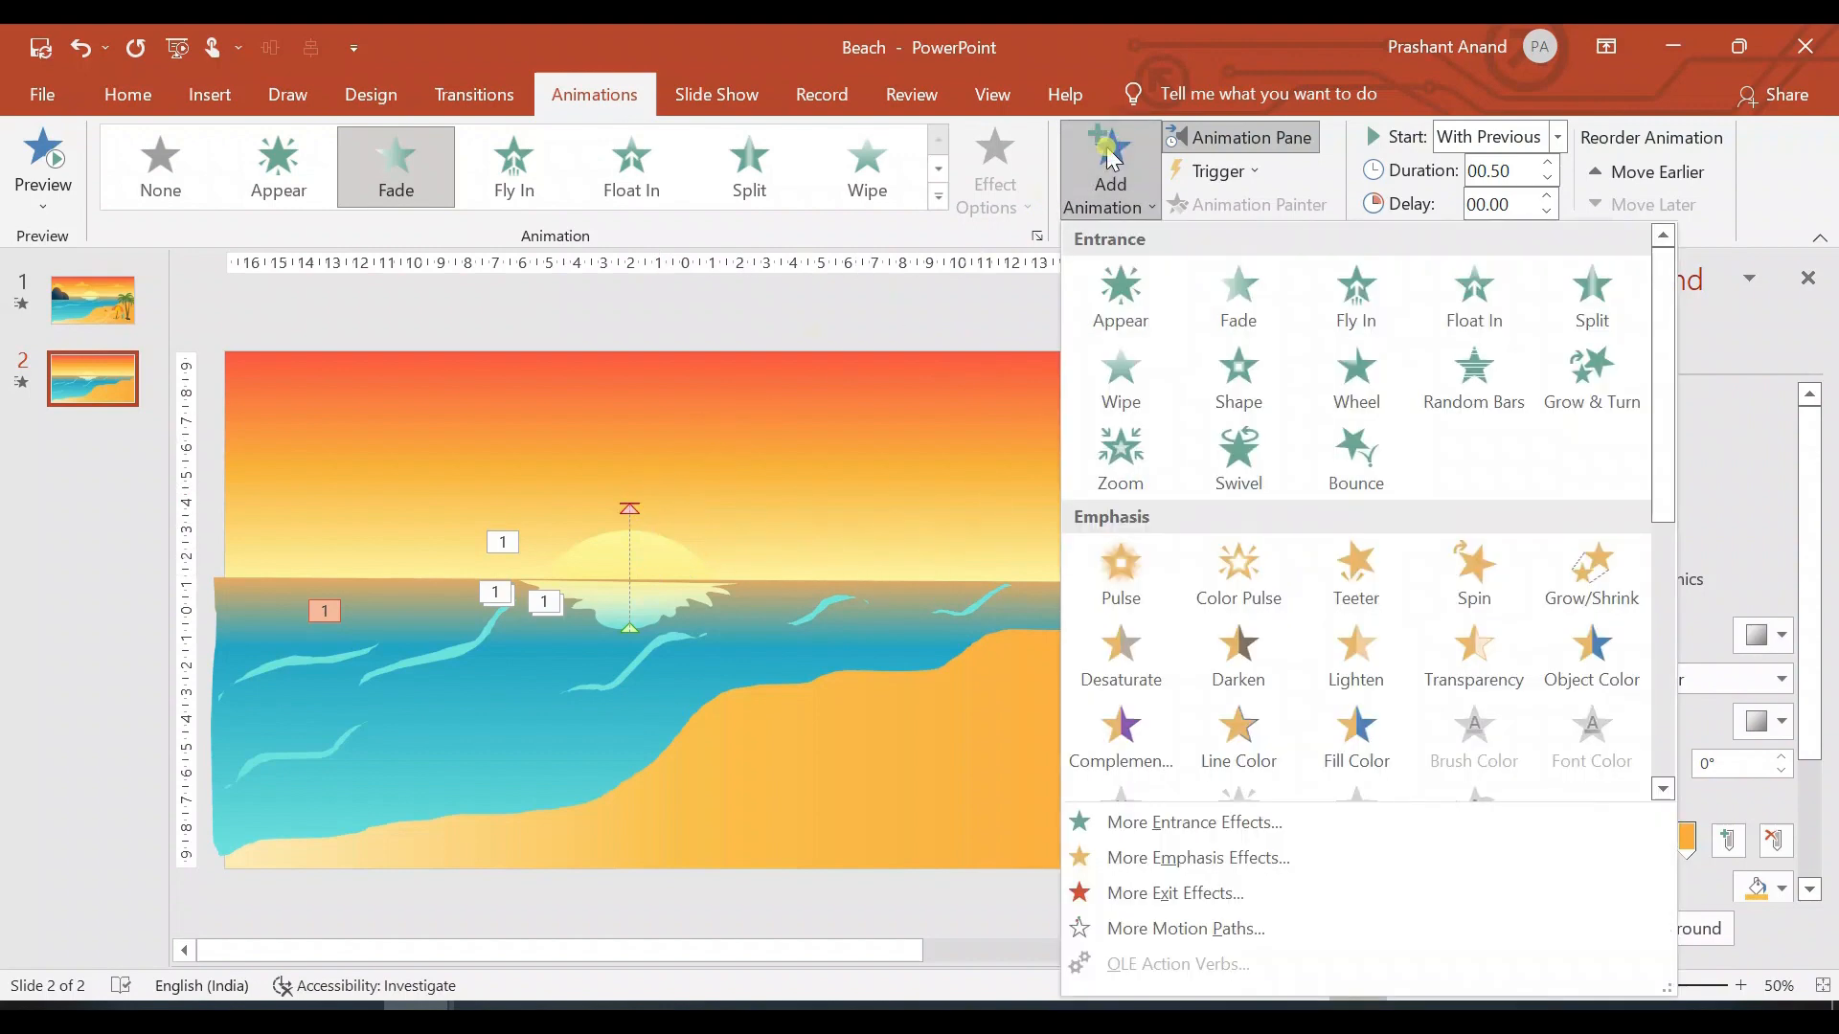
pyautogui.moveTo(1661, 402); pyautogui.dragTo(1661, 671)
pyautogui.click(1121, 704)
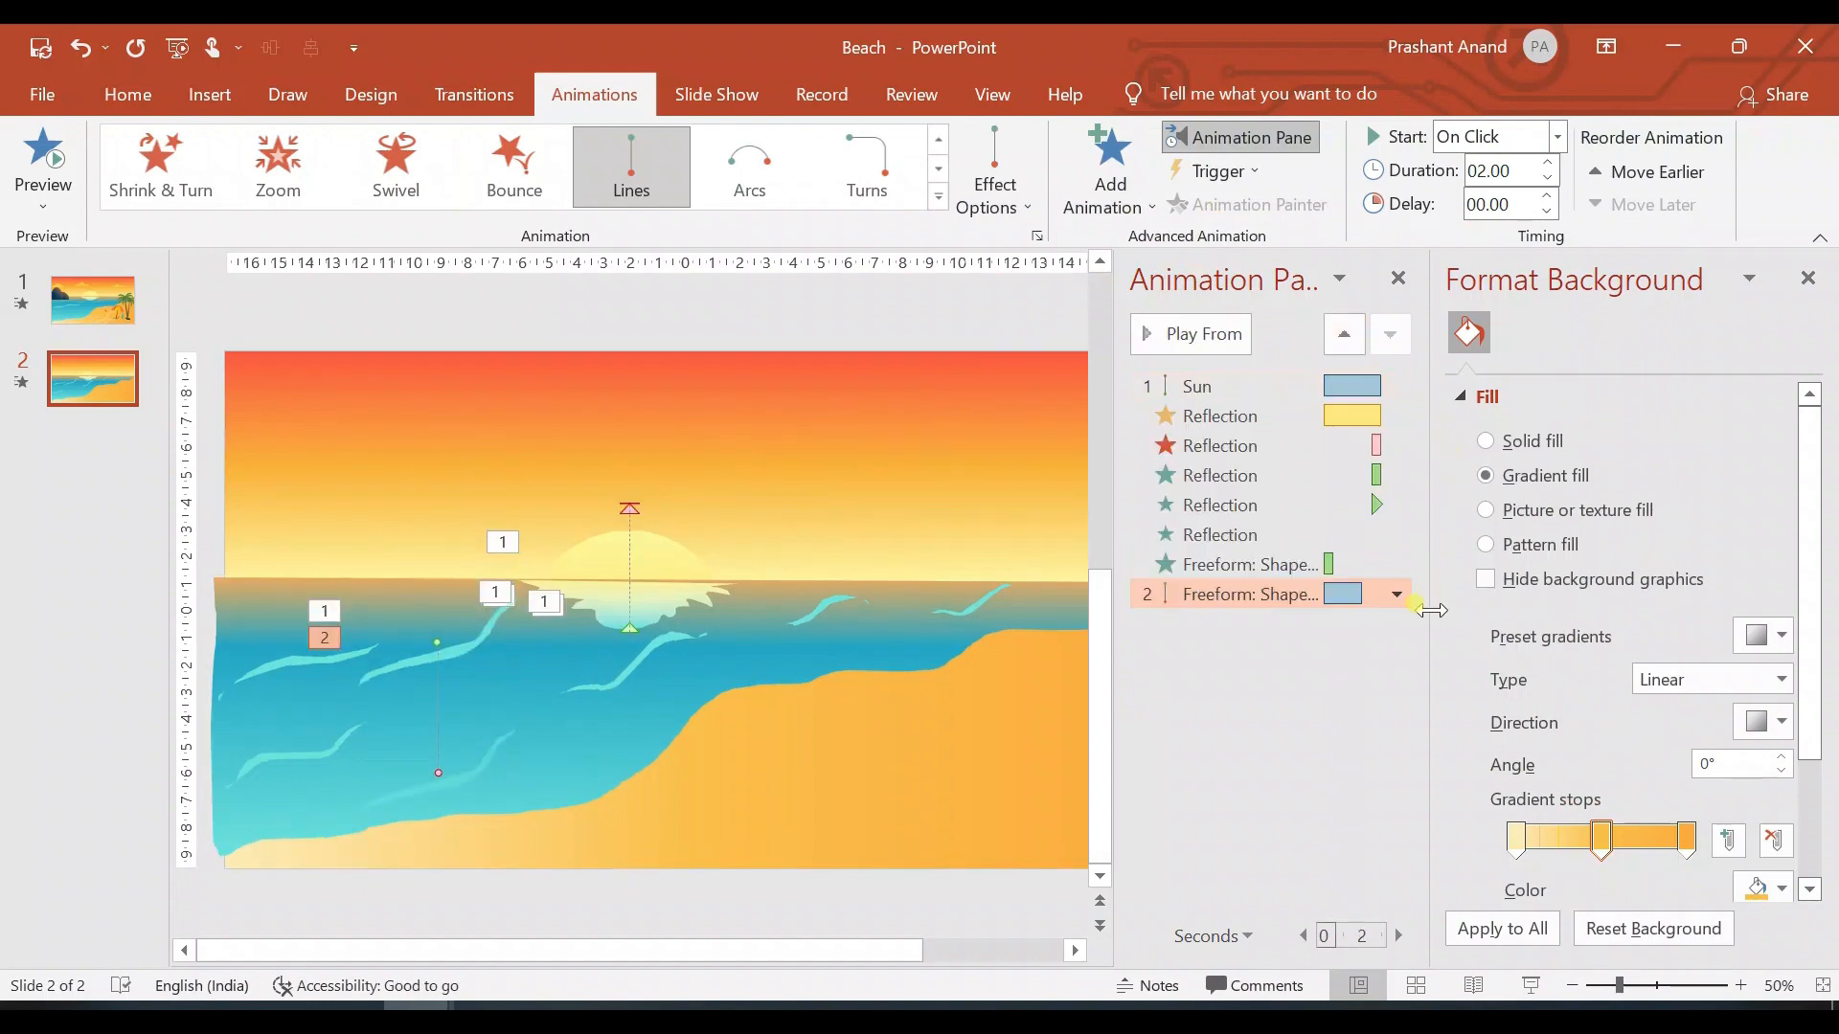
# Step: Set the duration of the long wave's motion path to 5 seconds (Very Slow)
pyautogui.click(1396, 595)
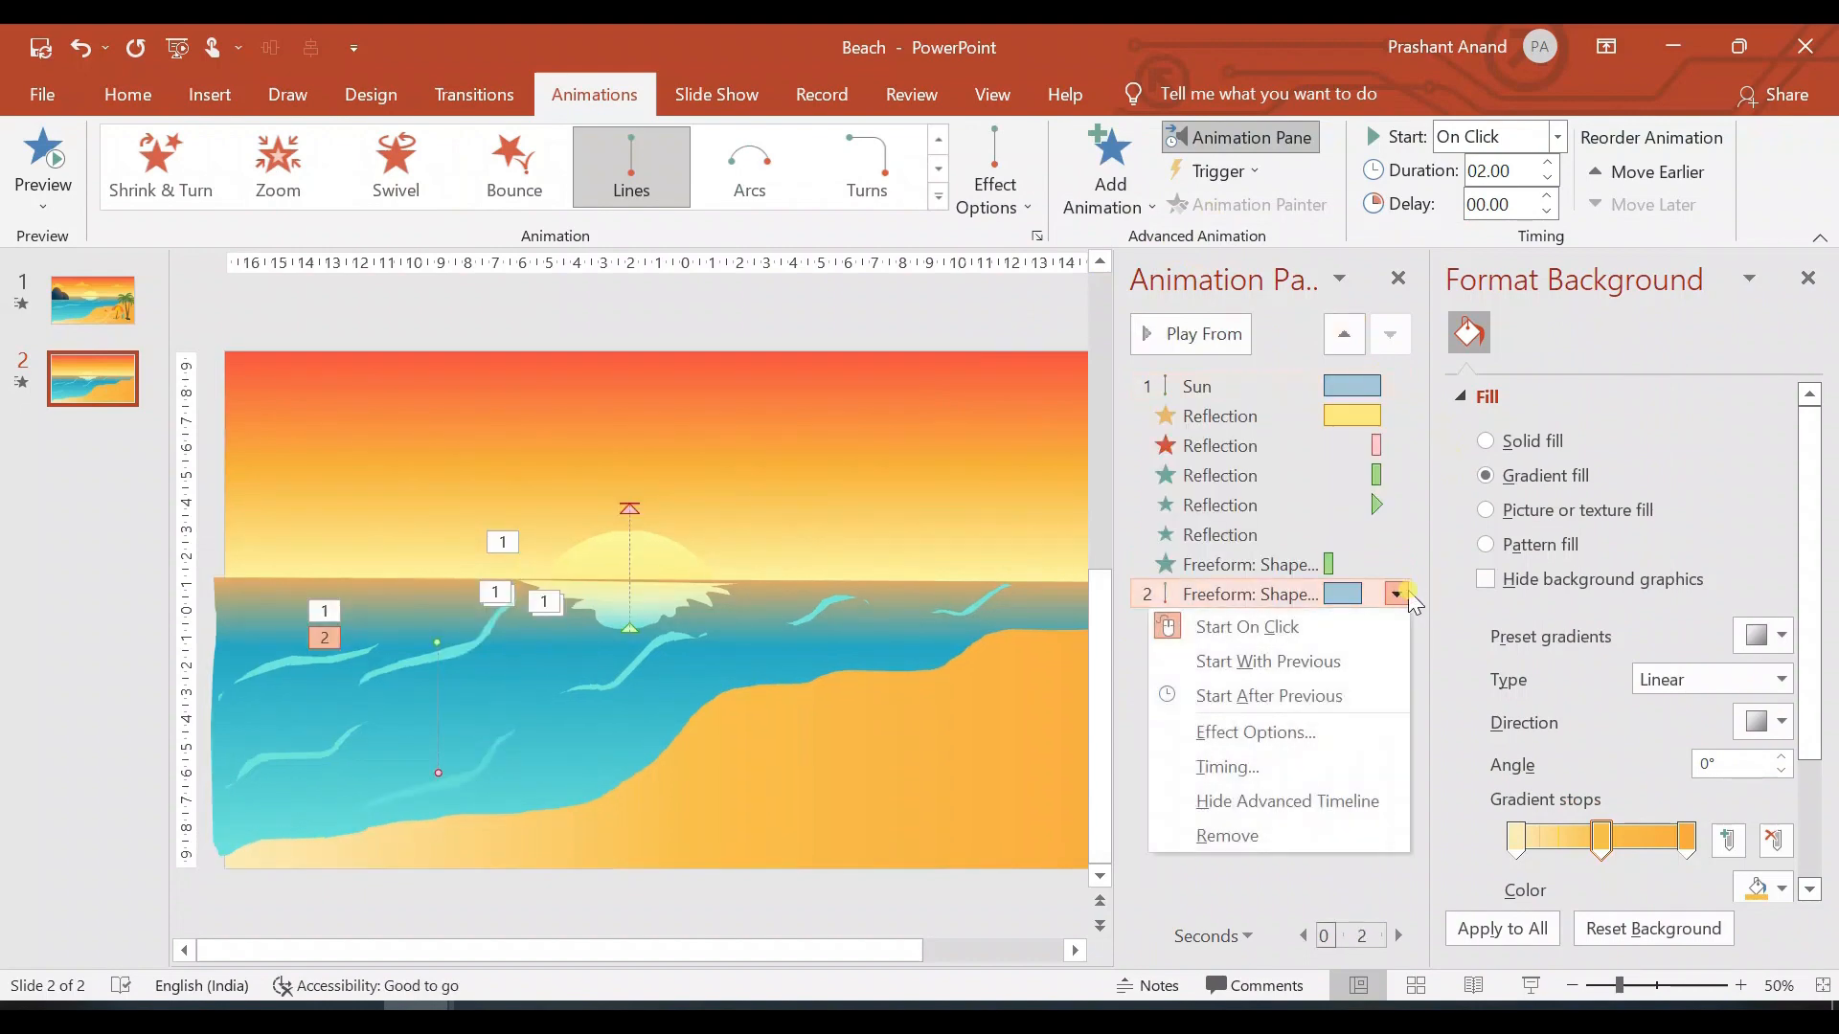
pyautogui.click(1365, 734)
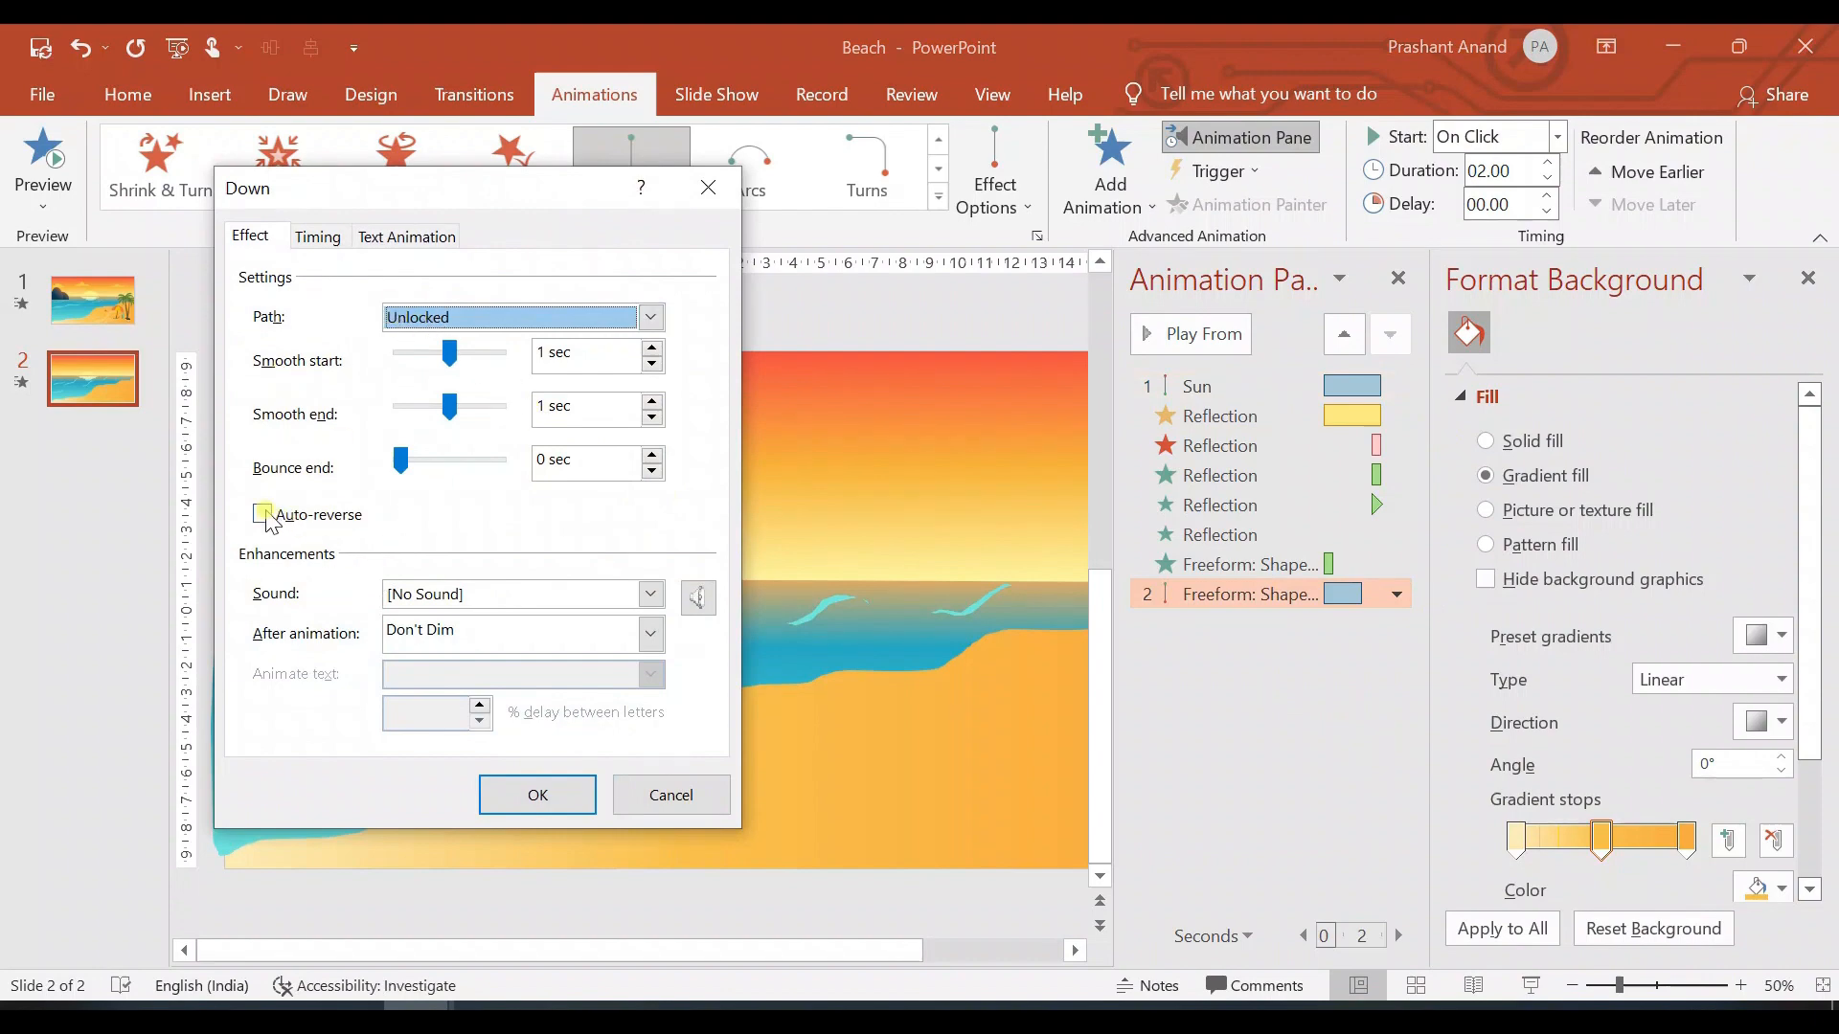
pyautogui.click(319, 237)
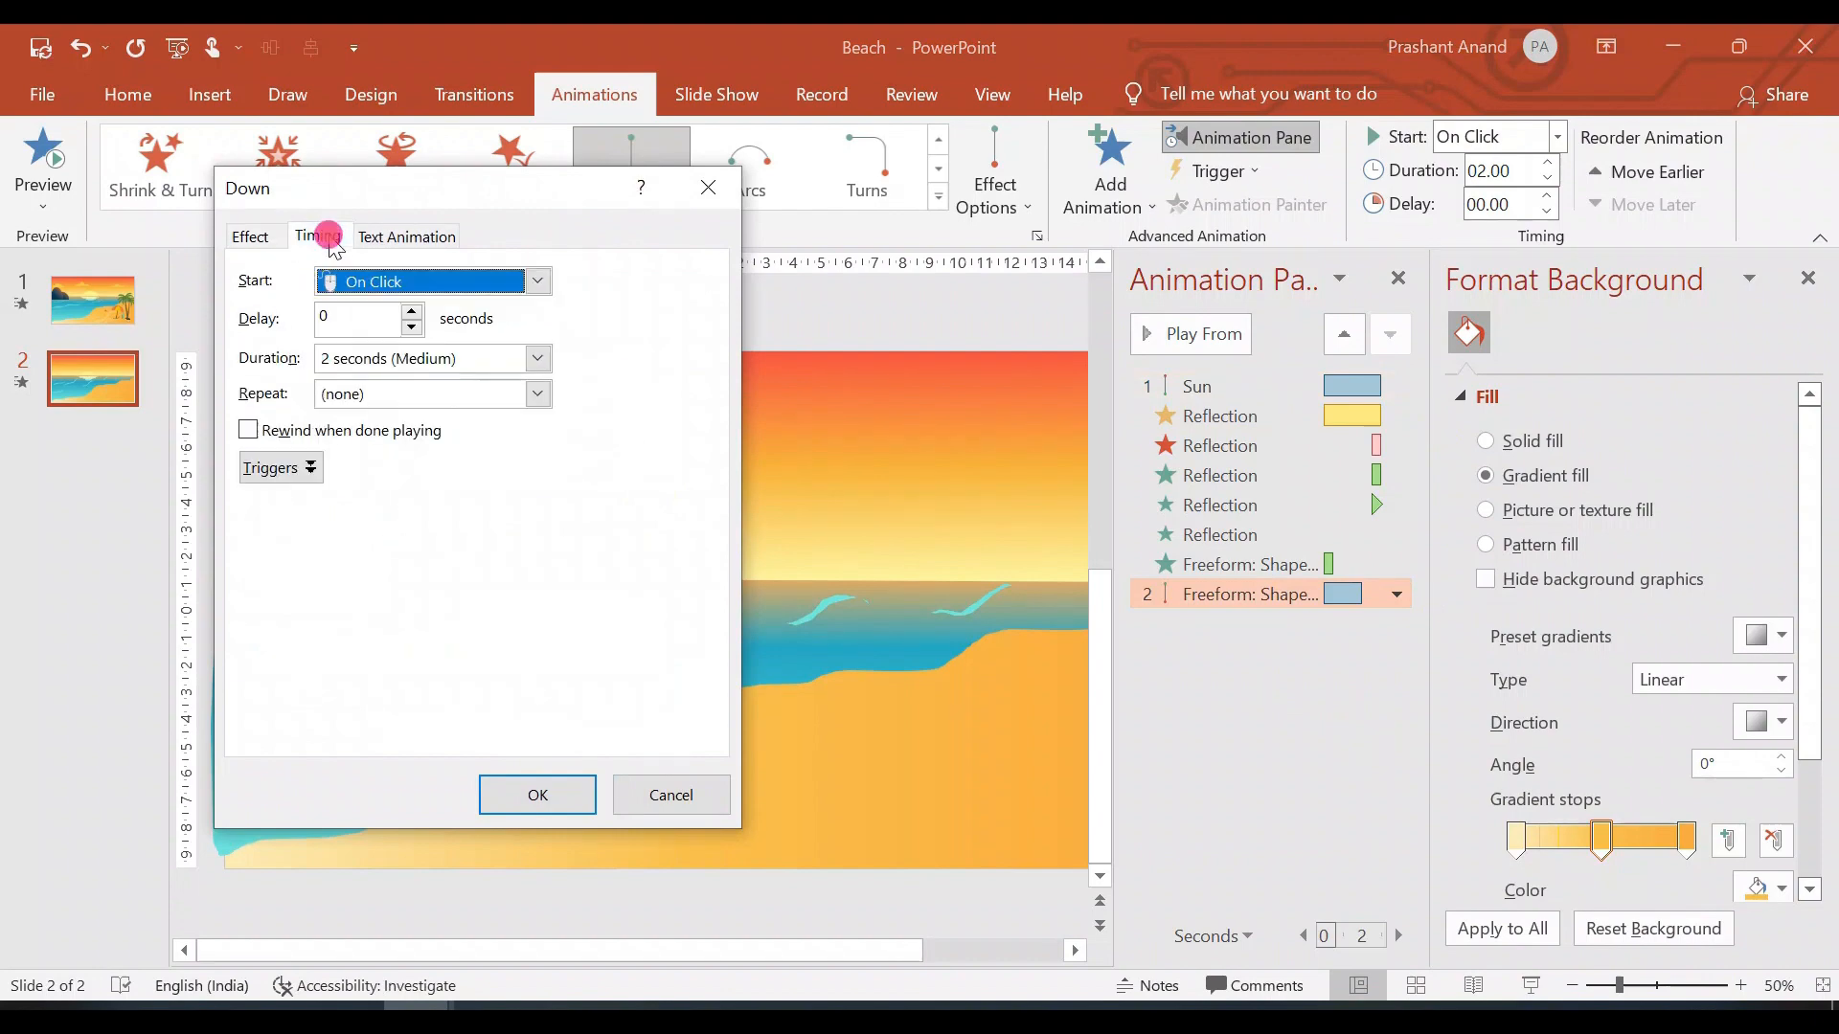
pyautogui.click(538, 358)
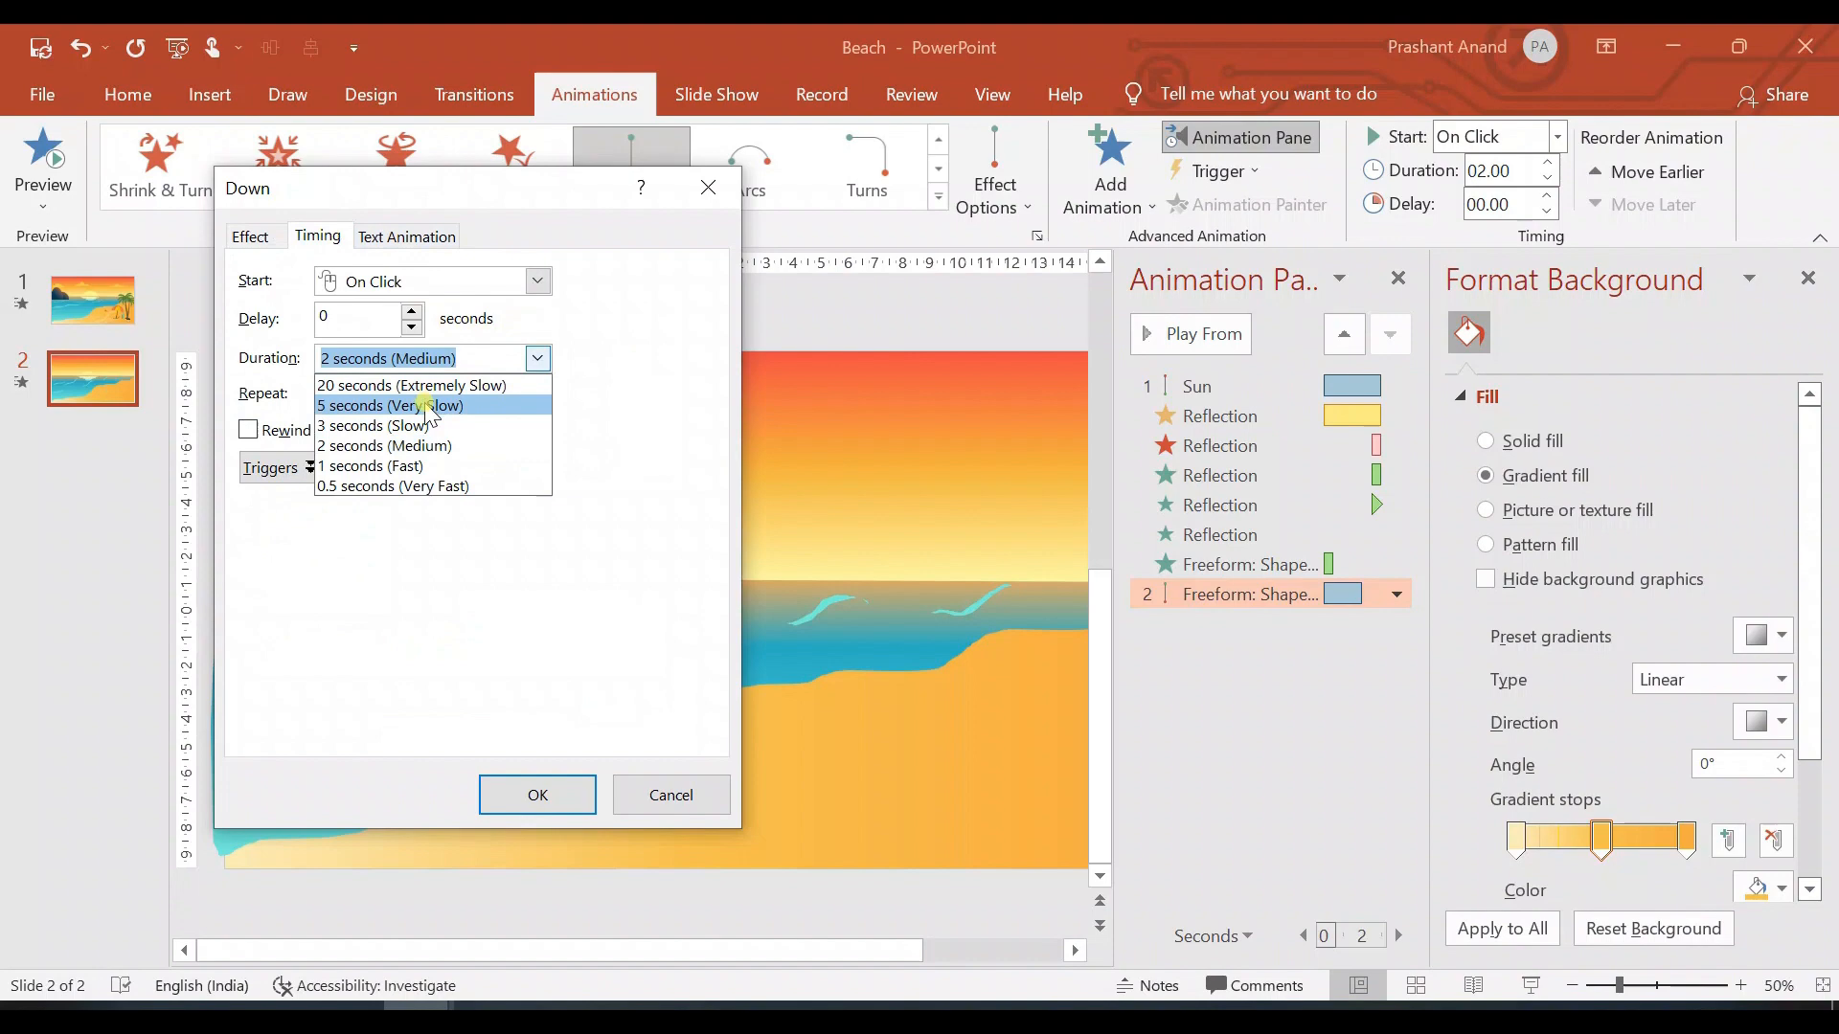
pyautogui.click(429, 407)
pyautogui.click(568, 816)
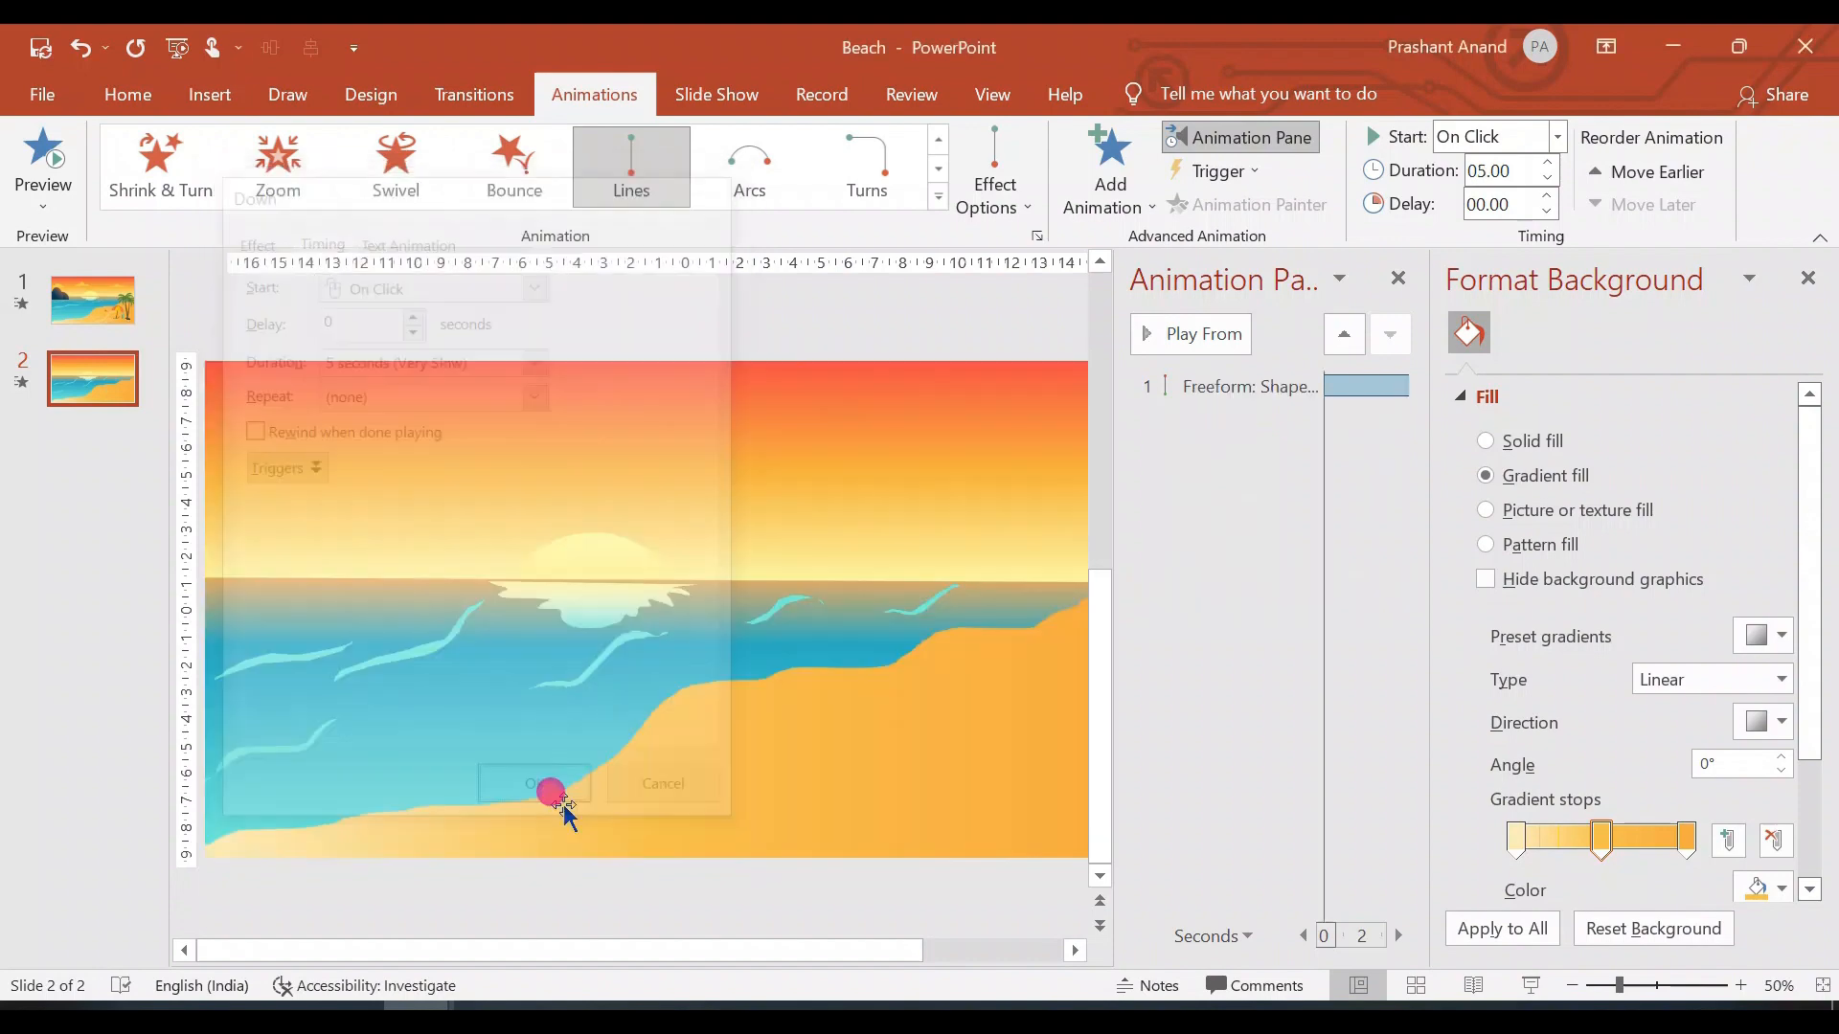
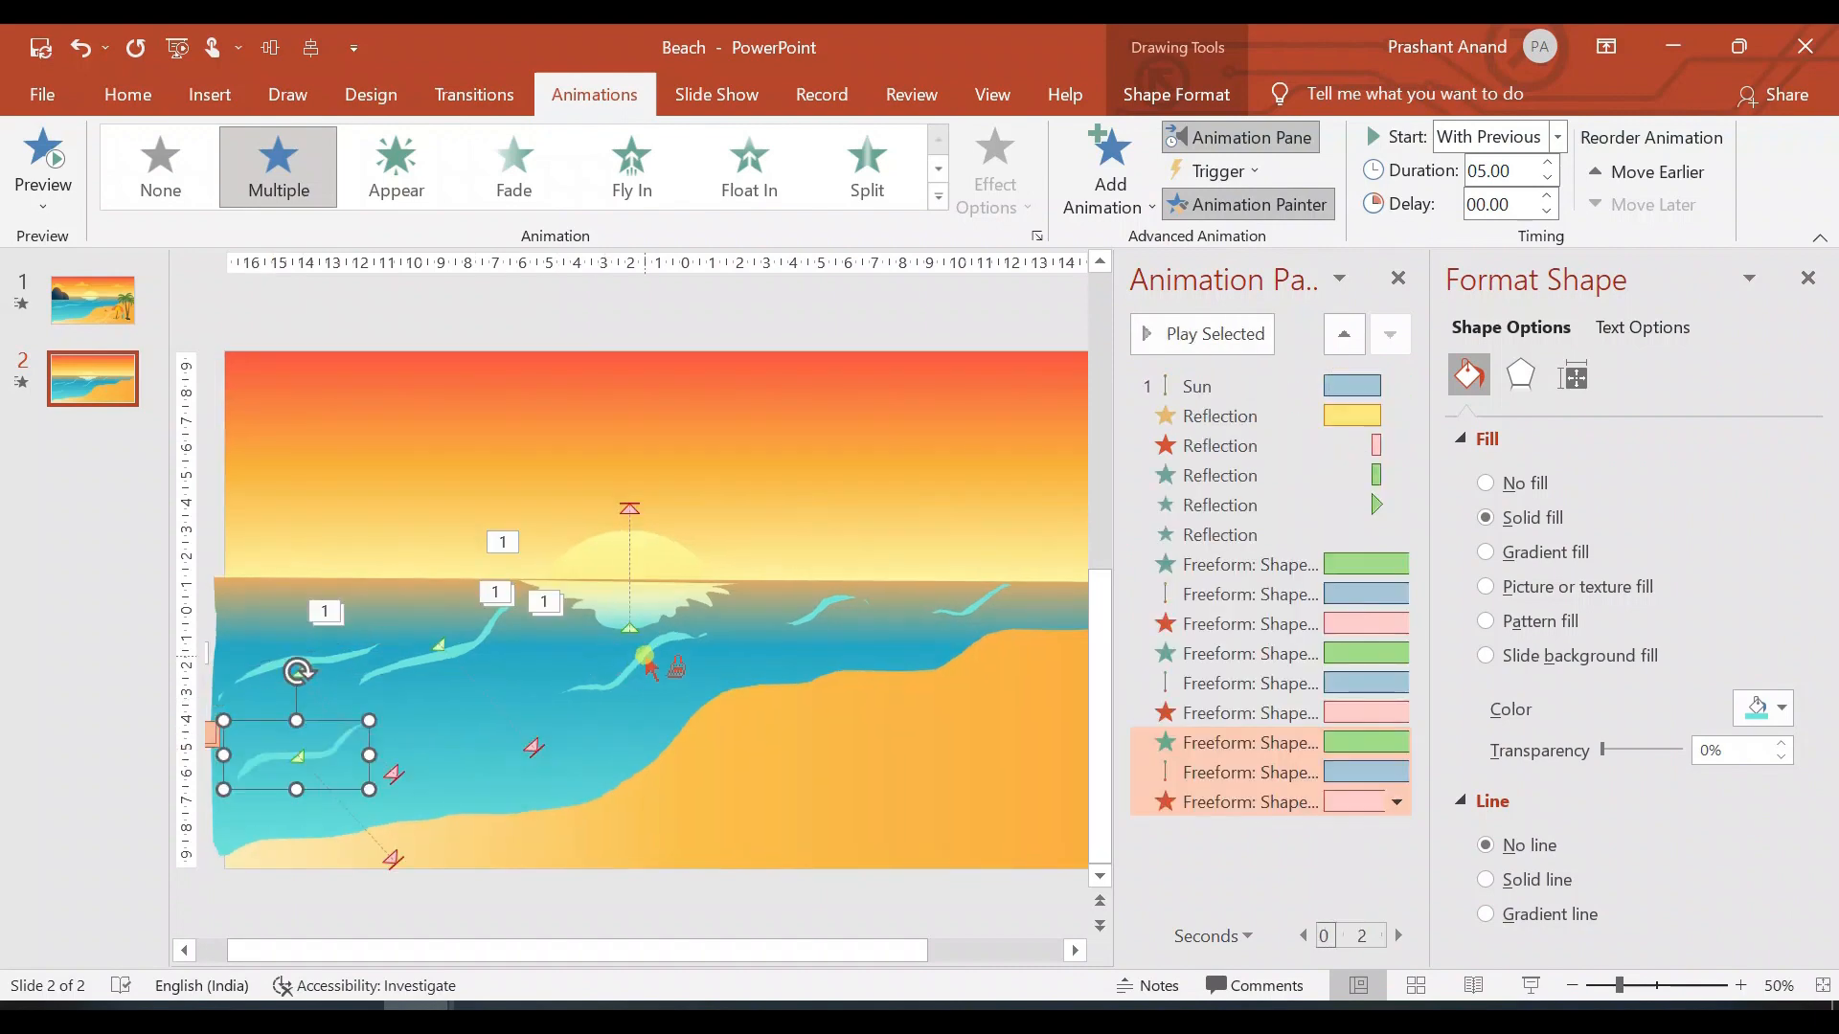
# Step: Apply the copied wave animations to the wave below the sun's reflection and the two waves near the right shore
pyautogui.click(648, 664)
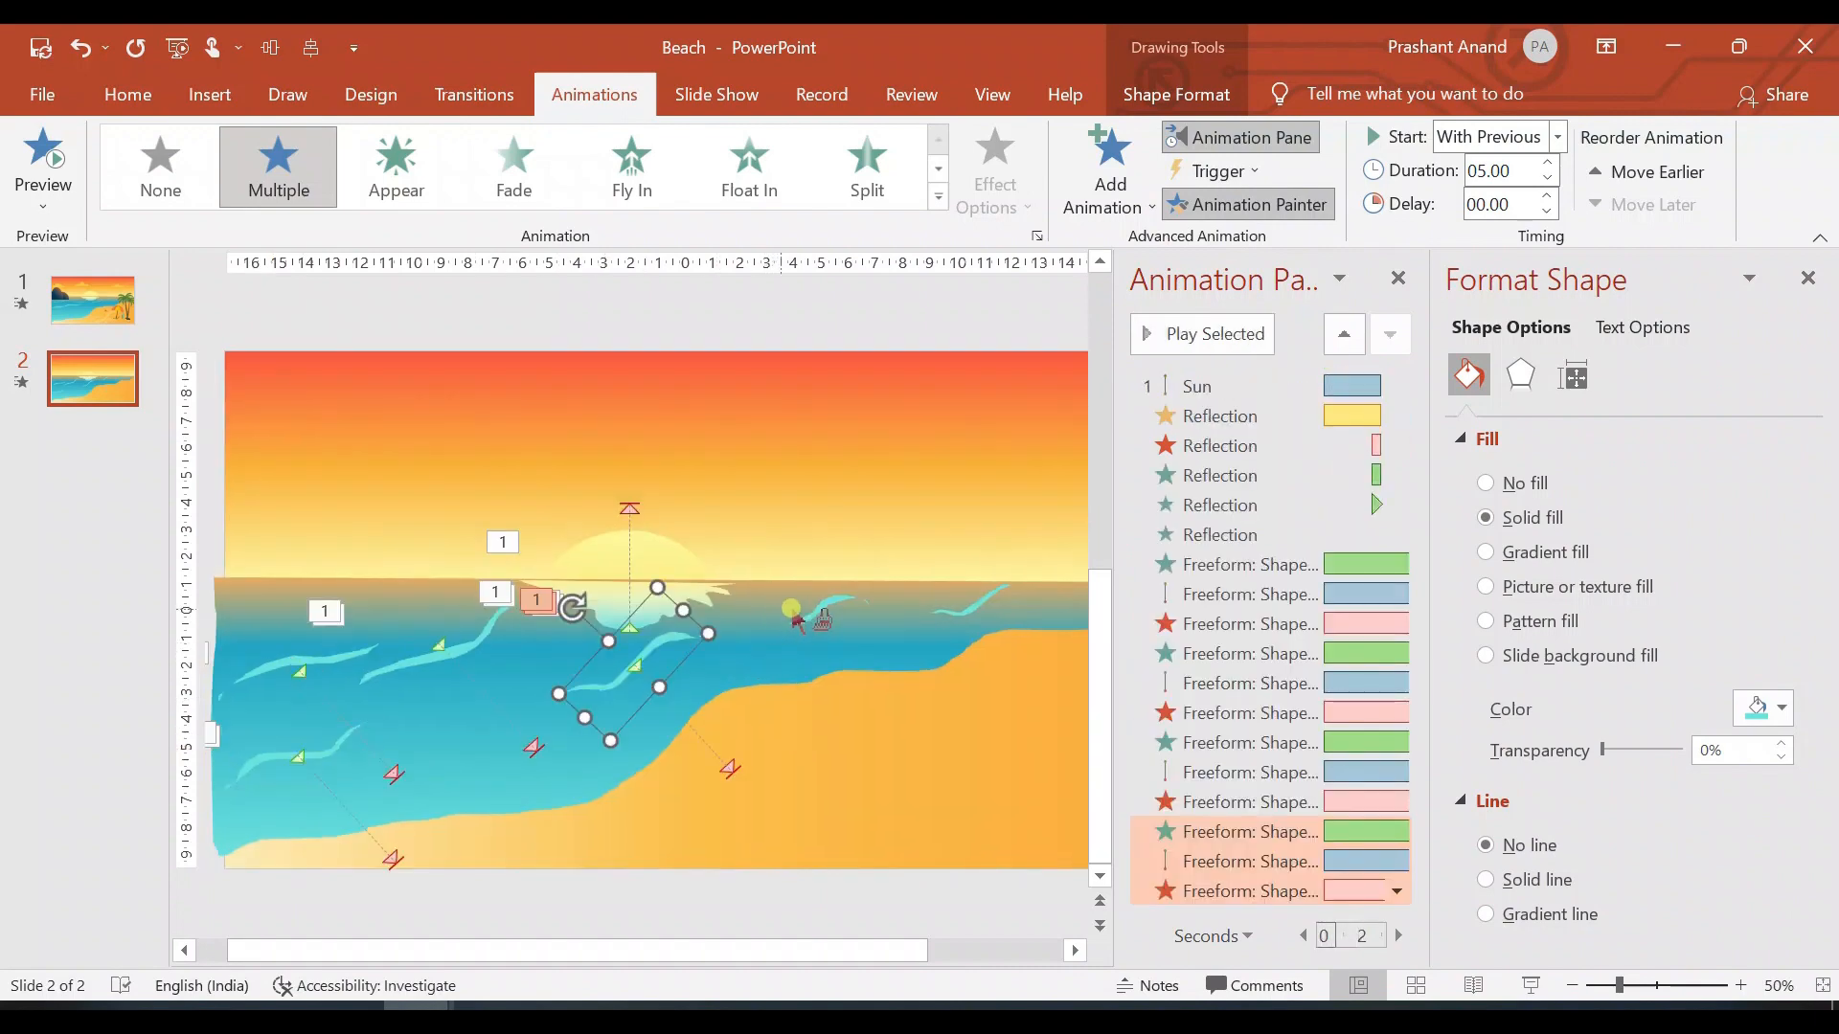
pyautogui.click(833, 609)
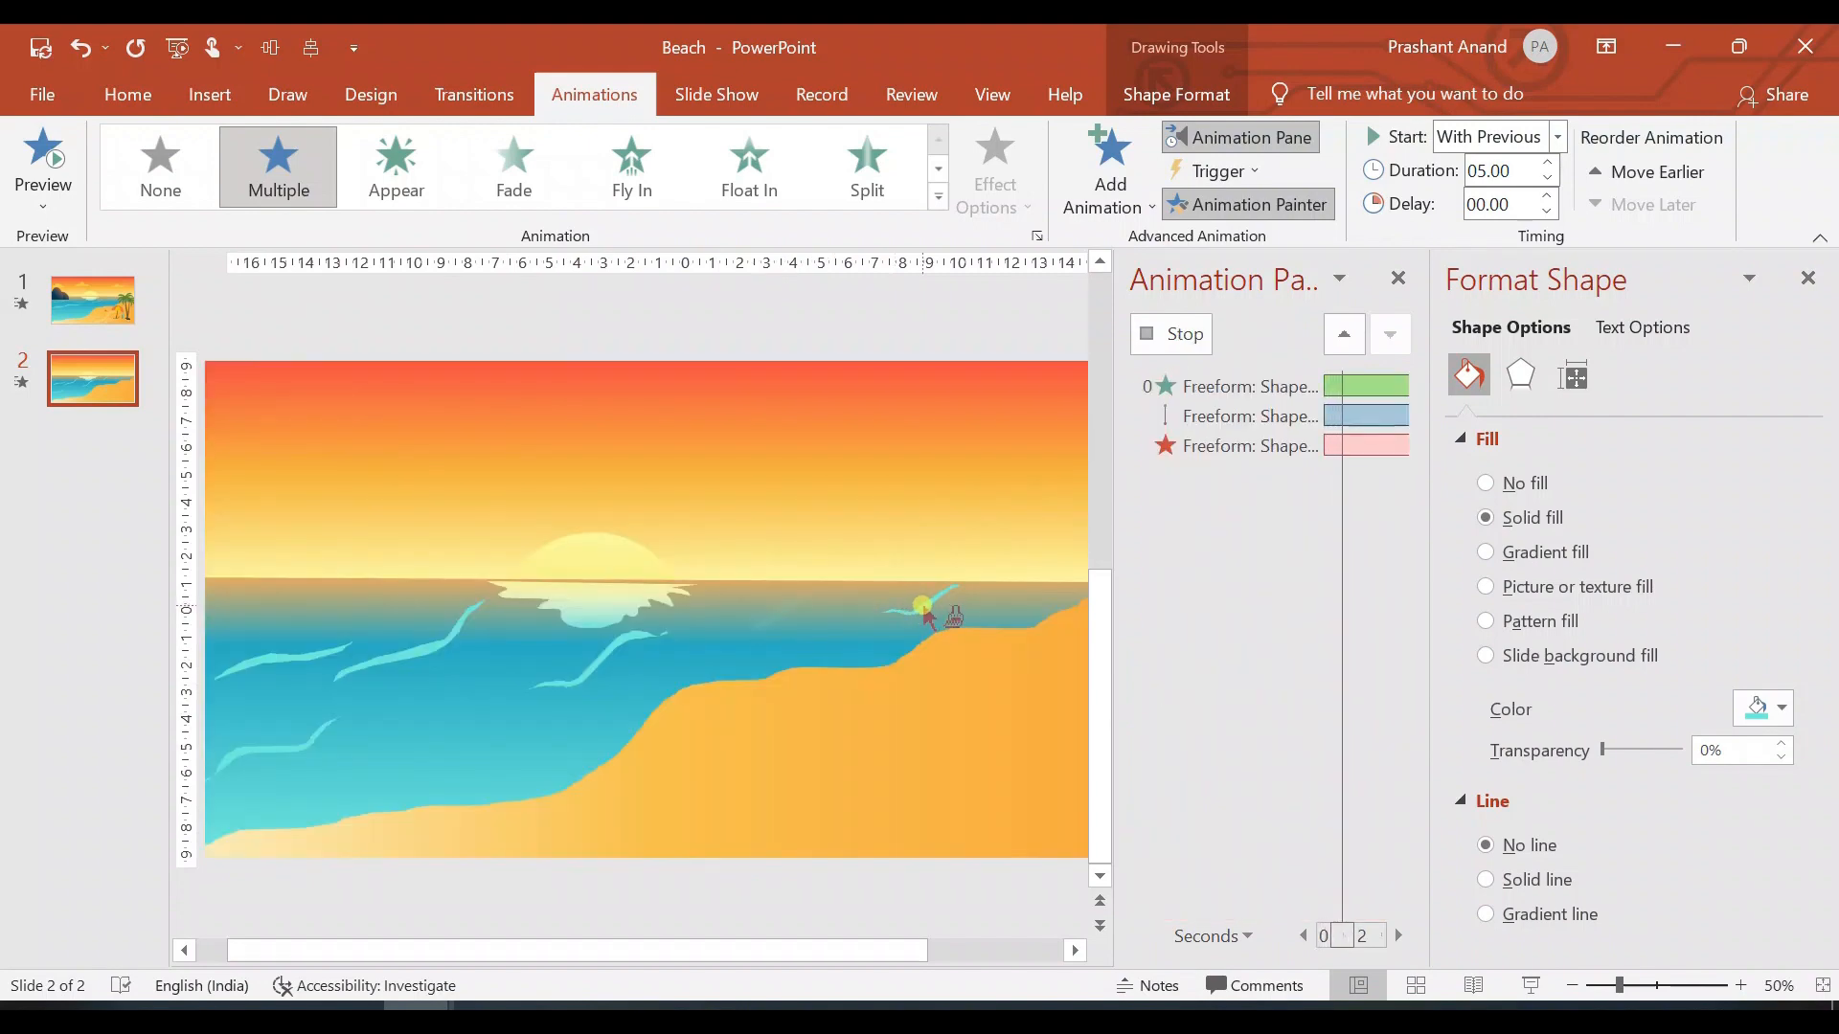
pyautogui.click(962, 615)
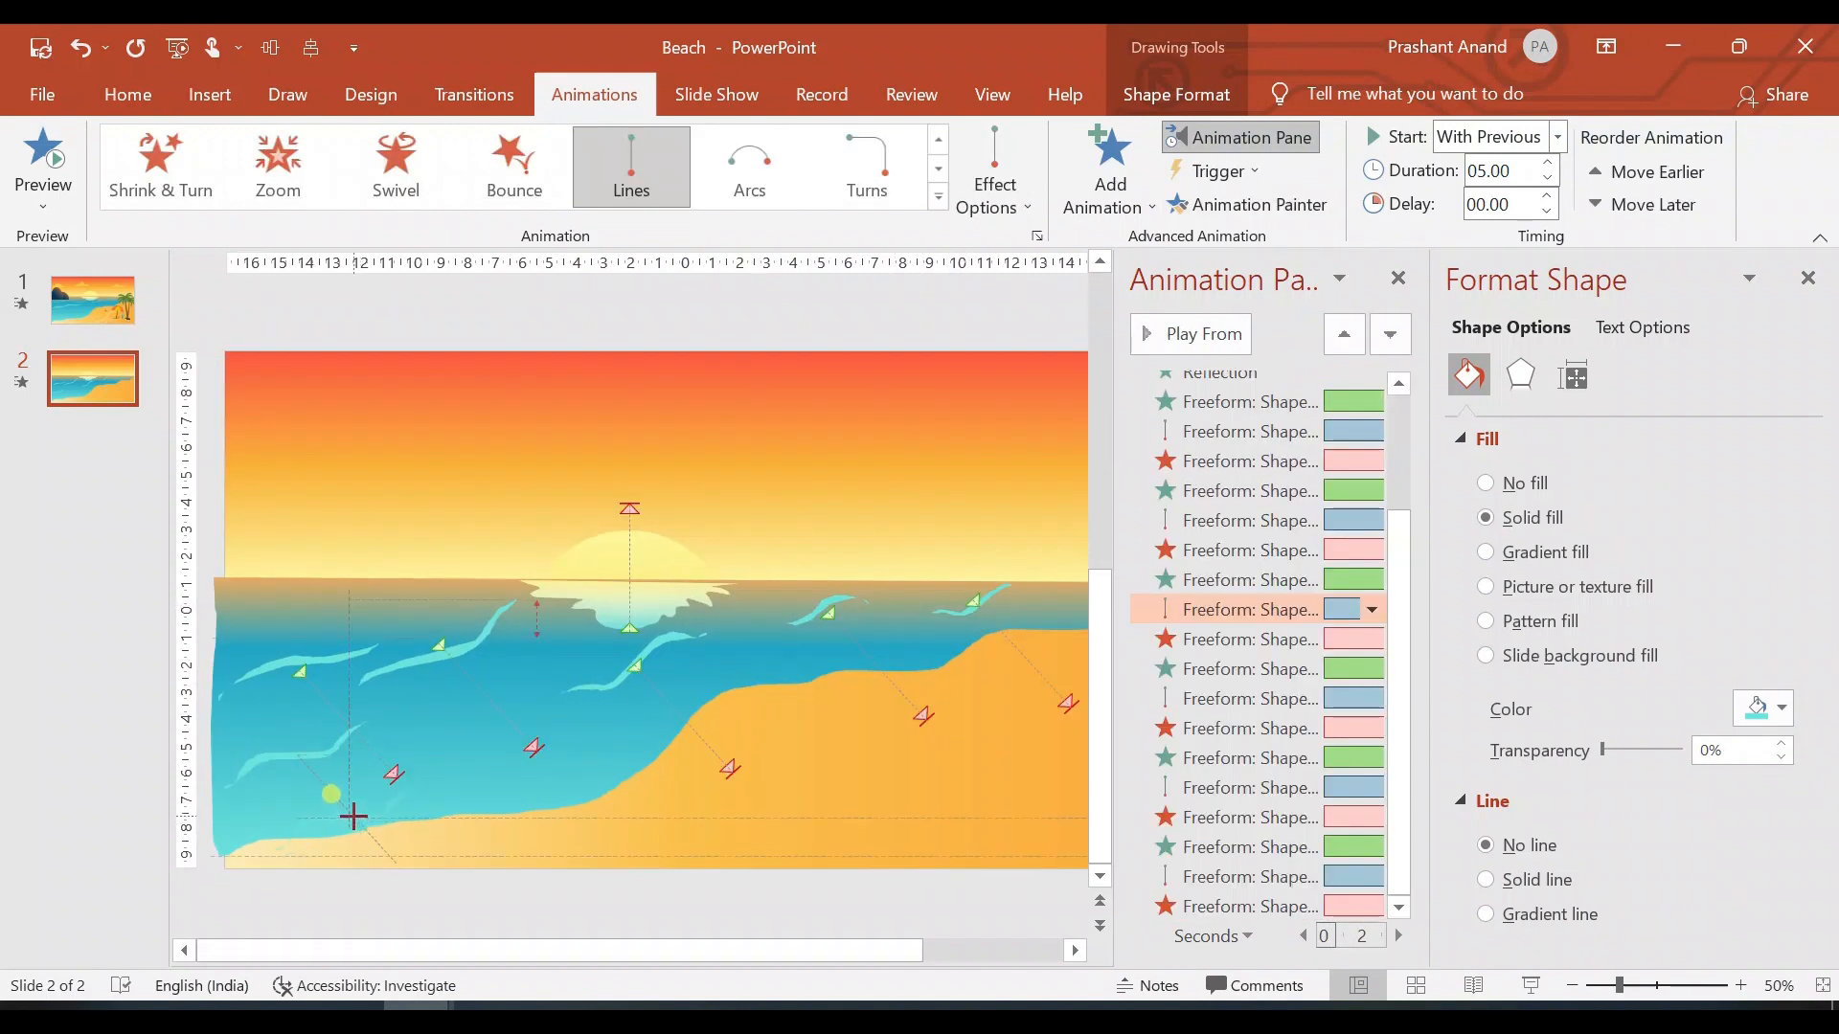
# Step: Move the motion path end points of the lower-left wave, the wave below the reflection and the right-hand waves closer to the shoreline
pyautogui.click(354, 810)
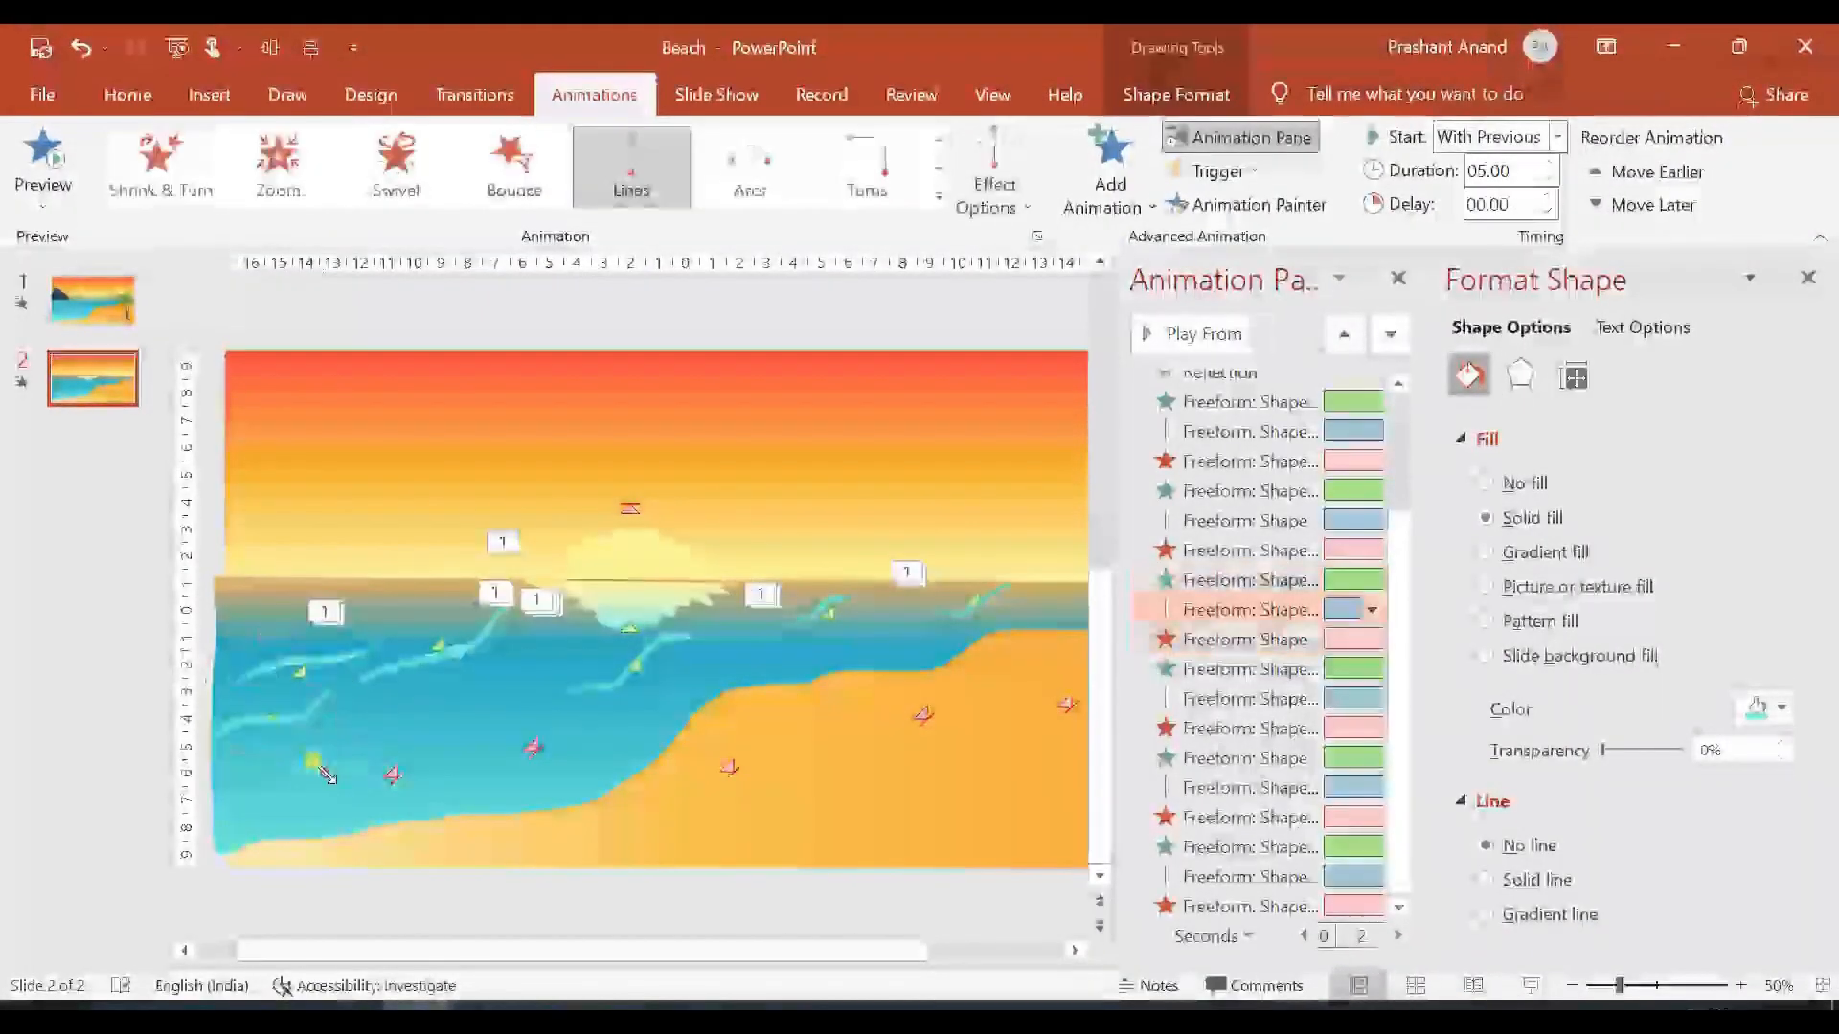
pyautogui.click(627, 666)
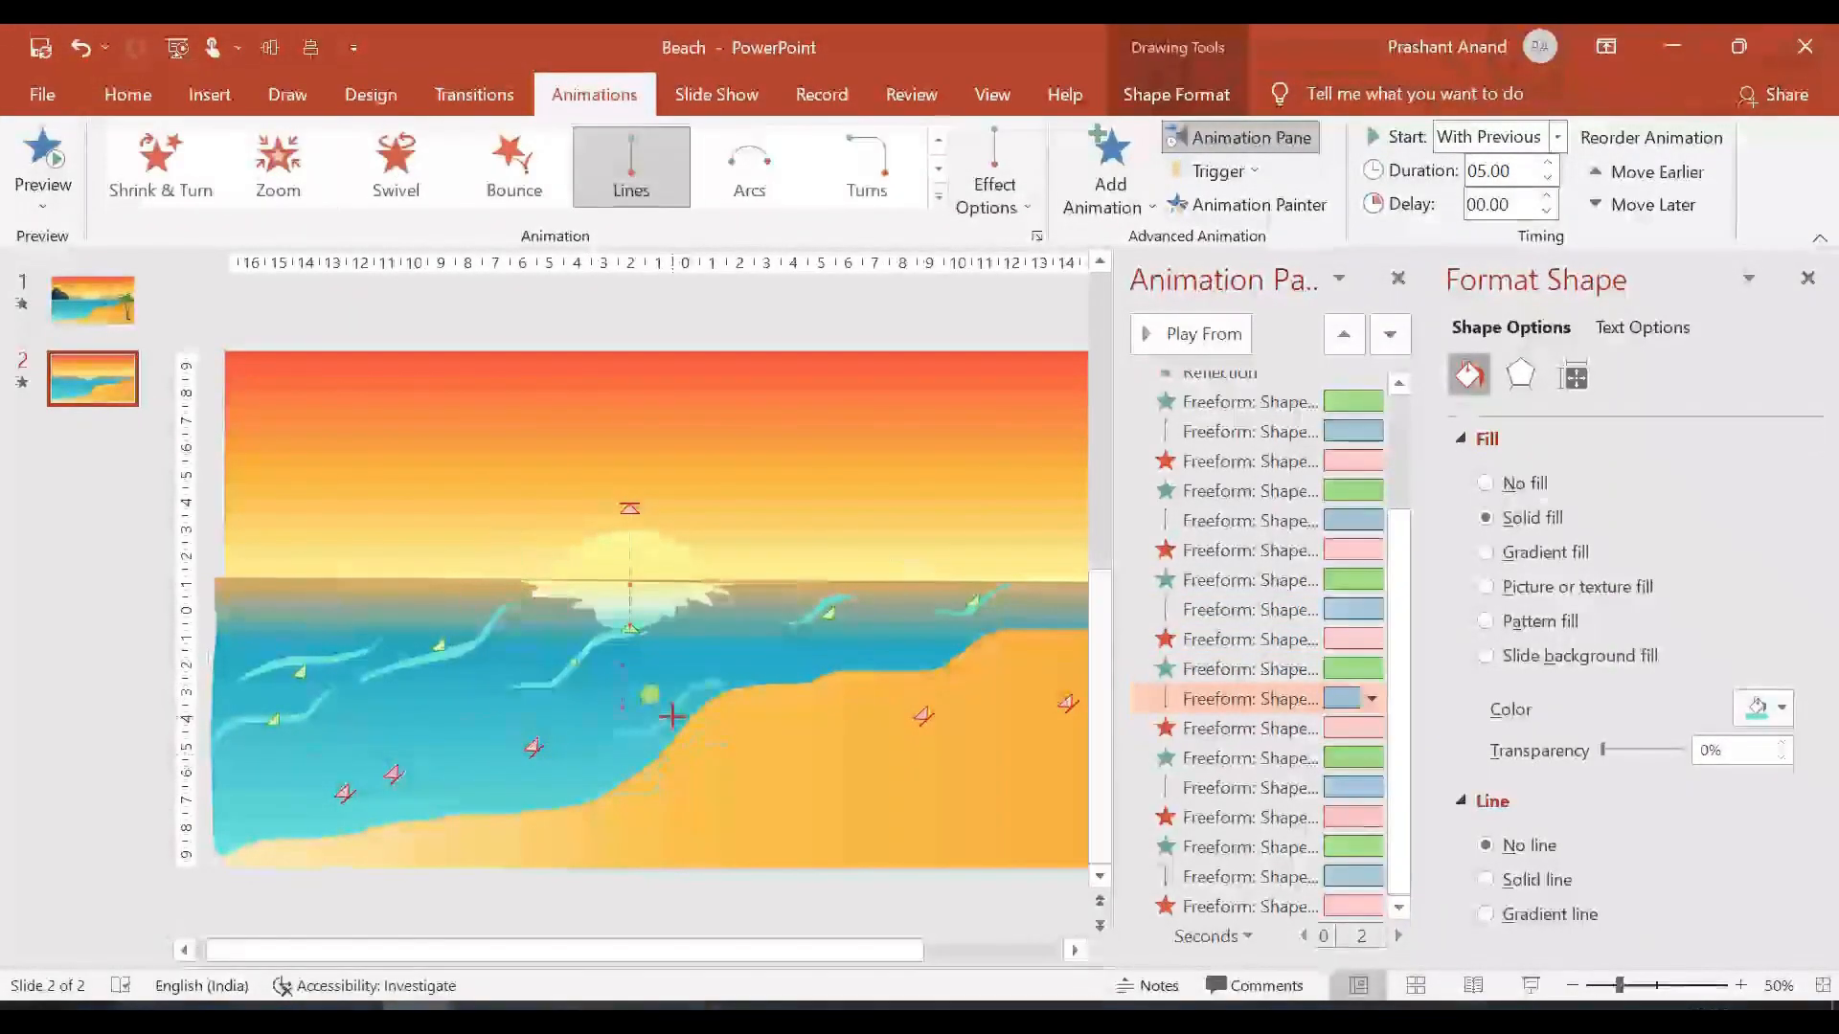
pyautogui.click(807, 611)
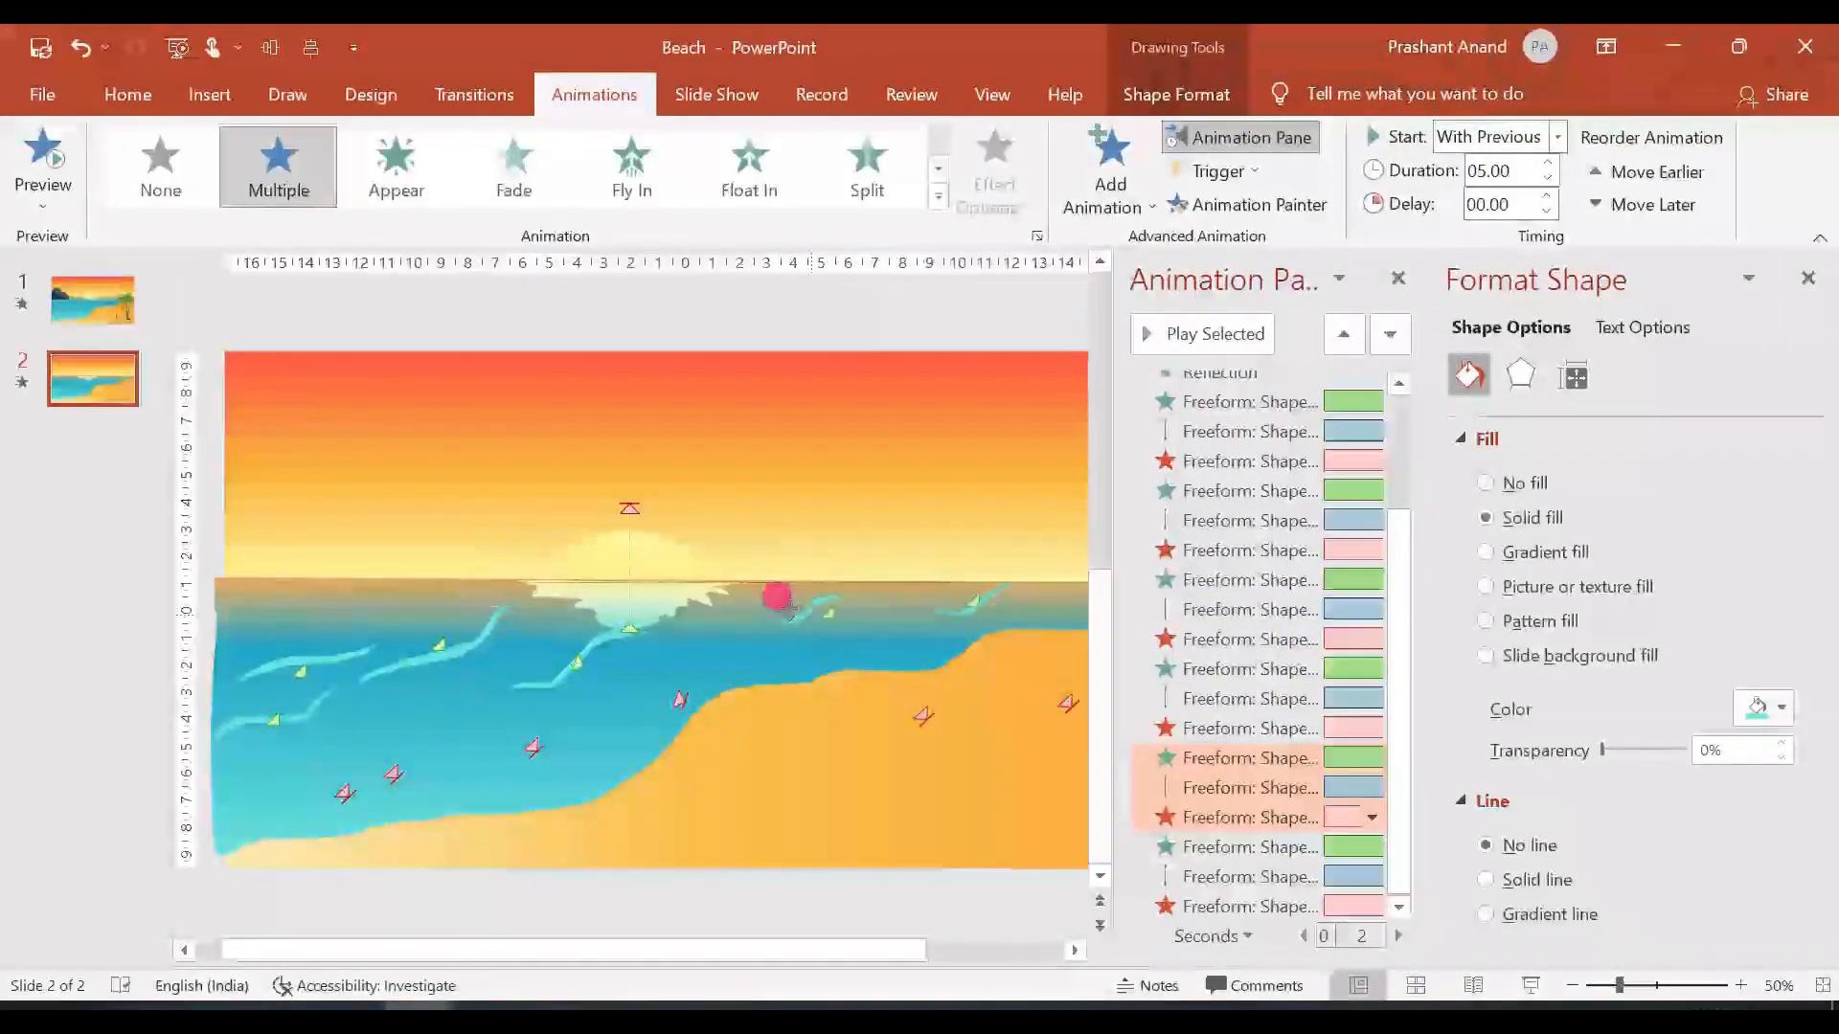
pyautogui.click(835, 666)
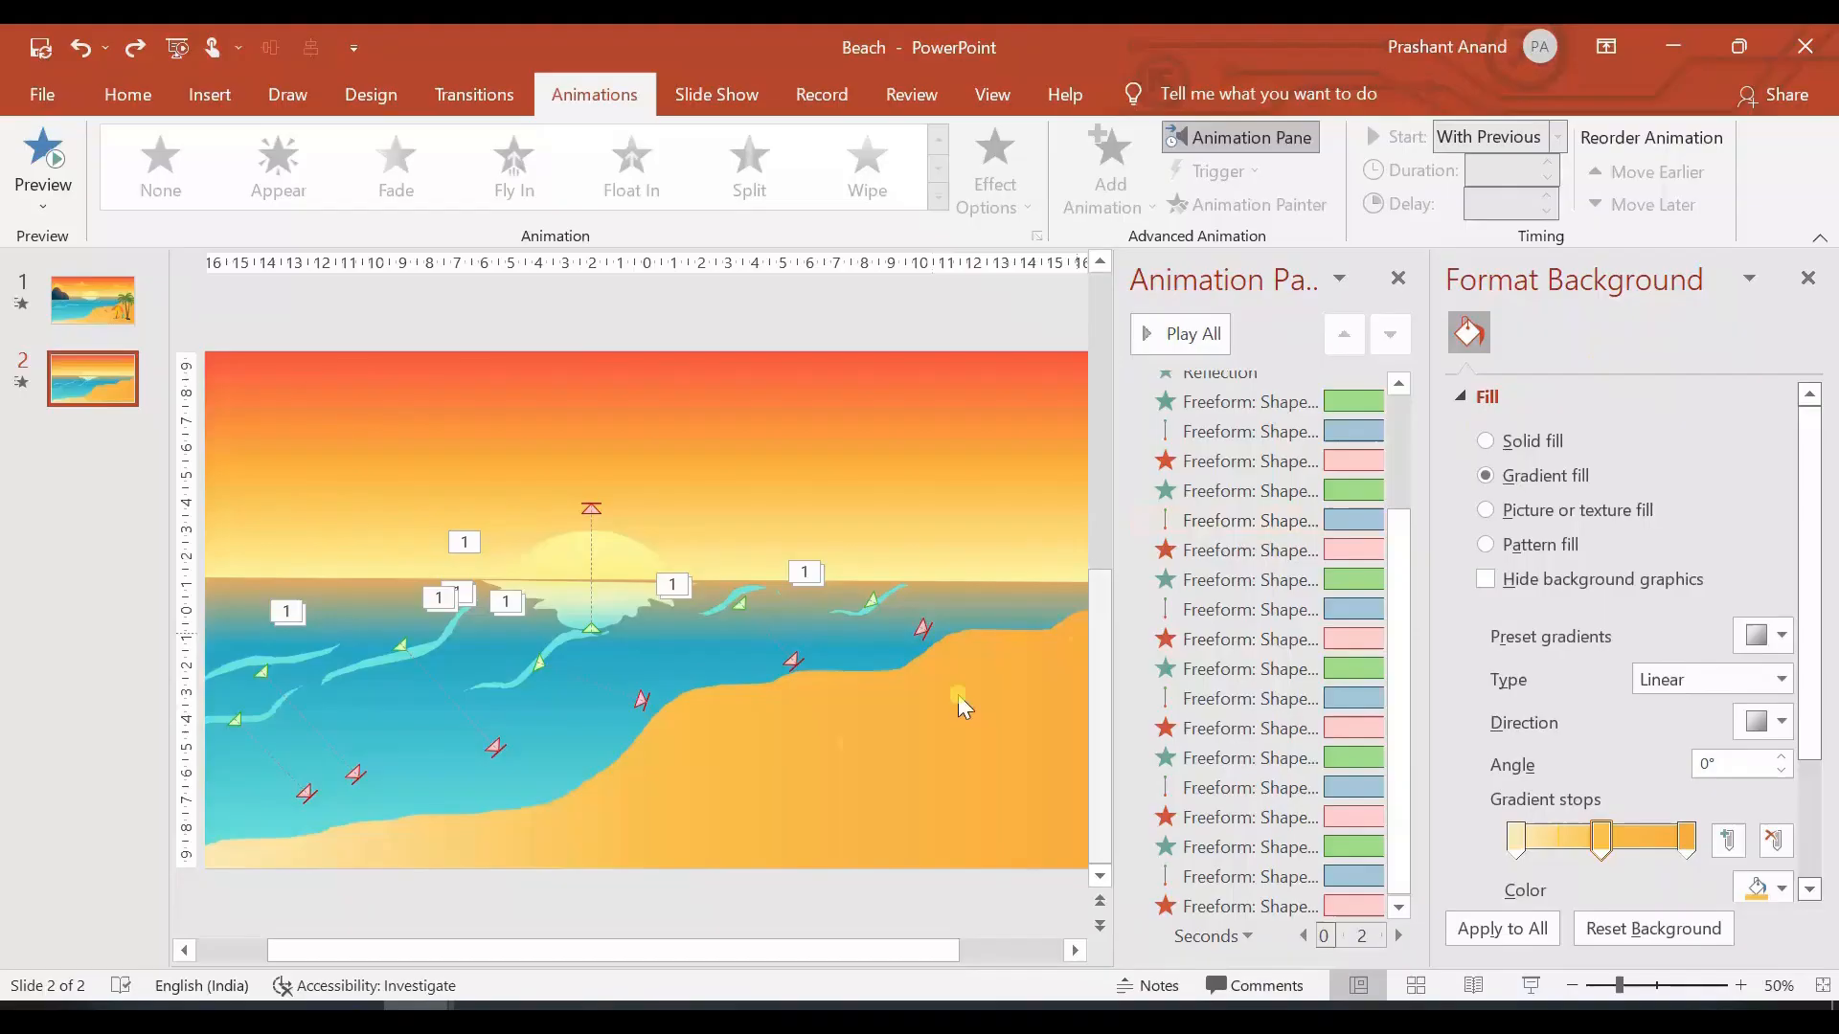
# Step: Duplicate the large sea shape, align the copy exactly over the original and send it to the back
pyautogui.click(958, 694)
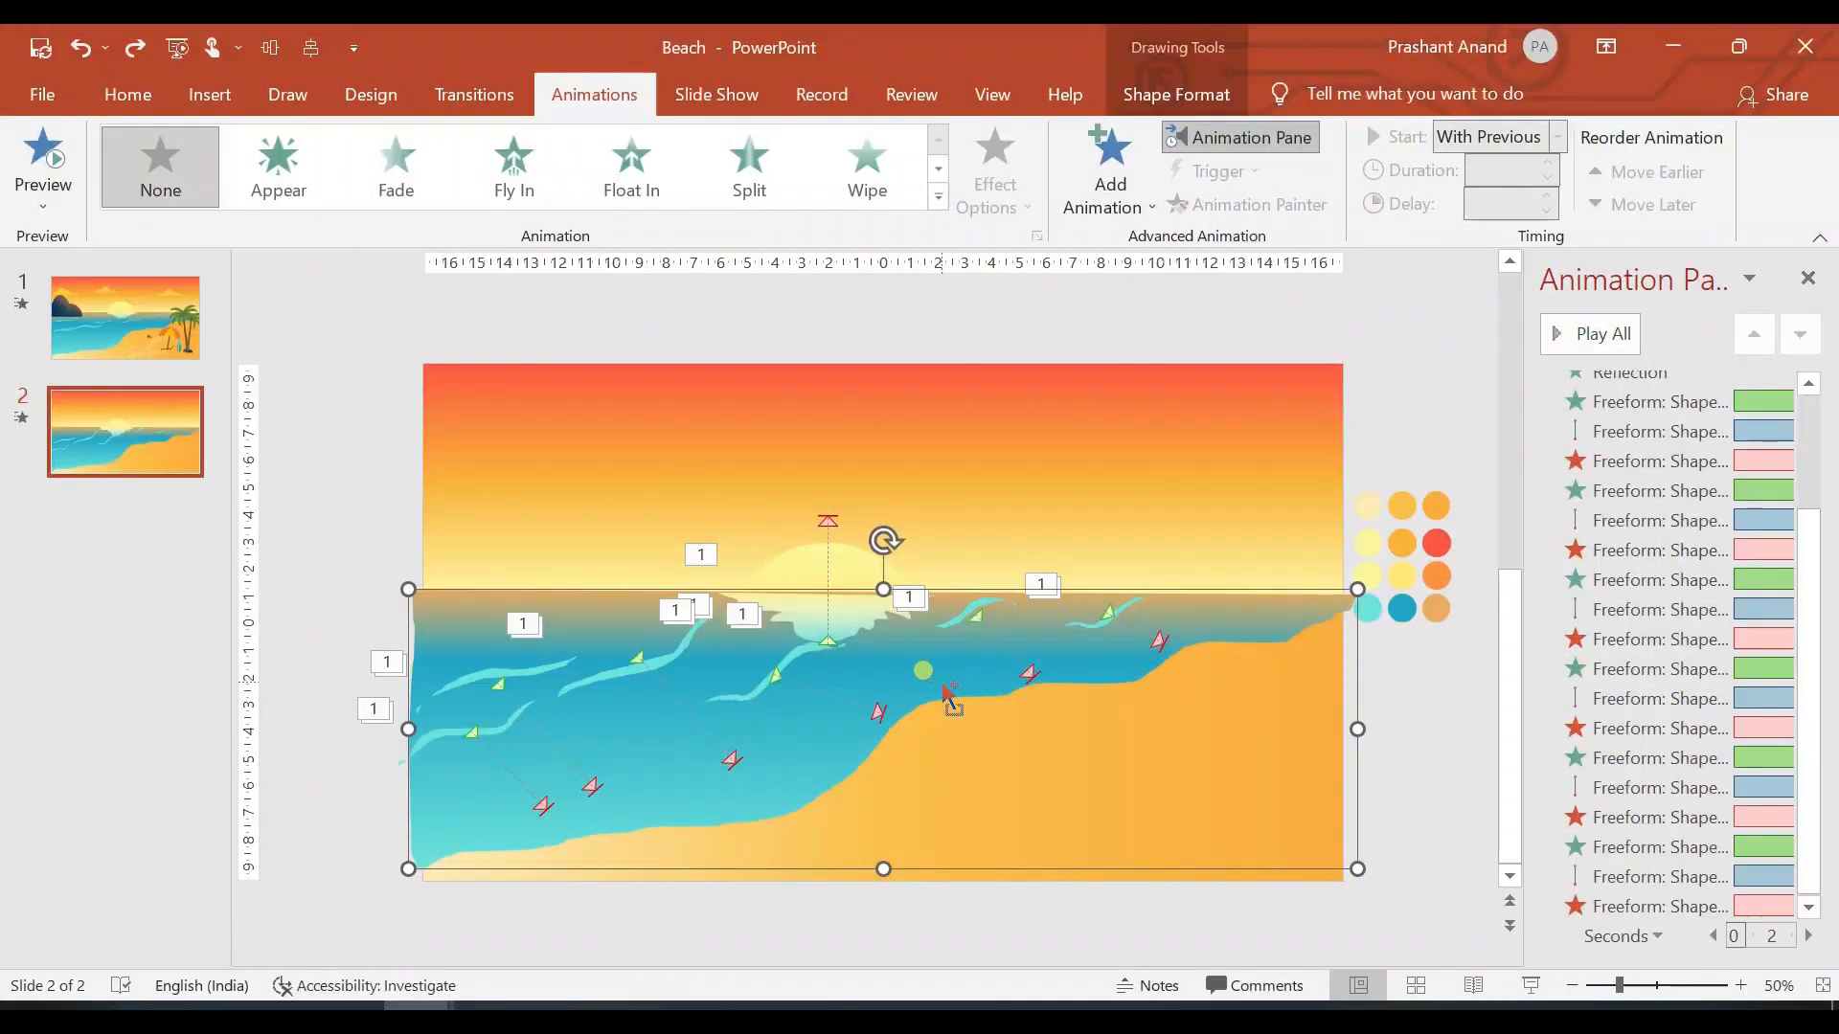
pyautogui.moveTo(947, 690); pyautogui.dragTo(943, 694)
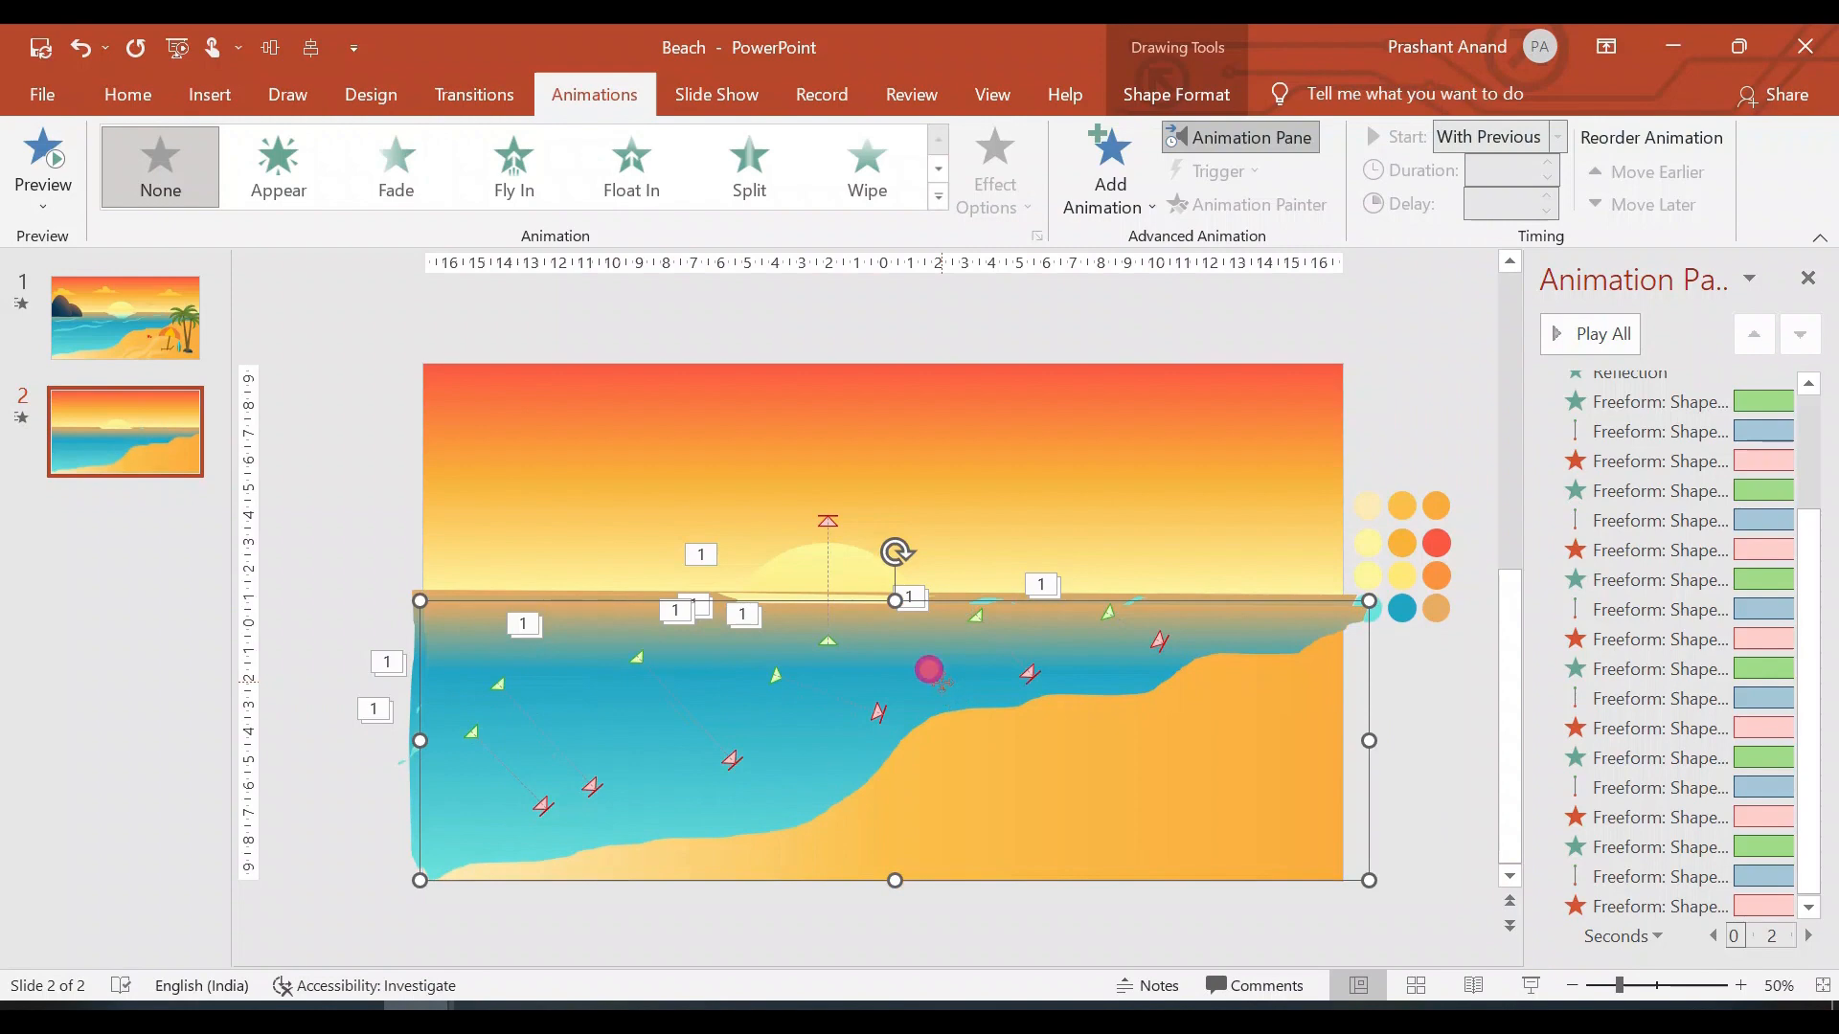
pyautogui.moveTo(943, 682); pyautogui.dragTo(932, 671)
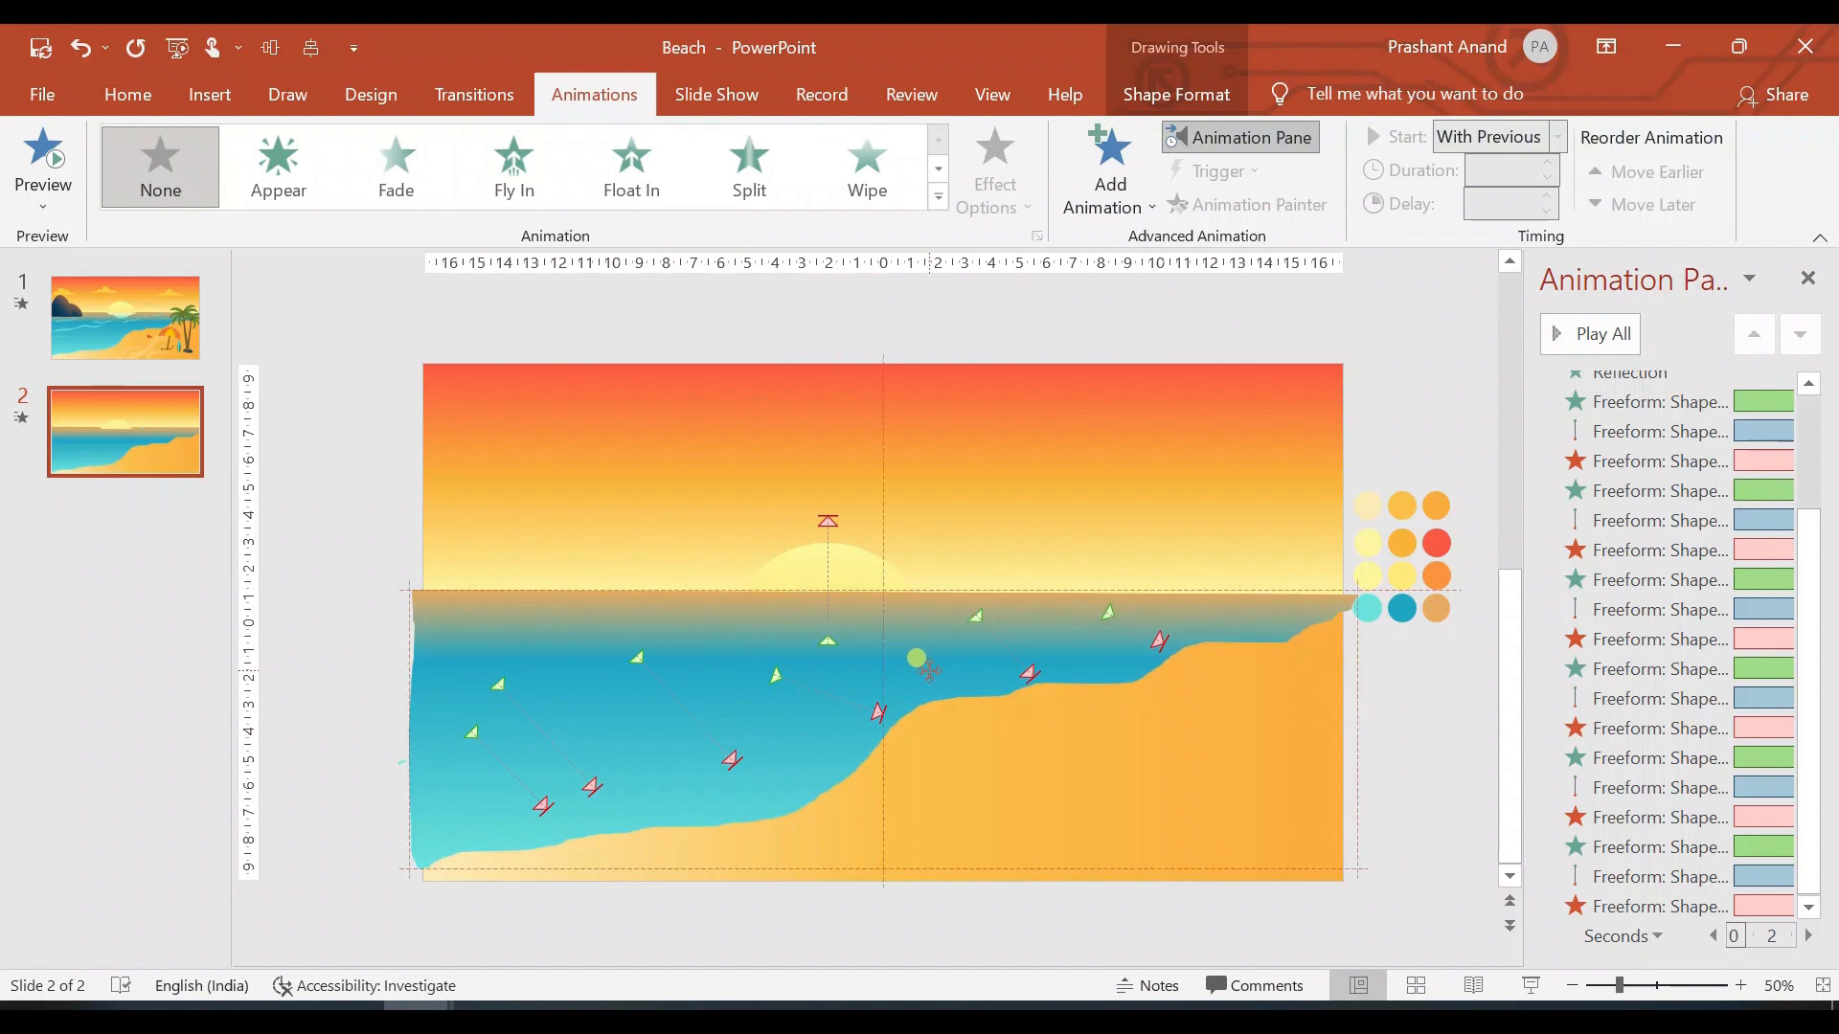
pyautogui.moveTo(929, 671); pyautogui.dragTo(931, 674)
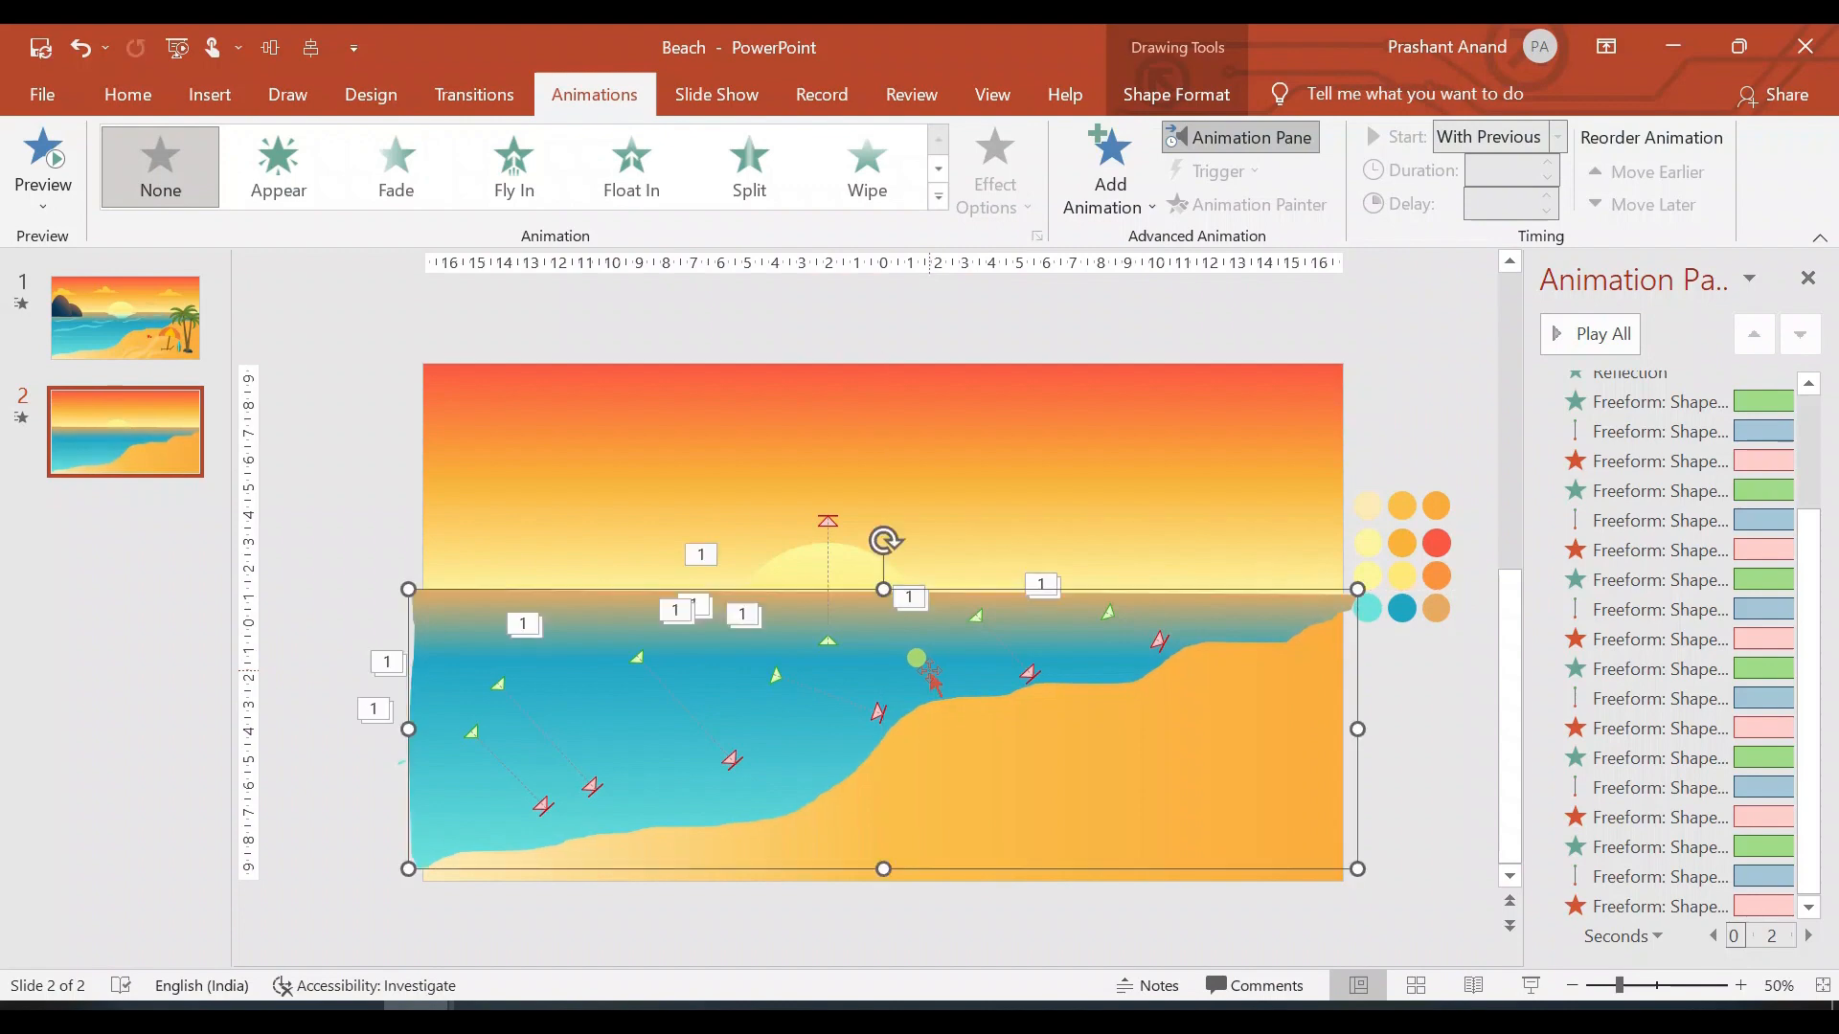
pyautogui.rightClick(931, 675)
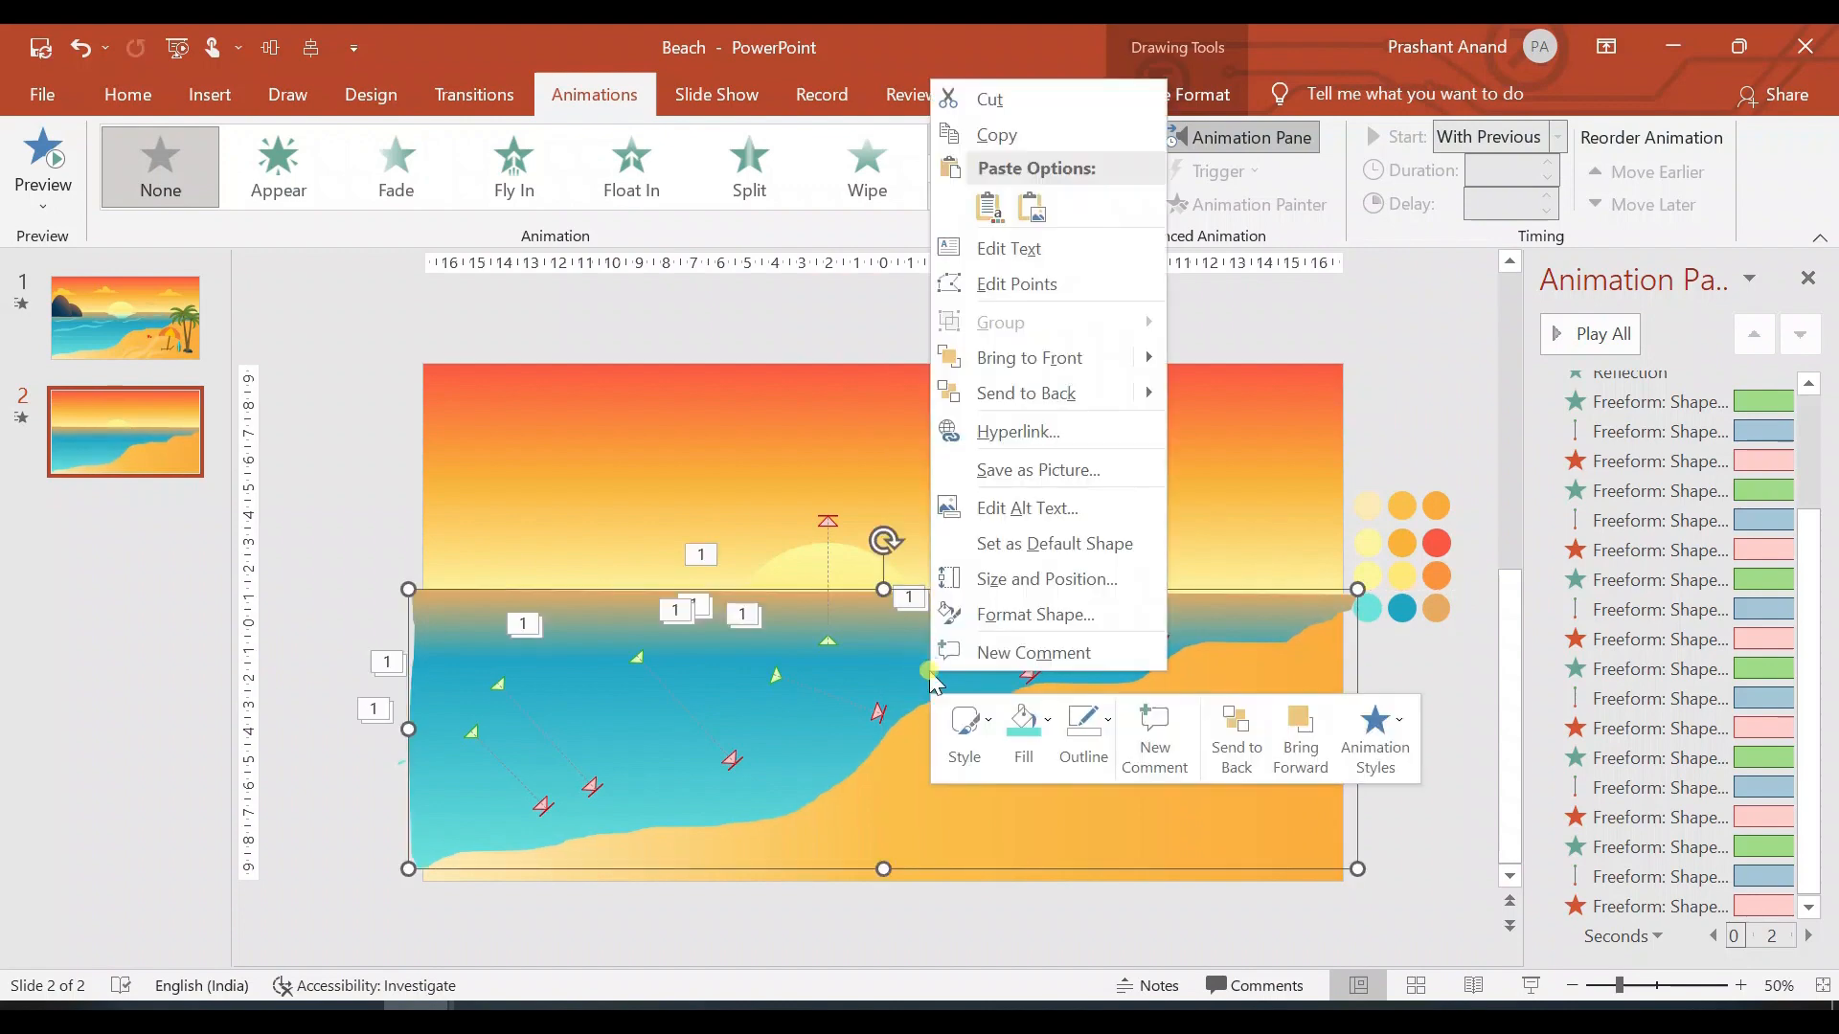
pyautogui.click(1018, 395)
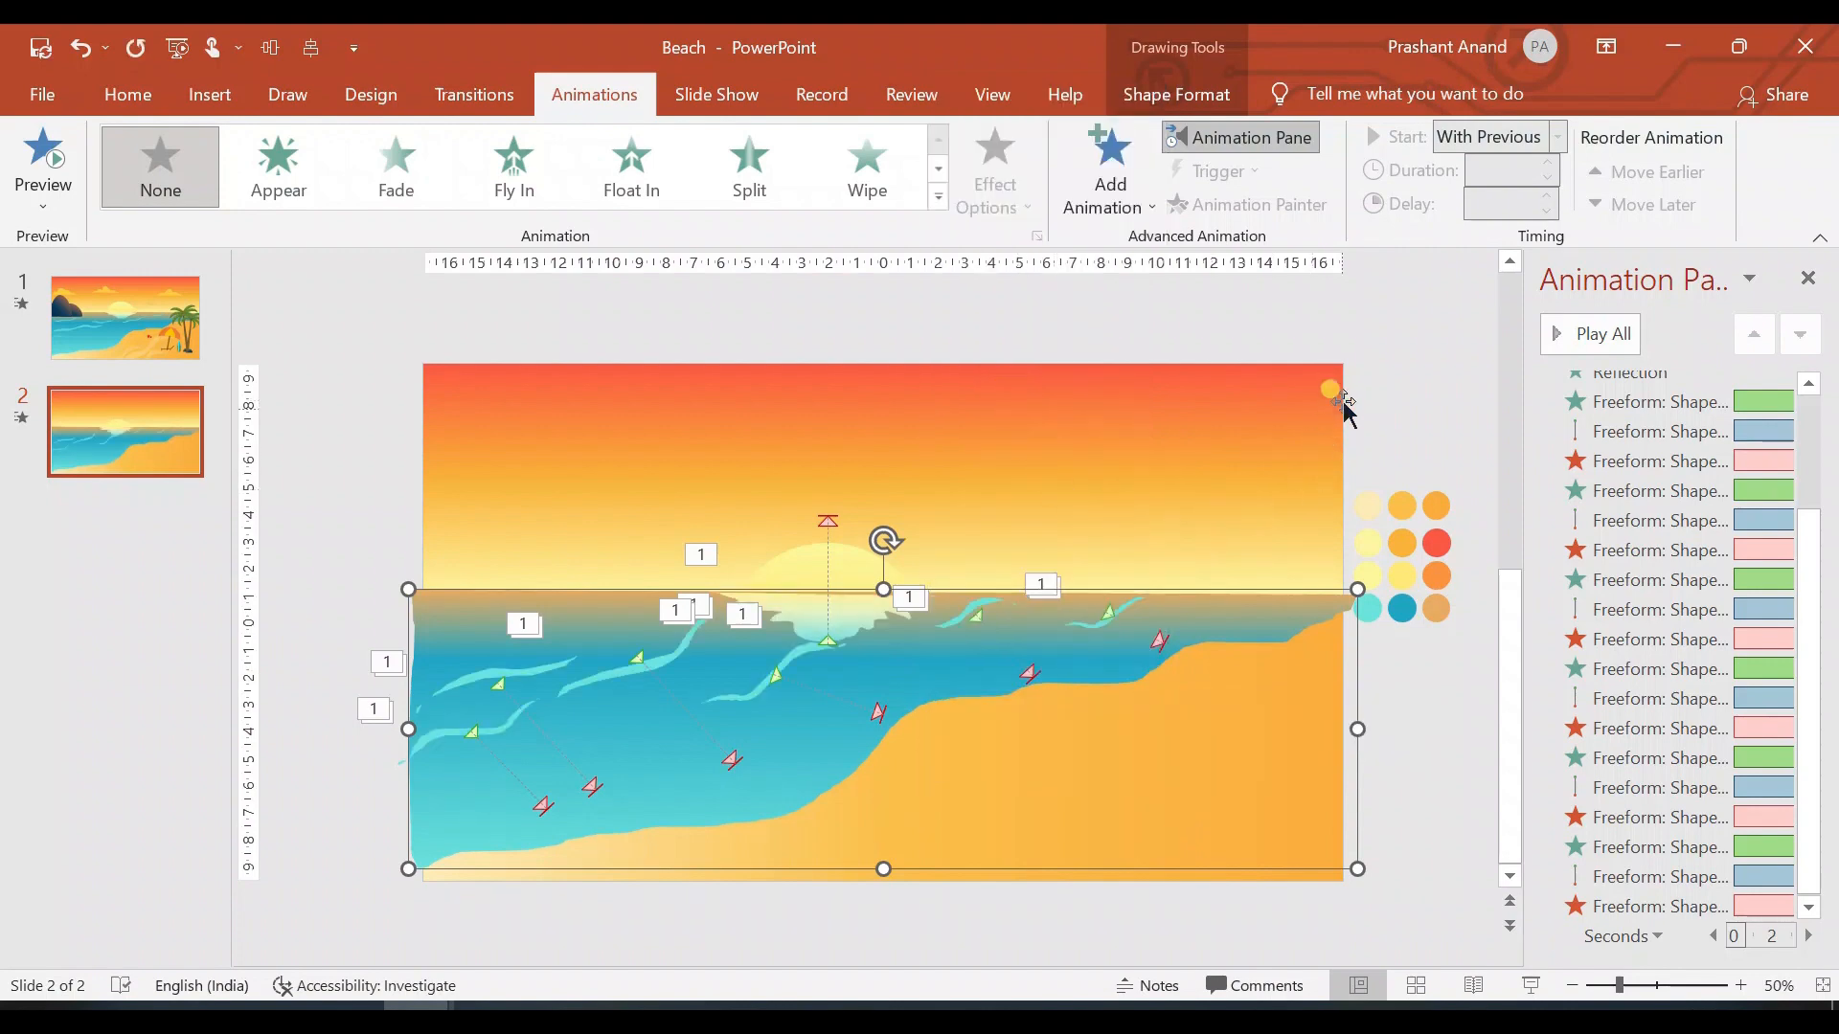
# Step: Show the slide's object list and rename the rearmost sea shape as Wave 1
pyautogui.click(1187, 94)
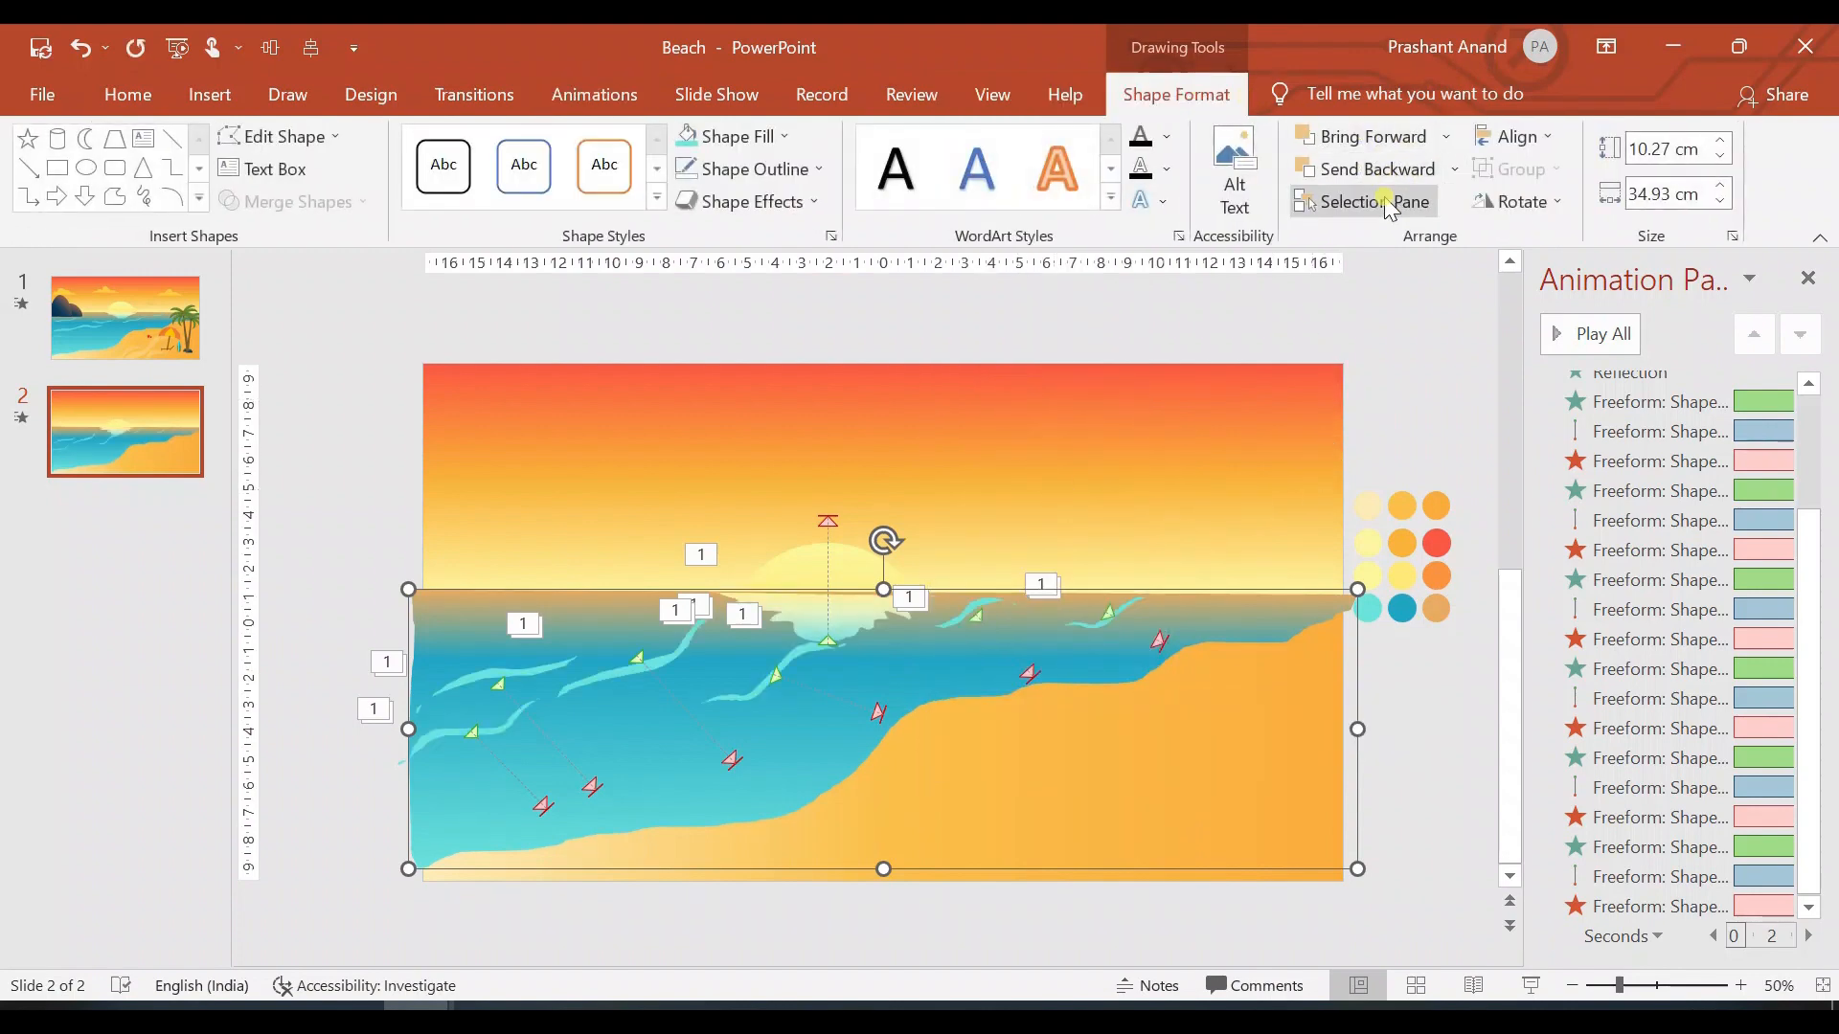
pyautogui.click(1382, 209)
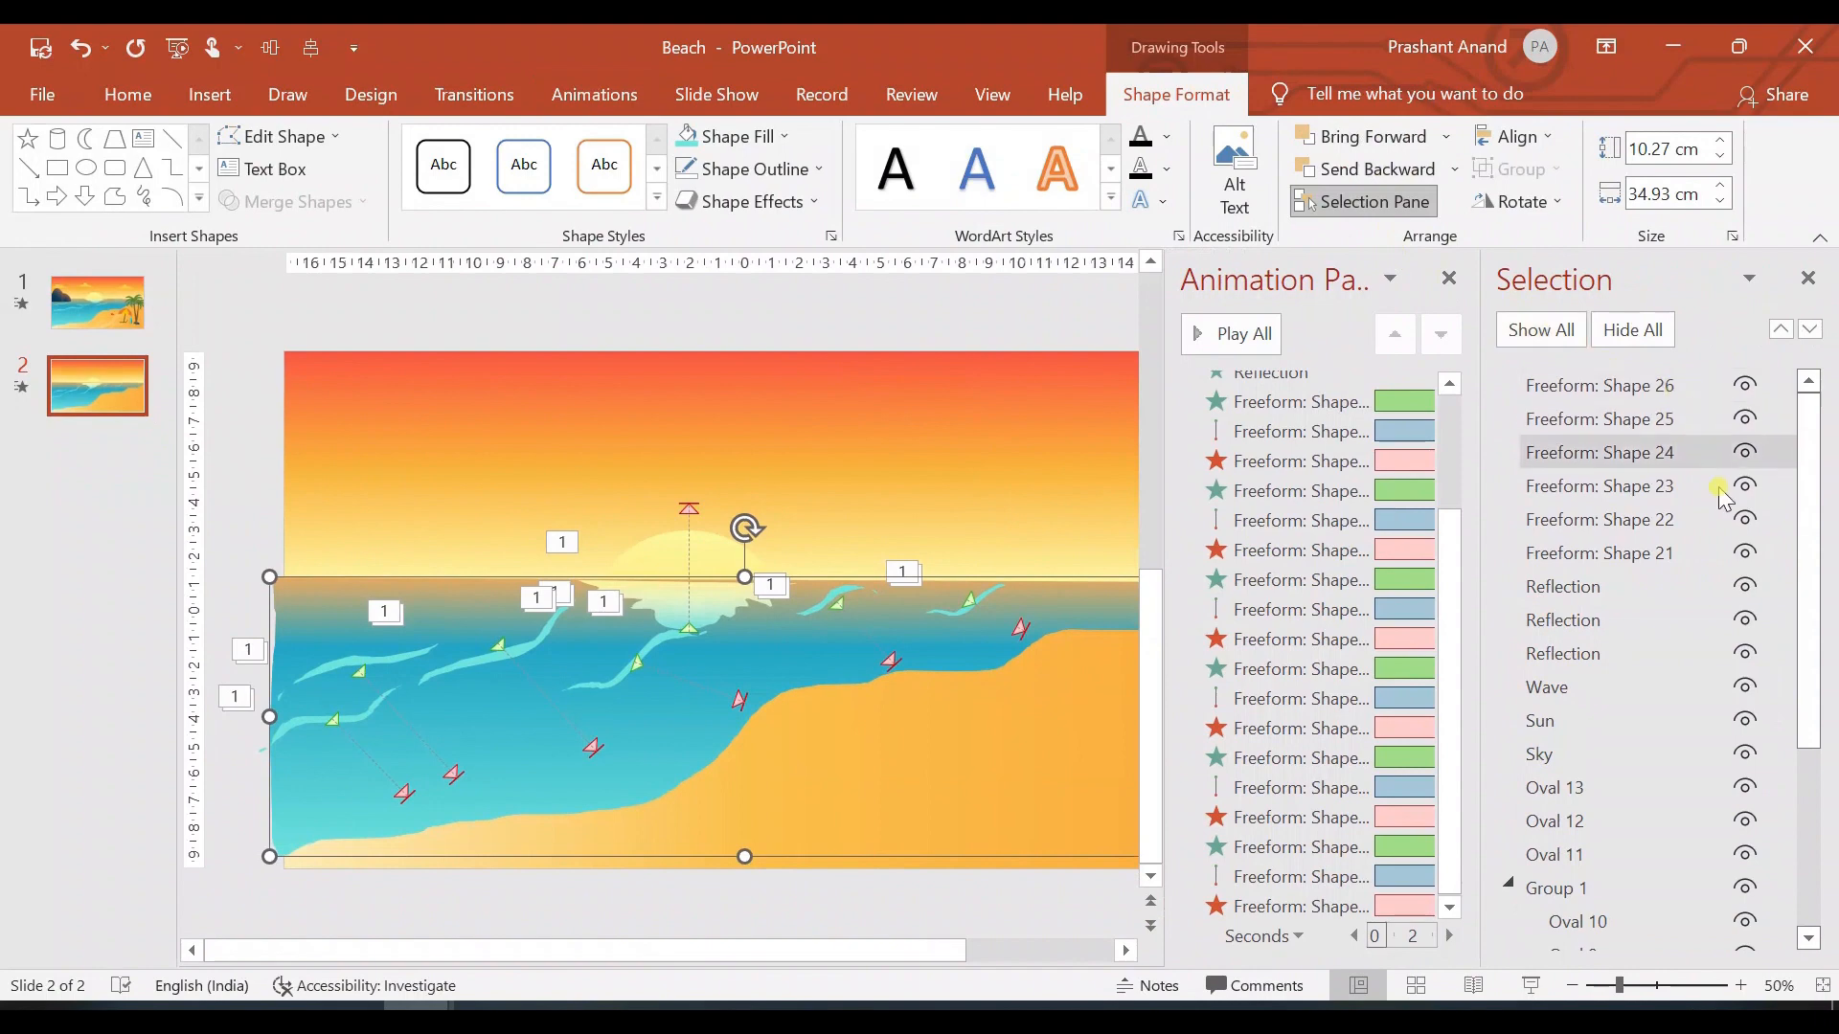
pyautogui.scroll(-3, 1625, 792)
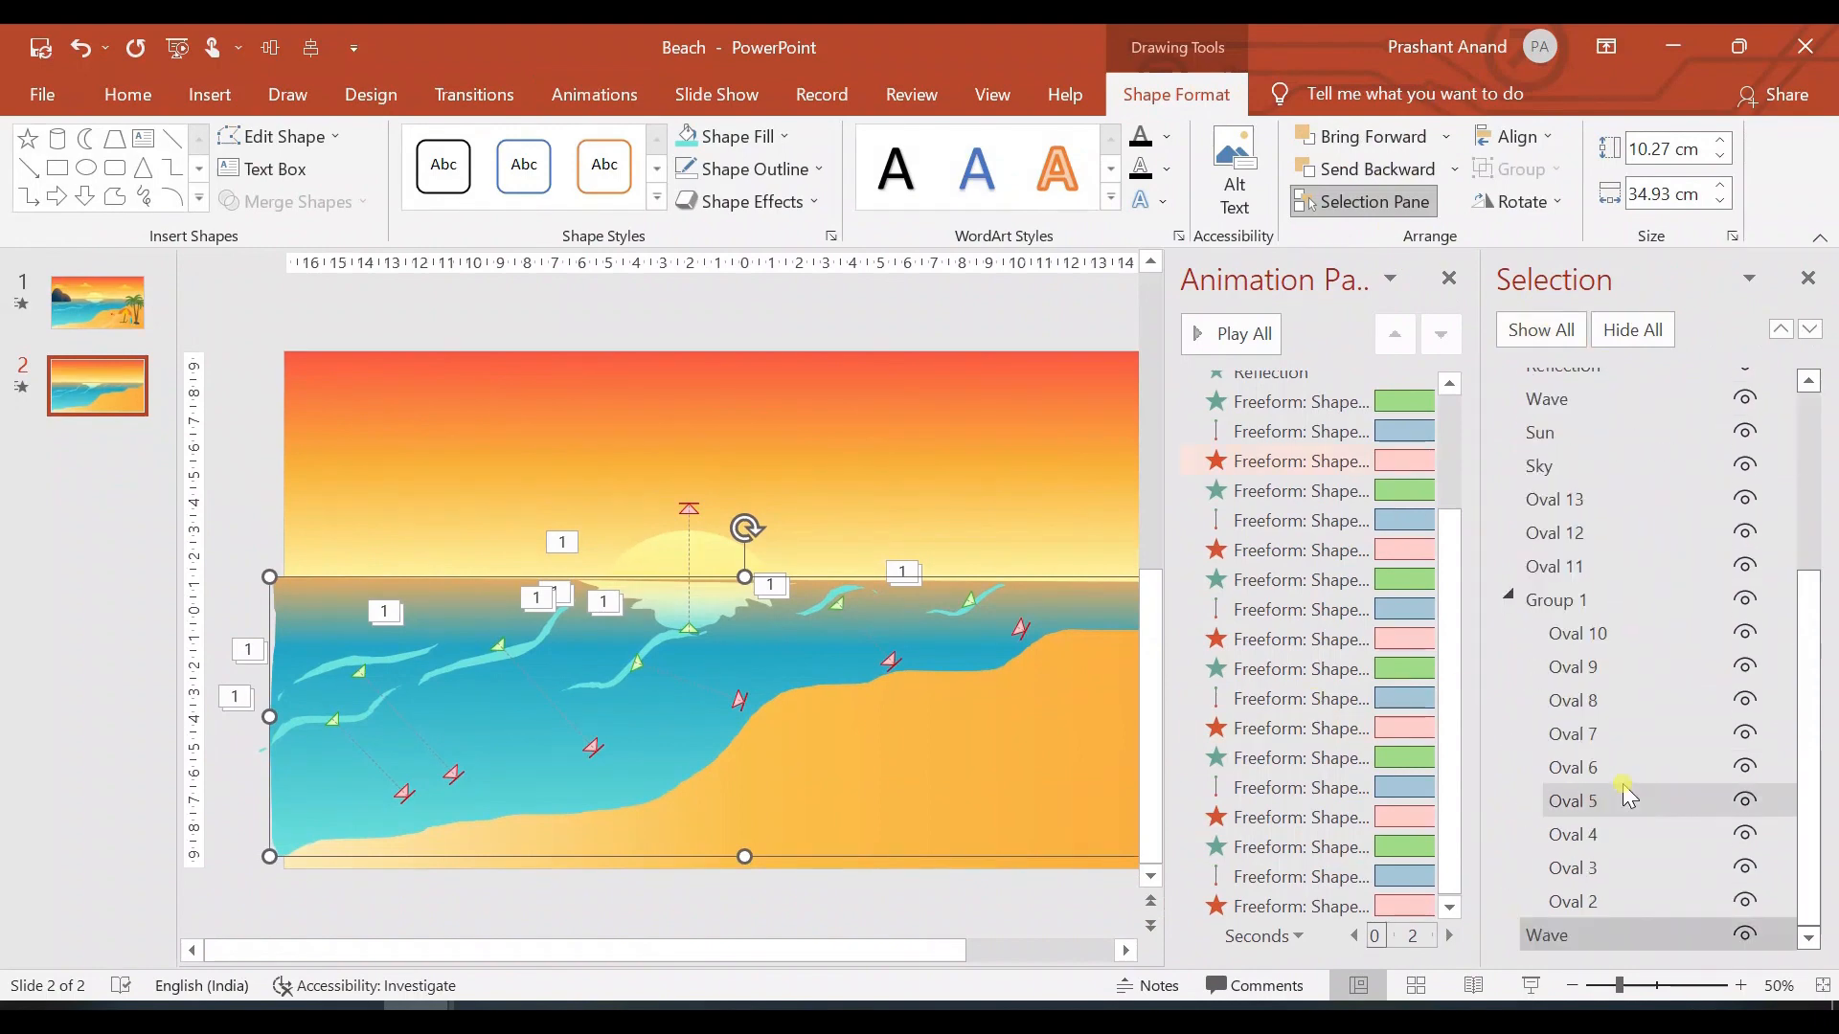
pyautogui.click(1567, 935)
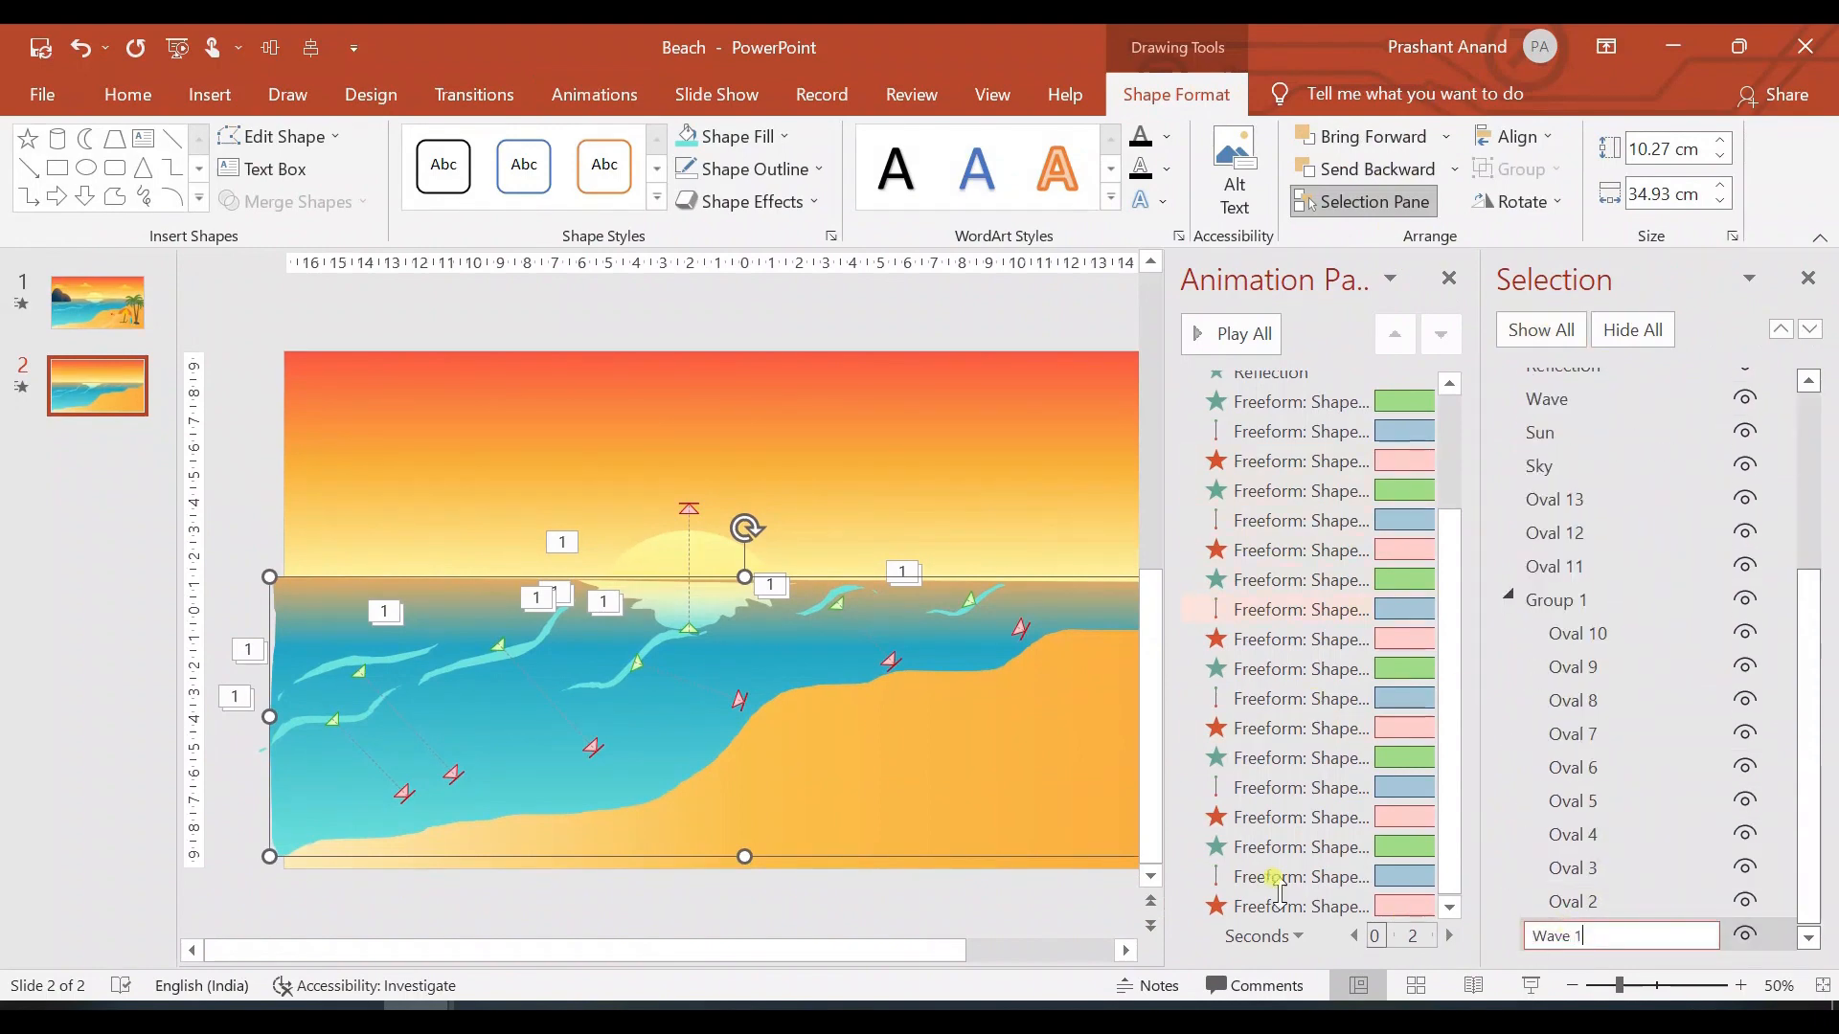
pyautogui.click(843, 809)
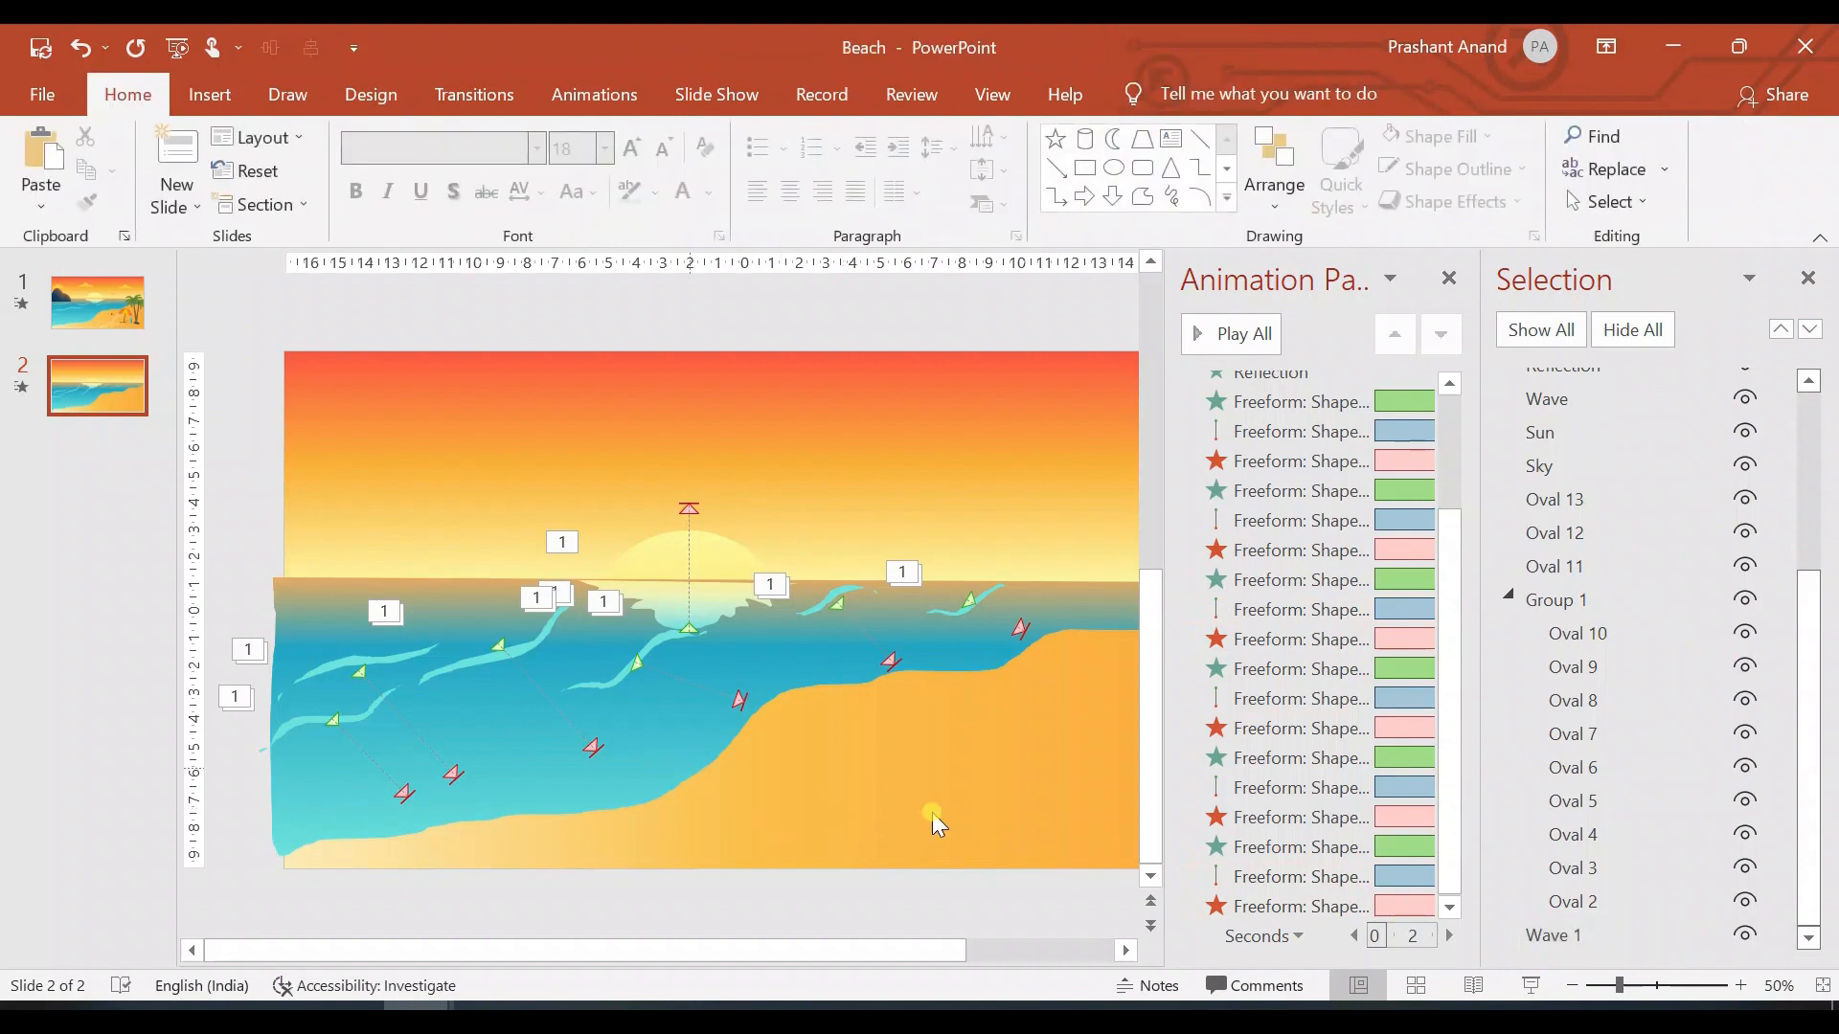
# Step: Duplicate Wave 1 and rename the copy as Wave 2
pyautogui.click(1570, 935)
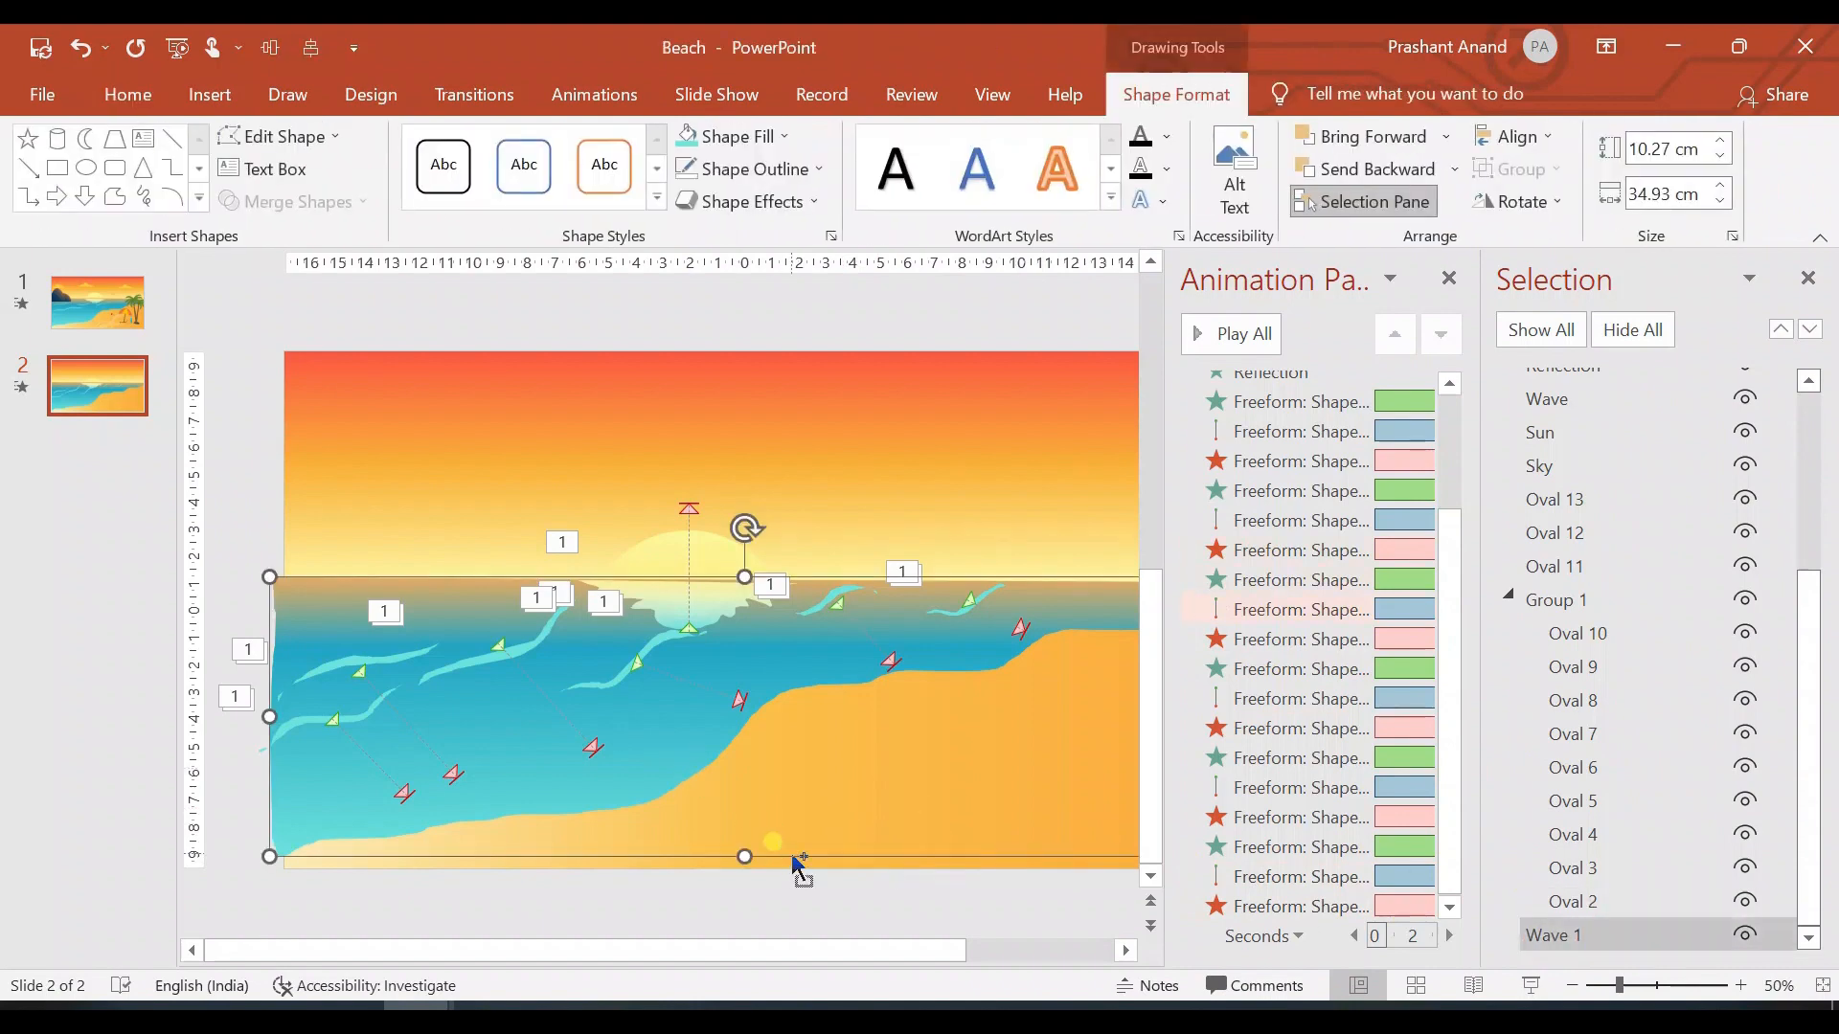
pyautogui.hotkey('ctrl', 'd')
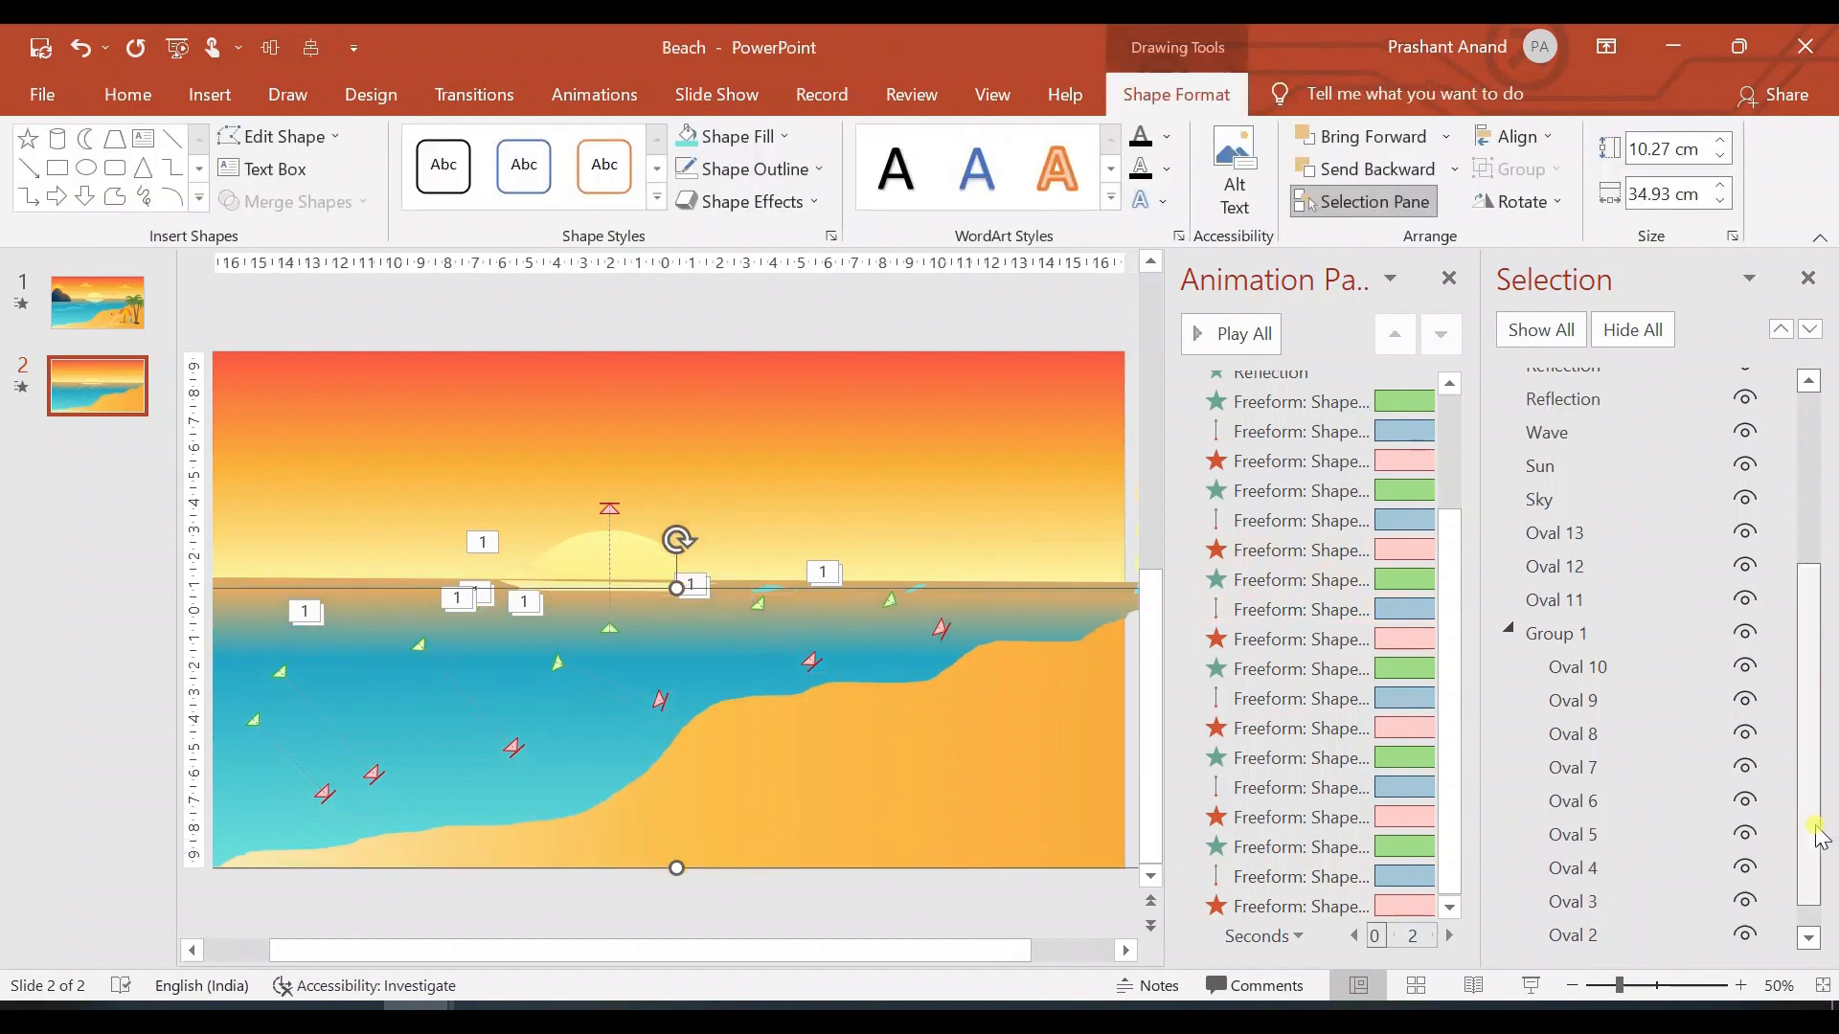
pyautogui.moveTo(1816, 834); pyautogui.dragTo(1810, 903)
pyautogui.scroll(4, 1629, 842)
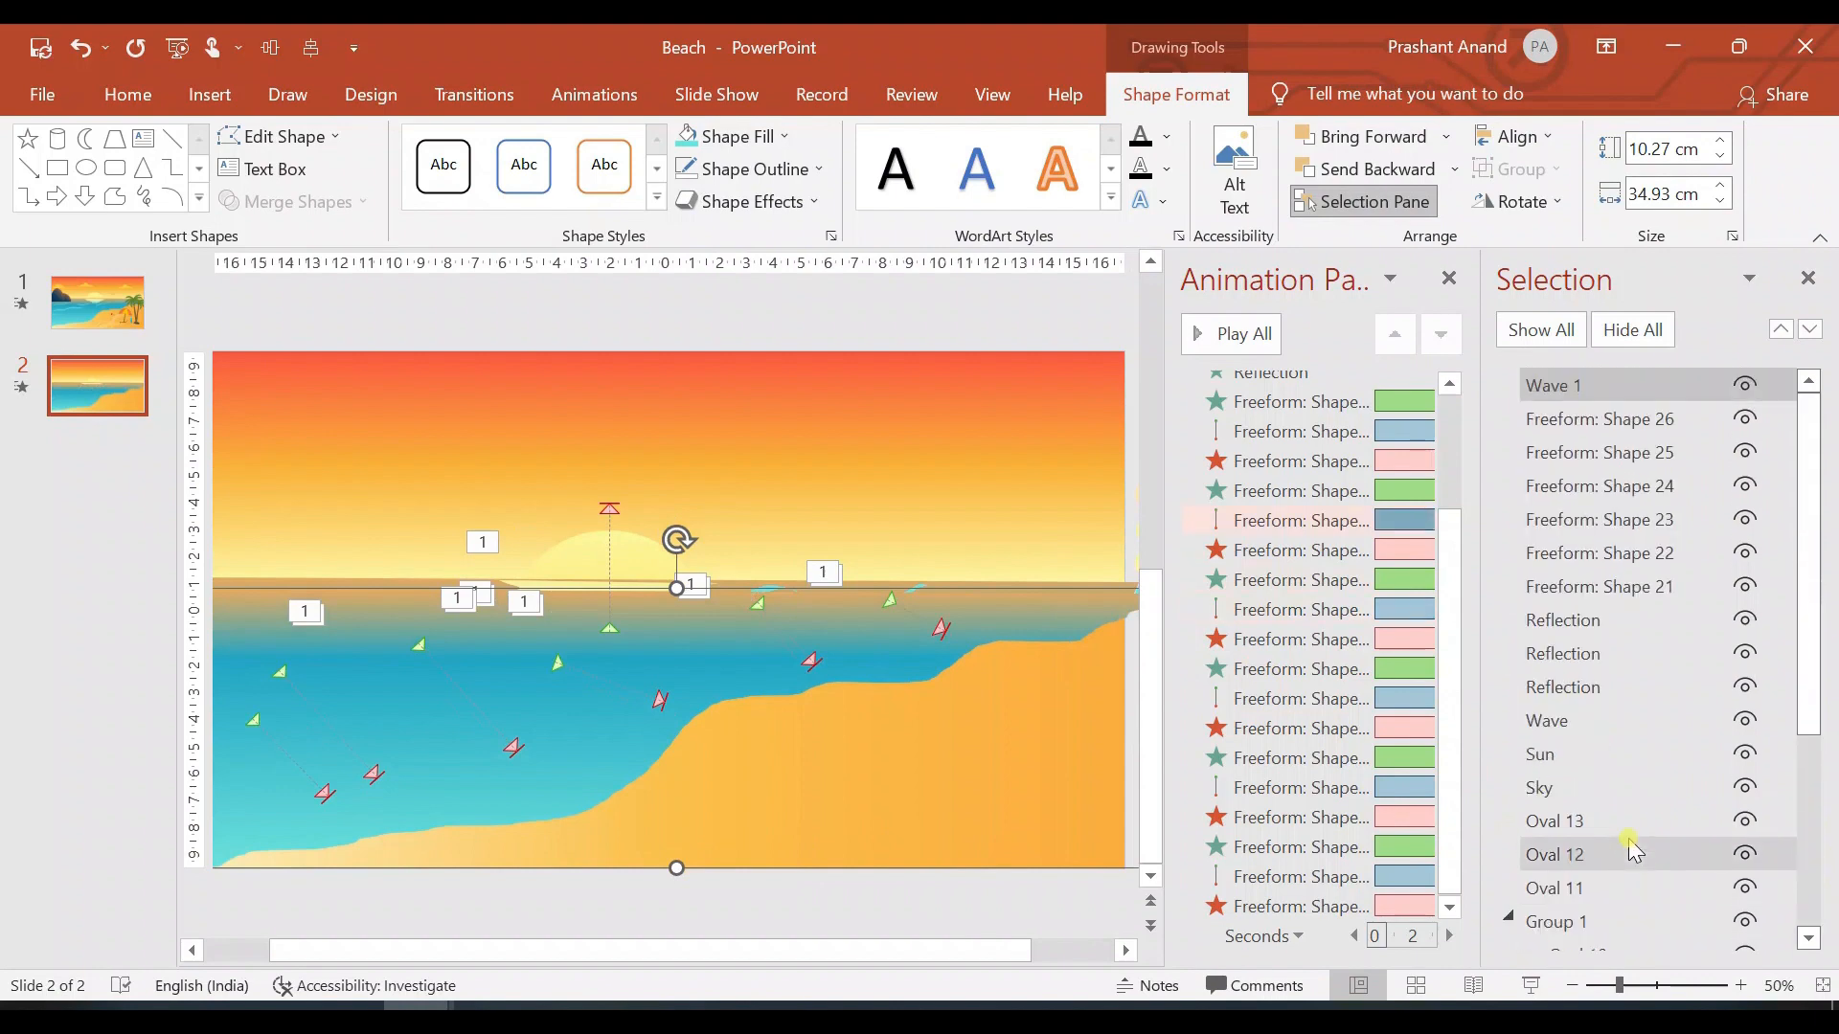
pyautogui.click(1629, 388)
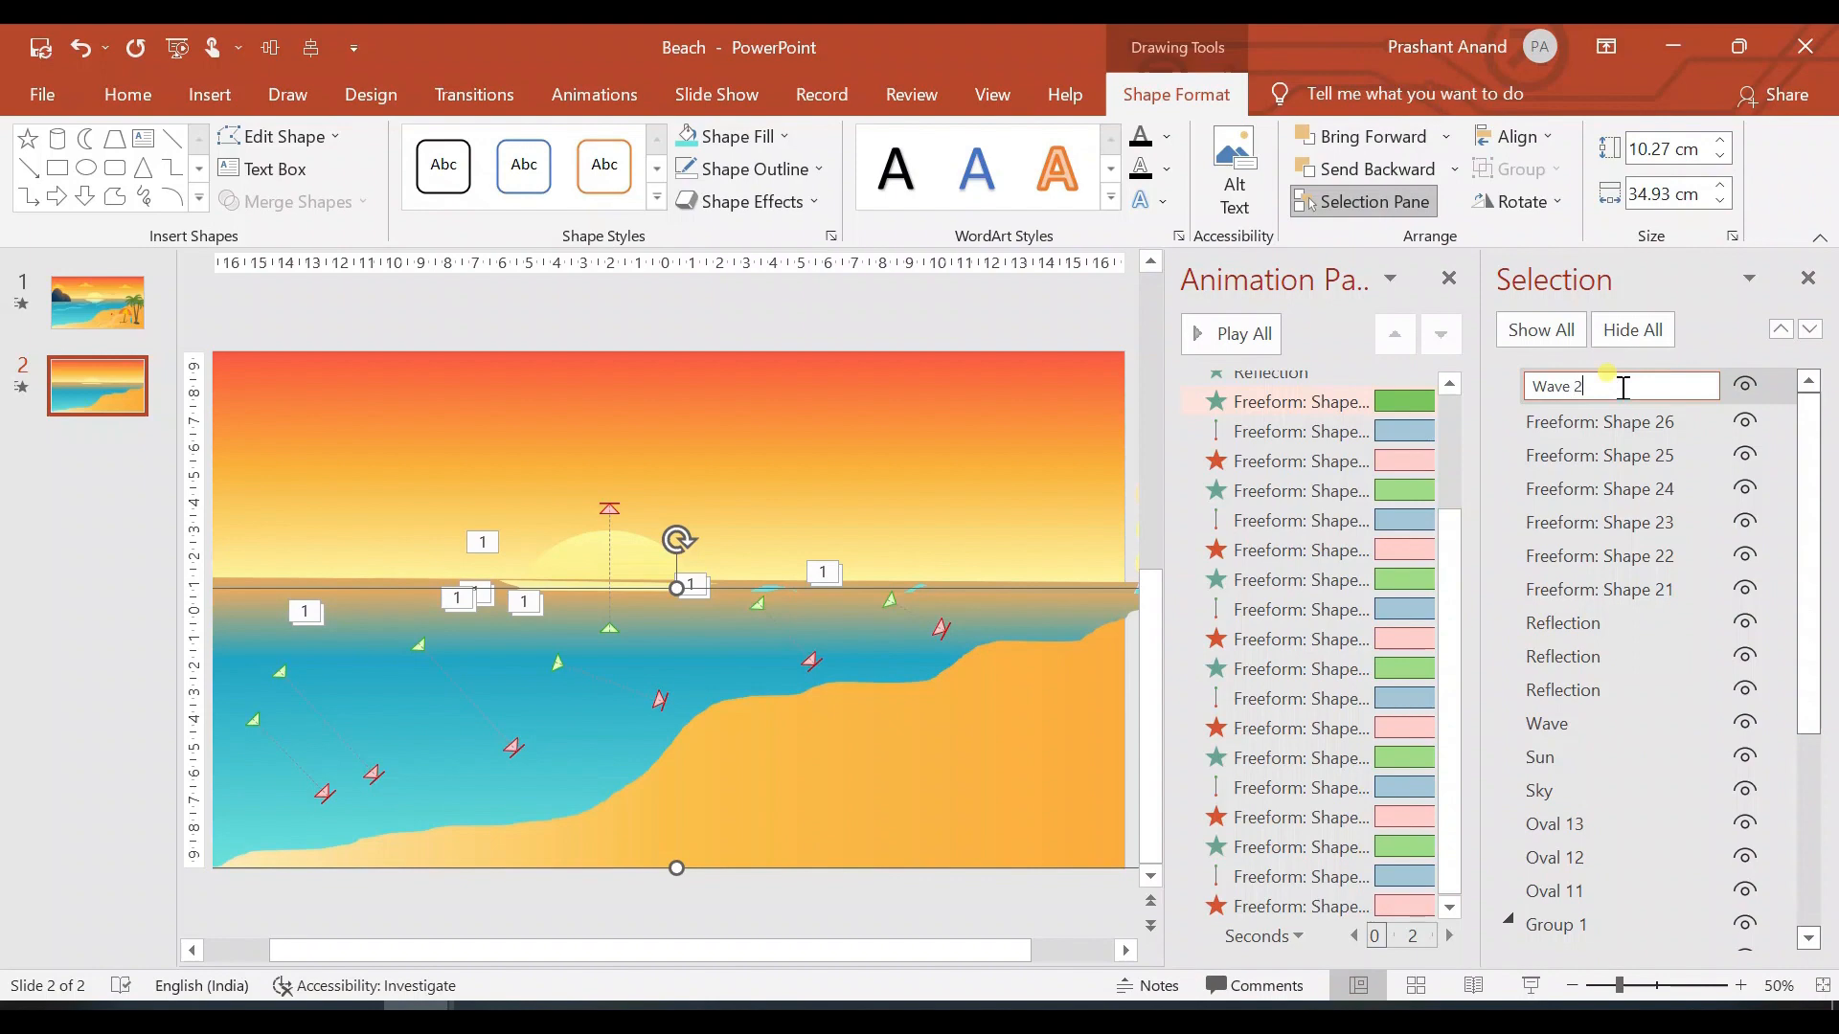
pyautogui.click(582, 803)
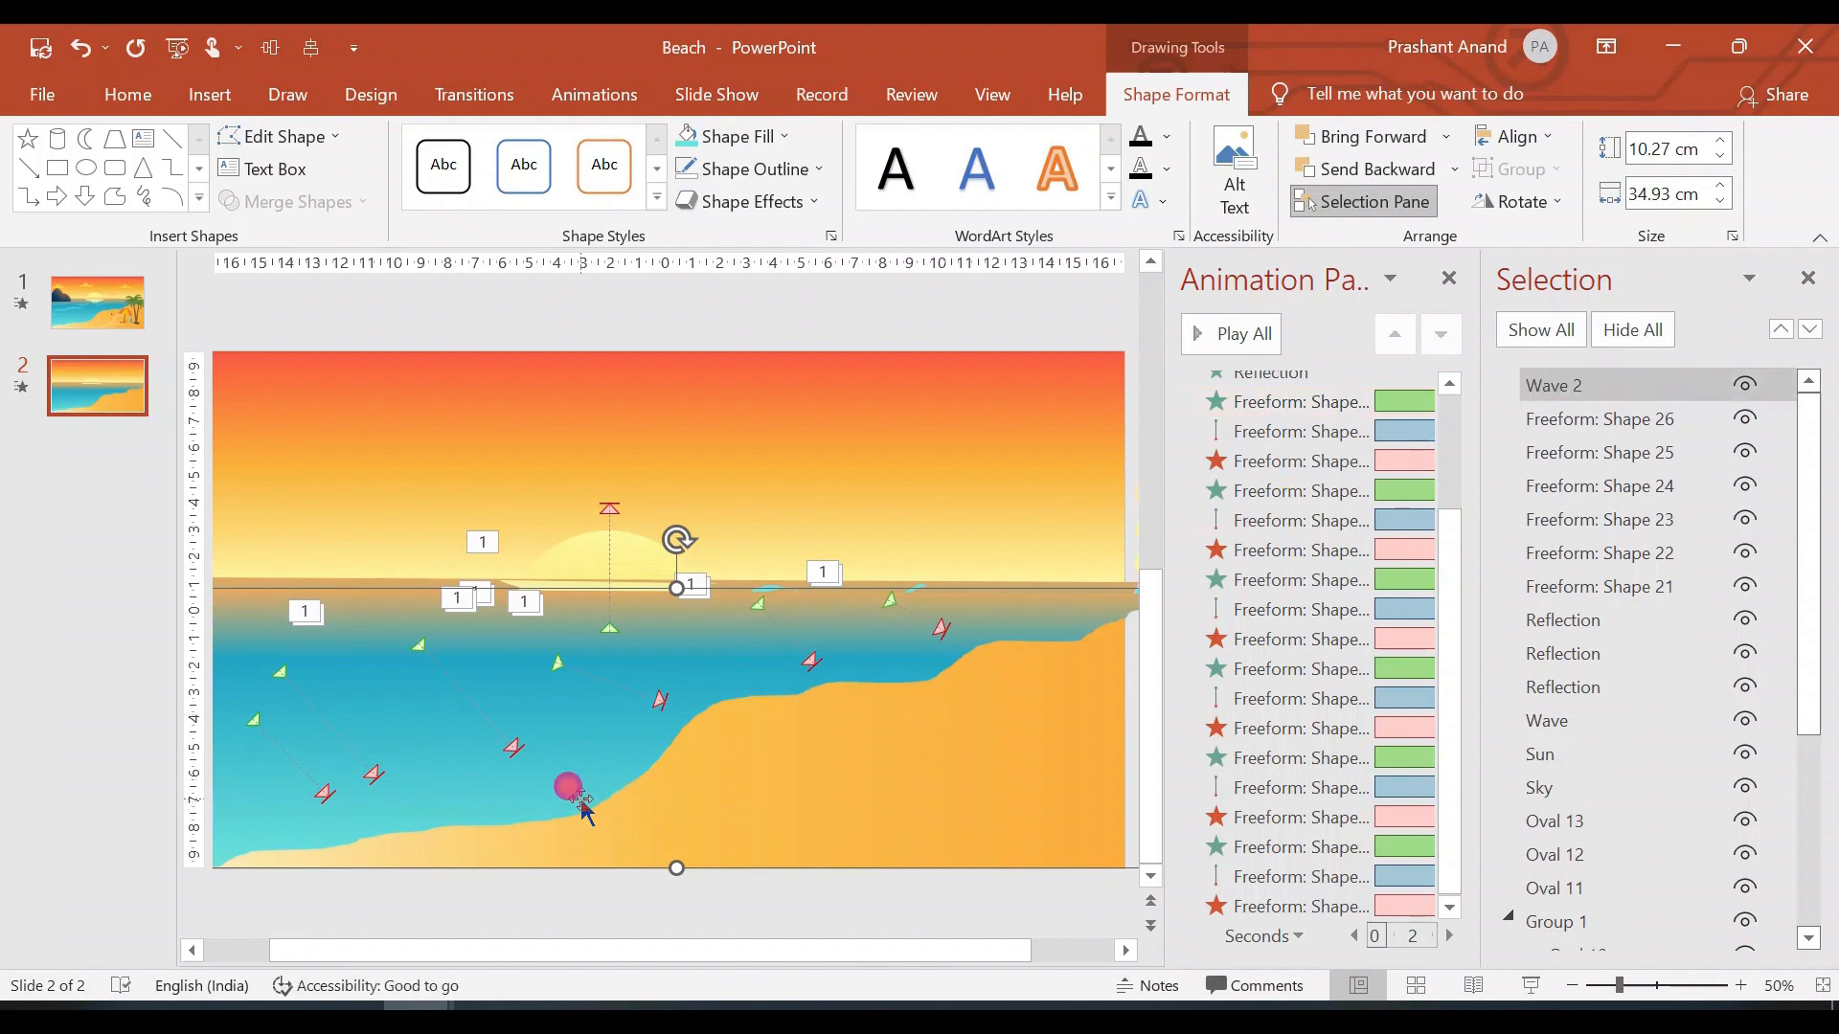
# Step: Send Wave 2 to the back and adjust its position behind the other sea shapes
pyautogui.rightClick(581, 803)
pyautogui.click(704, 522)
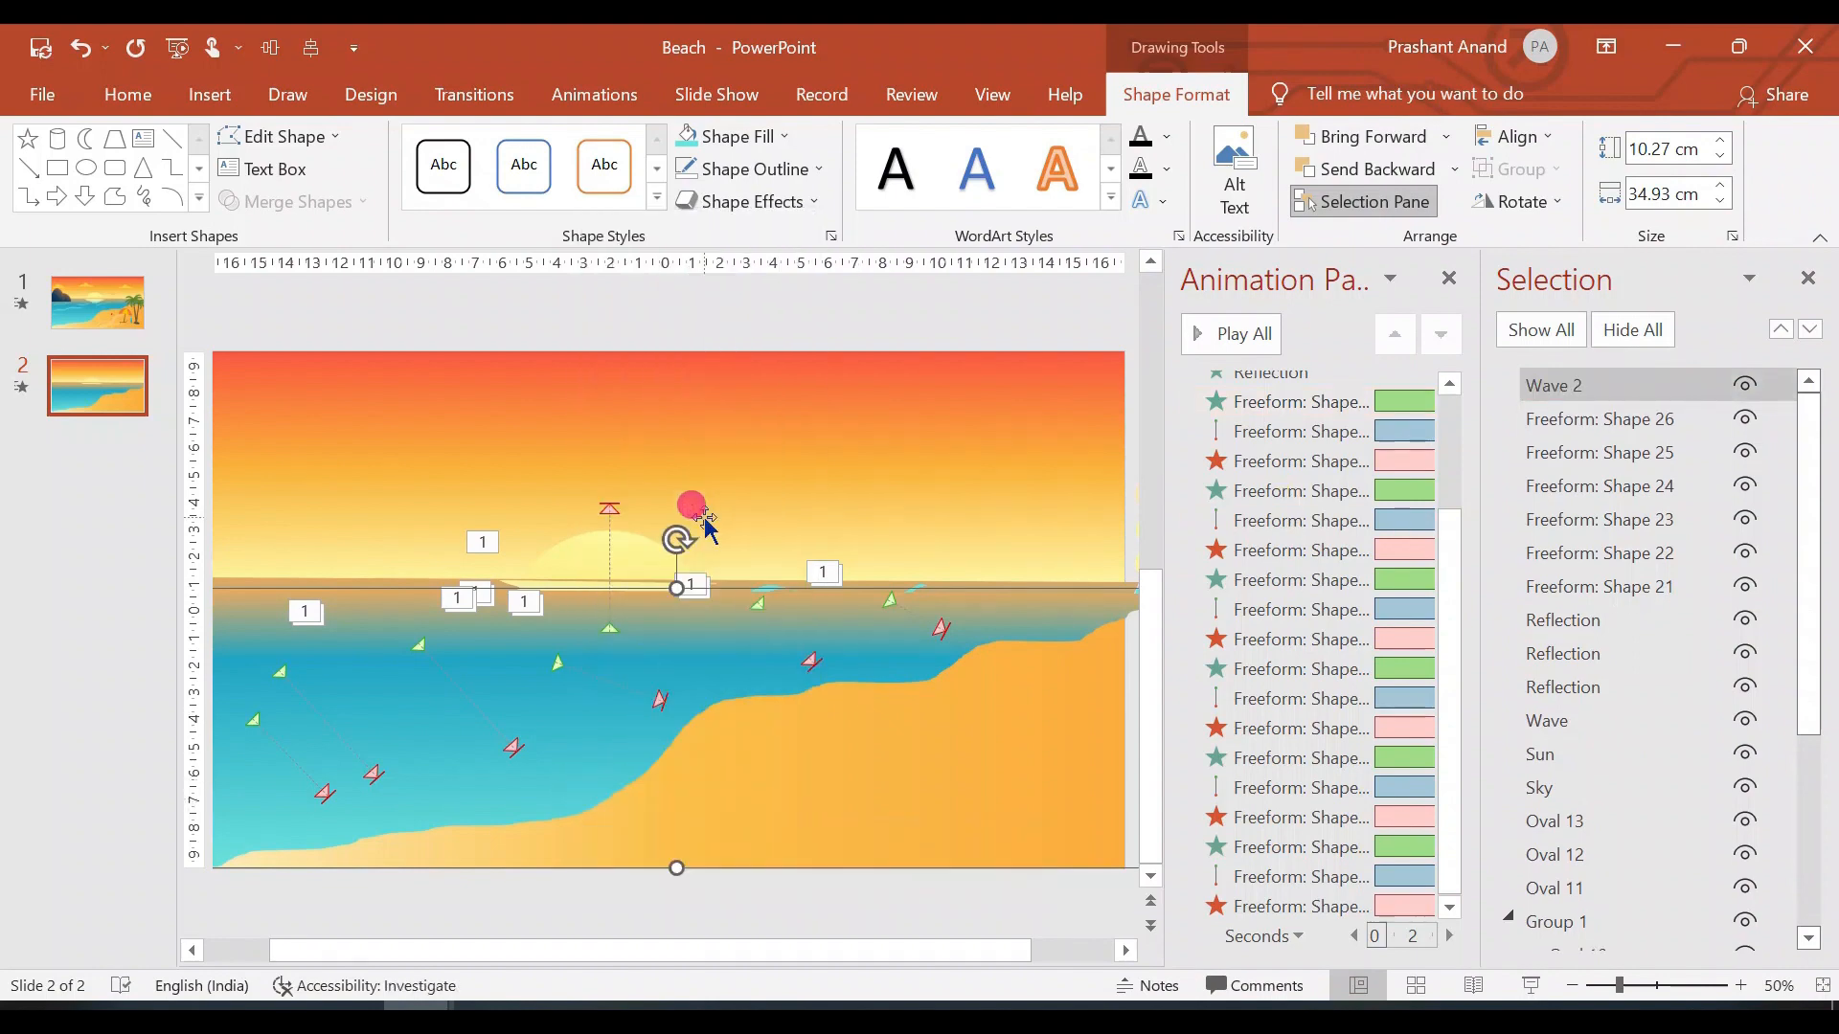
pyautogui.moveTo(730, 867); pyautogui.dragTo(705, 839)
pyautogui.scroll(-2, 779, 866)
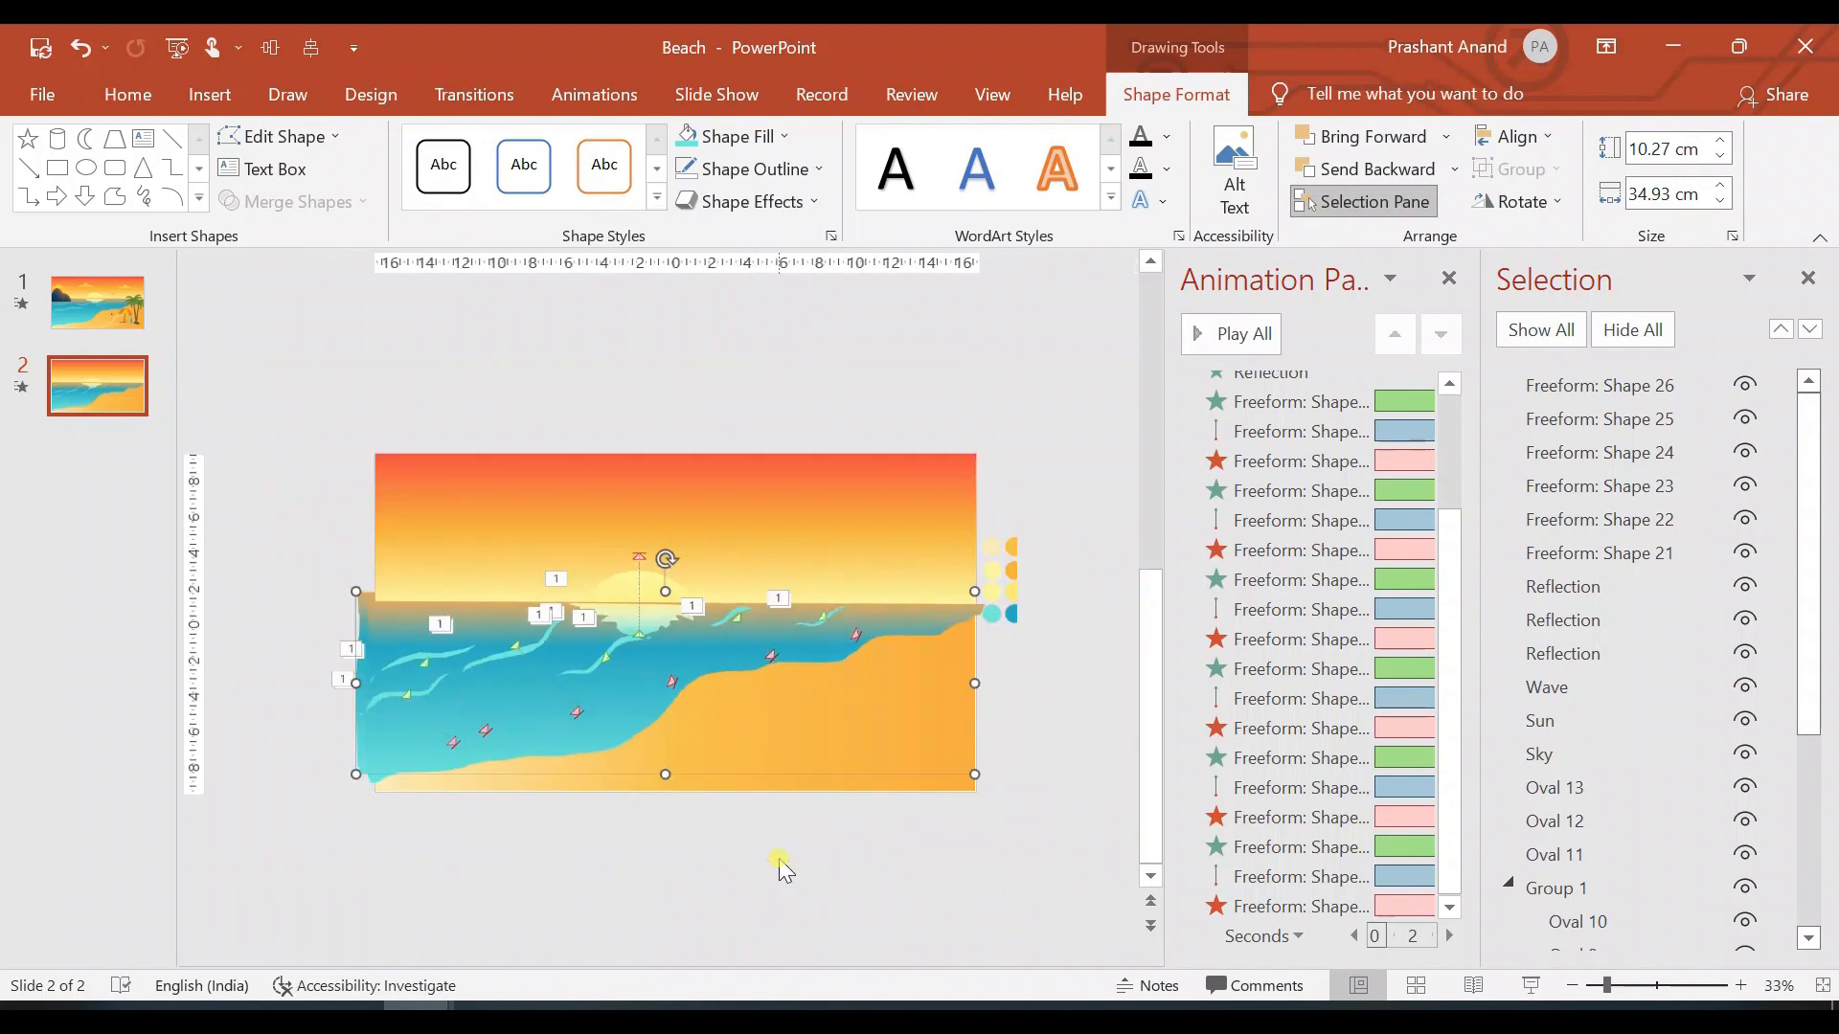
pyautogui.moveTo(709, 775); pyautogui.dragTo(710, 783)
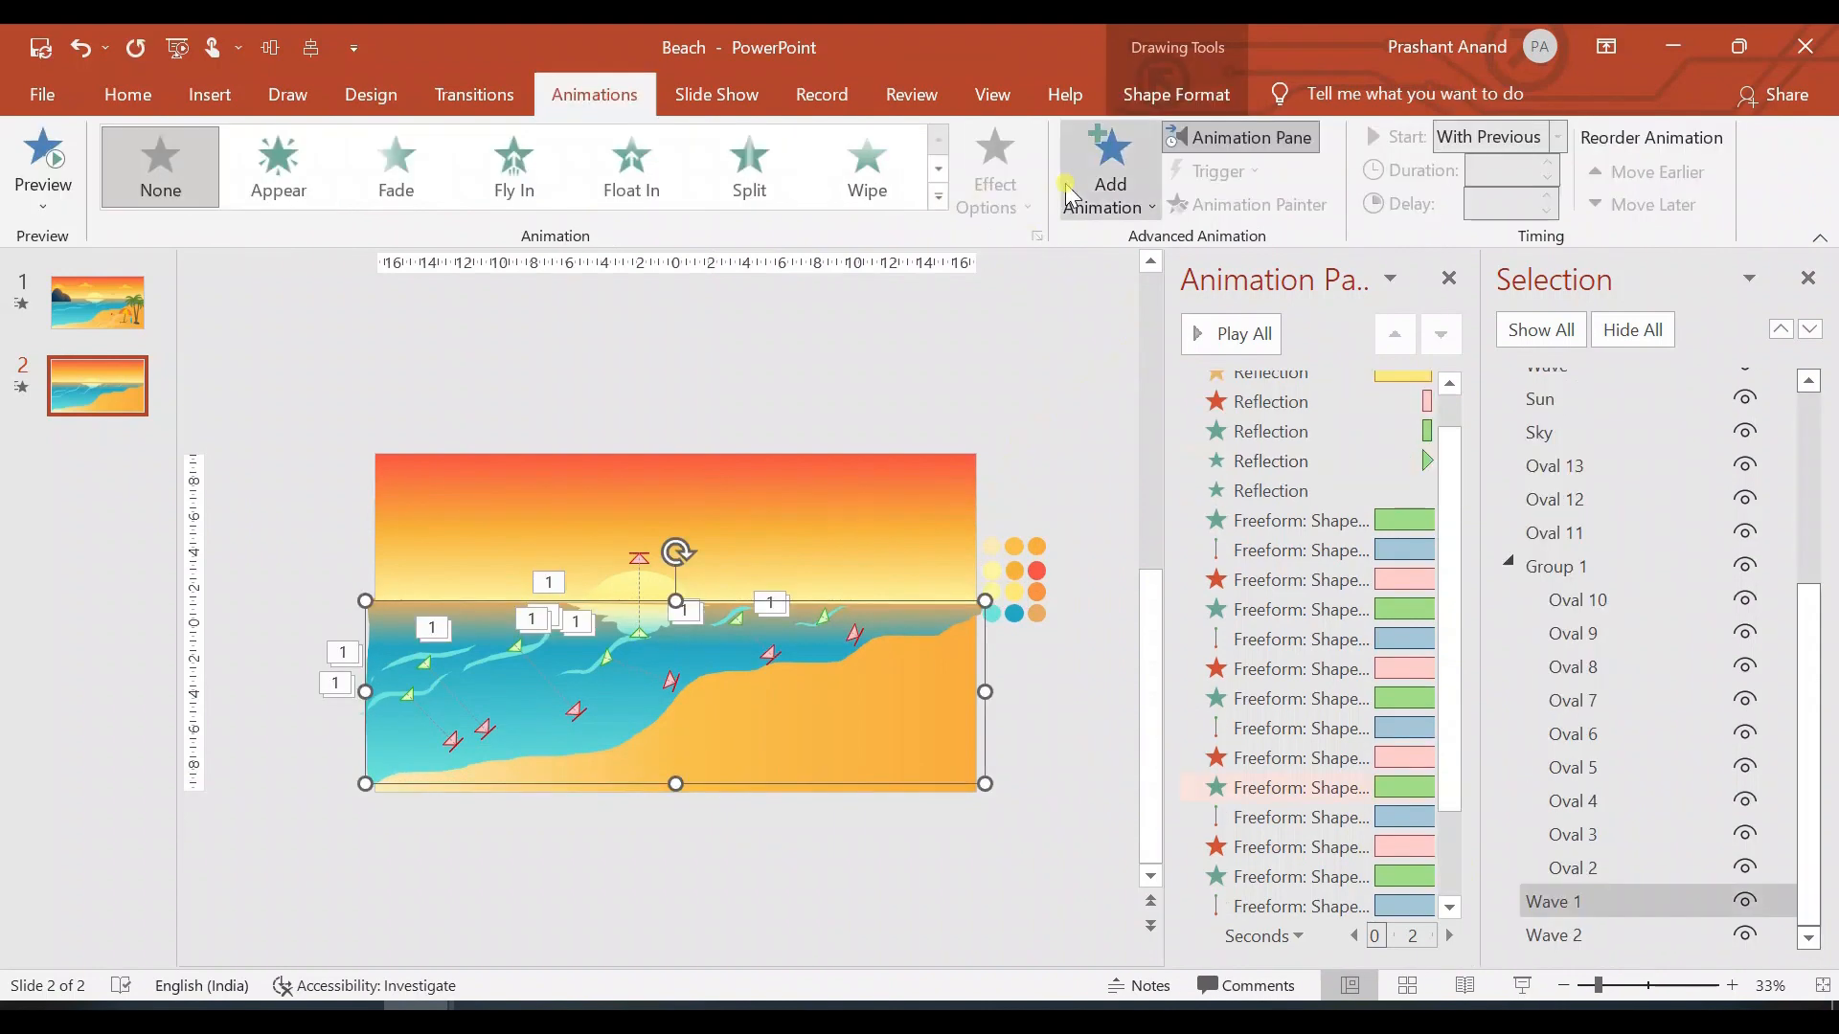
# Step: Add a Grow/Shrink emphasis animation to Wave 1 and set its direction to Vertical
pyautogui.click(1106, 177)
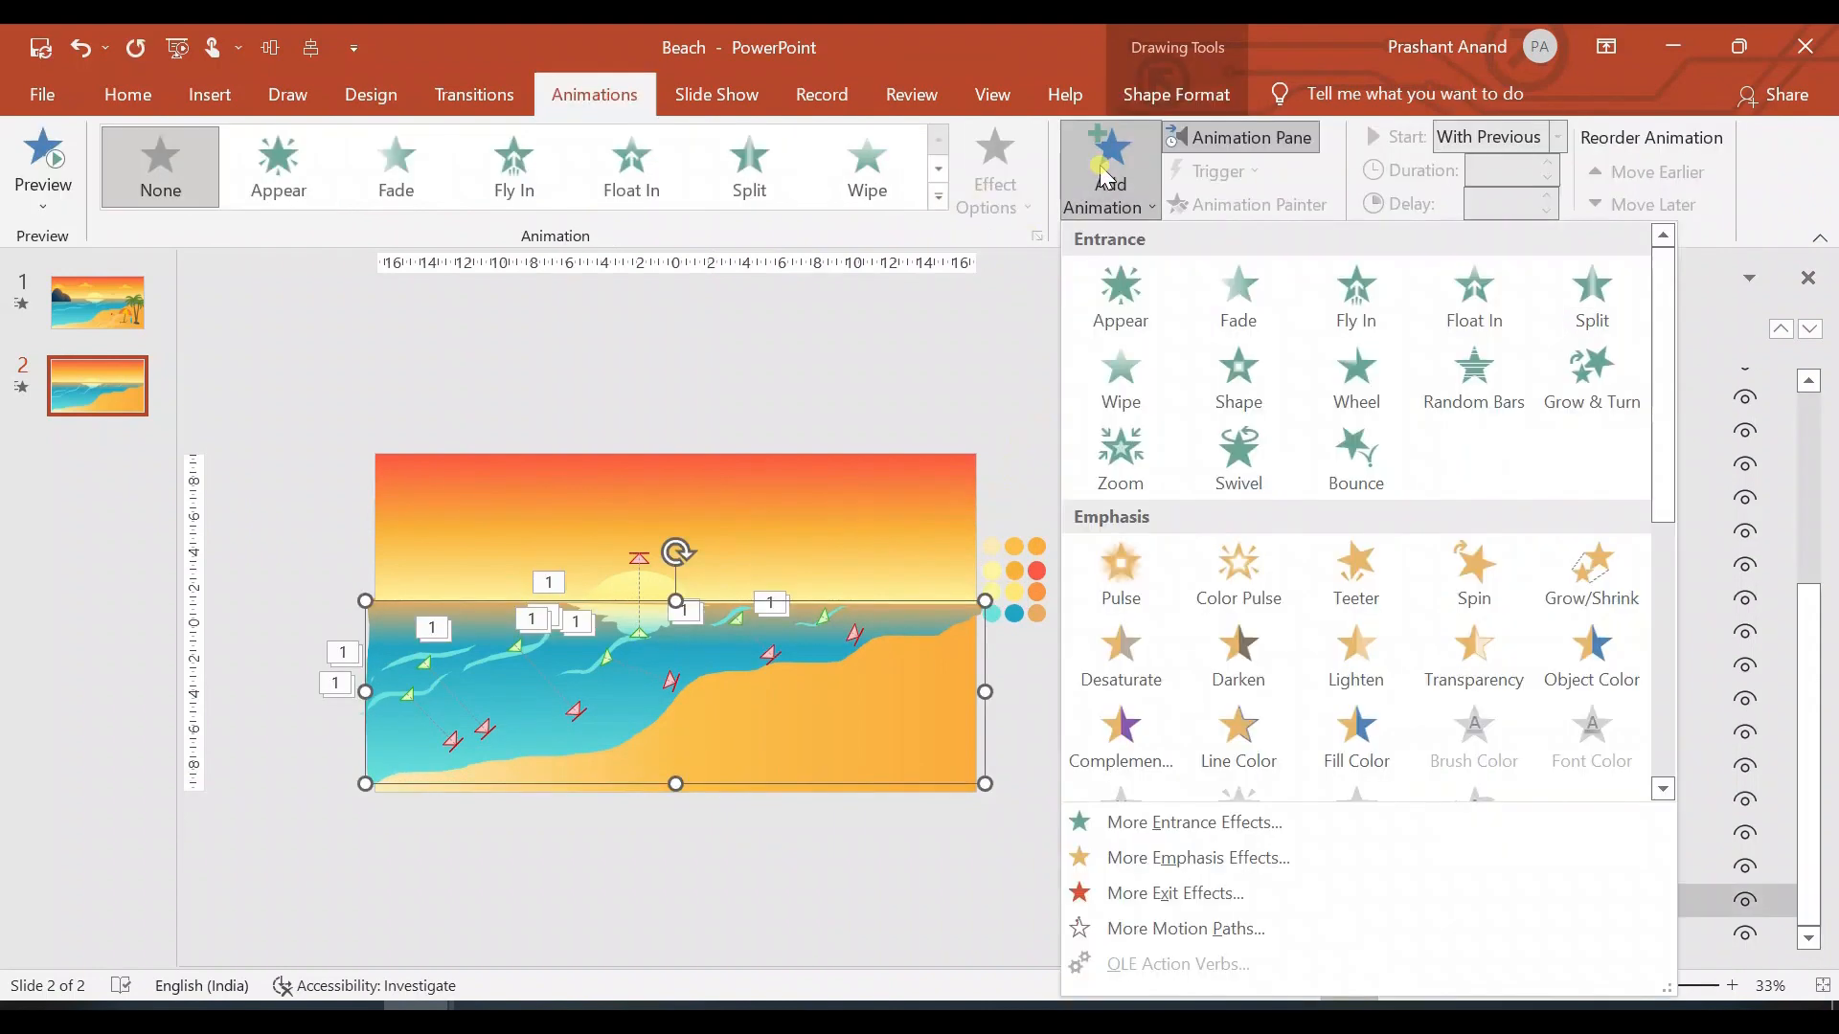
pyautogui.click(1592, 575)
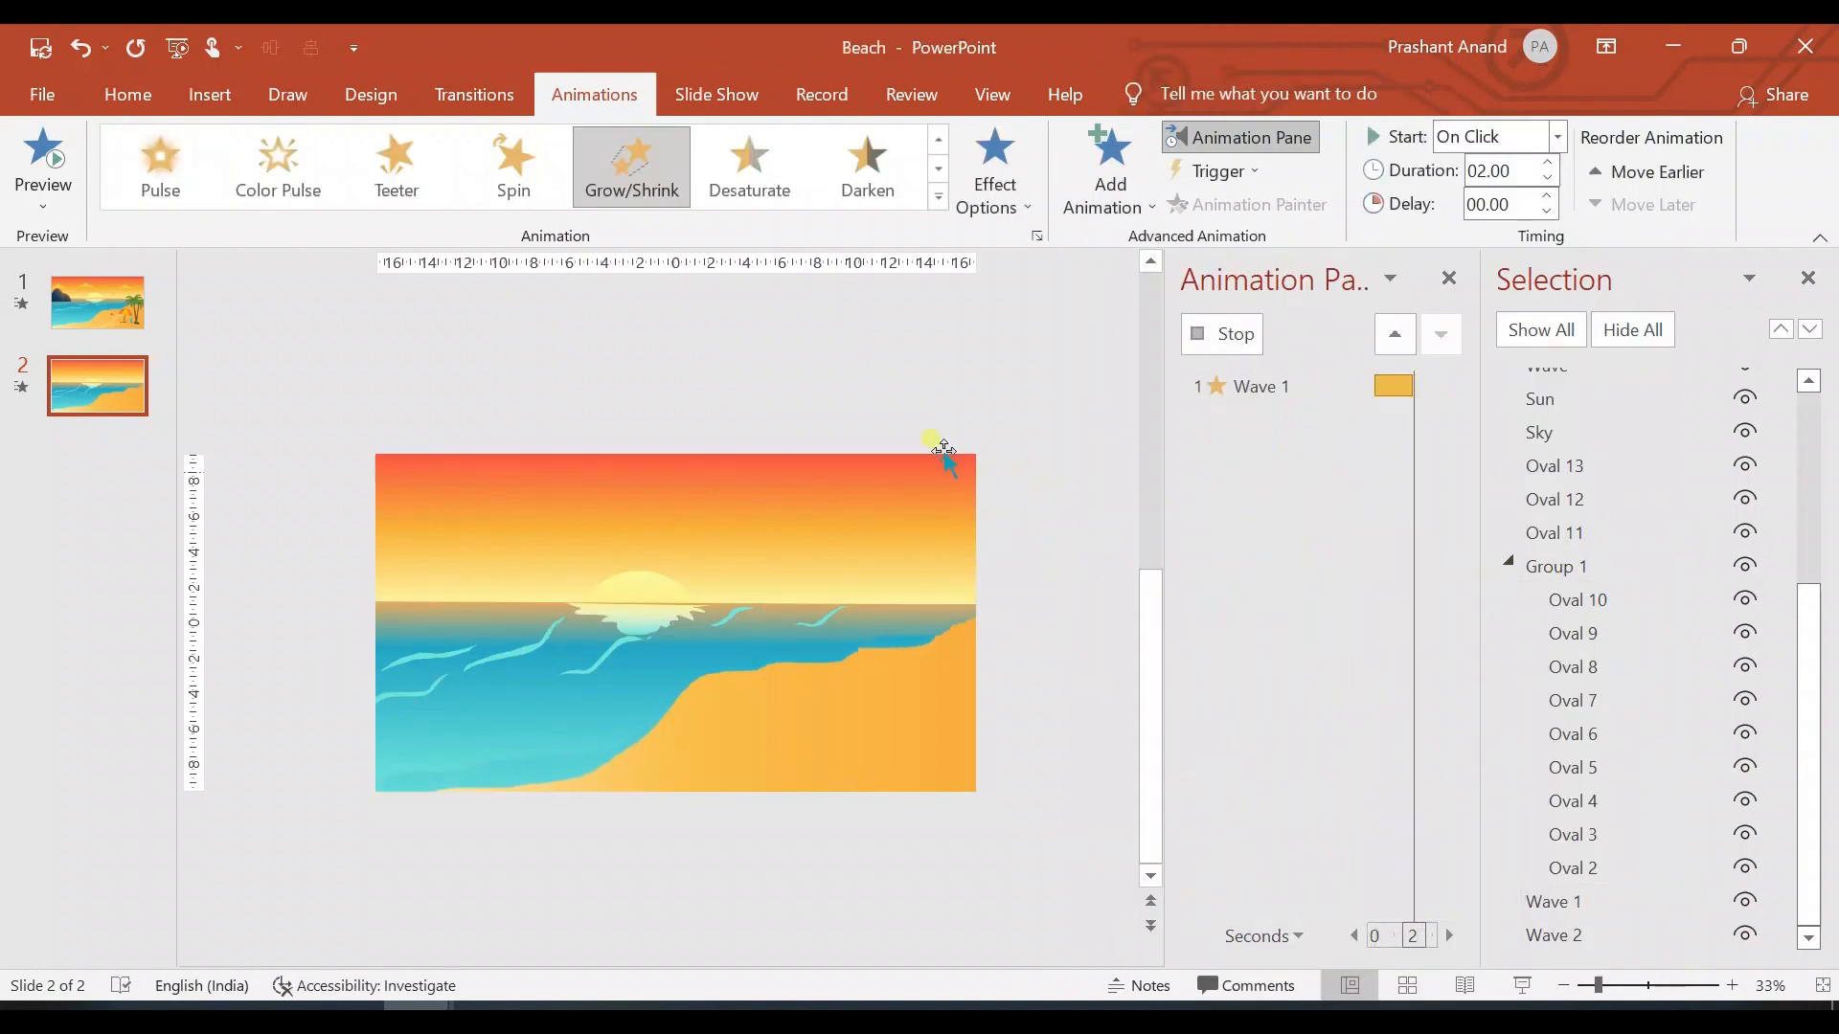
pyautogui.click(994, 177)
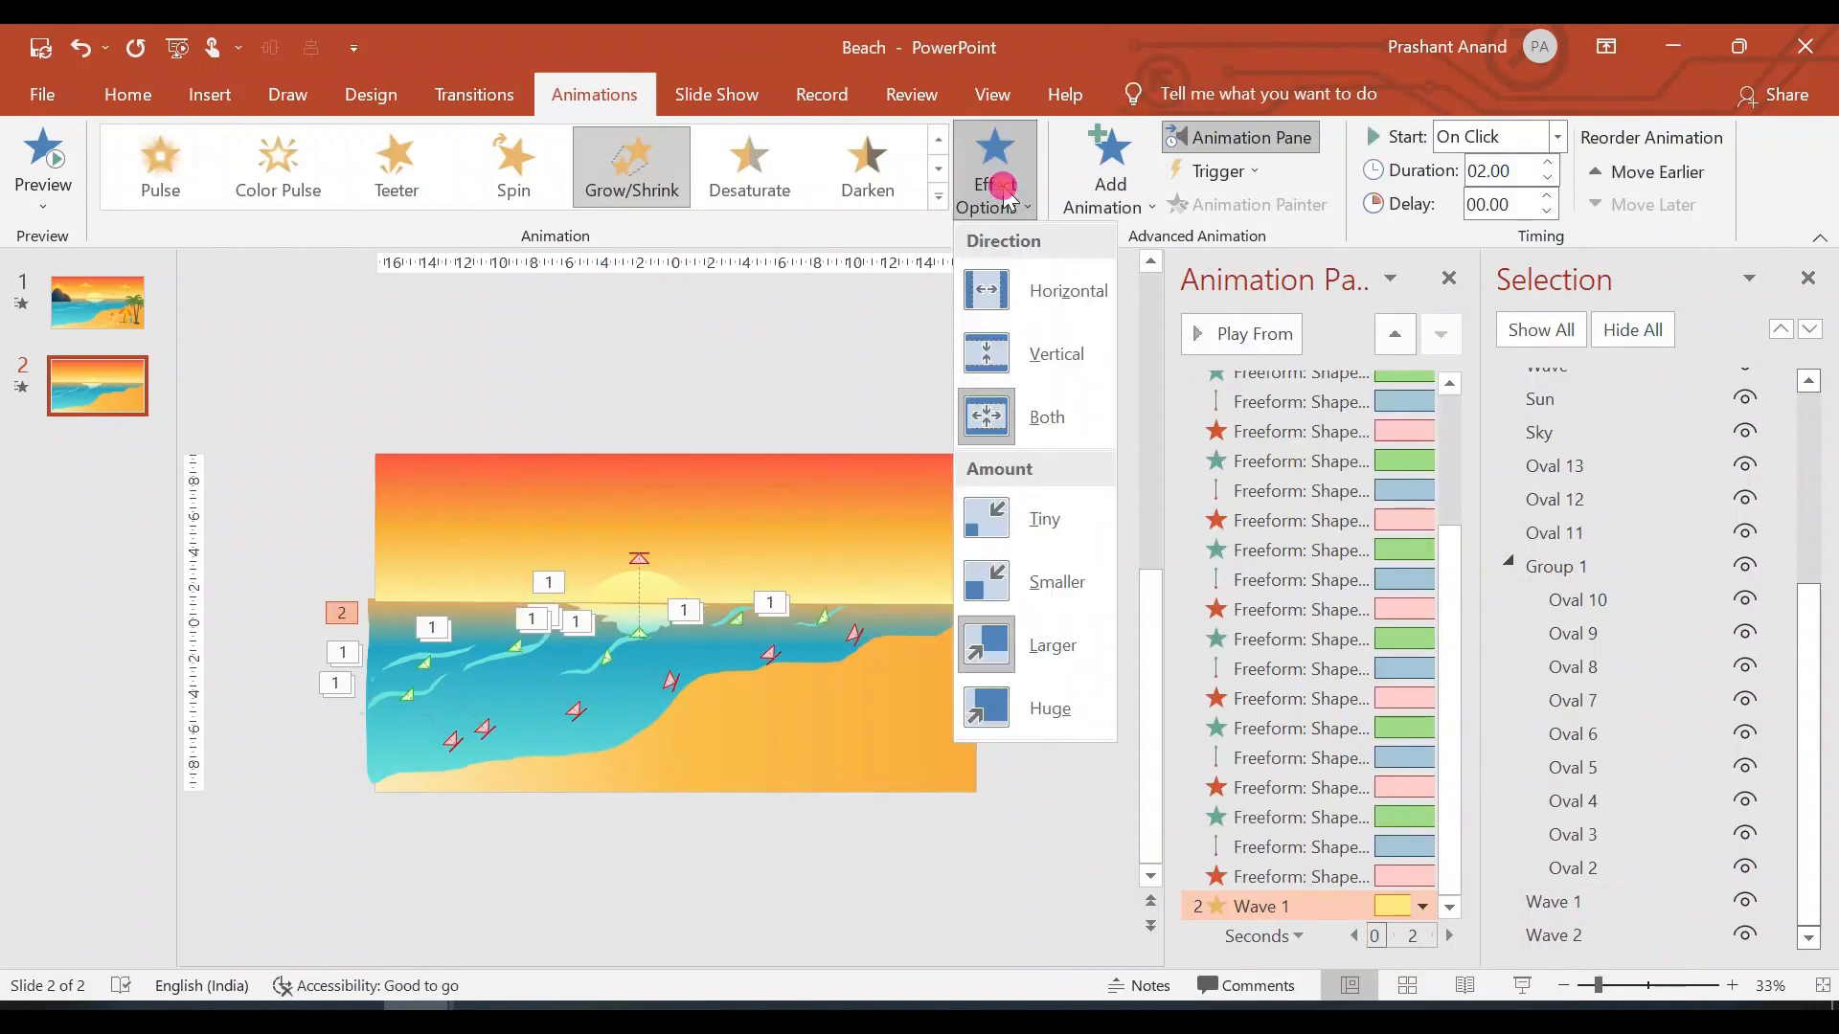
pyautogui.click(1020, 355)
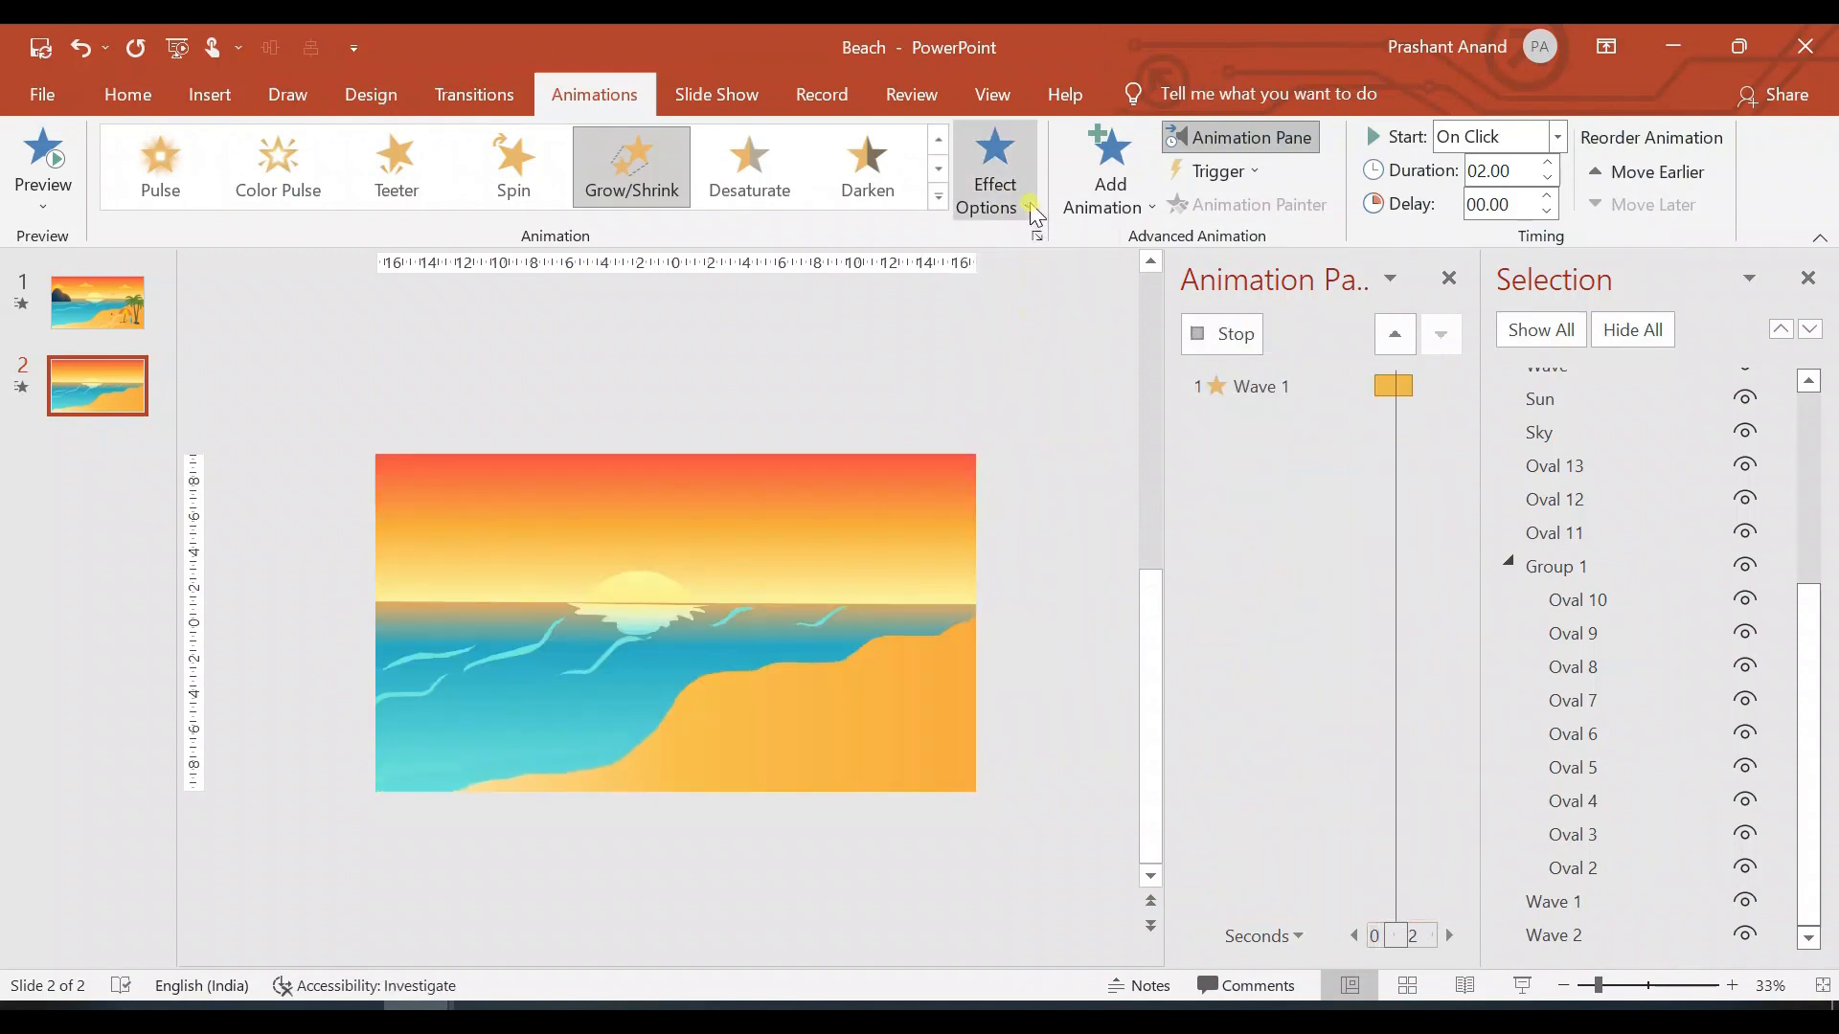
pyautogui.click(1227, 341)
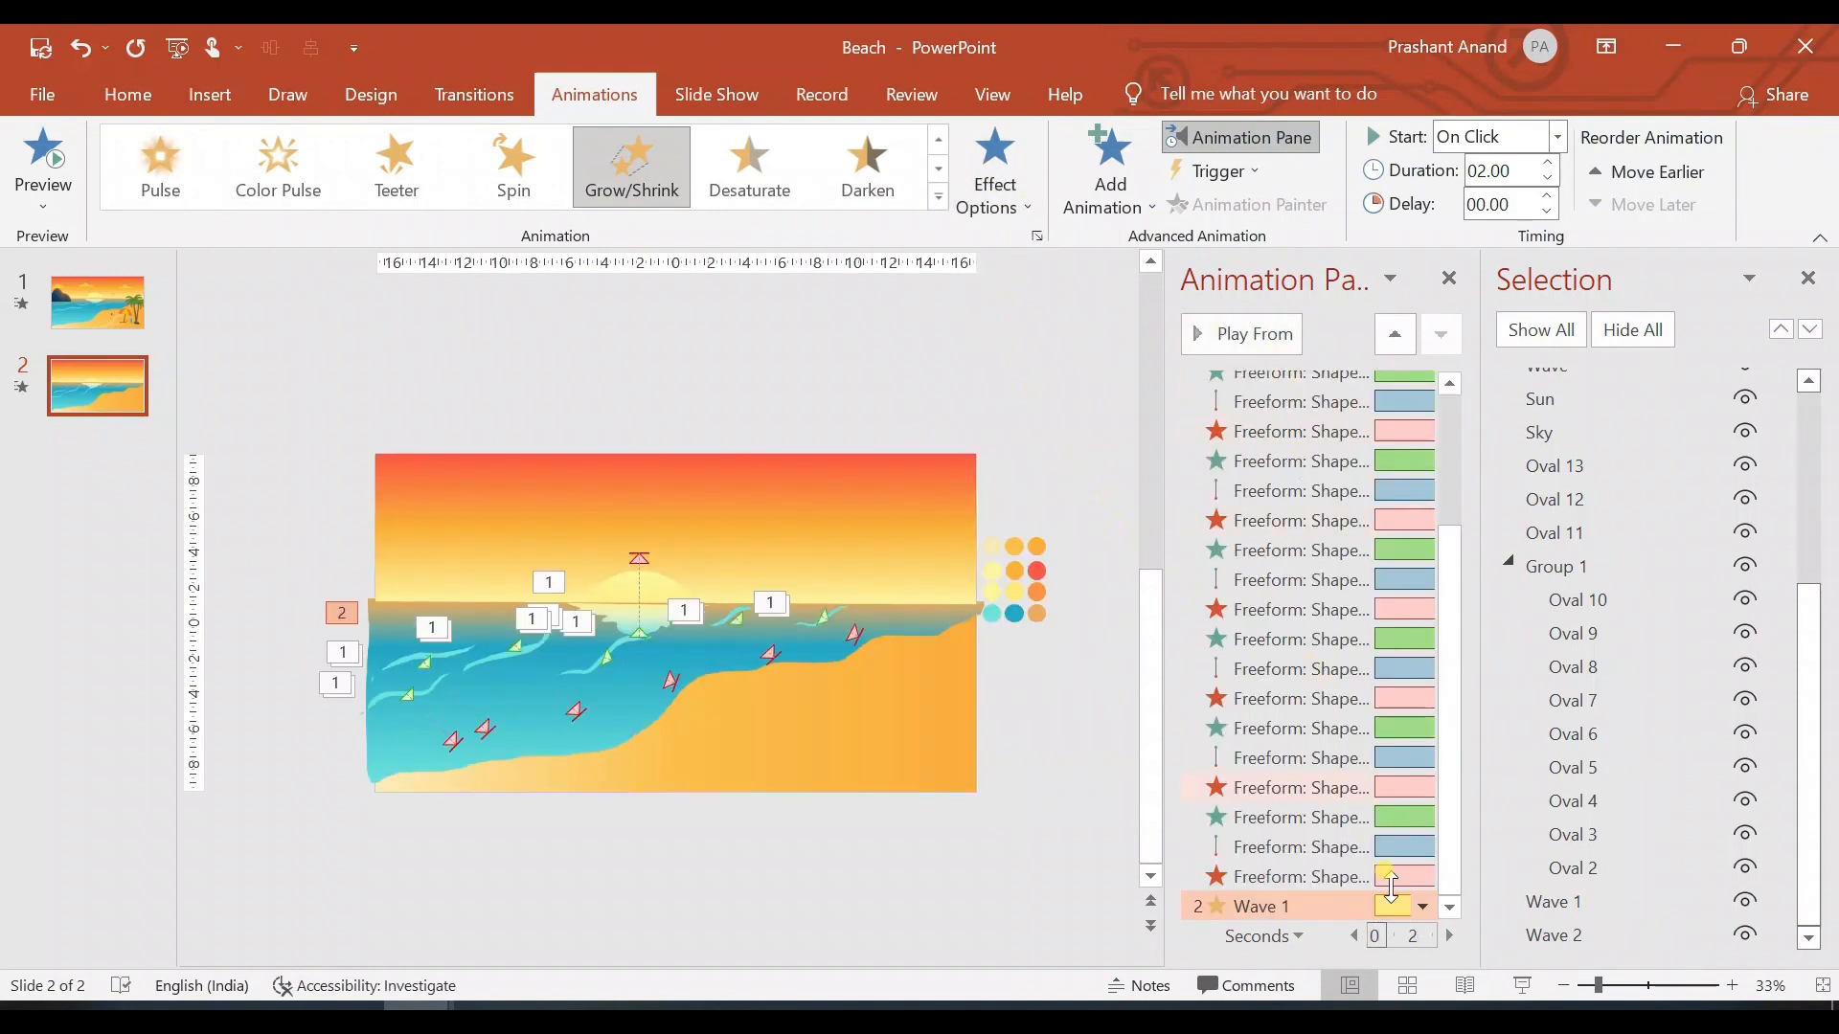
# Step: Set Wave 1's Grow/Shrink effect to a custom size of 120% and turn on auto-reverse
pyautogui.click(1421, 906)
pyautogui.click(1316, 772)
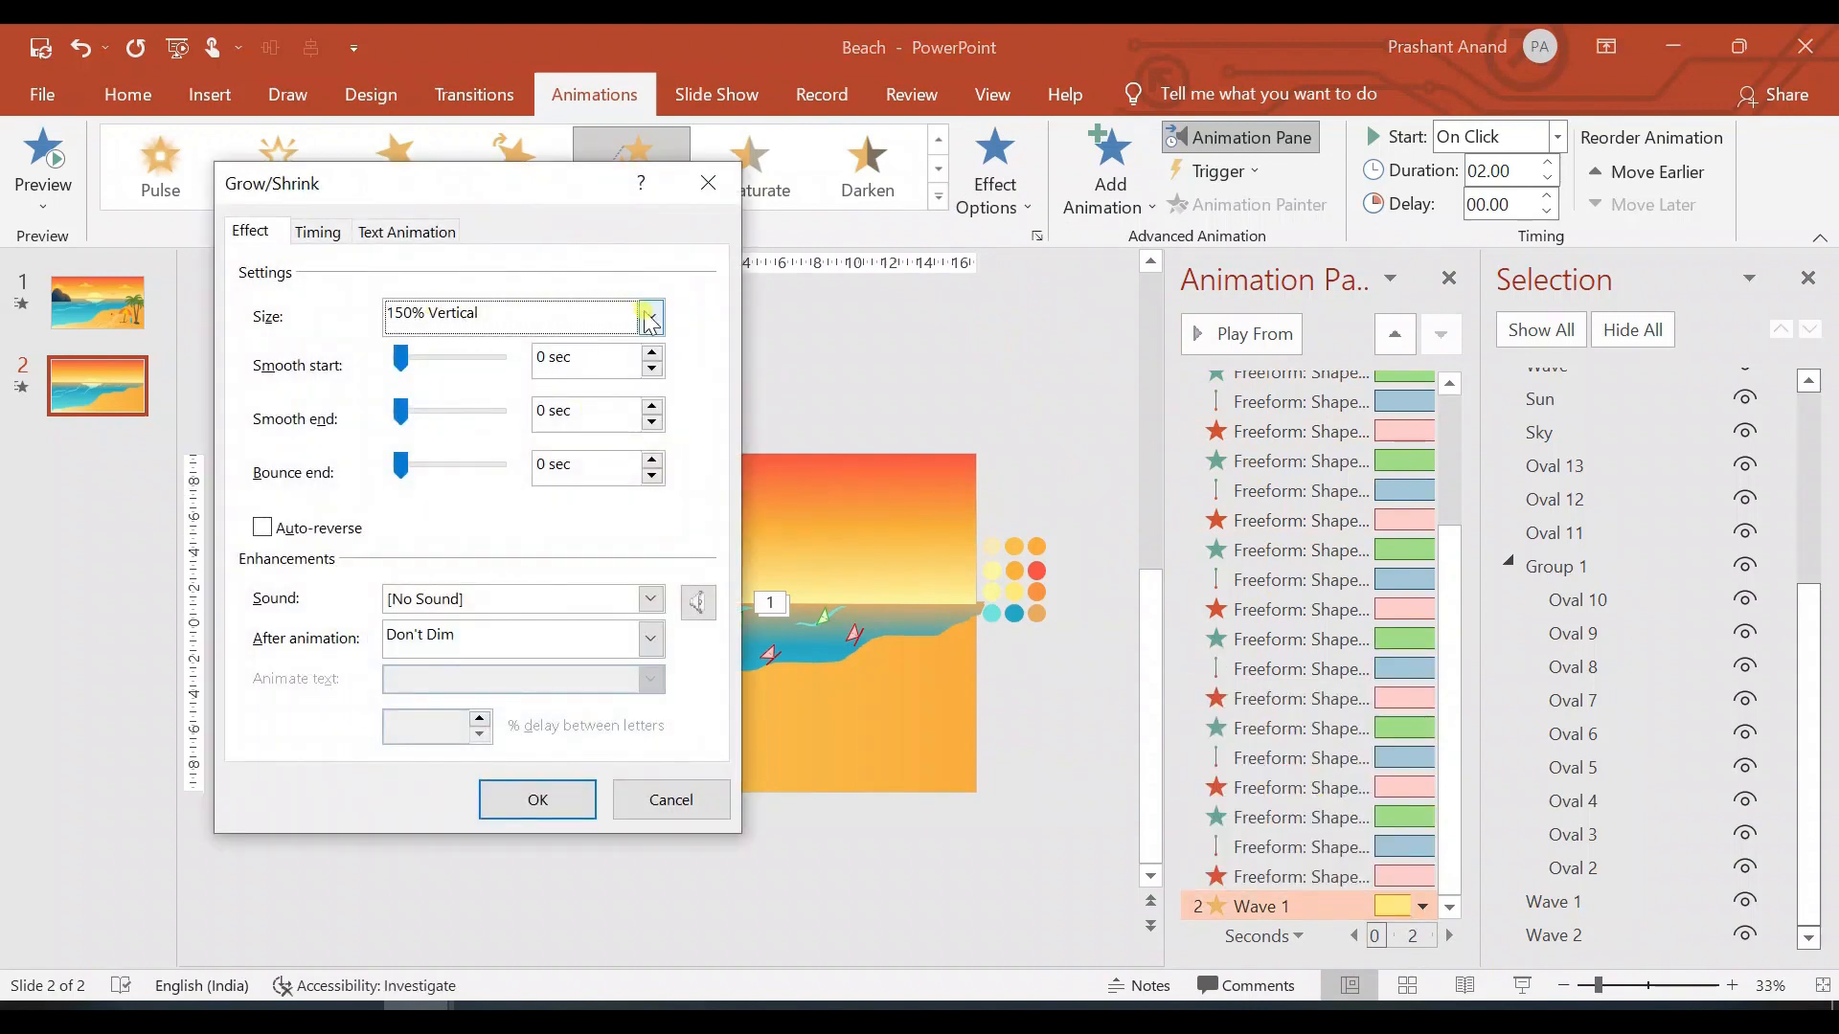
pyautogui.click(650, 317)
pyautogui.click(518, 491)
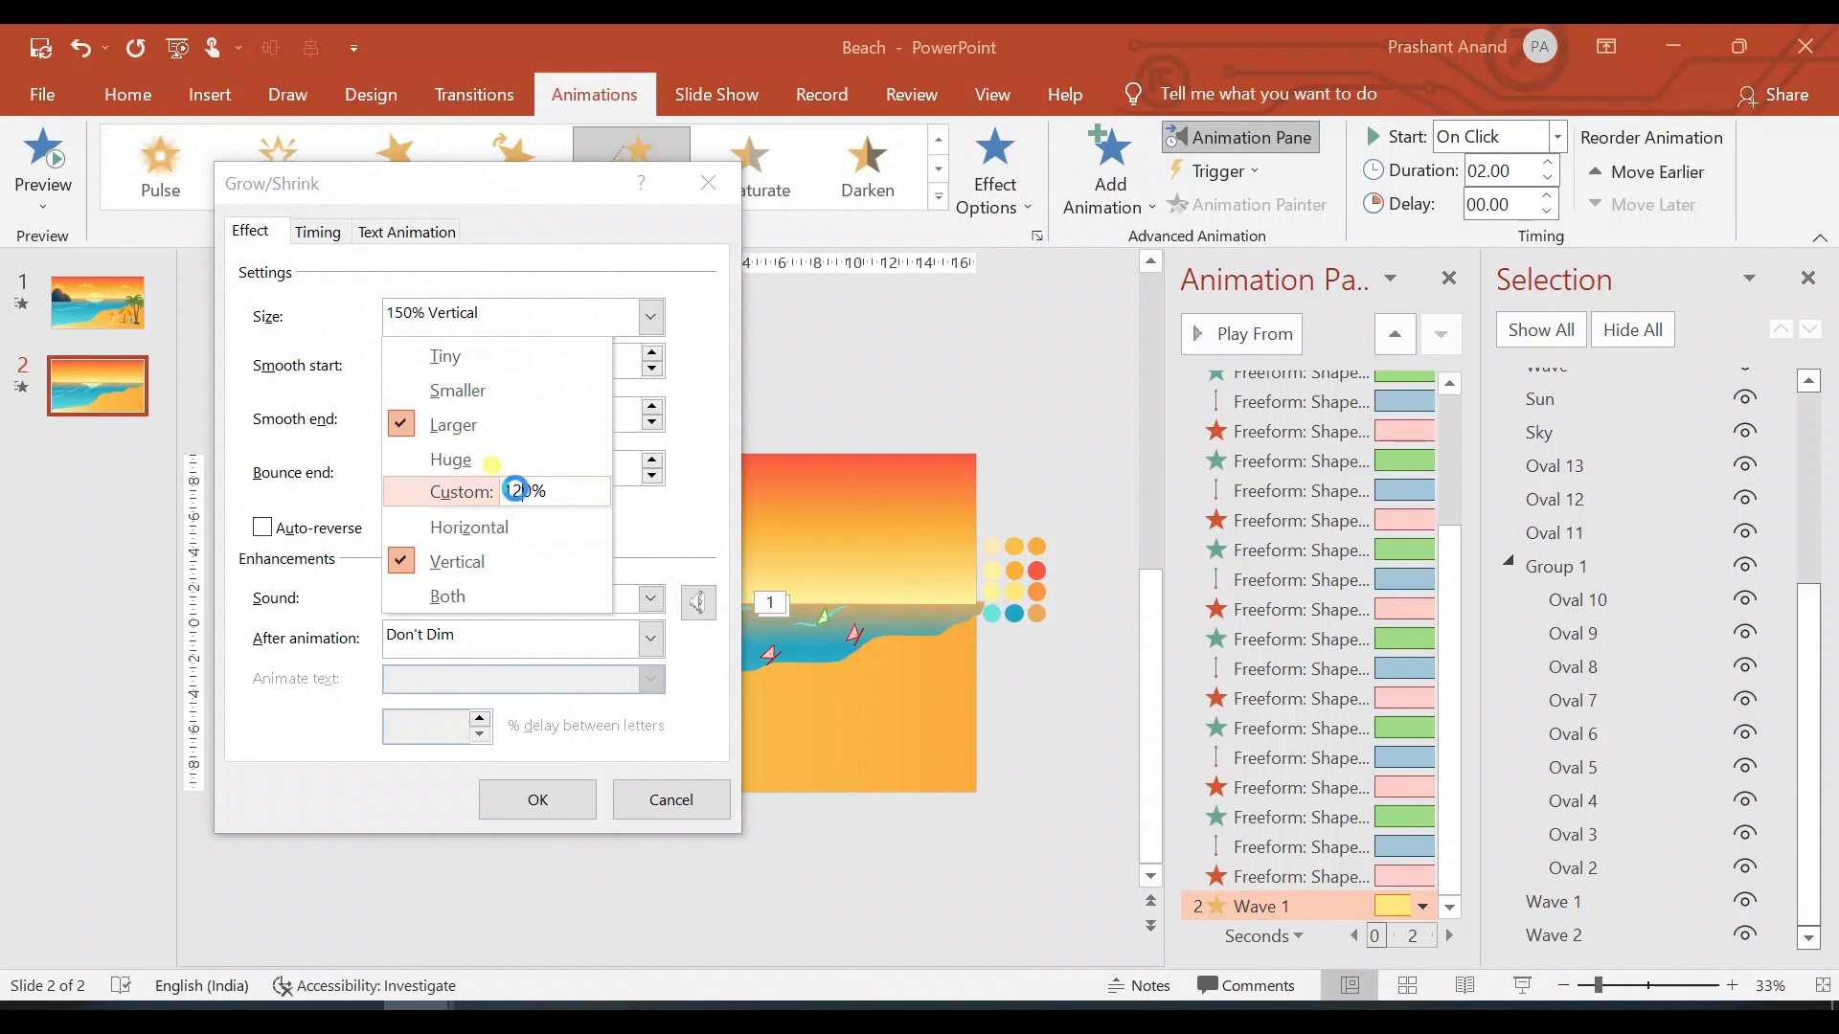
pyautogui.press('Return')
pyautogui.click(262, 527)
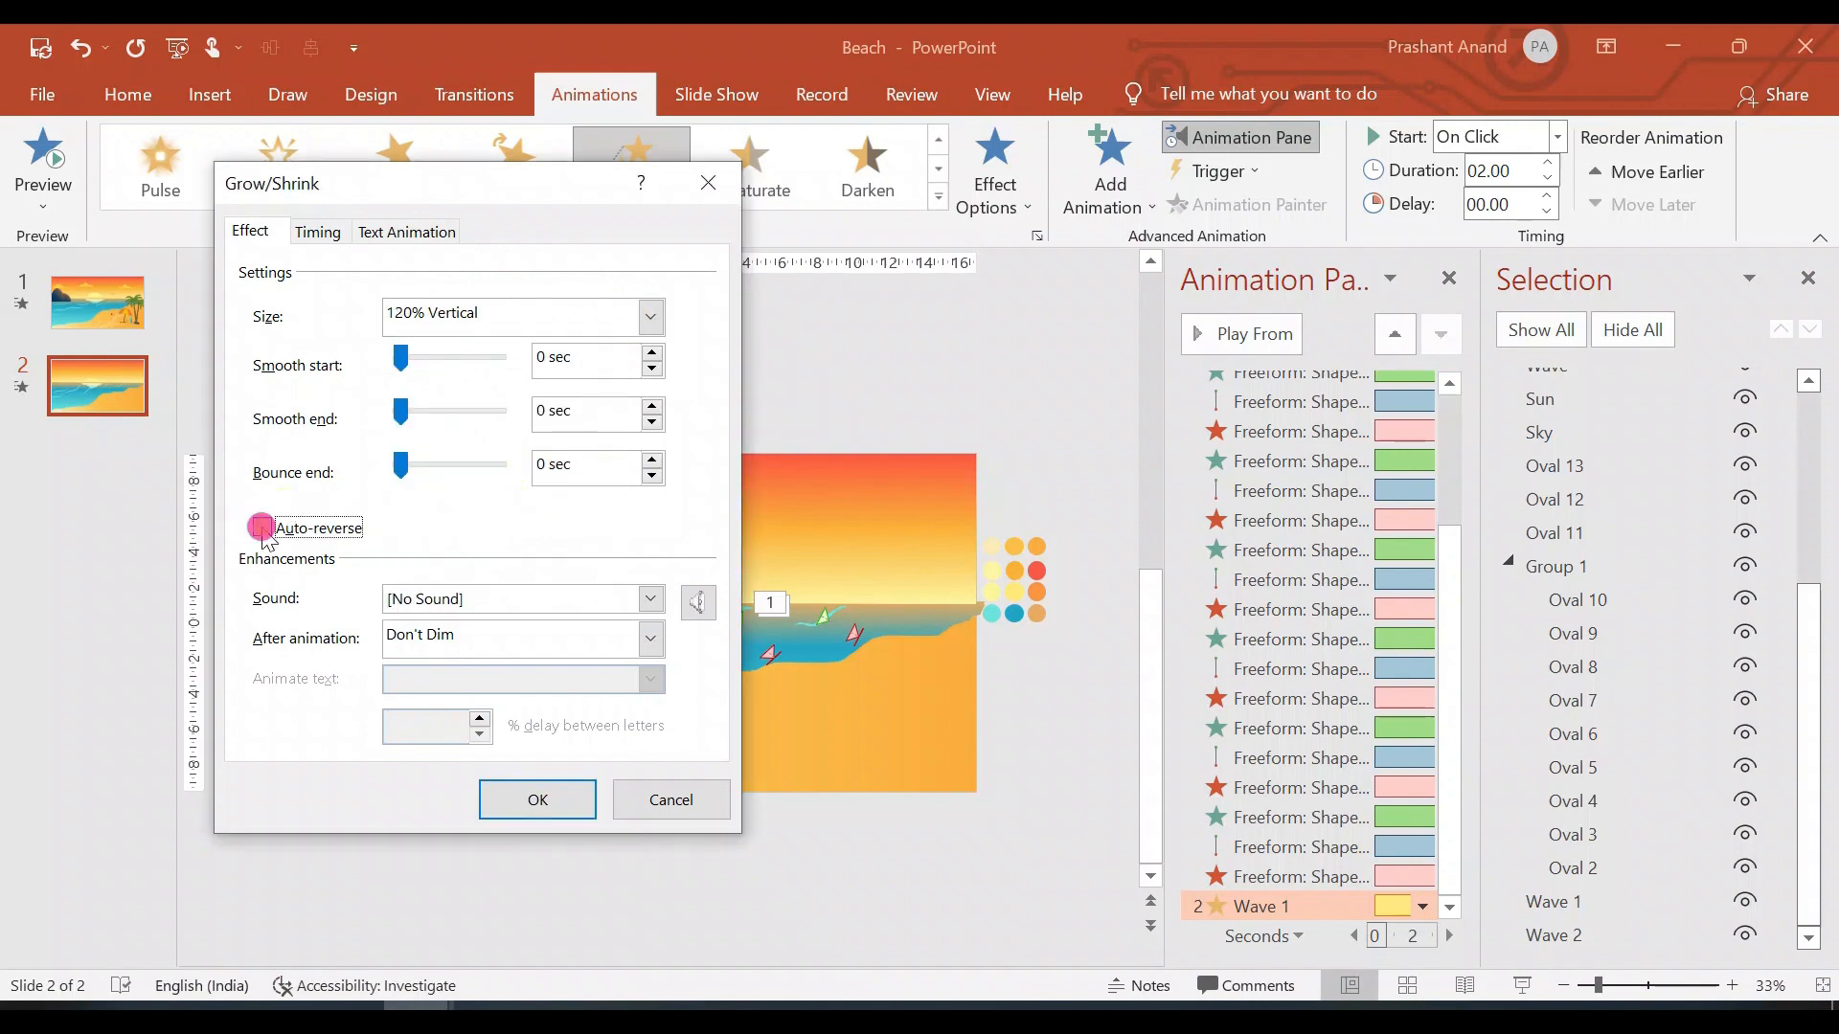
# Step: Make Wave 1's Grow/Shrink effect start With Previous and repeat 10 times
pyautogui.click(319, 233)
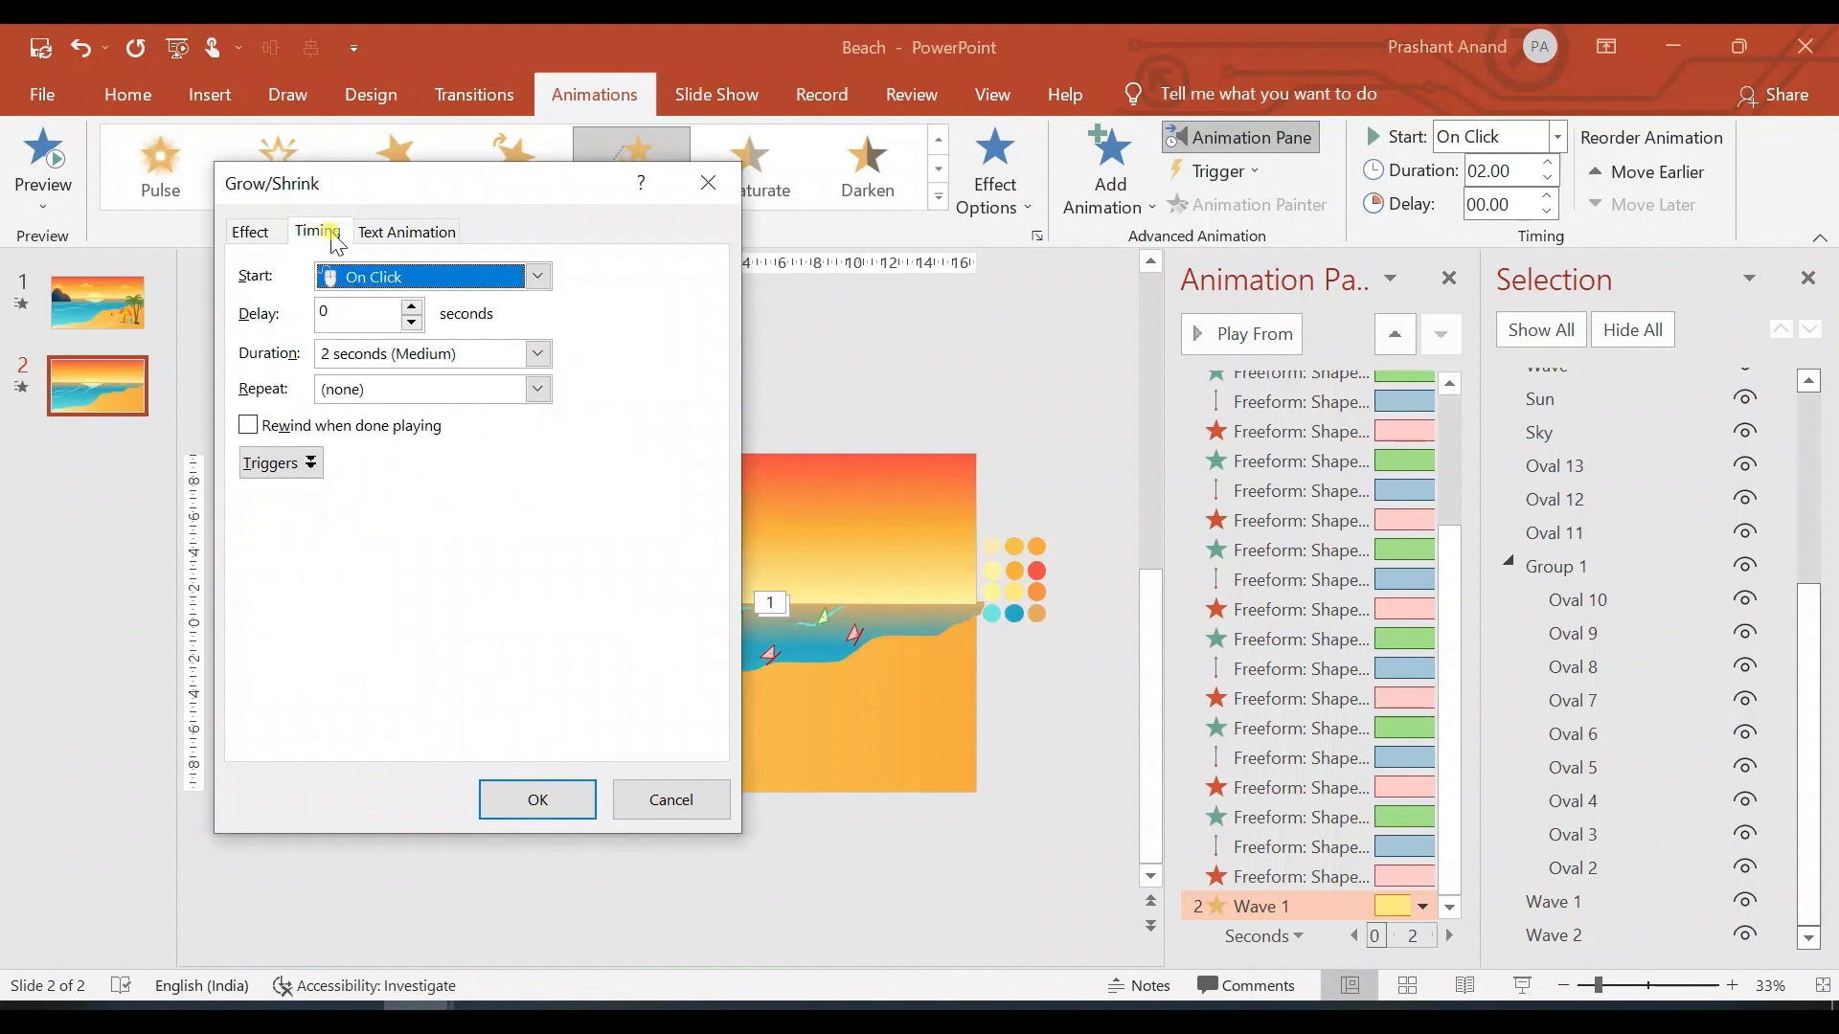
pyautogui.click(540, 280)
pyautogui.click(476, 329)
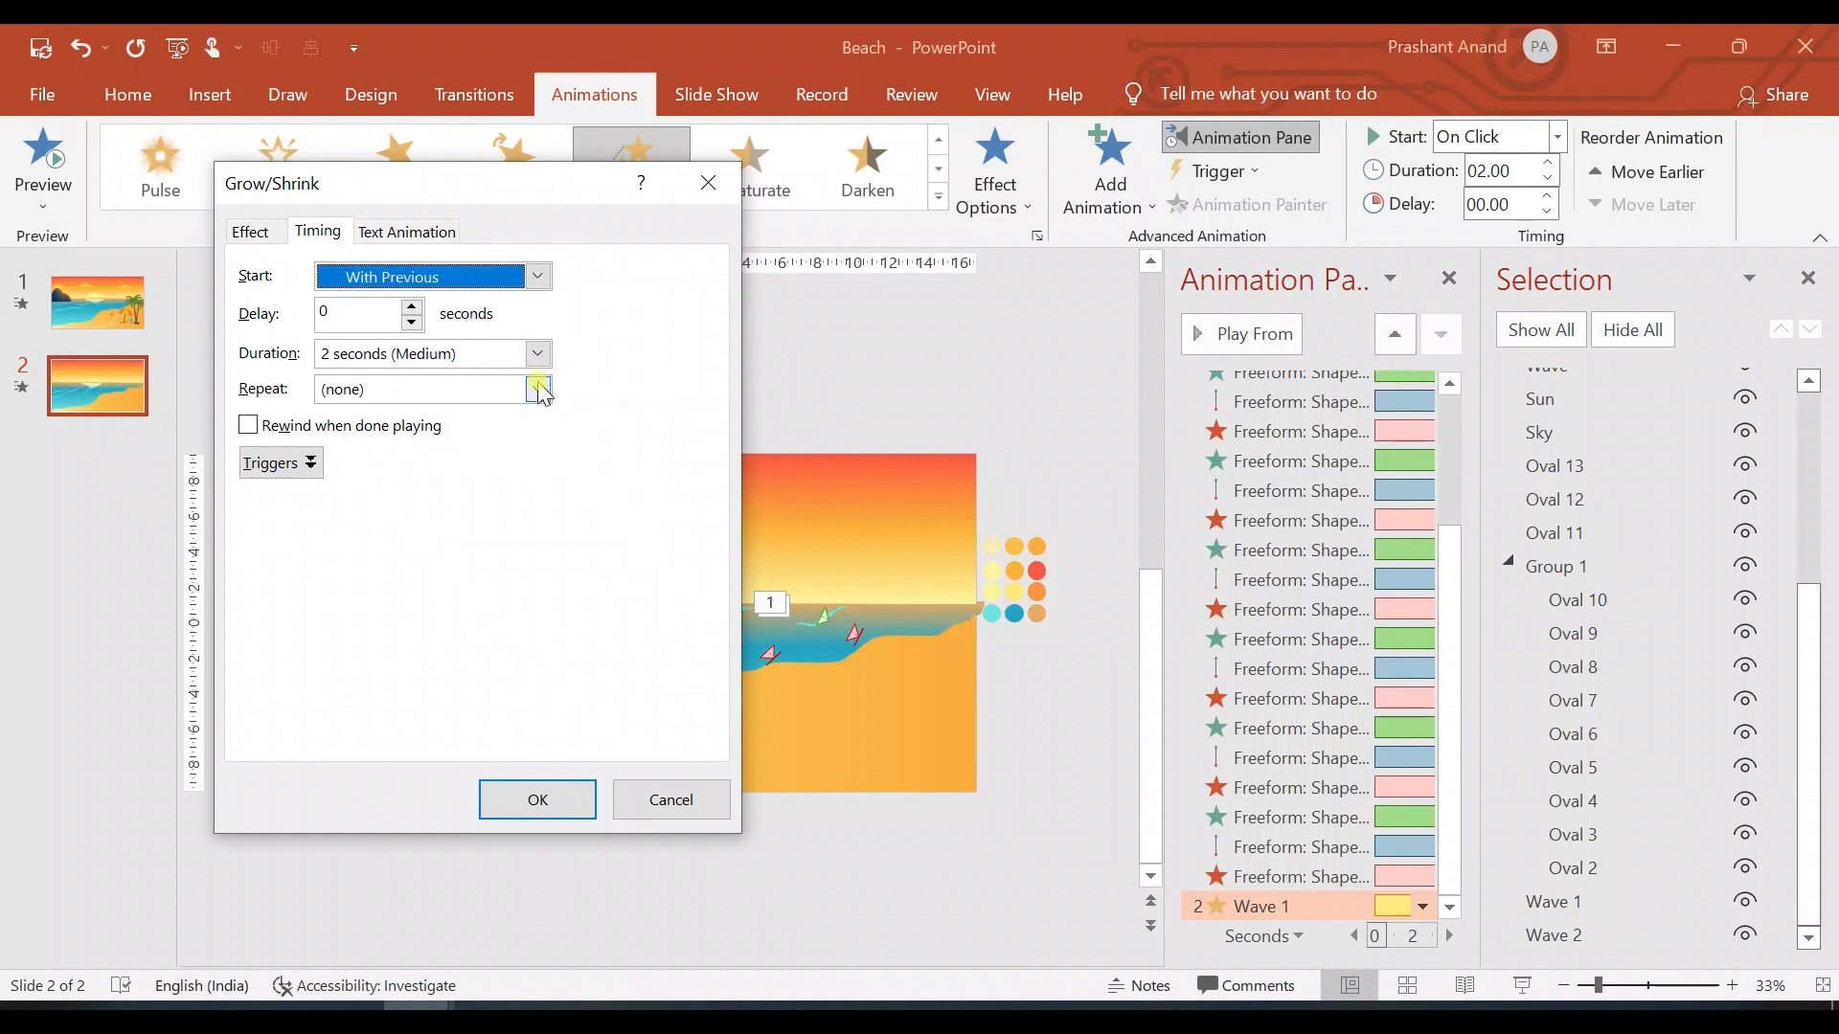
pyautogui.click(539, 389)
pyautogui.click(383, 516)
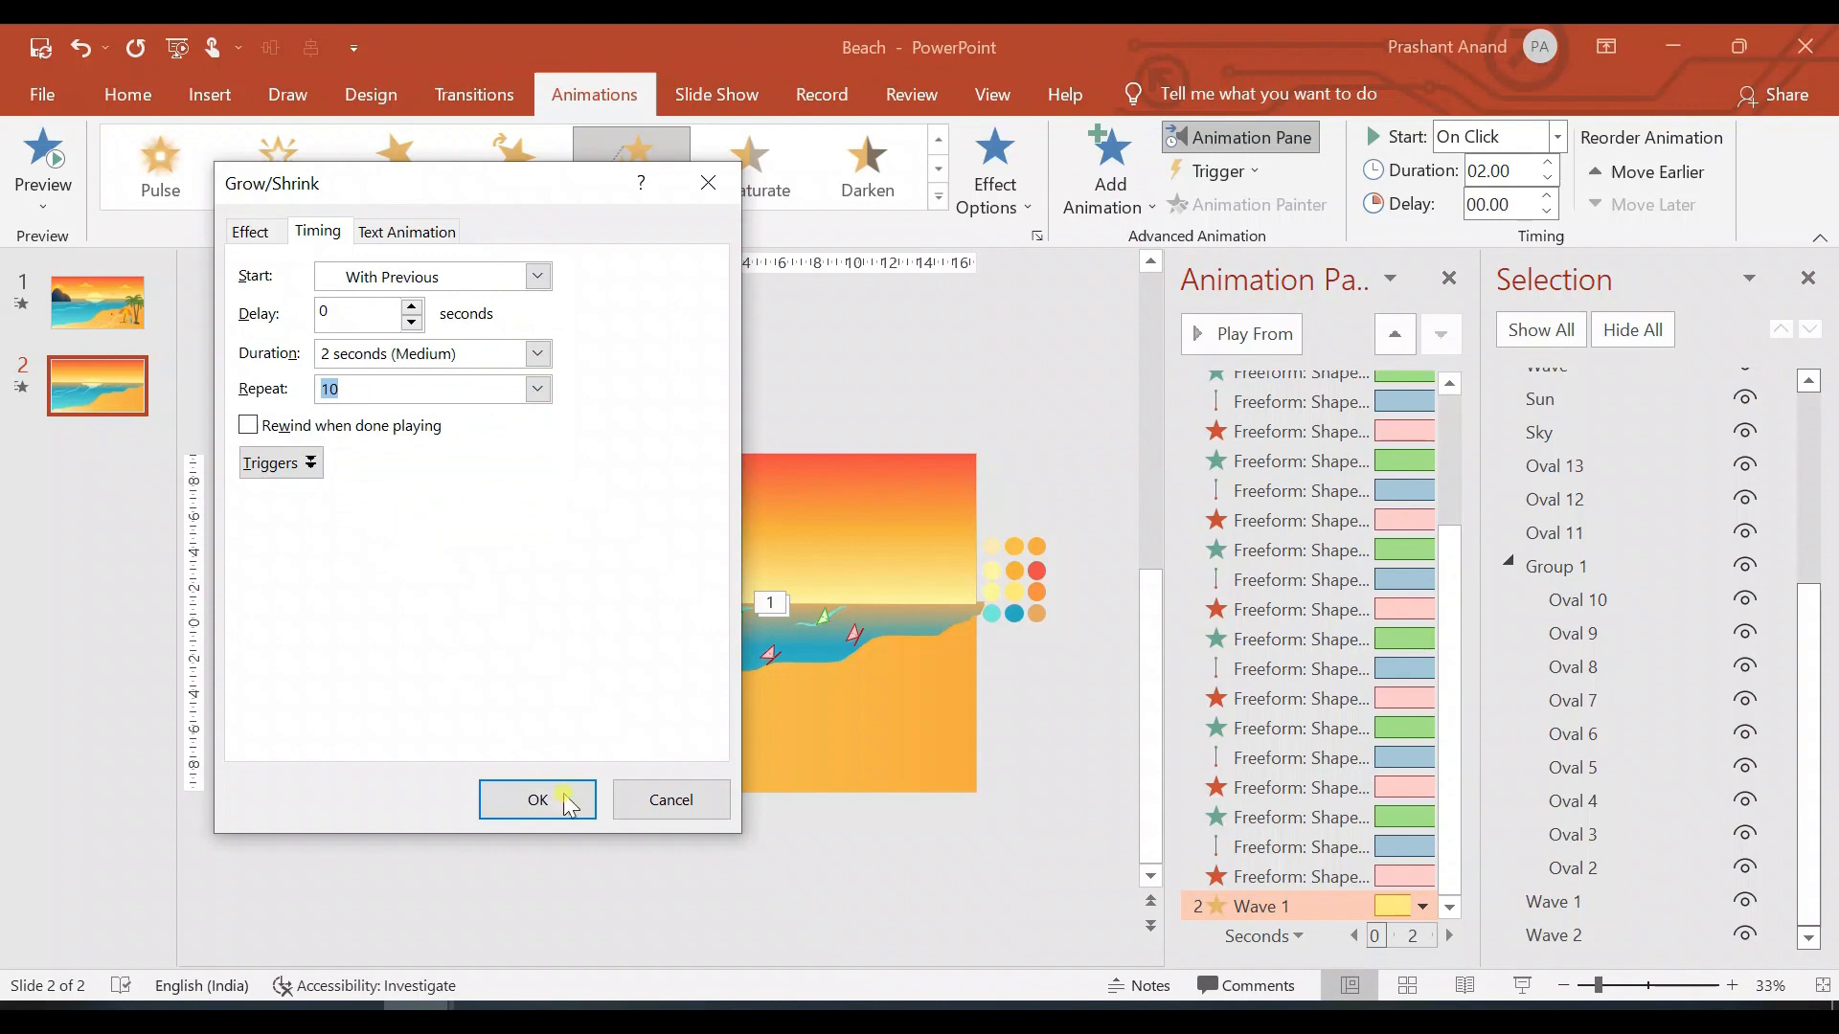
pyautogui.click(540, 798)
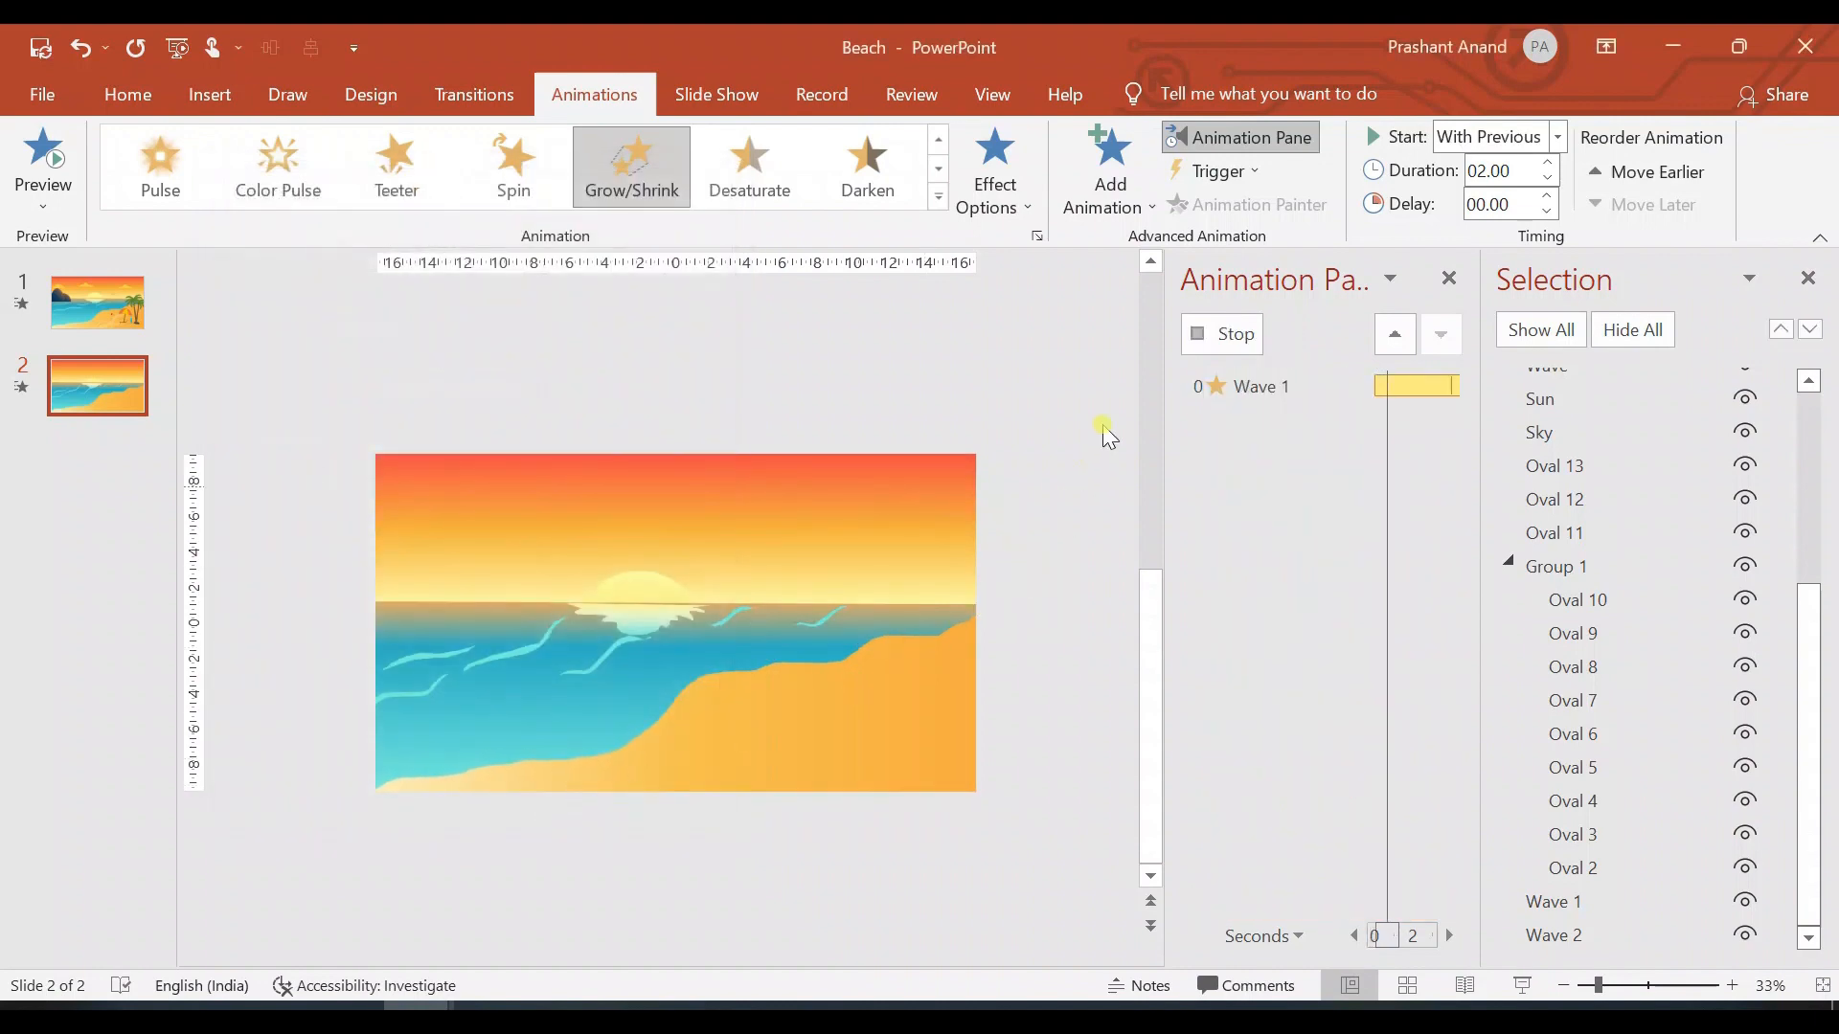
pyautogui.click(1216, 334)
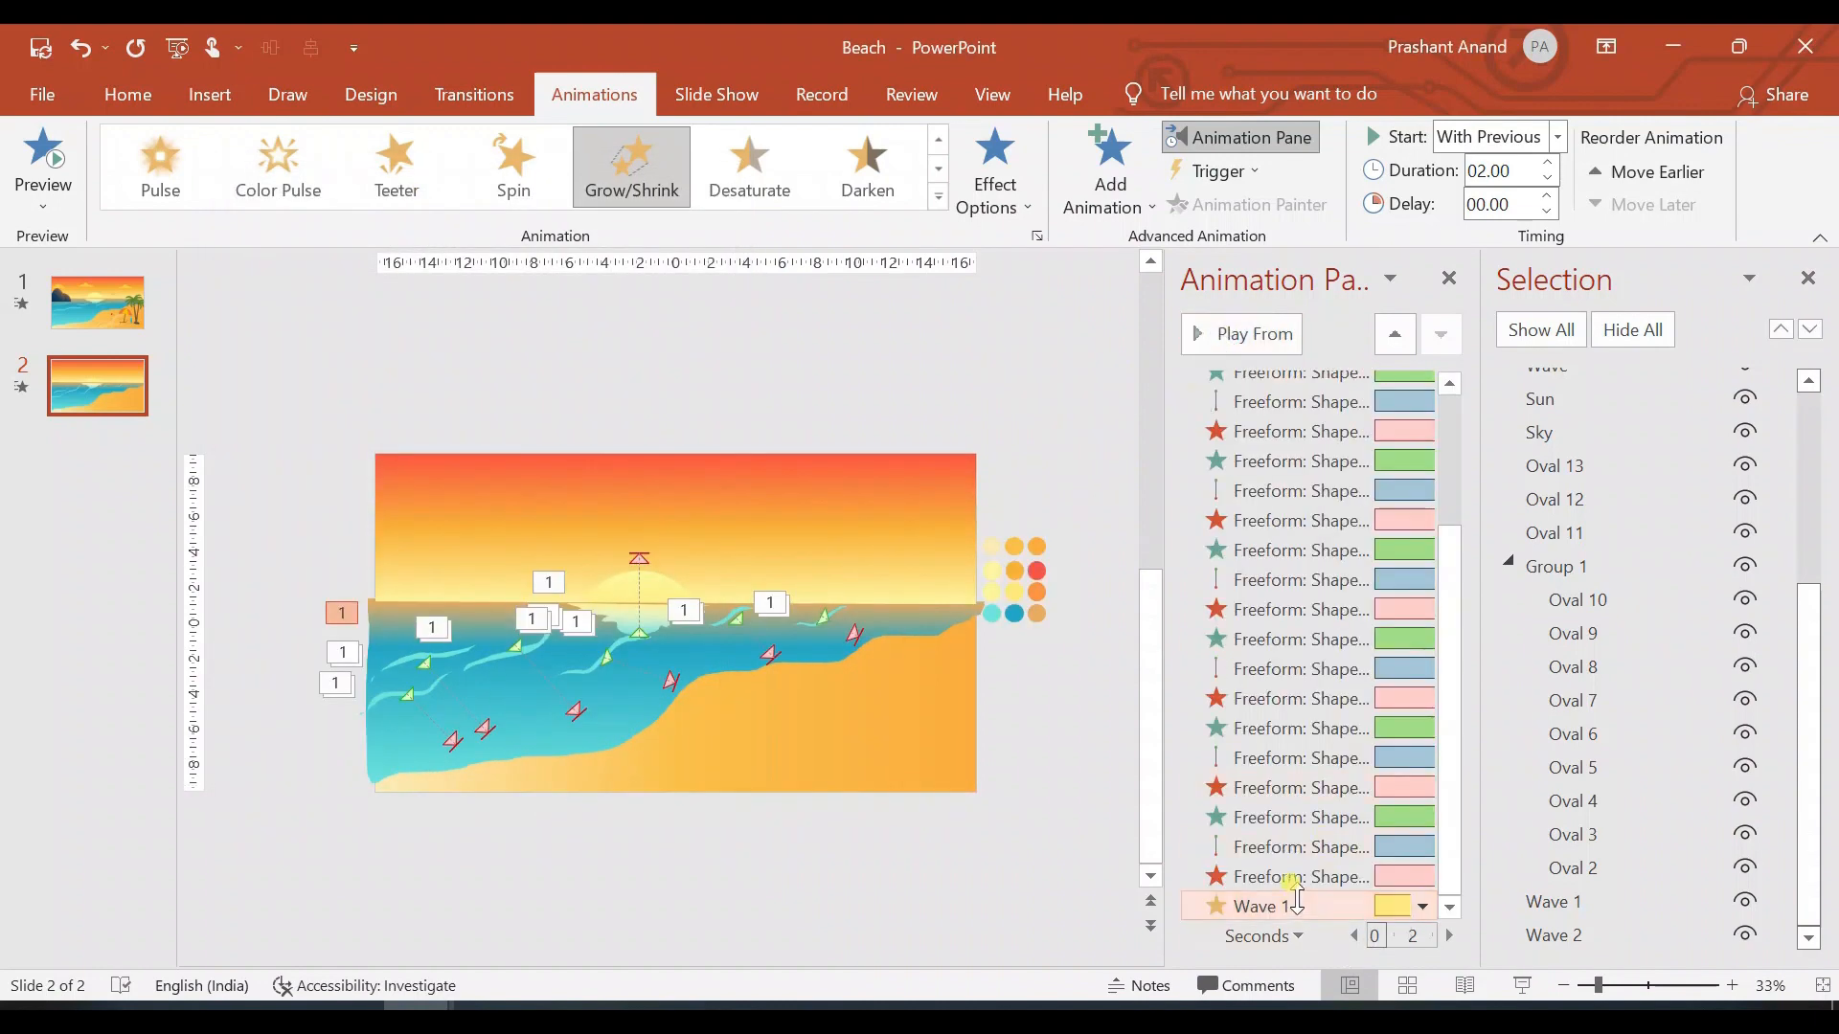
# Step: Add a Lines motion path to Wave 1 and preview the animations from its Grow/Shrink effect
pyautogui.click(1111, 182)
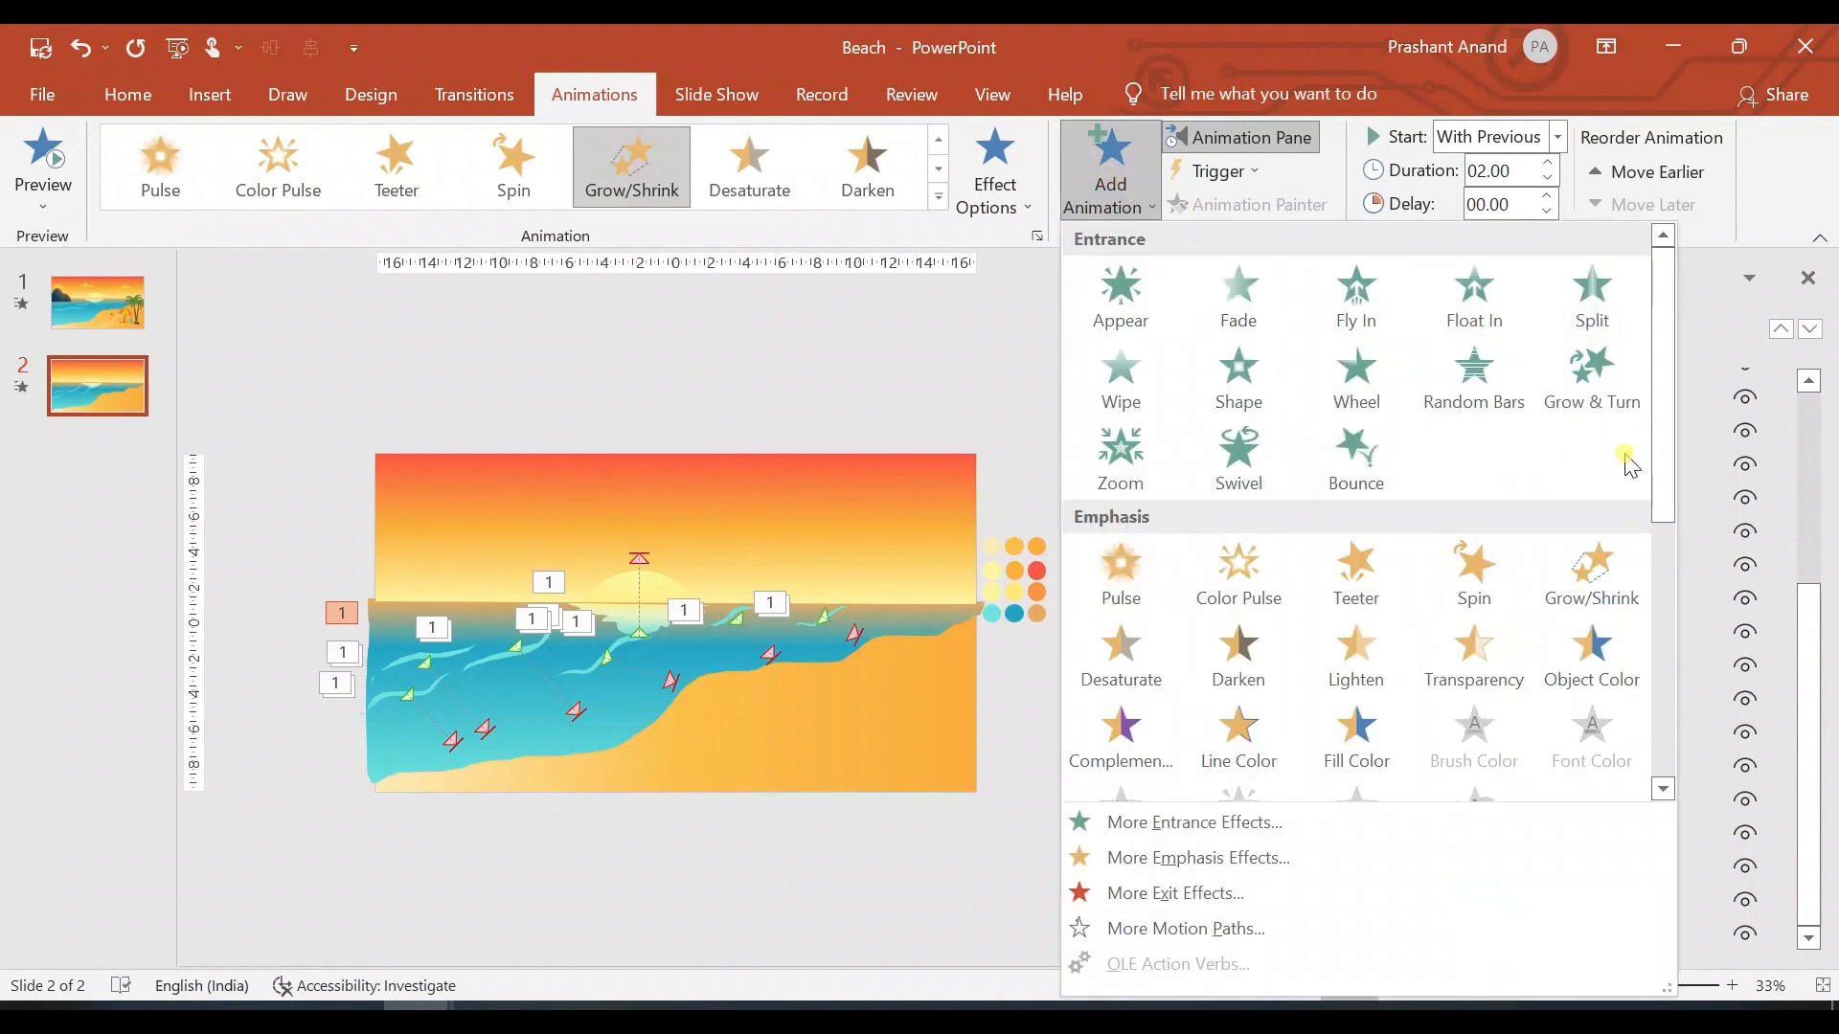
pyautogui.moveTo(1658, 457); pyautogui.dragTo(1661, 704)
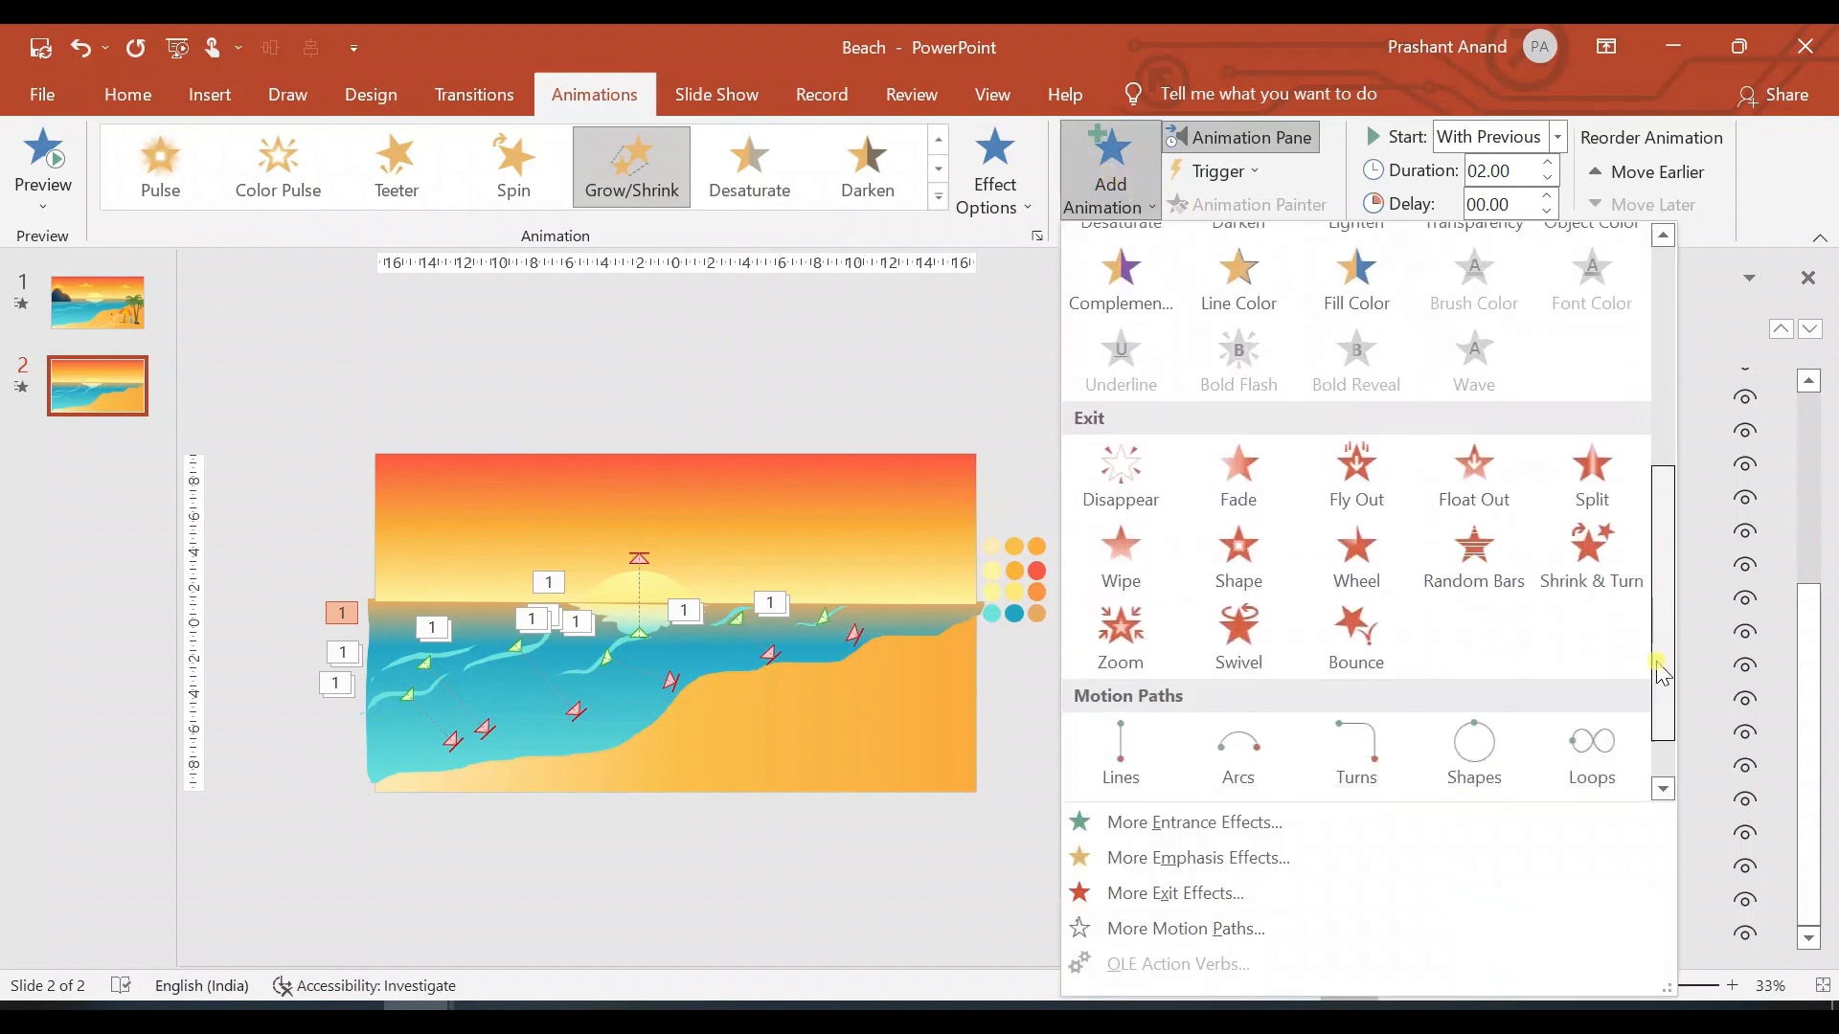
pyautogui.click(1120, 732)
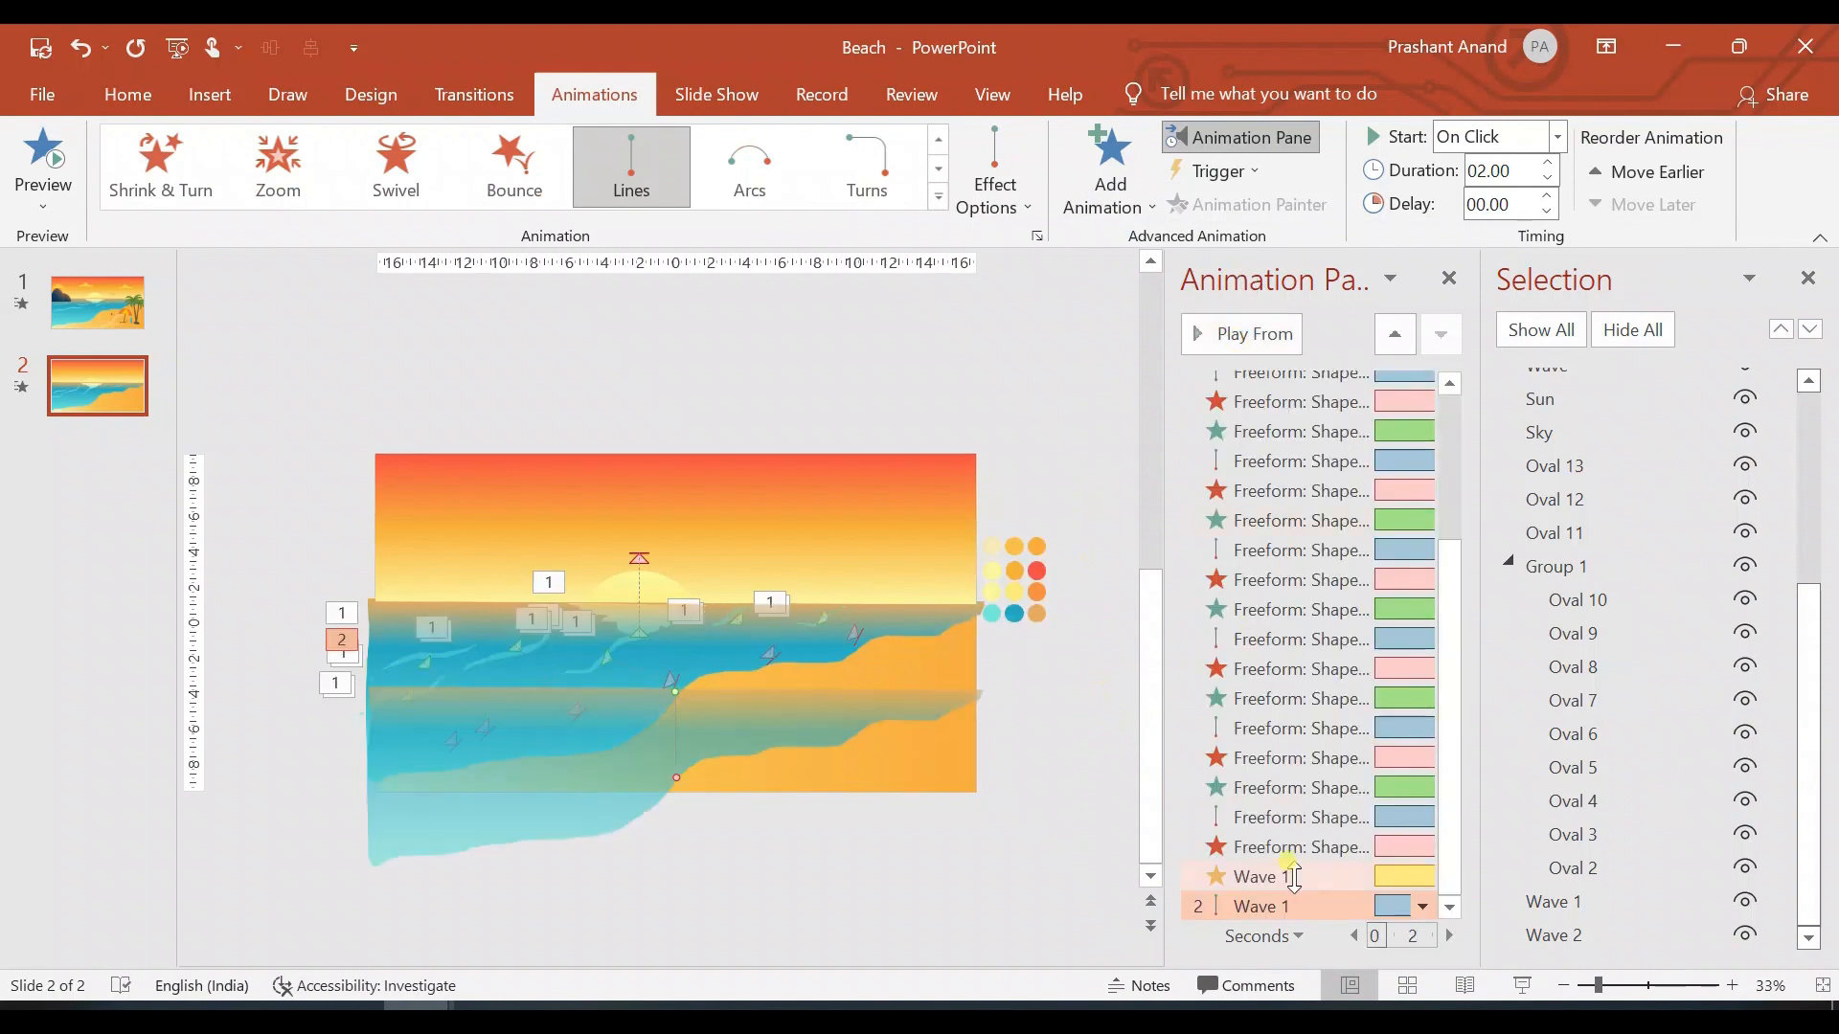
pyautogui.click(1269, 877)
pyautogui.click(1250, 335)
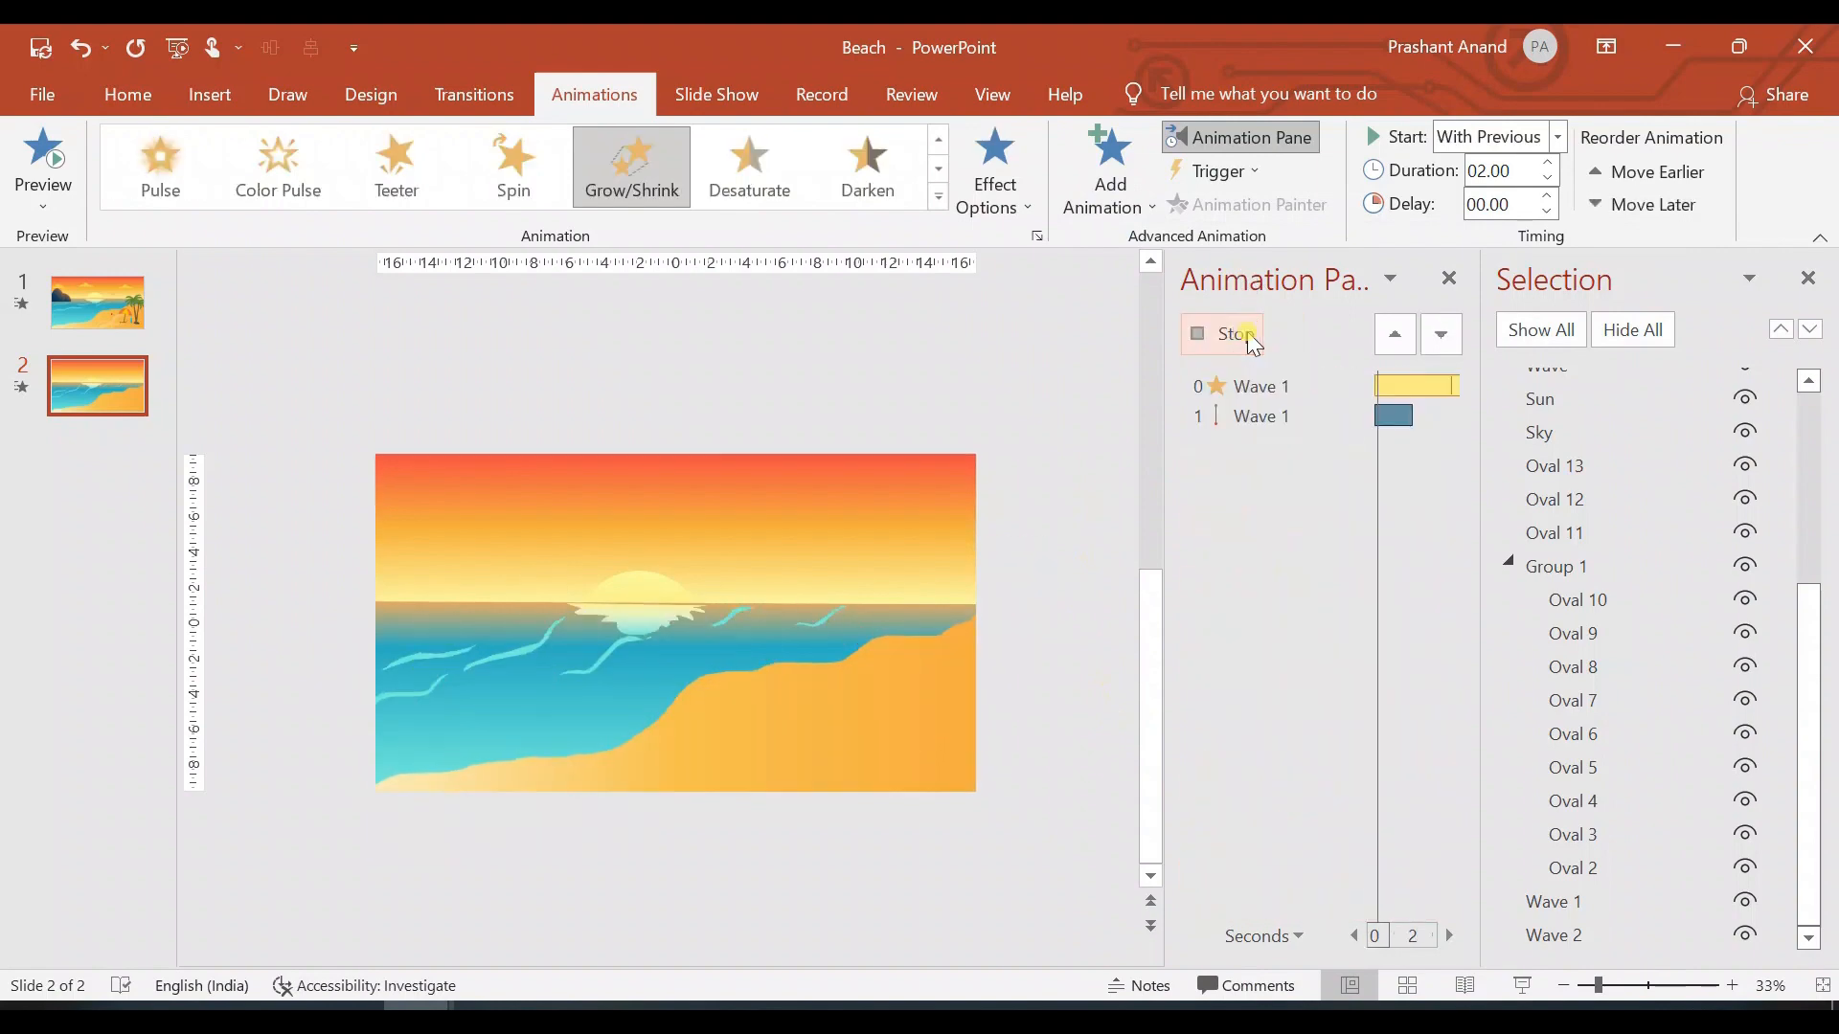
pyautogui.click(1101, 482)
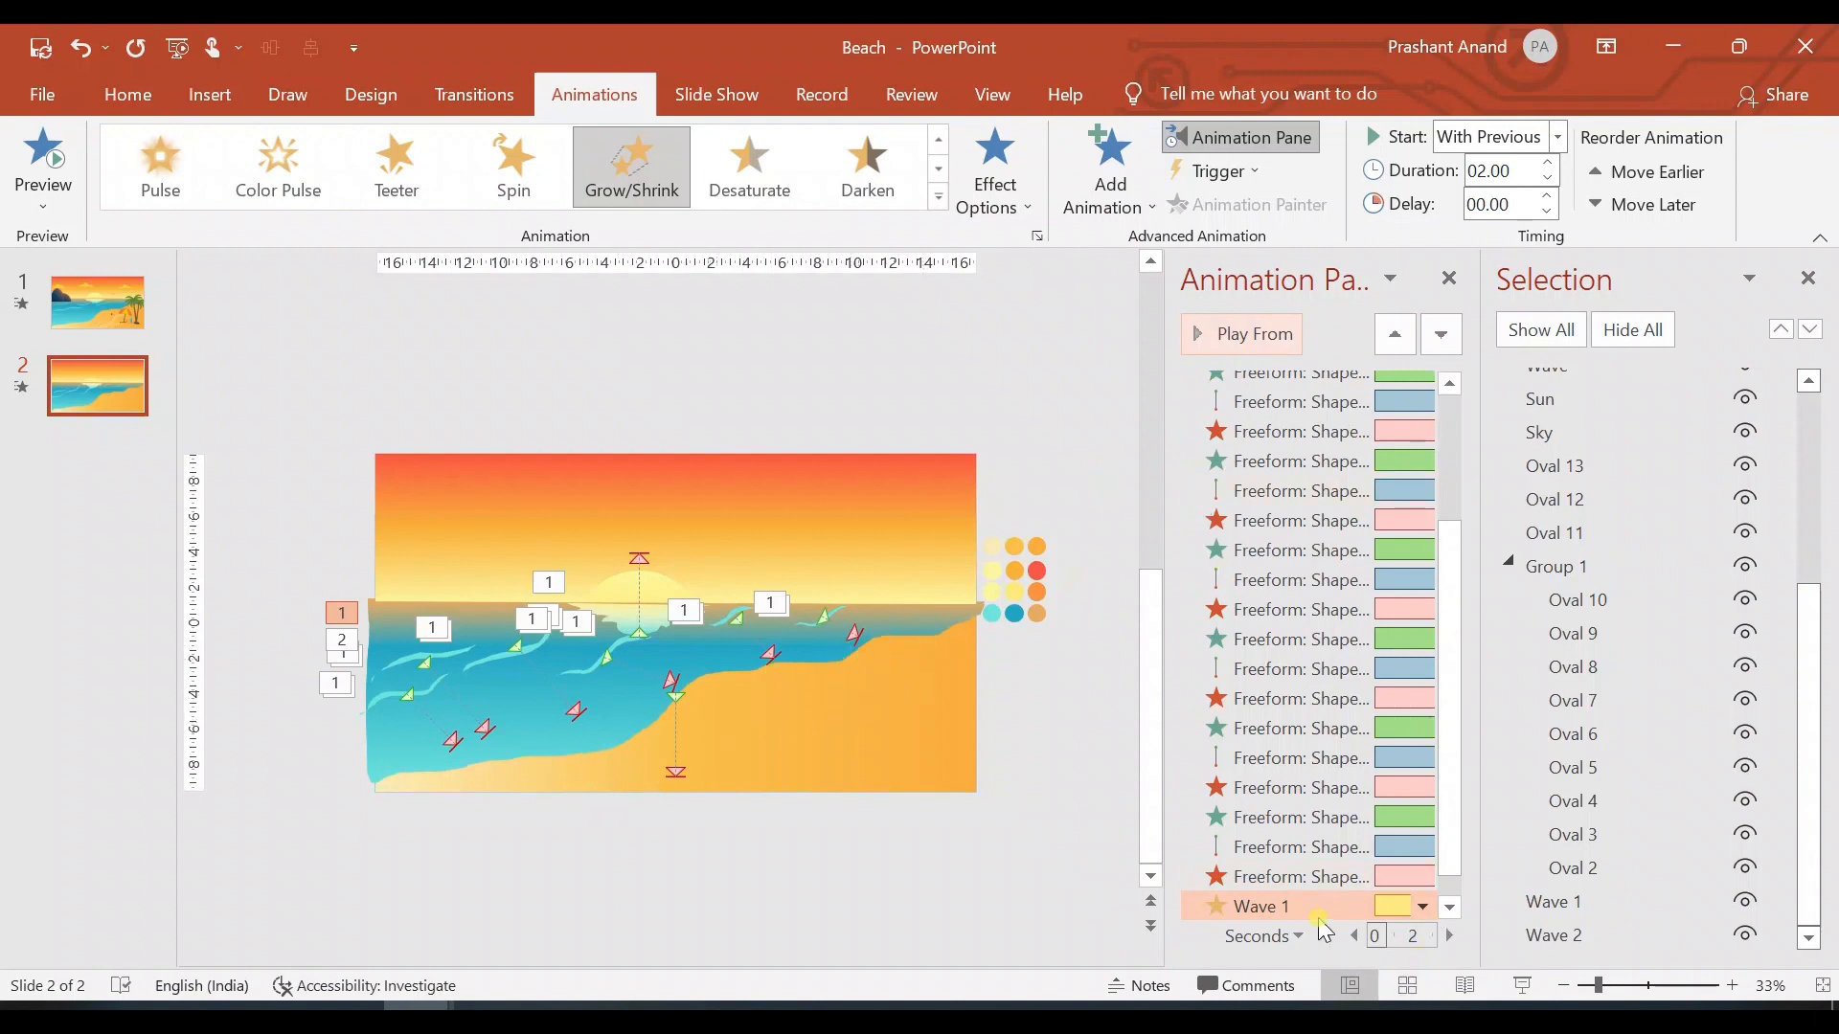
pyautogui.click(1245, 335)
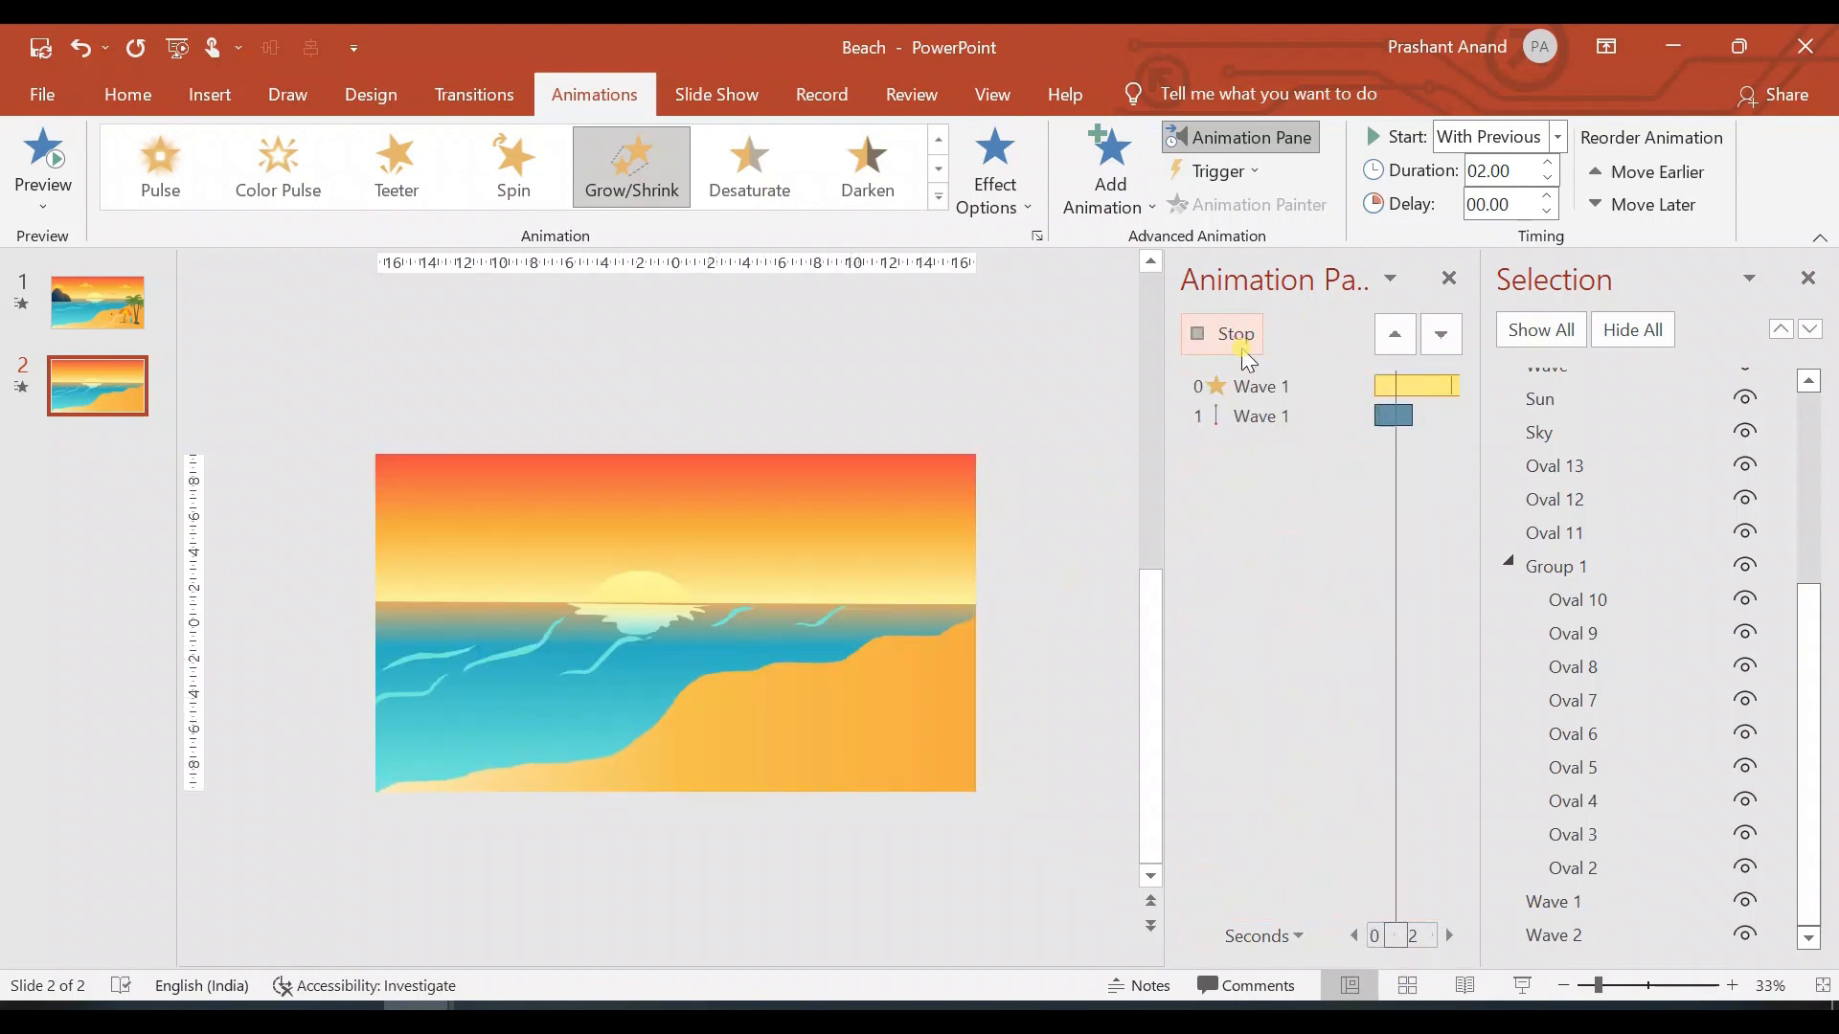
pyautogui.click(1242, 349)
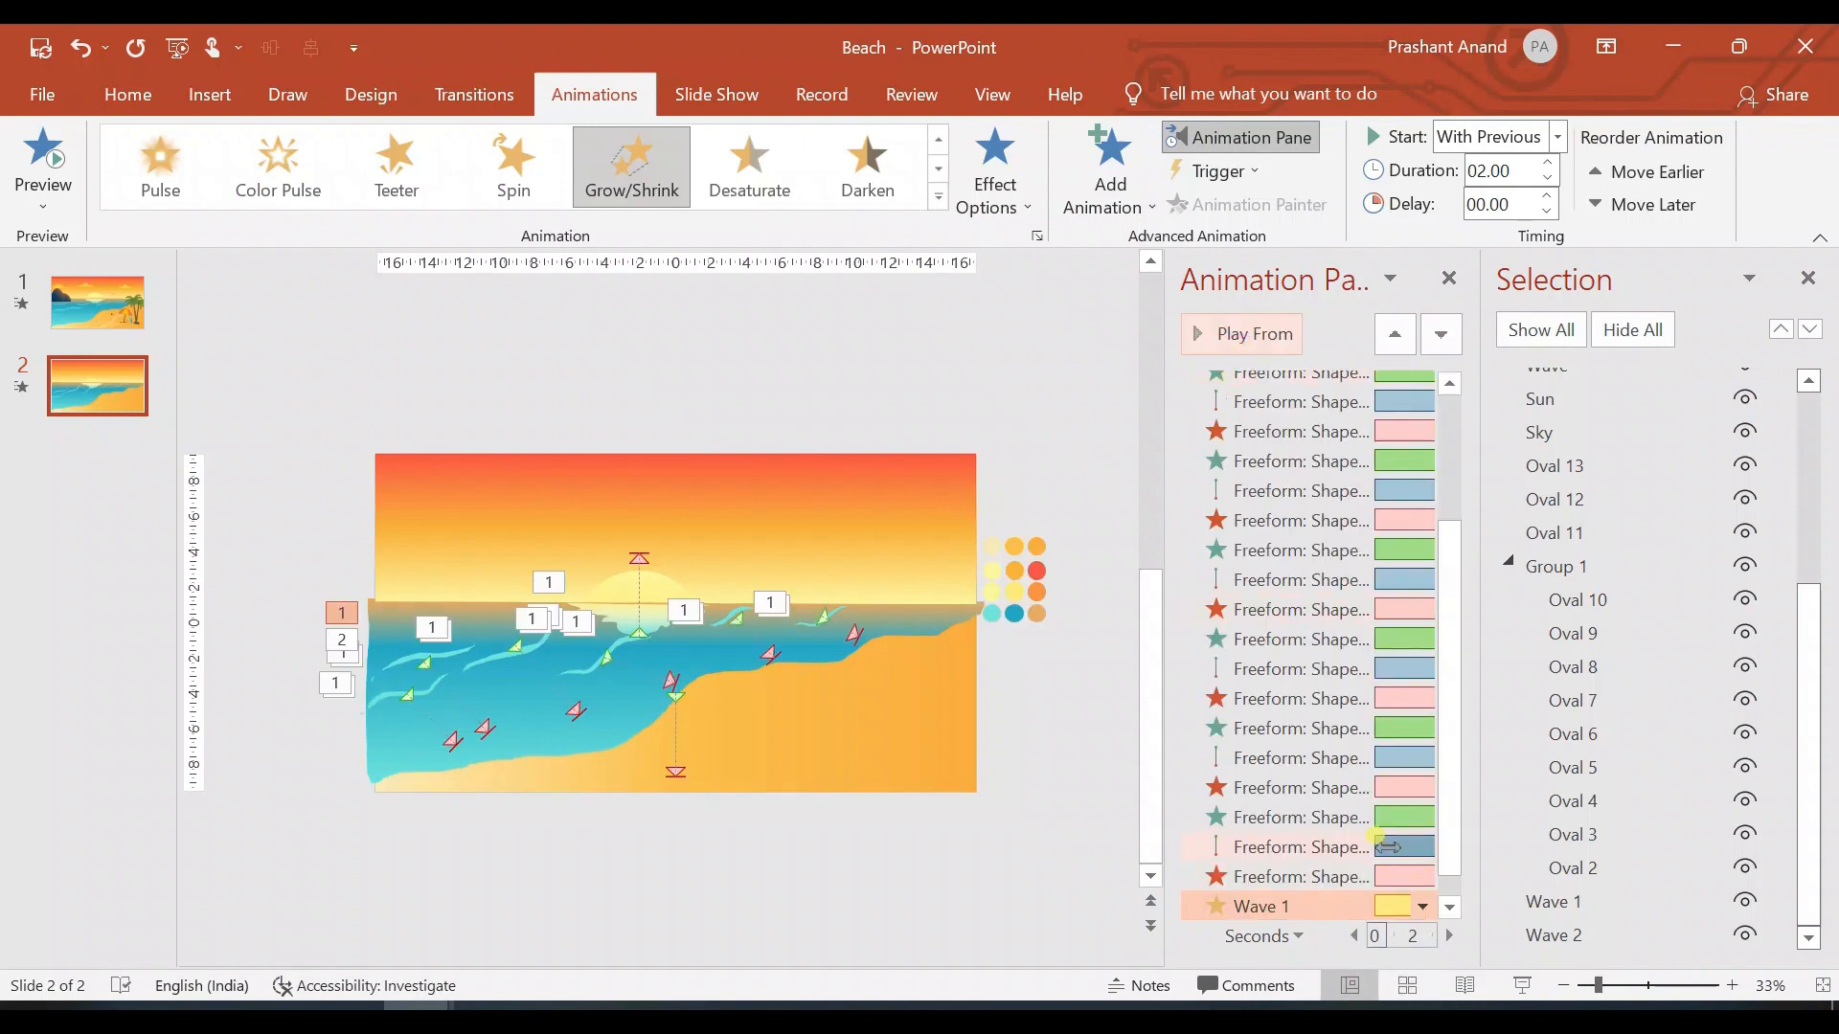
# Step: Shorten Wave 1's downward motion path so that it ends just slightly below its starting point
pyautogui.moveTo(1450, 860); pyautogui.dragTo(1454, 881)
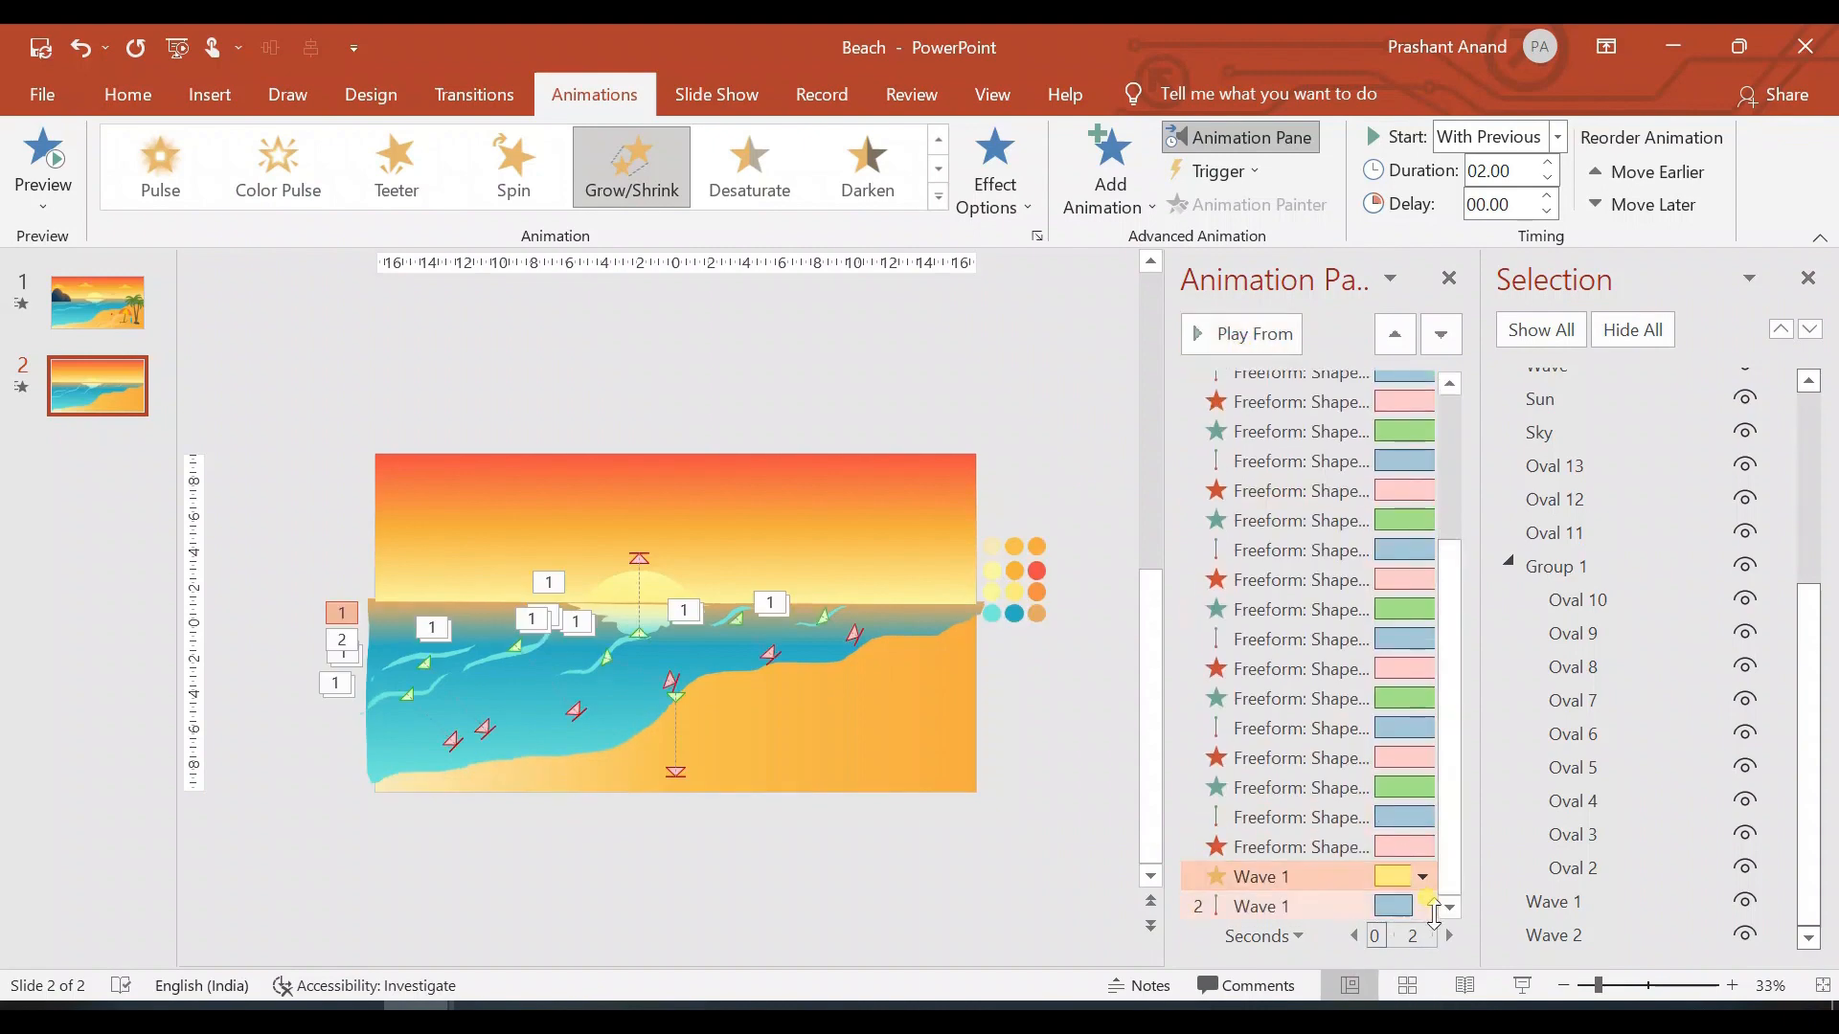
pyautogui.click(1345, 906)
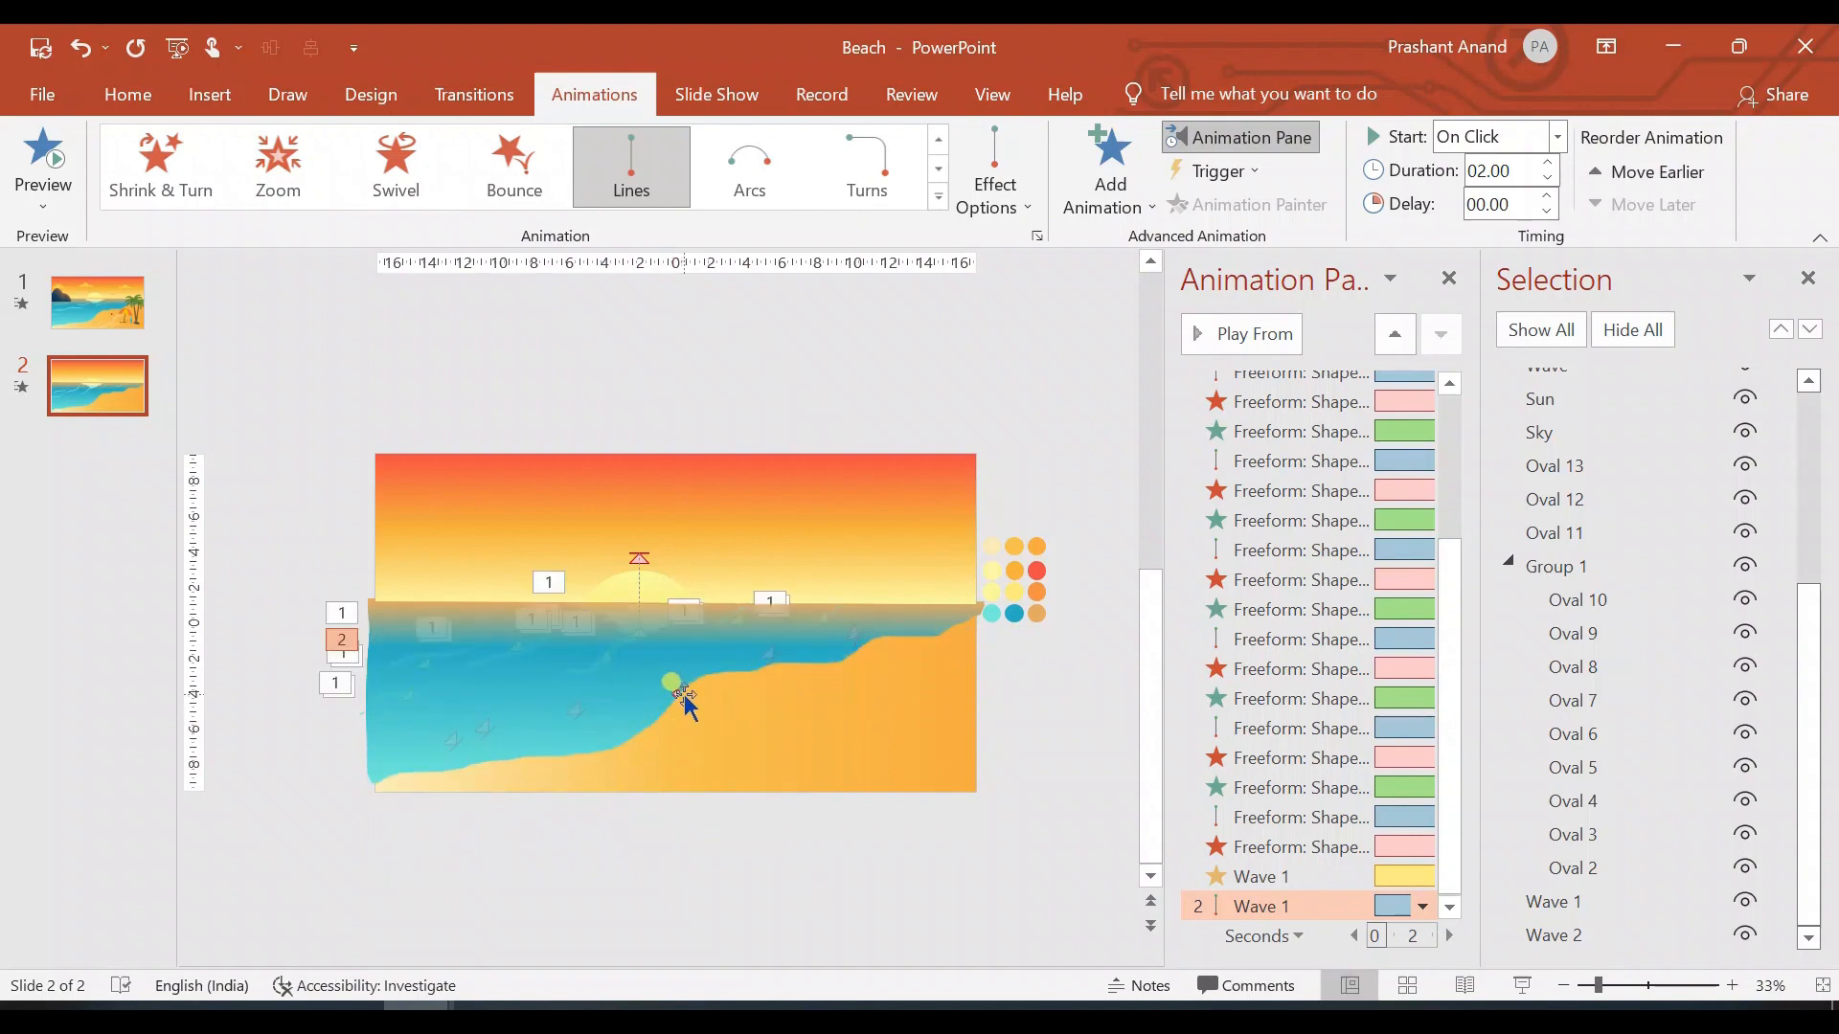
pyautogui.scroll(7, 693, 740)
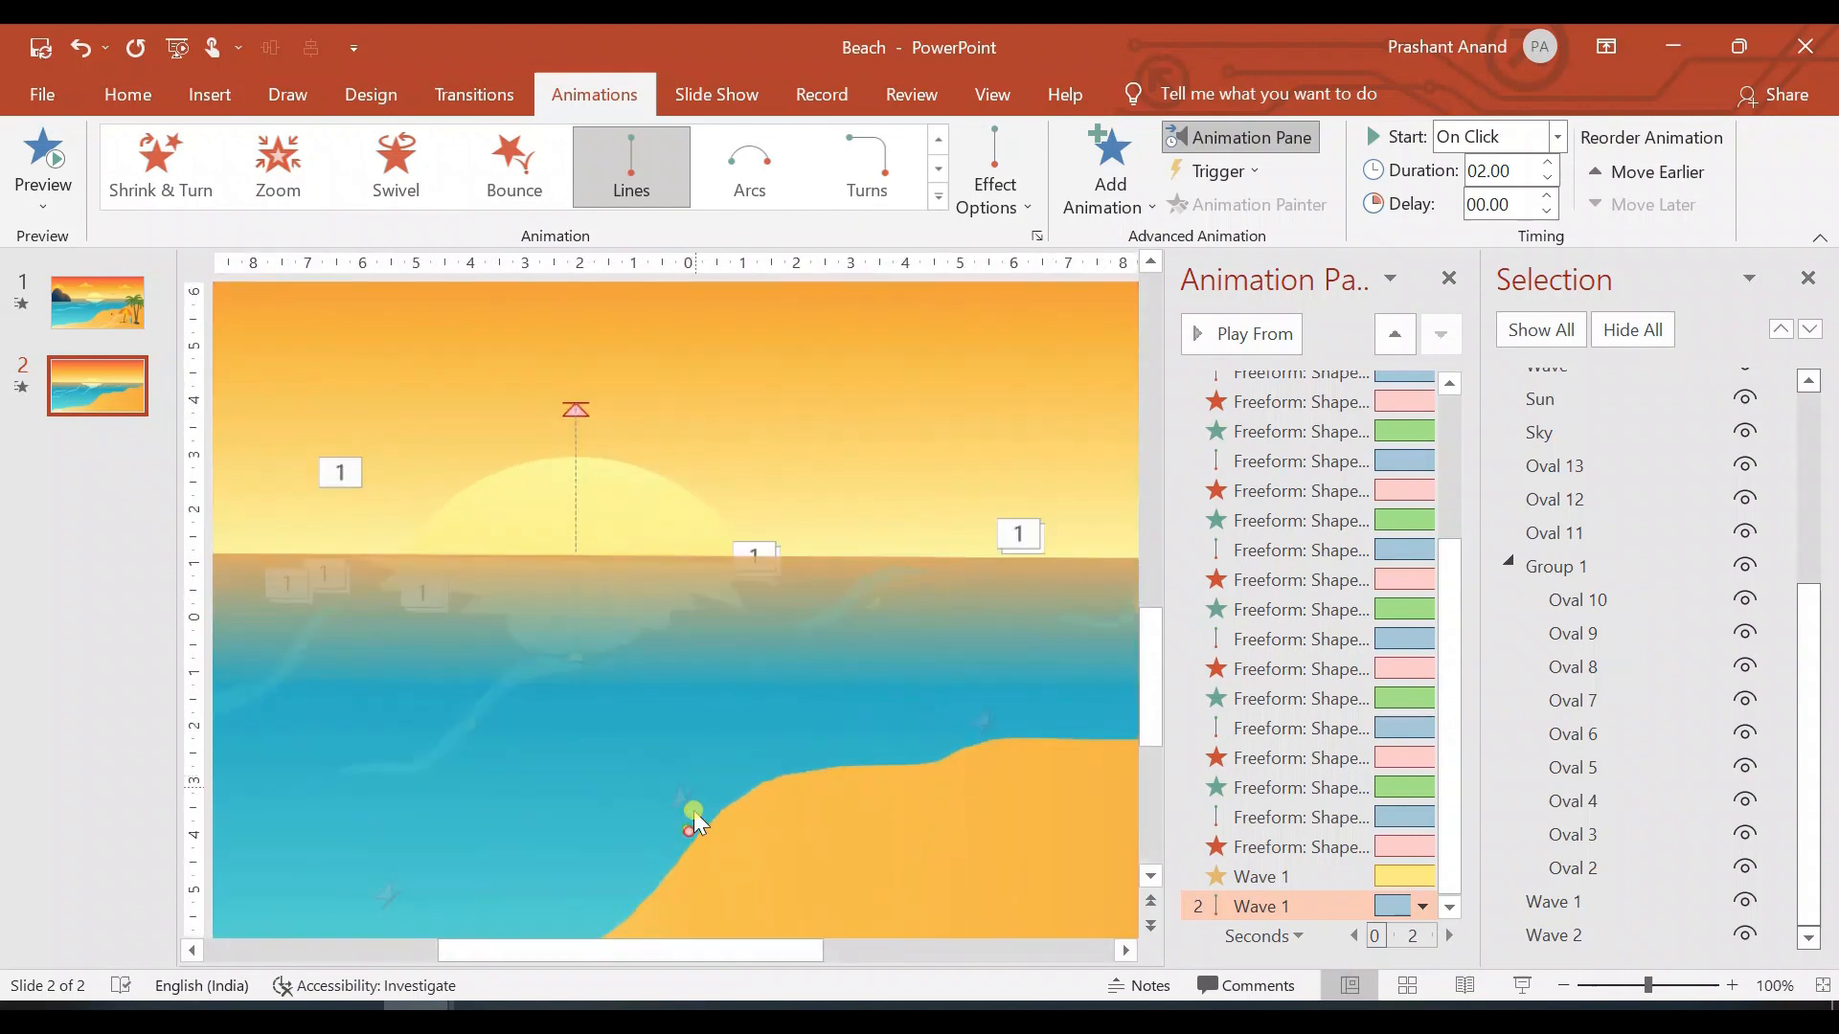
pyautogui.moveTo(690, 835); pyautogui.dragTo(689, 879)
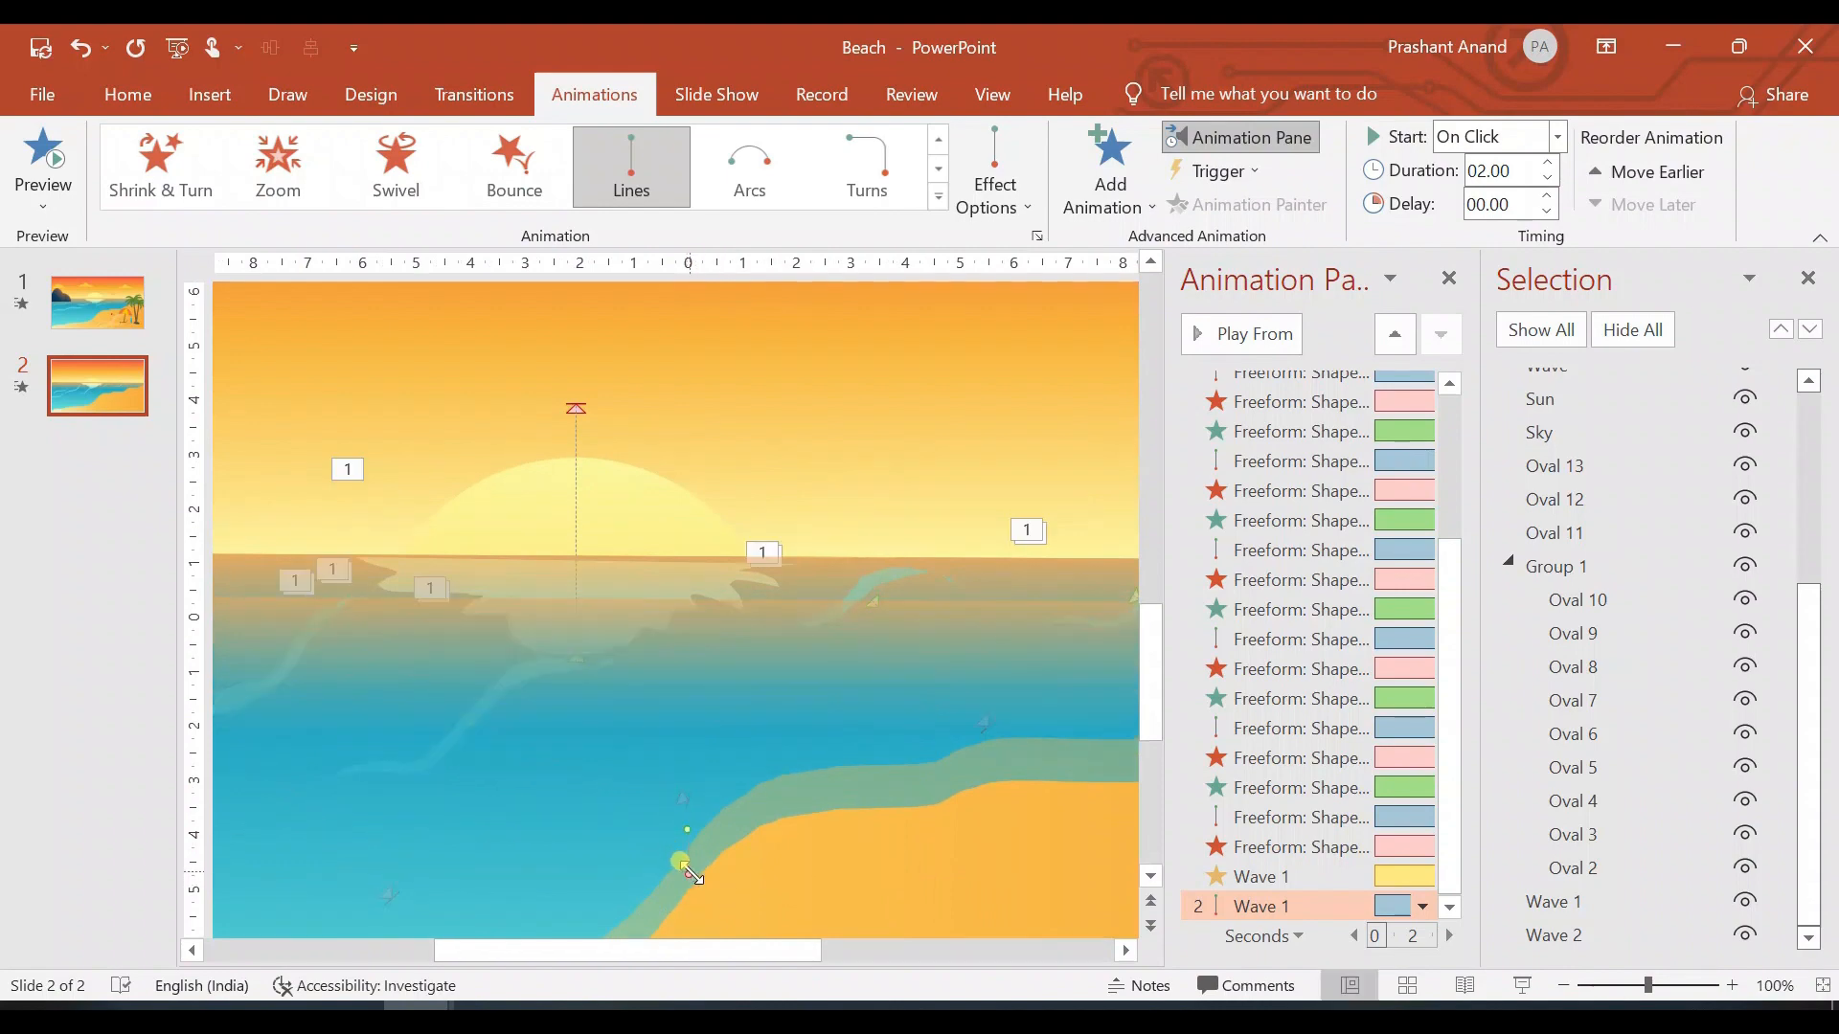
pyautogui.scroll(-5, 831, 831)
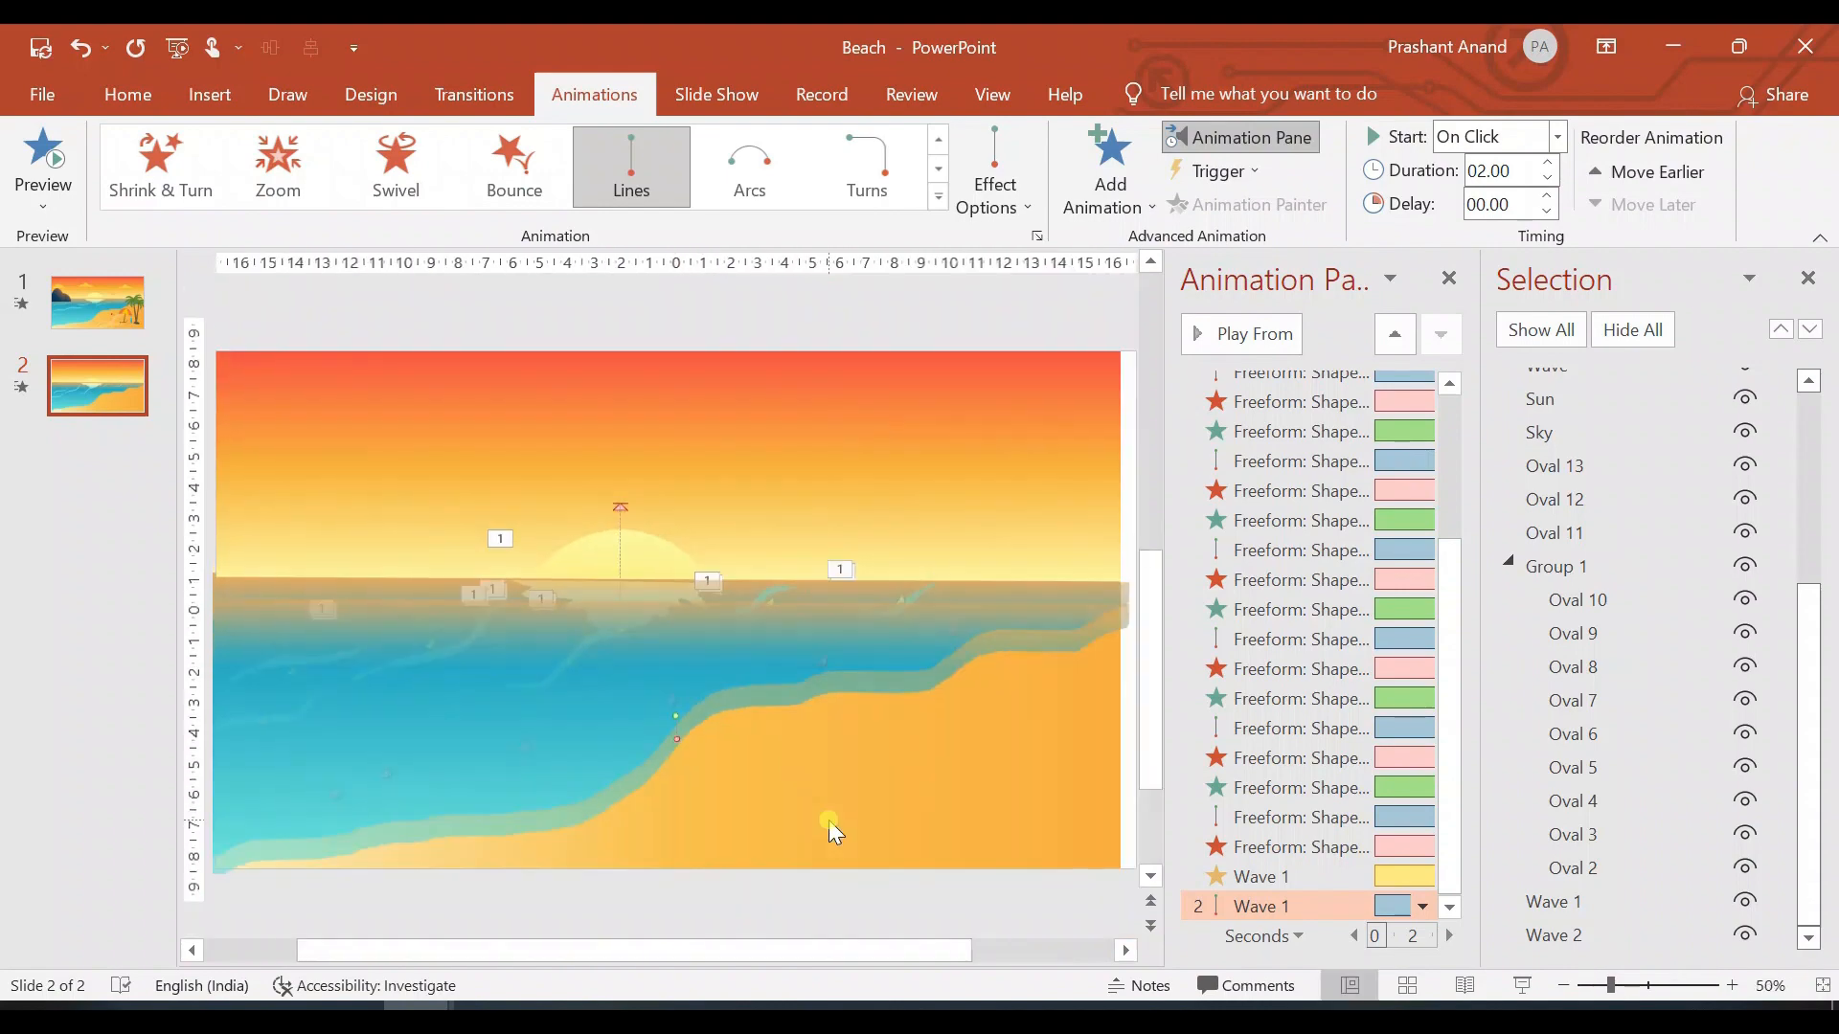
pyautogui.scroll(-2, 831, 830)
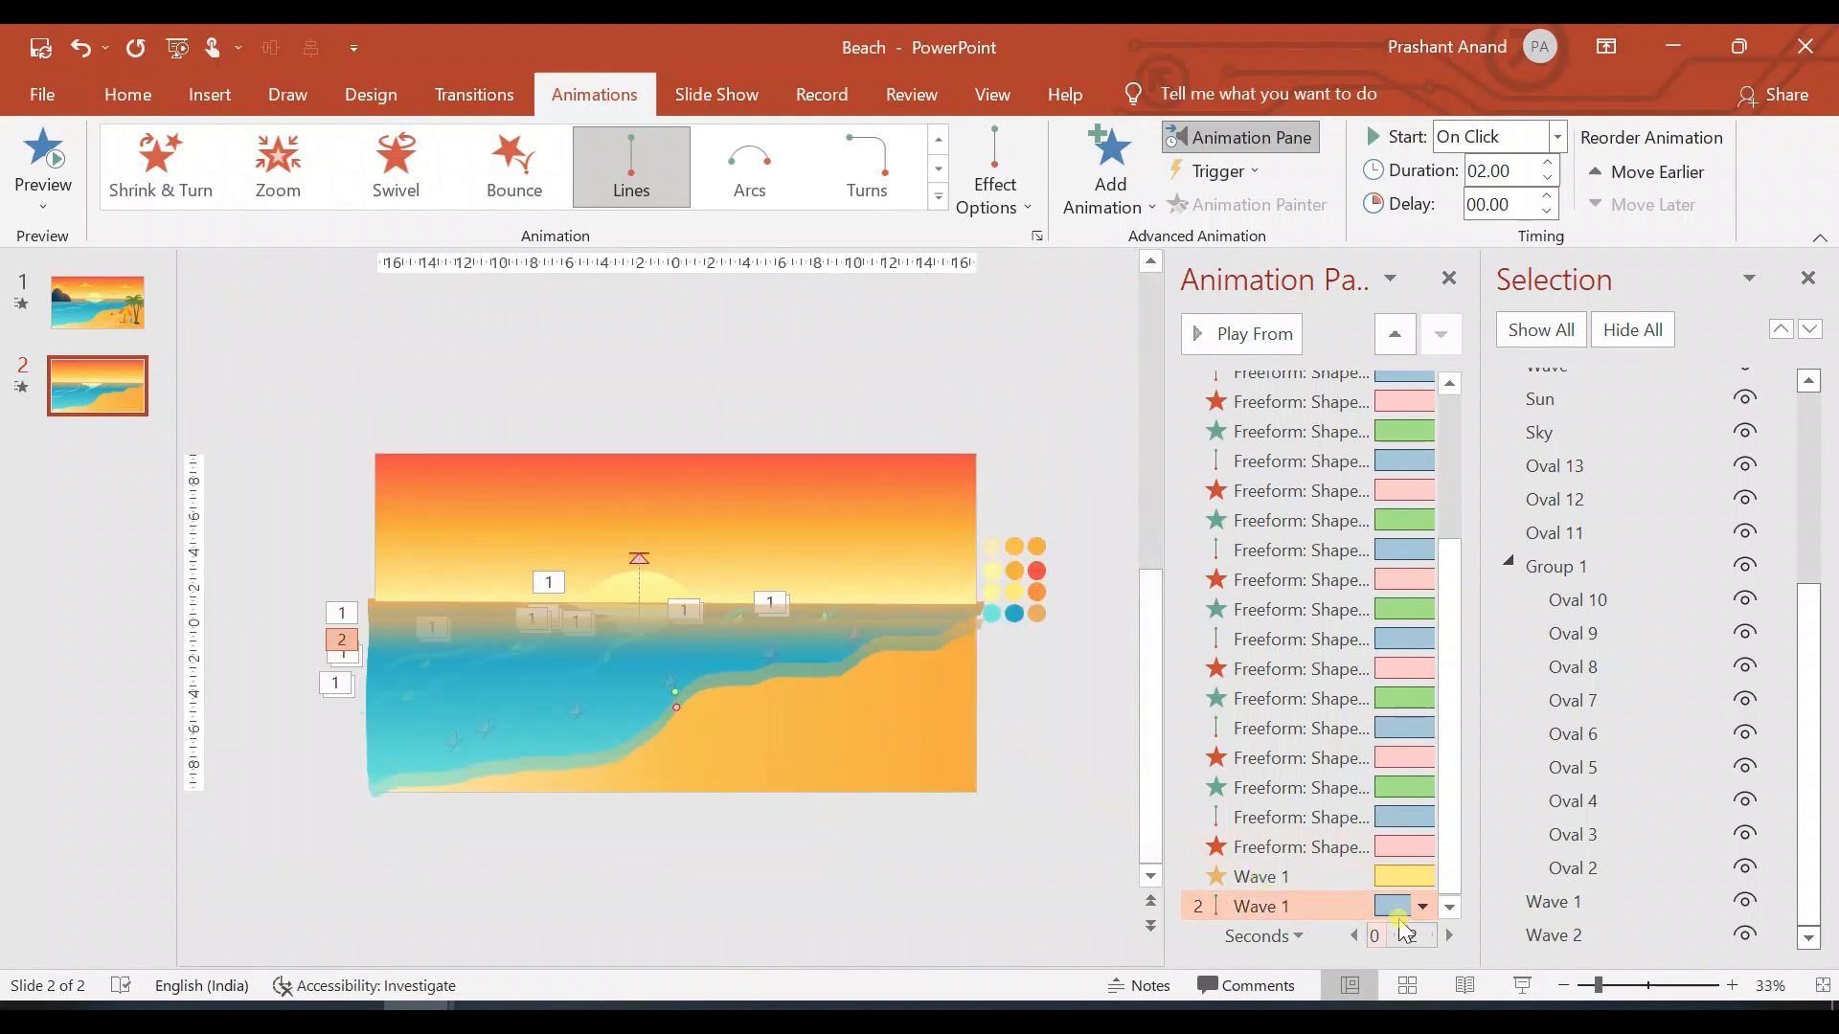
# Step: Set Wave 1's motion path to auto-reverse, repeat 10 times and start With Previous
pyautogui.click(1423, 906)
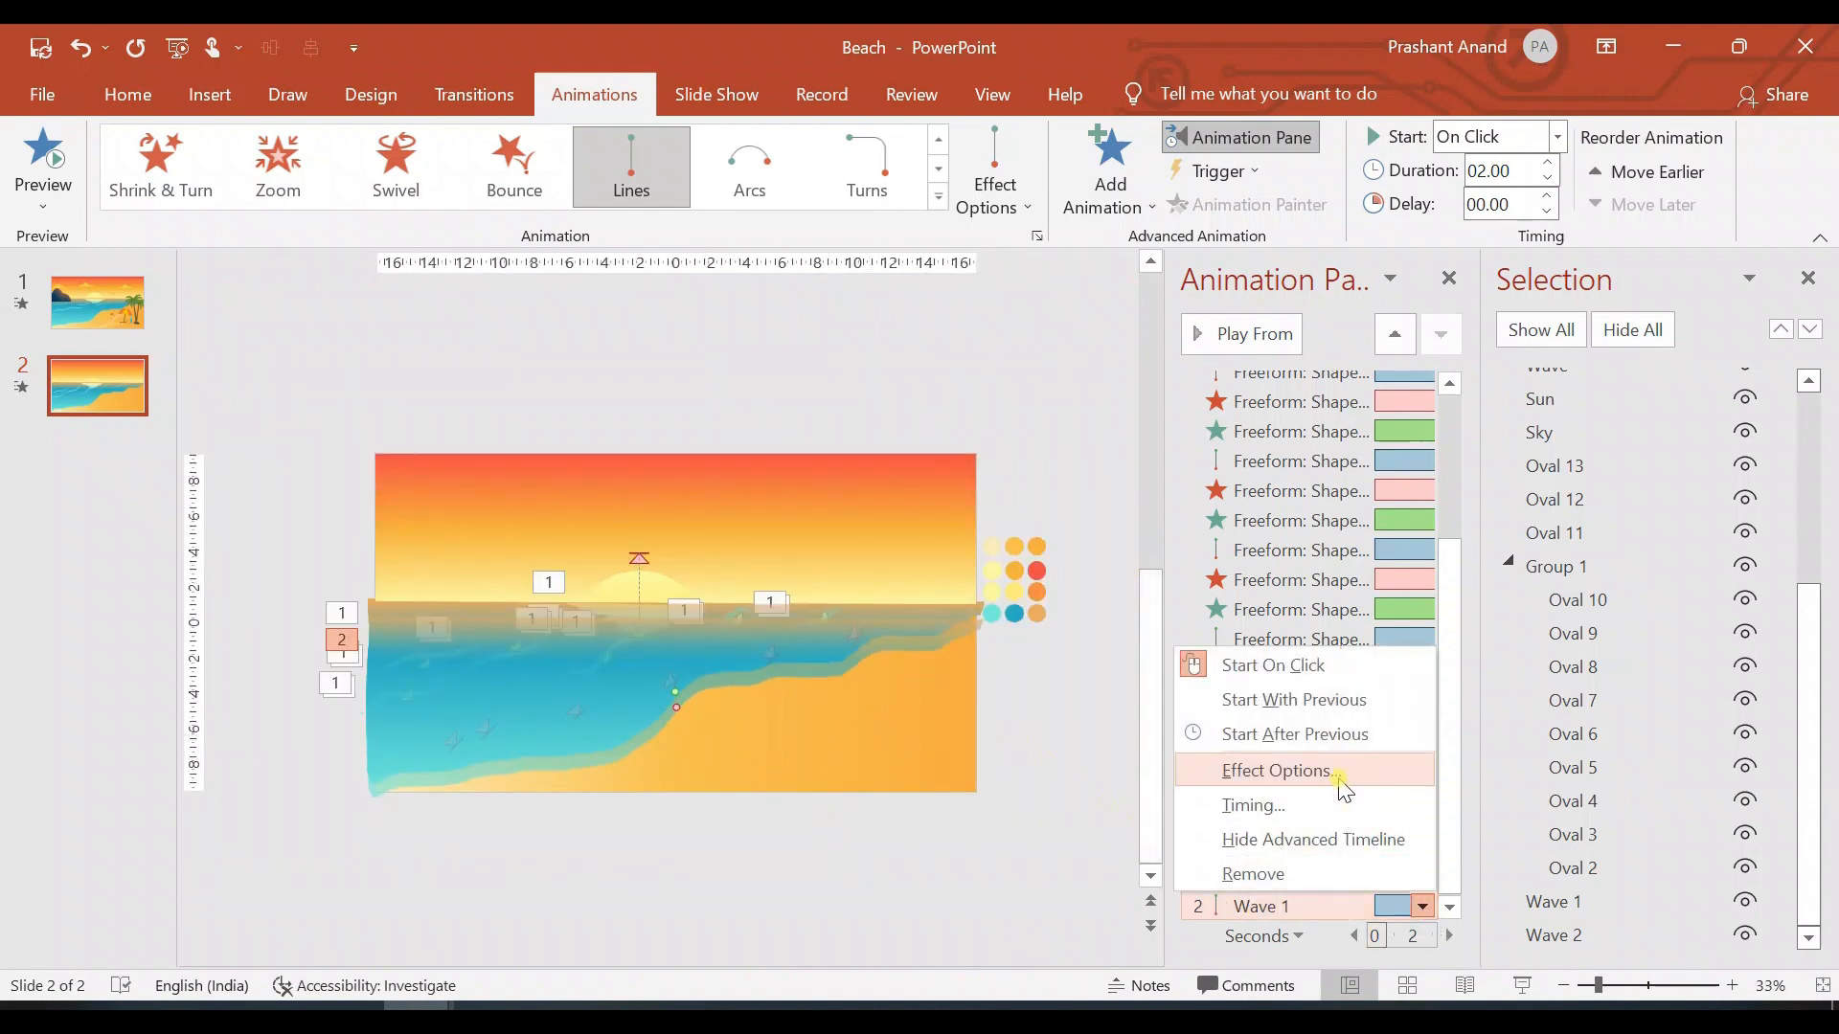
pyautogui.click(1340, 781)
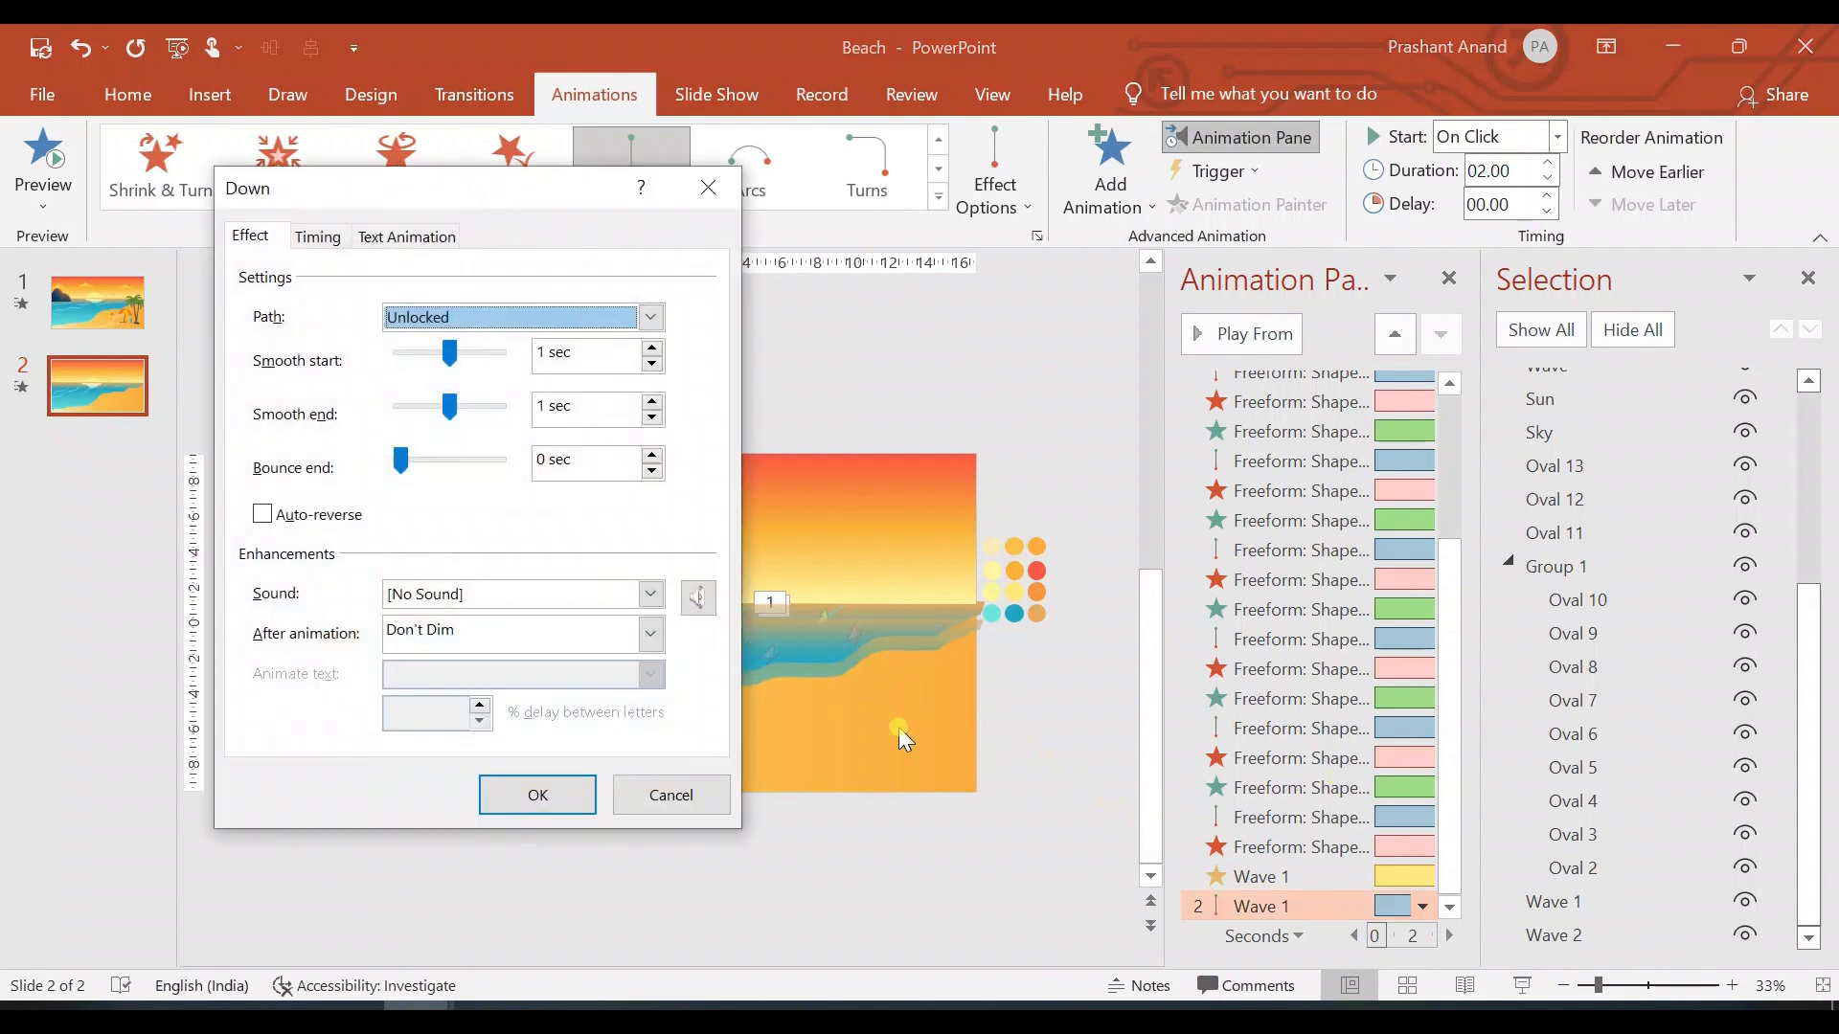
pyautogui.click(260, 516)
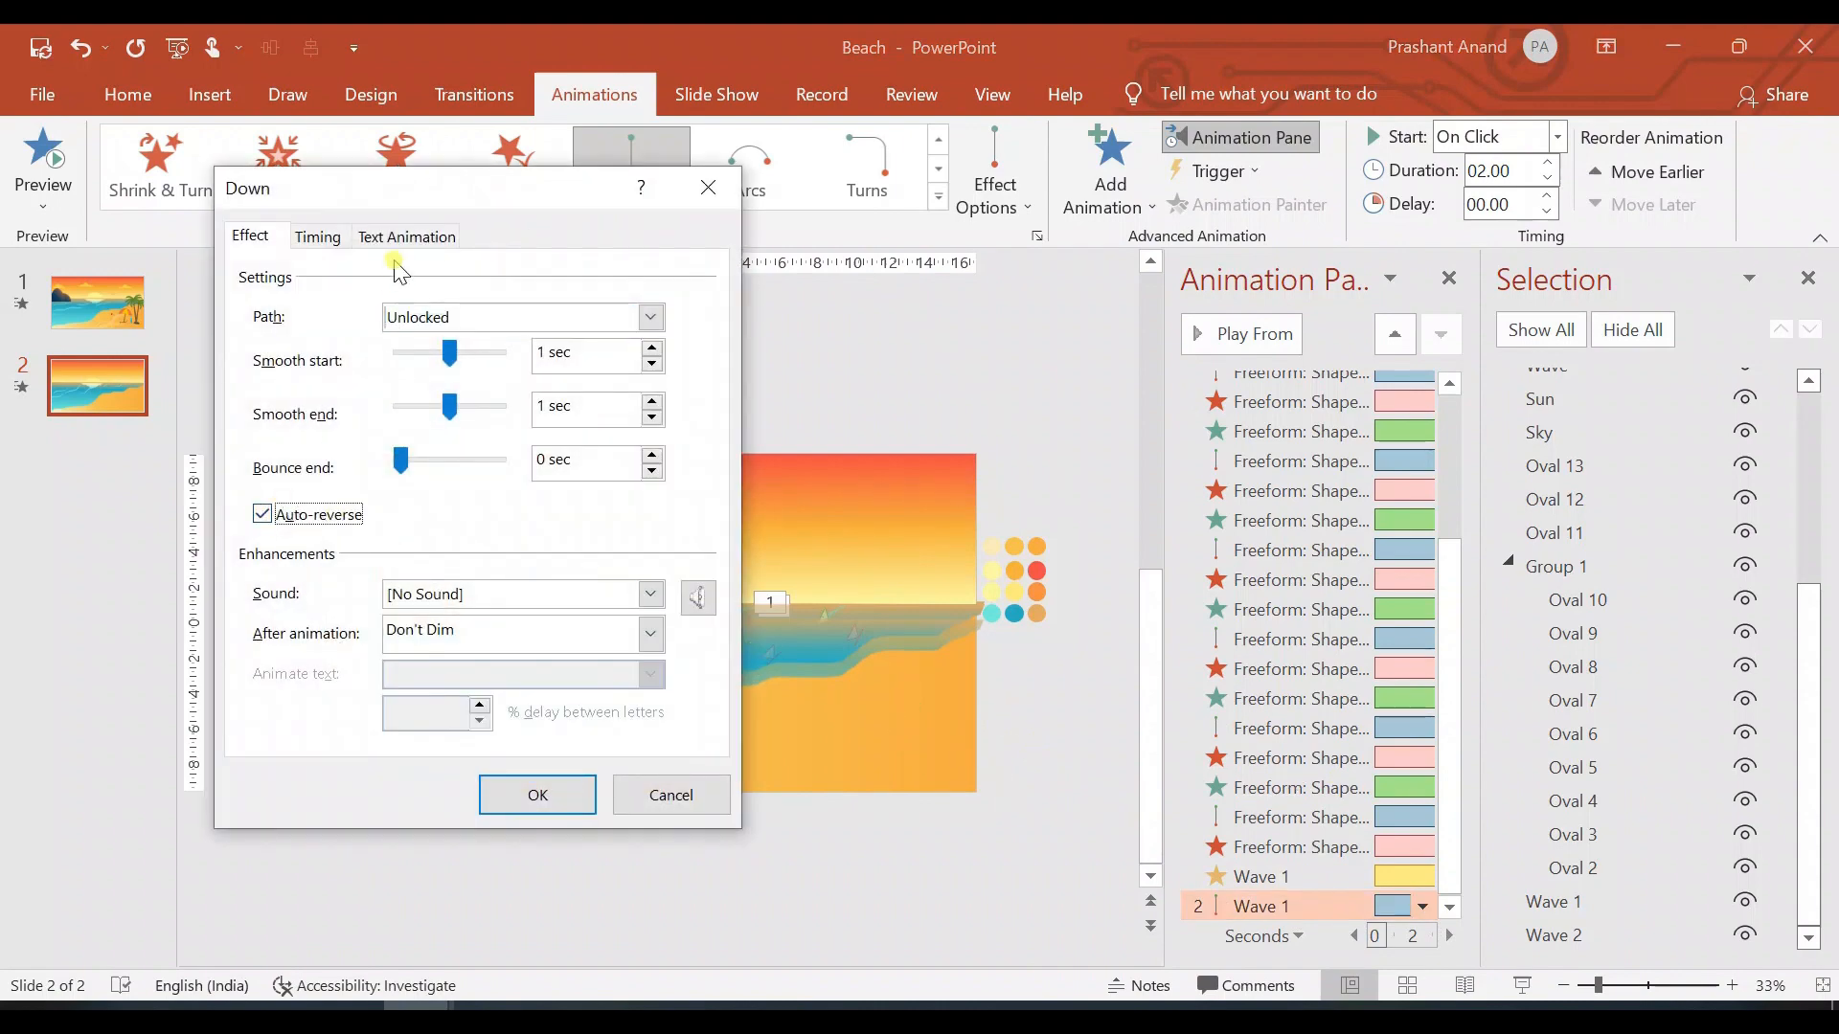
pyautogui.click(320, 240)
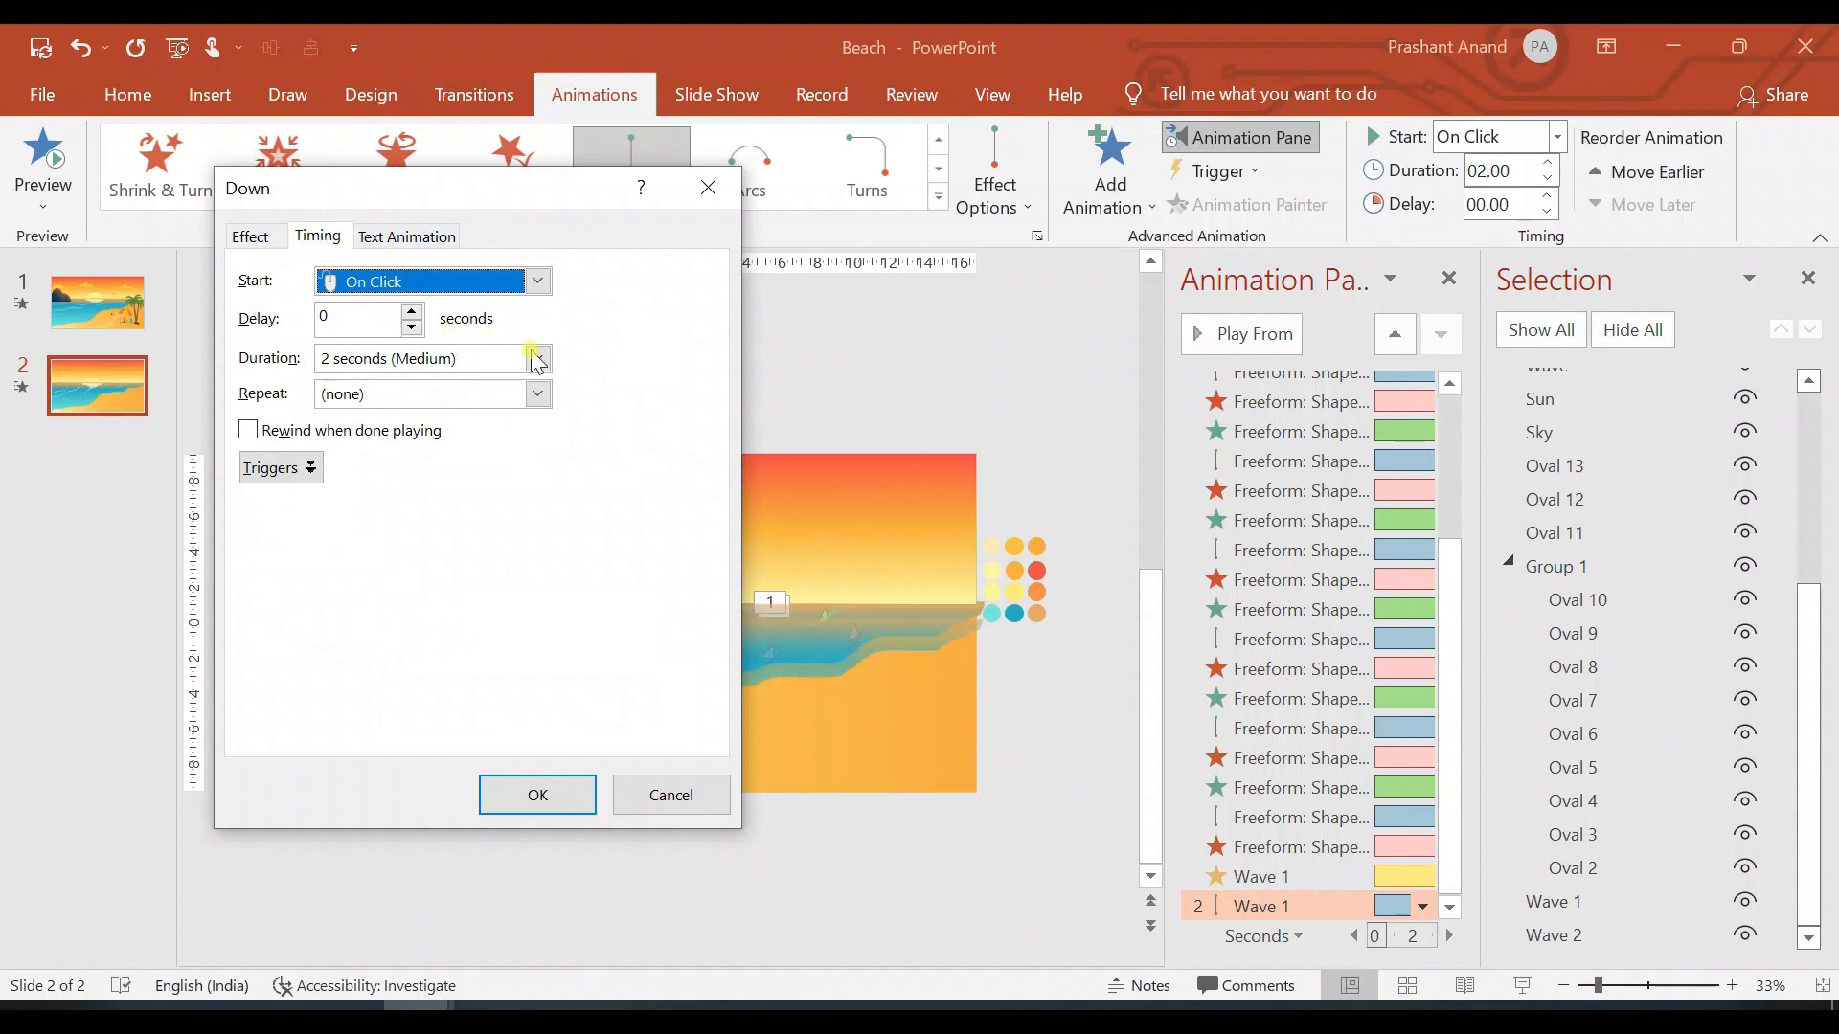
pyautogui.click(537, 394)
pyautogui.click(390, 520)
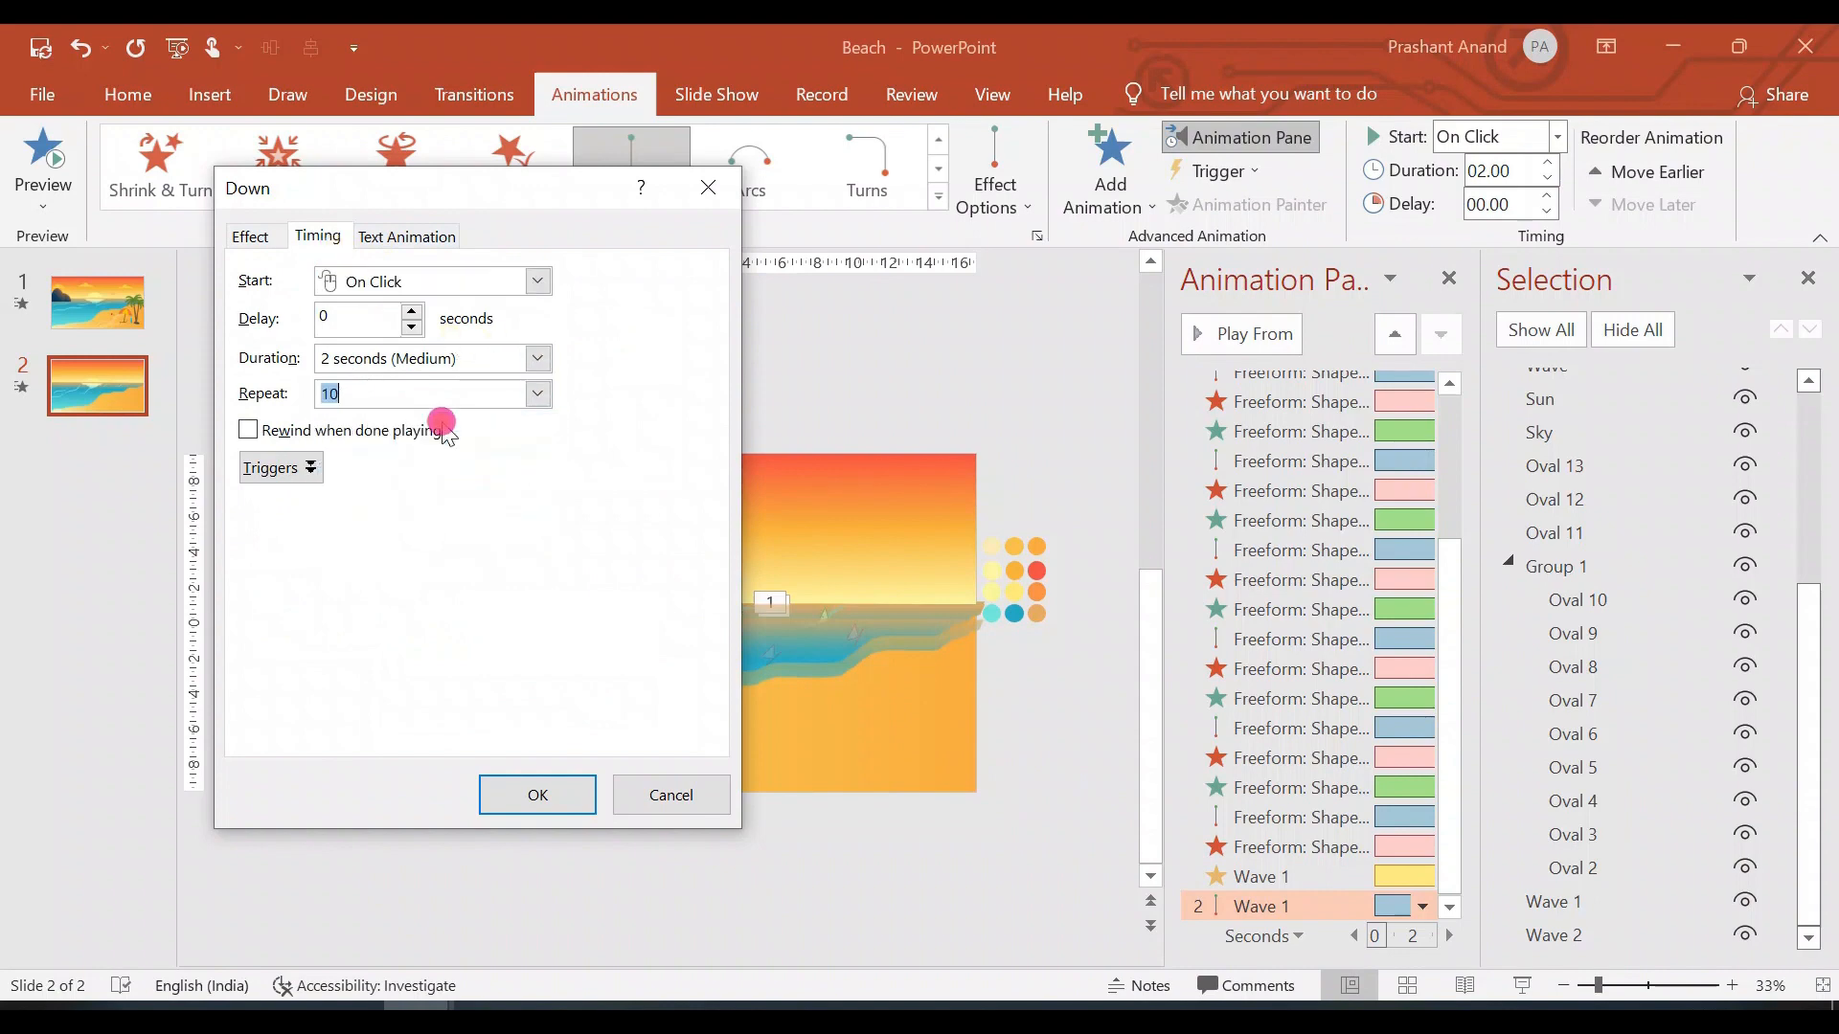
pyautogui.click(539, 280)
pyautogui.click(468, 334)
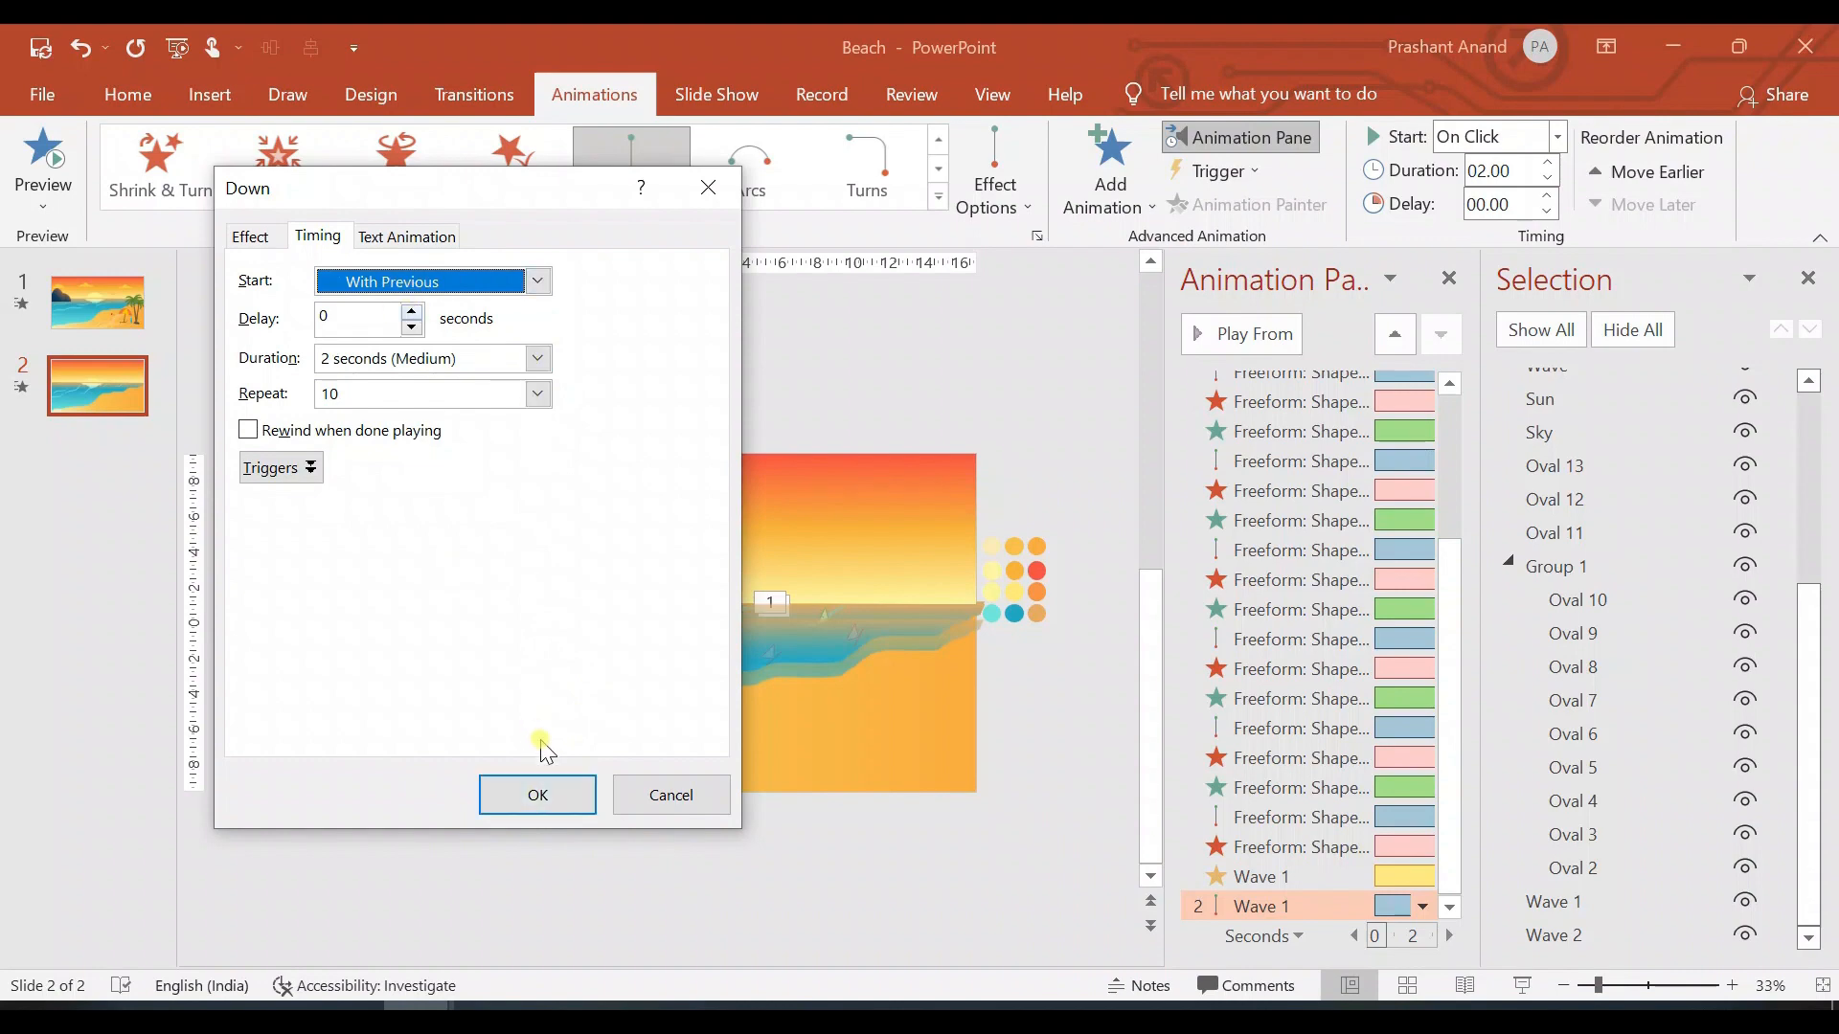
pyautogui.click(542, 792)
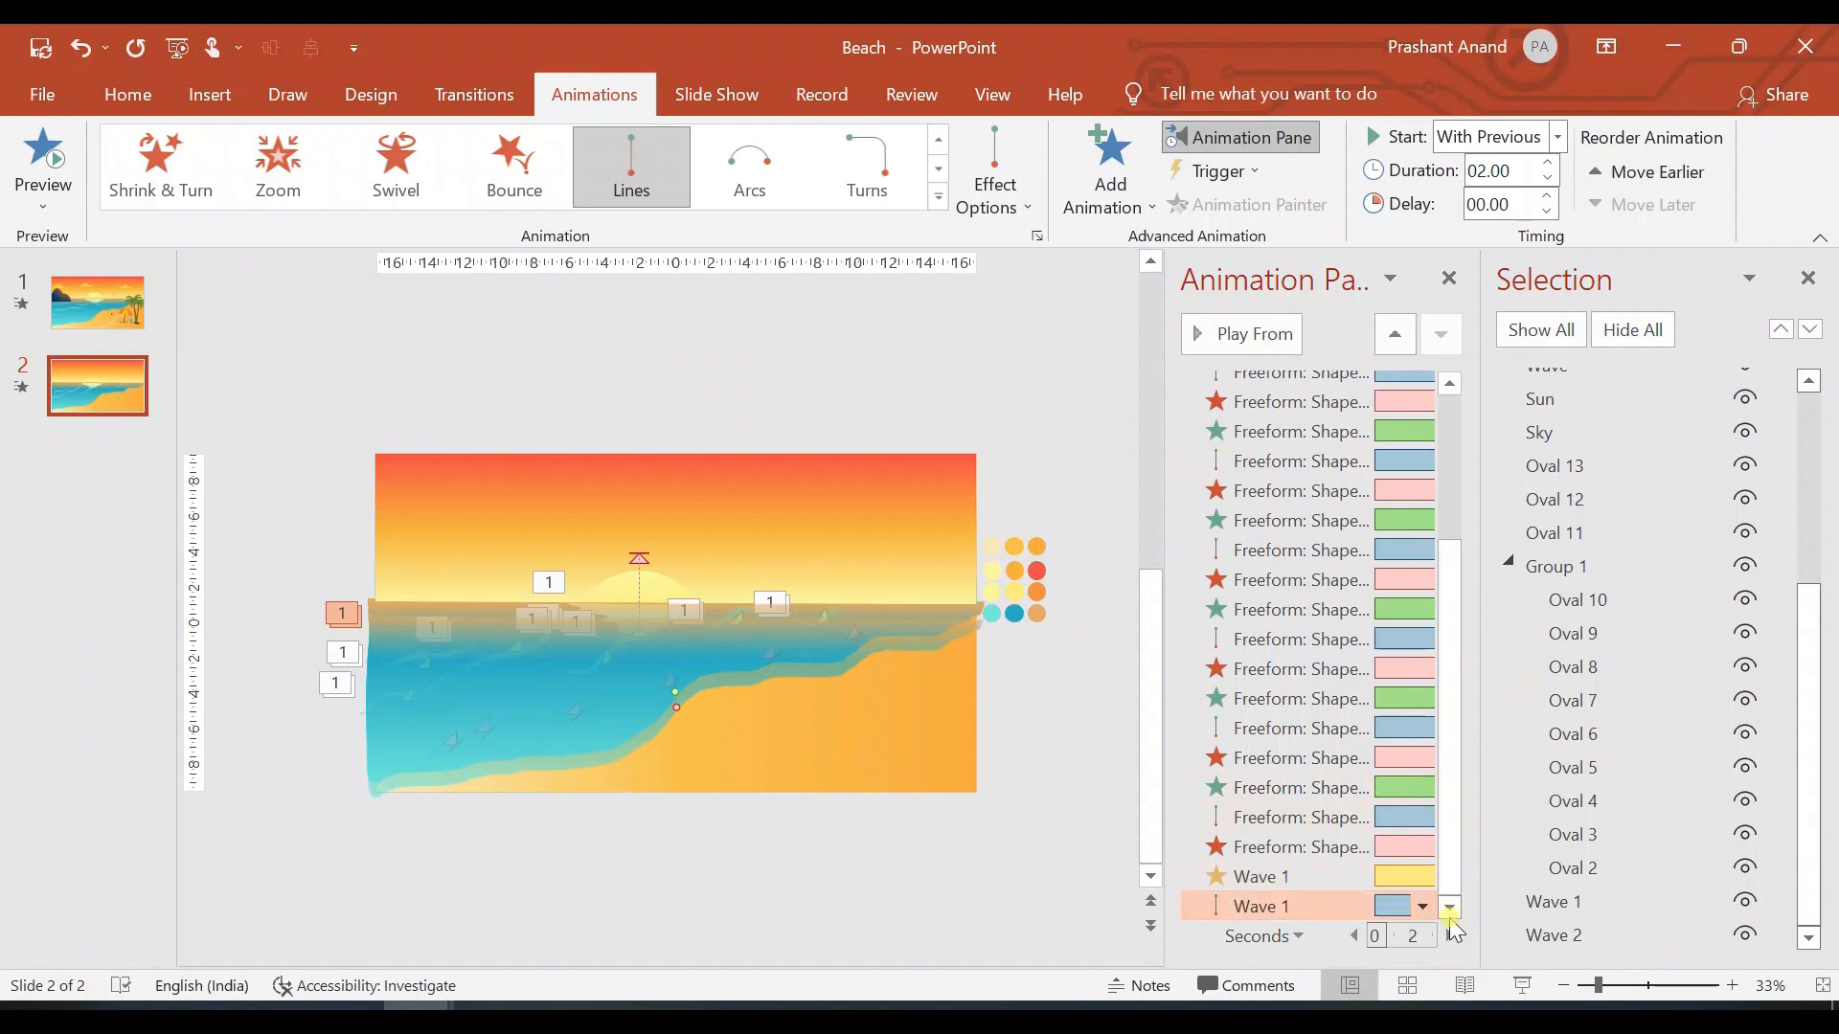
# Step: Add a Fade exit animation to Wave 1
pyautogui.click(1140, 215)
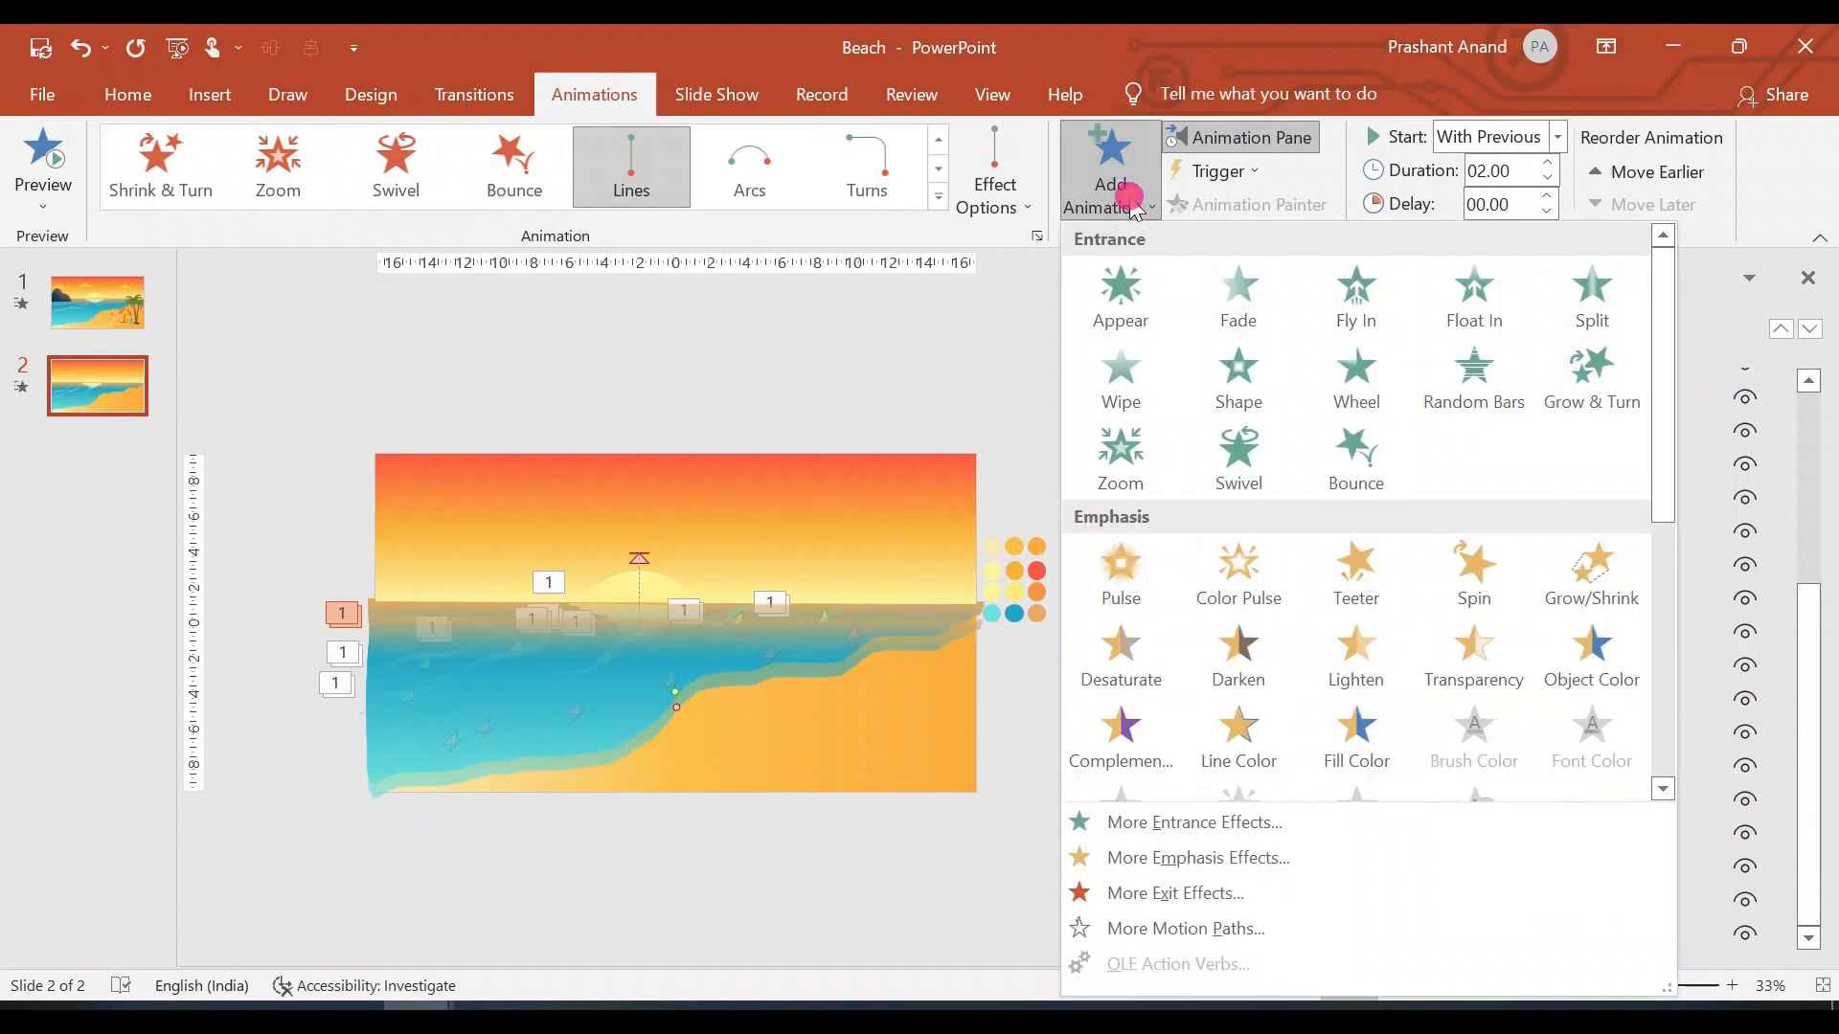
pyautogui.moveTo(1664, 450); pyautogui.dragTo(1666, 632)
pyautogui.click(1239, 599)
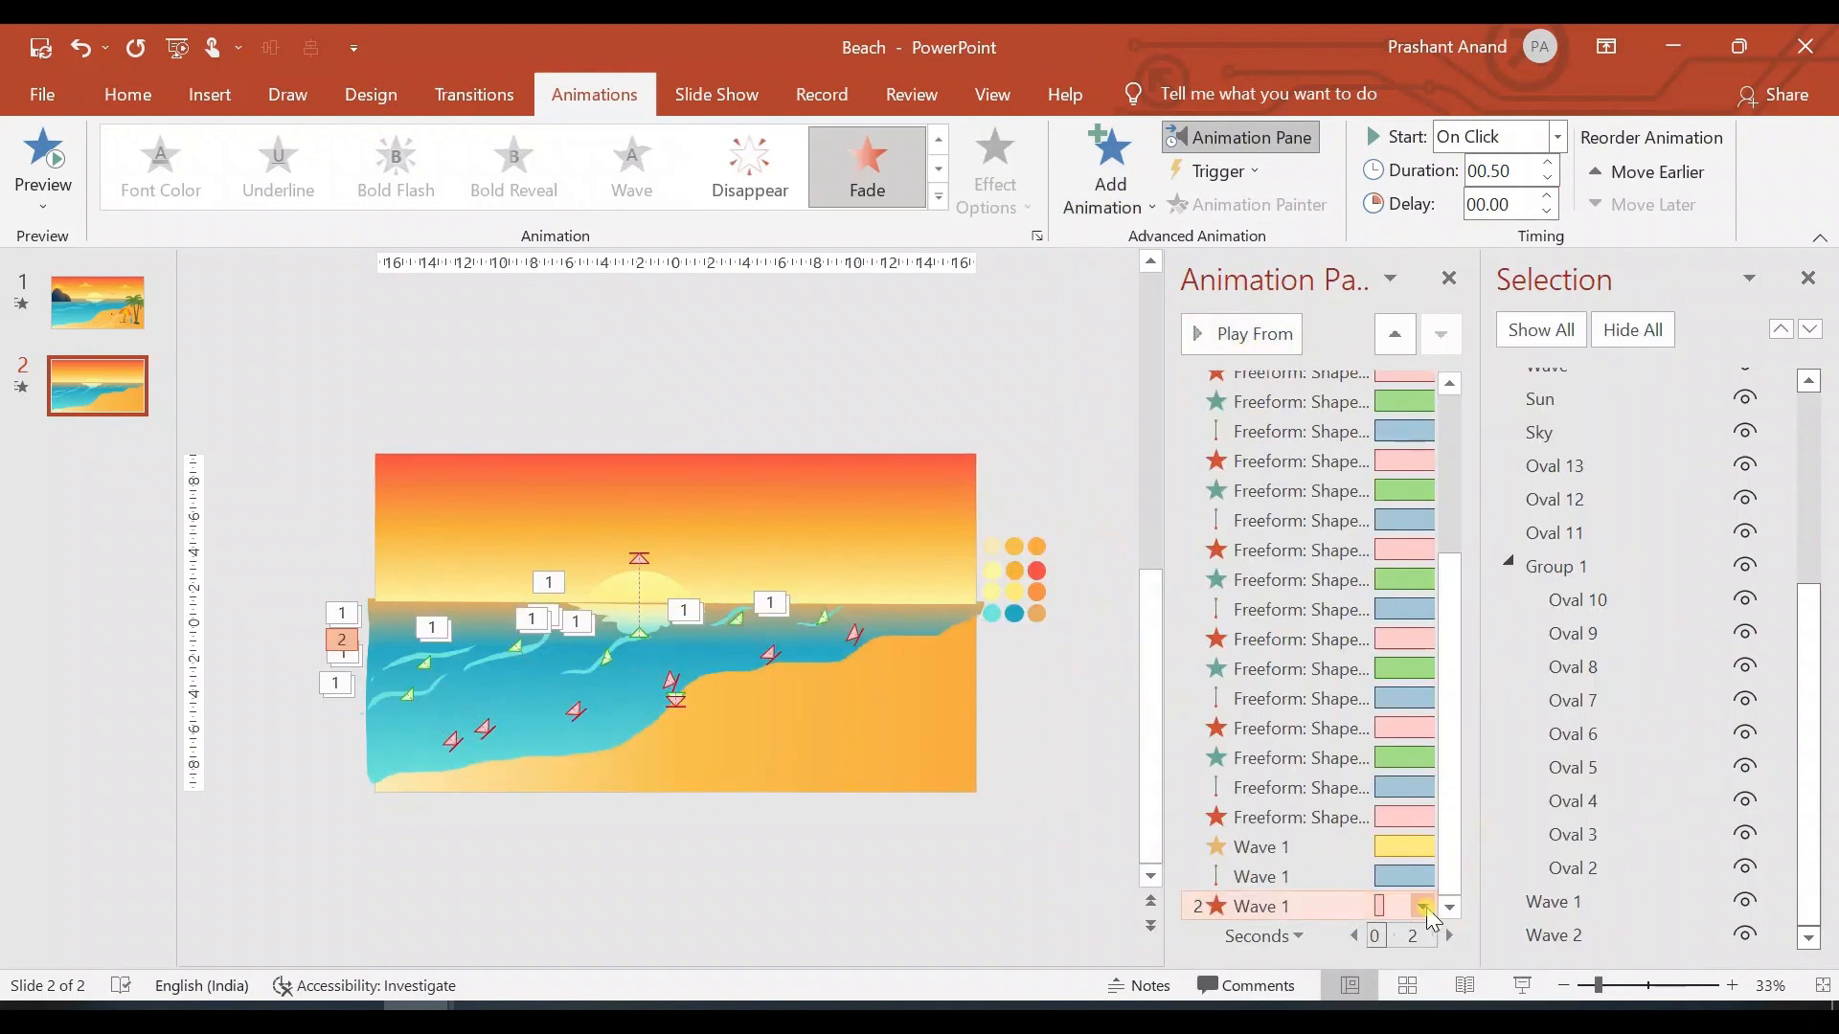
# Step: Set Wave 1's Fade exit to start With Previous, last 4 seconds and repeat 10 times
pyautogui.click(1424, 906)
pyautogui.click(1331, 770)
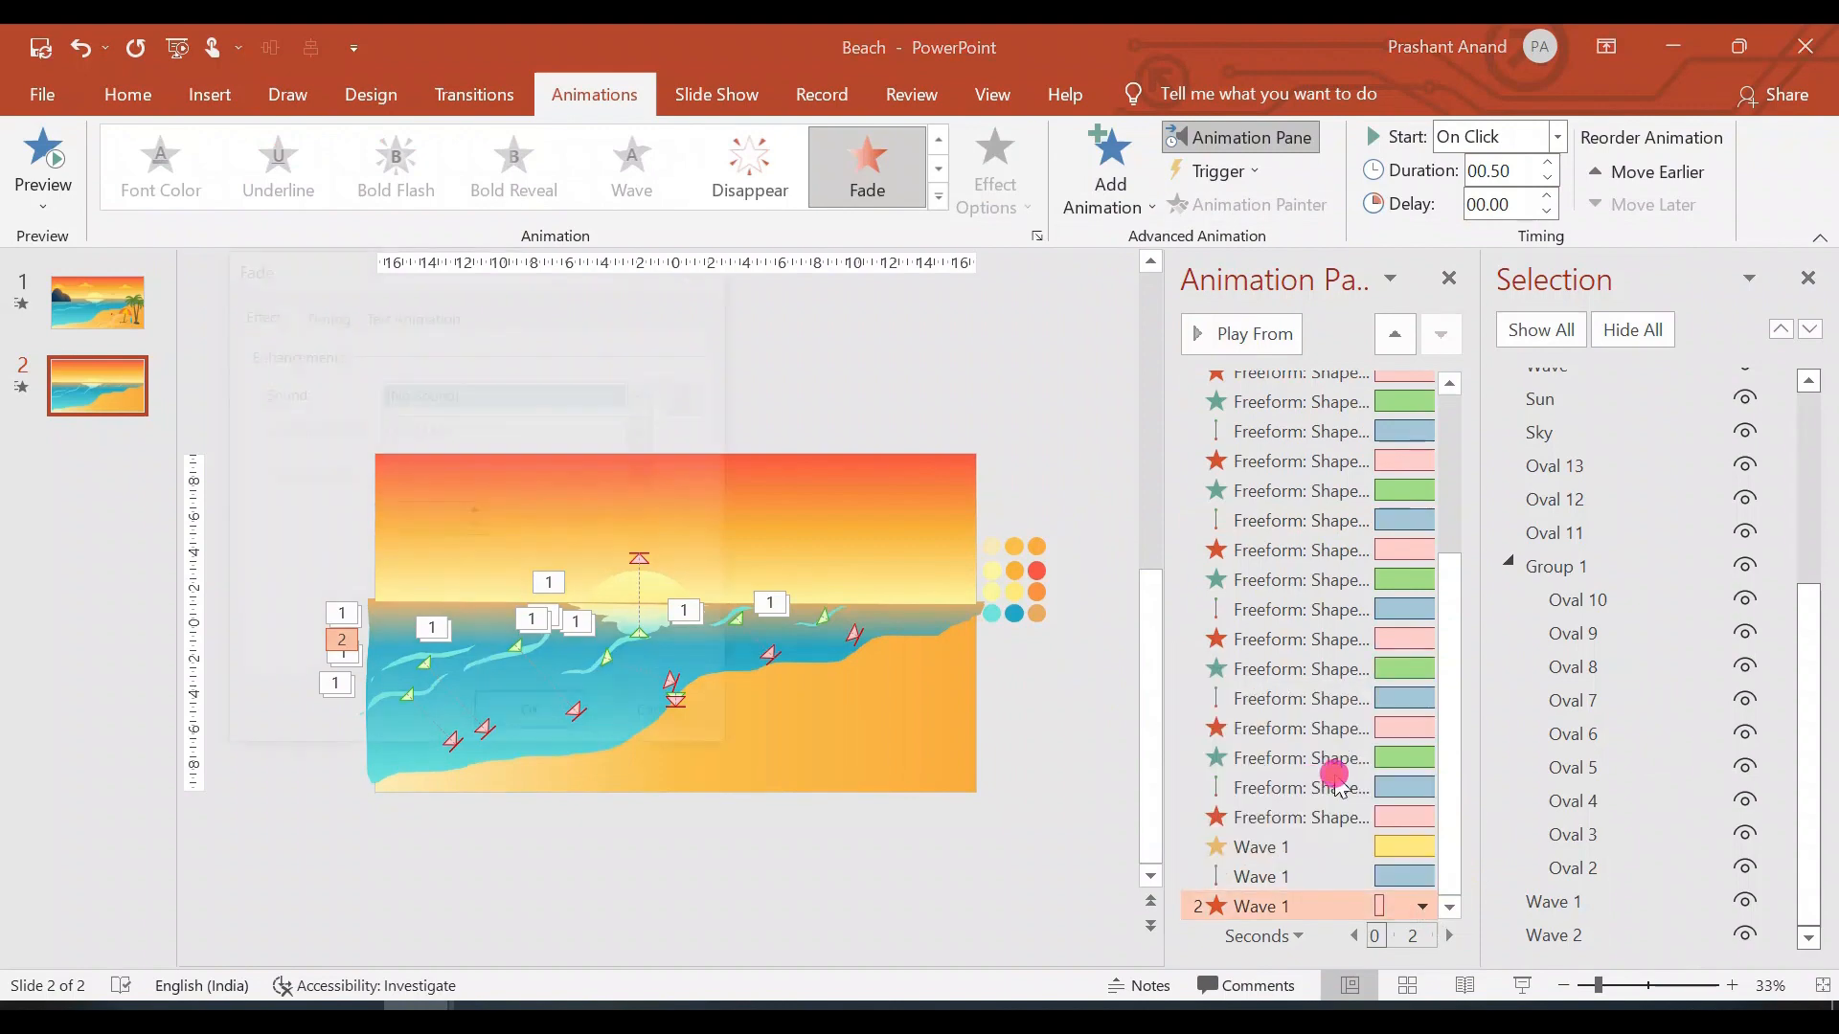
pyautogui.click(322, 314)
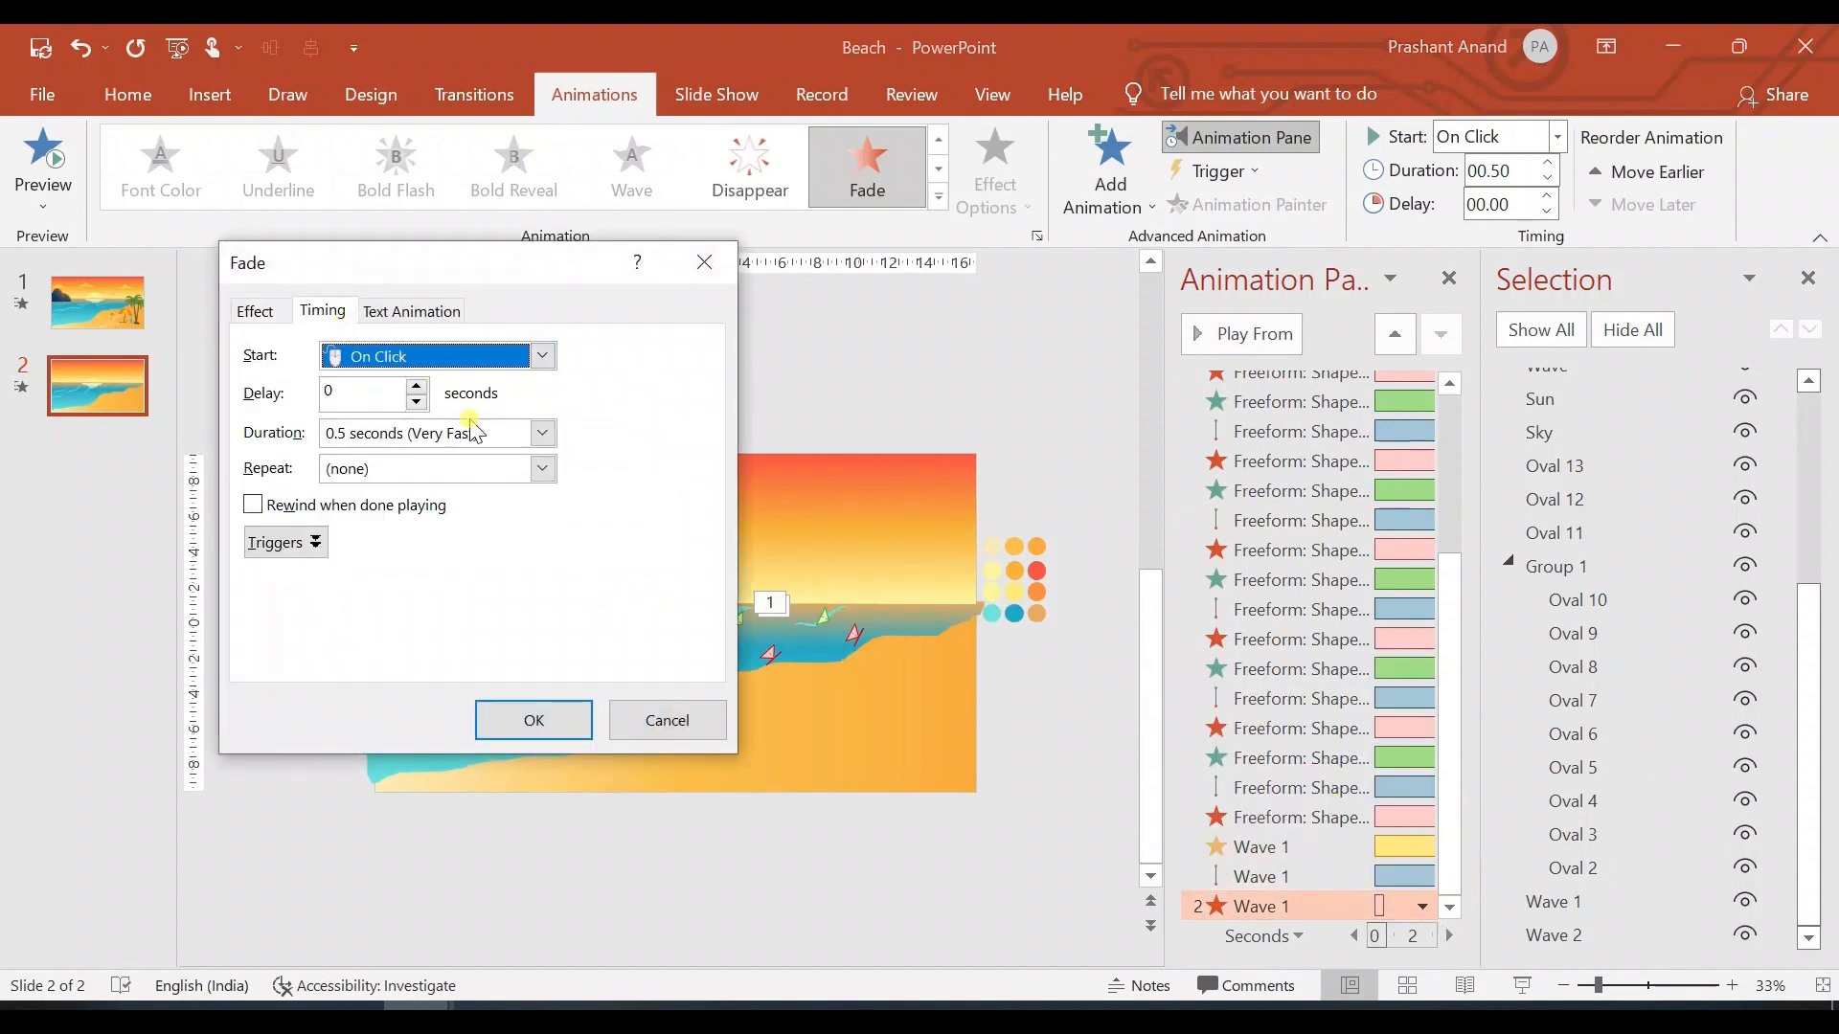
pyautogui.click(544, 358)
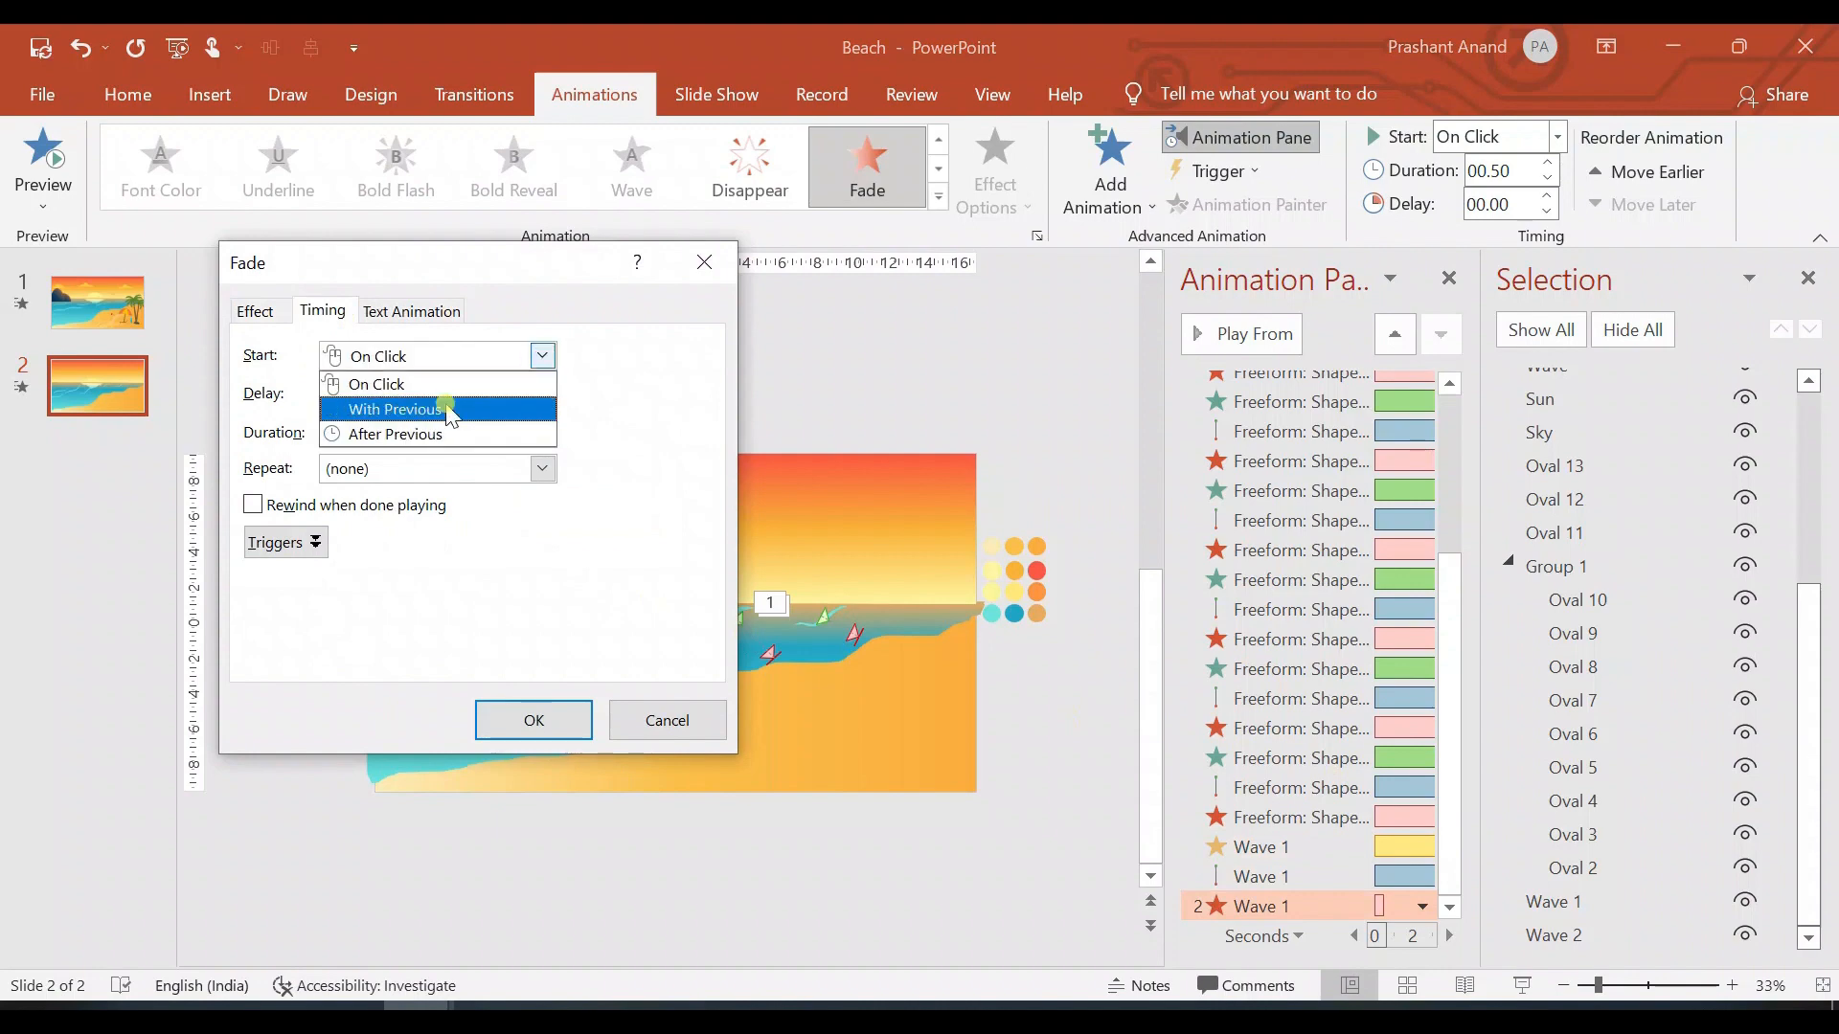
pyautogui.click(446, 403)
pyautogui.click(544, 436)
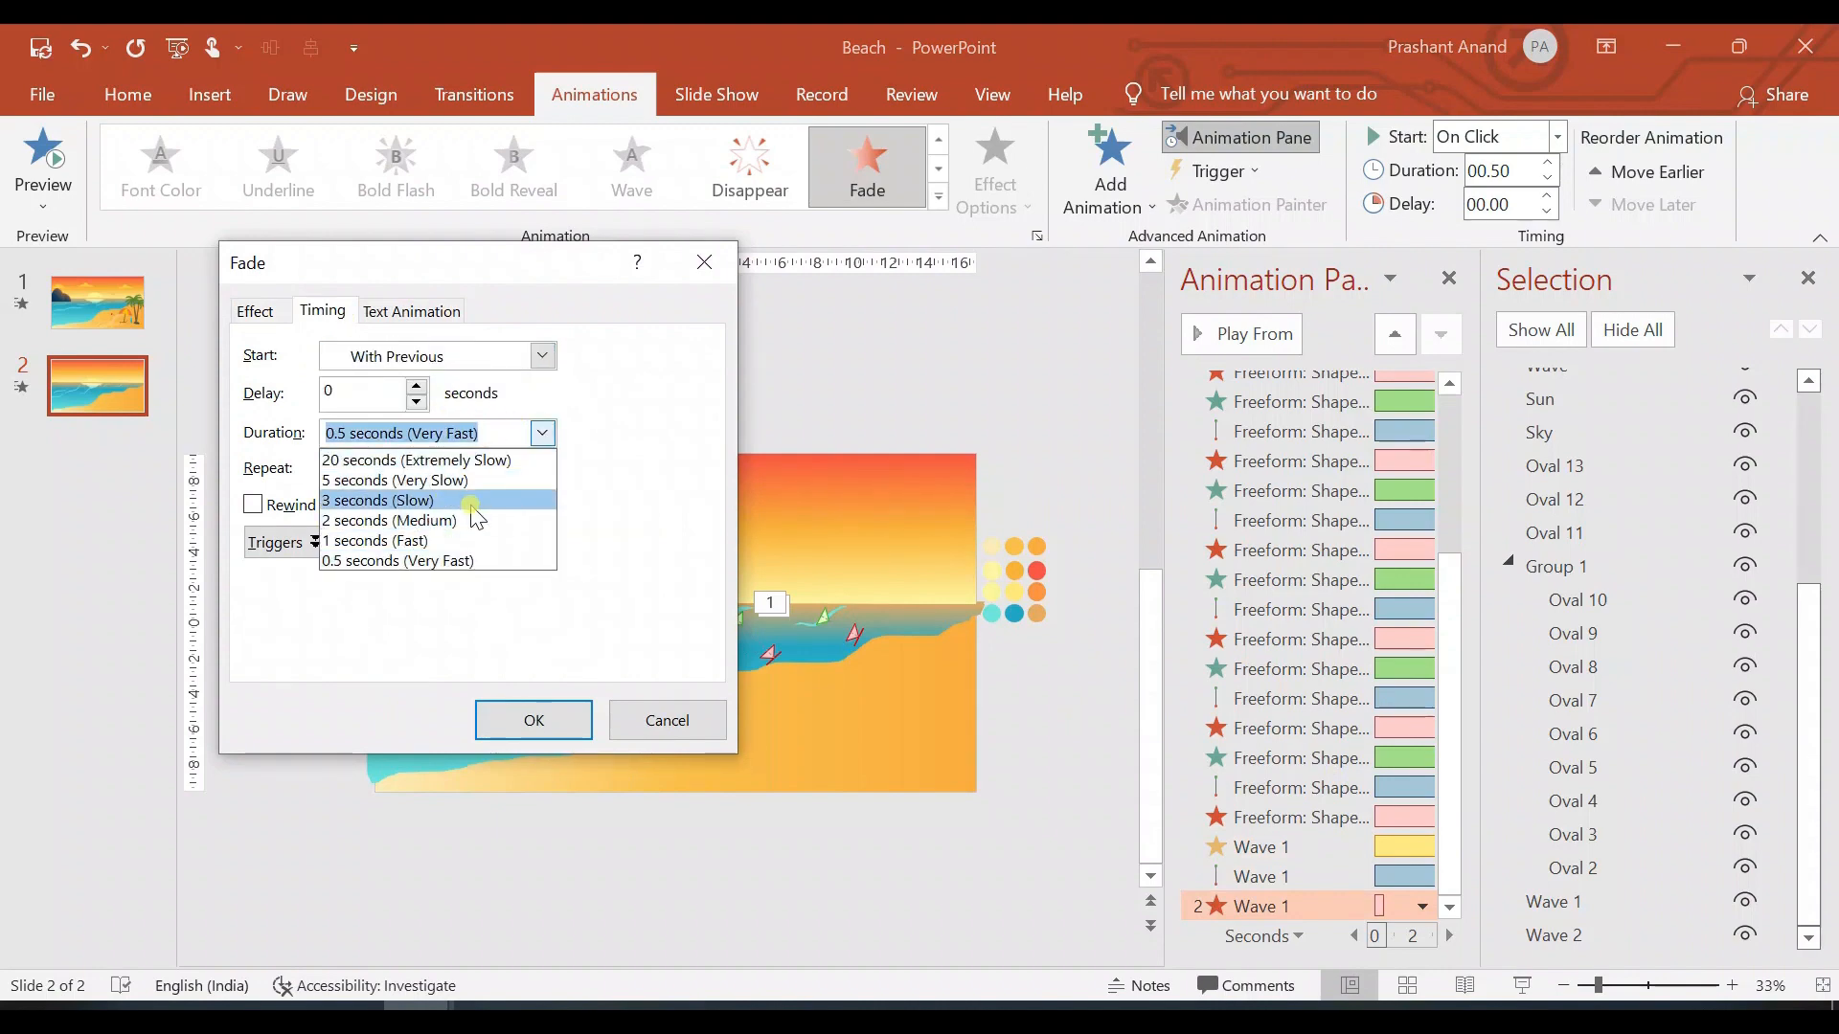
pyautogui.click(468, 506)
pyautogui.click(334, 436)
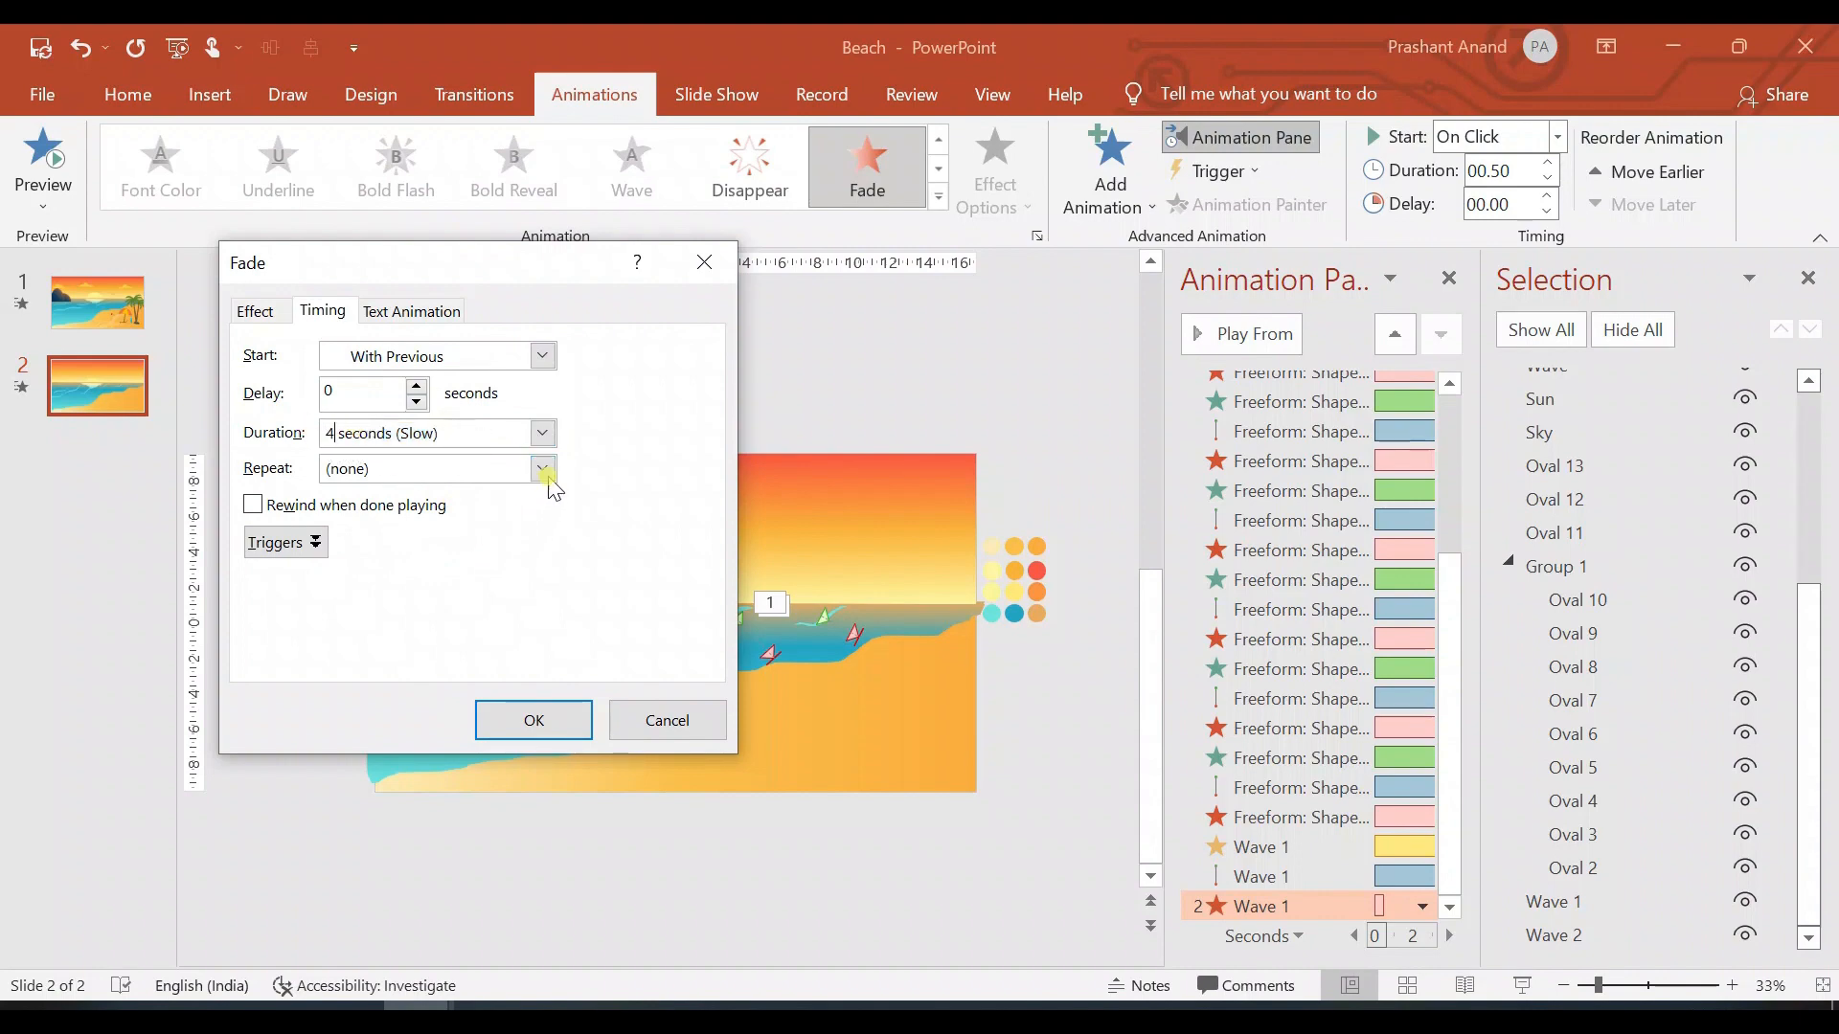
pyautogui.click(550, 483)
pyautogui.click(441, 589)
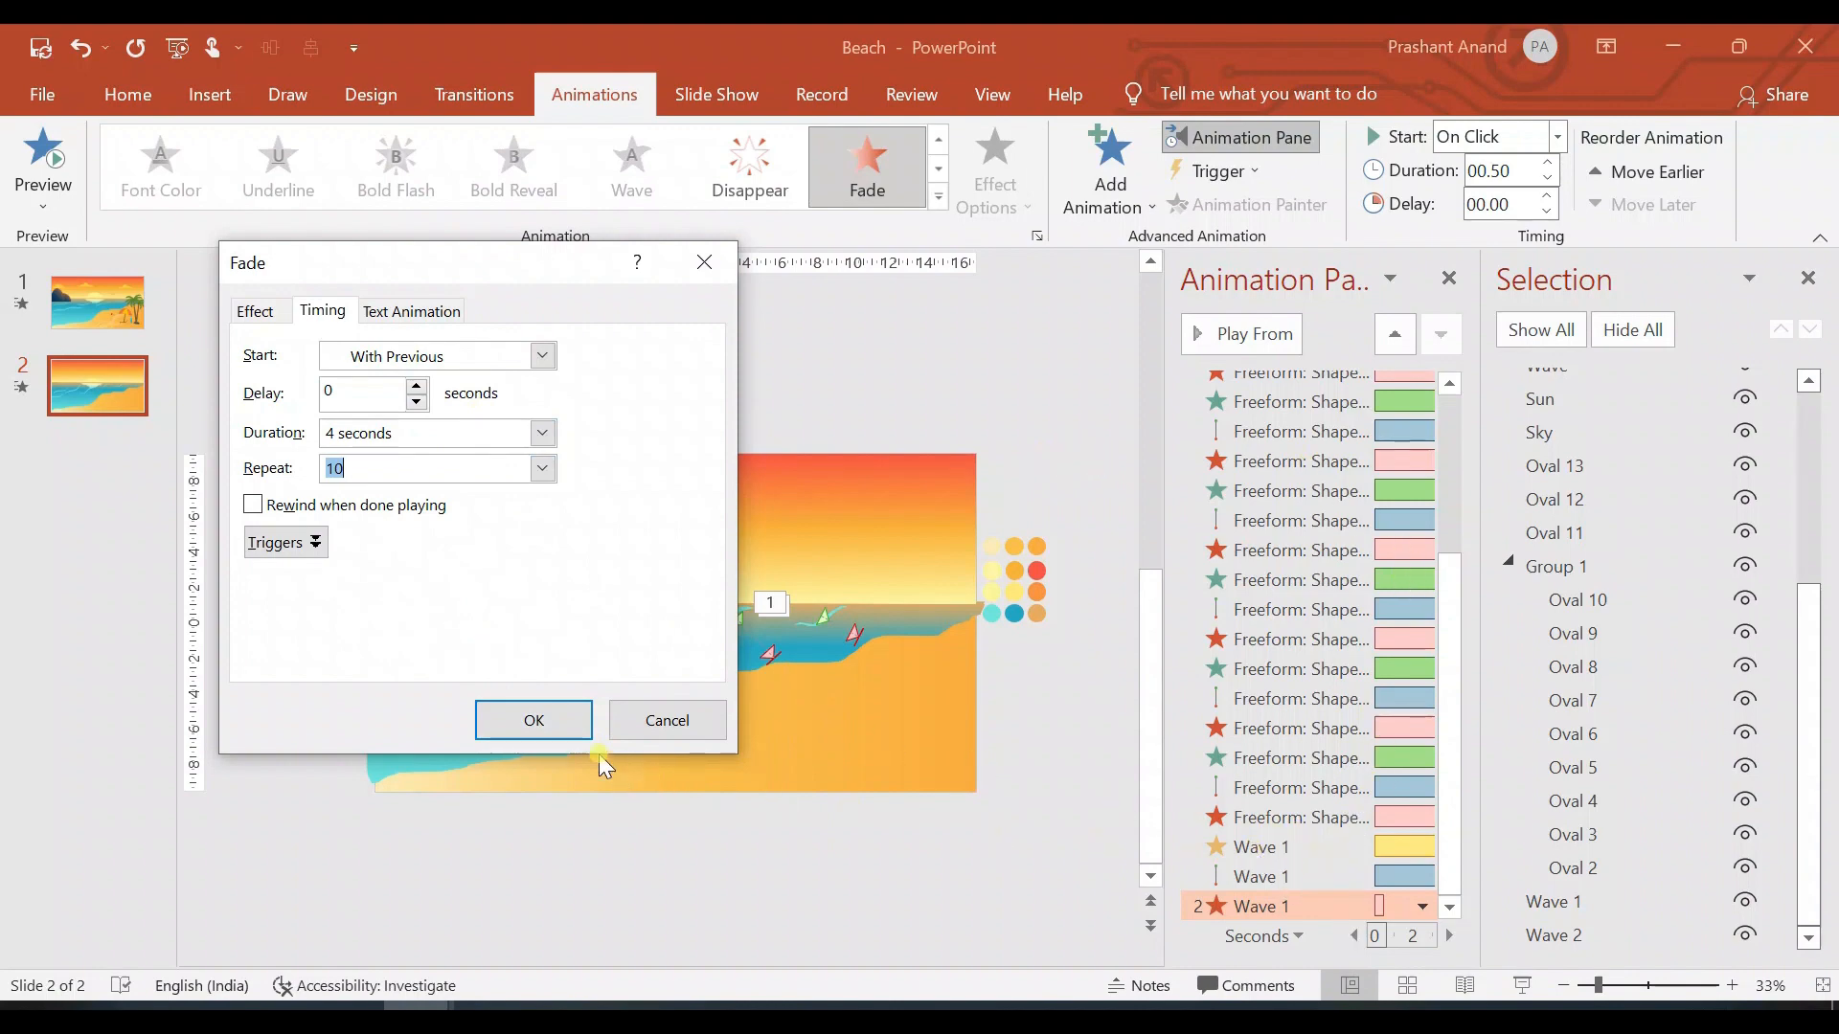
pyautogui.click(533, 720)
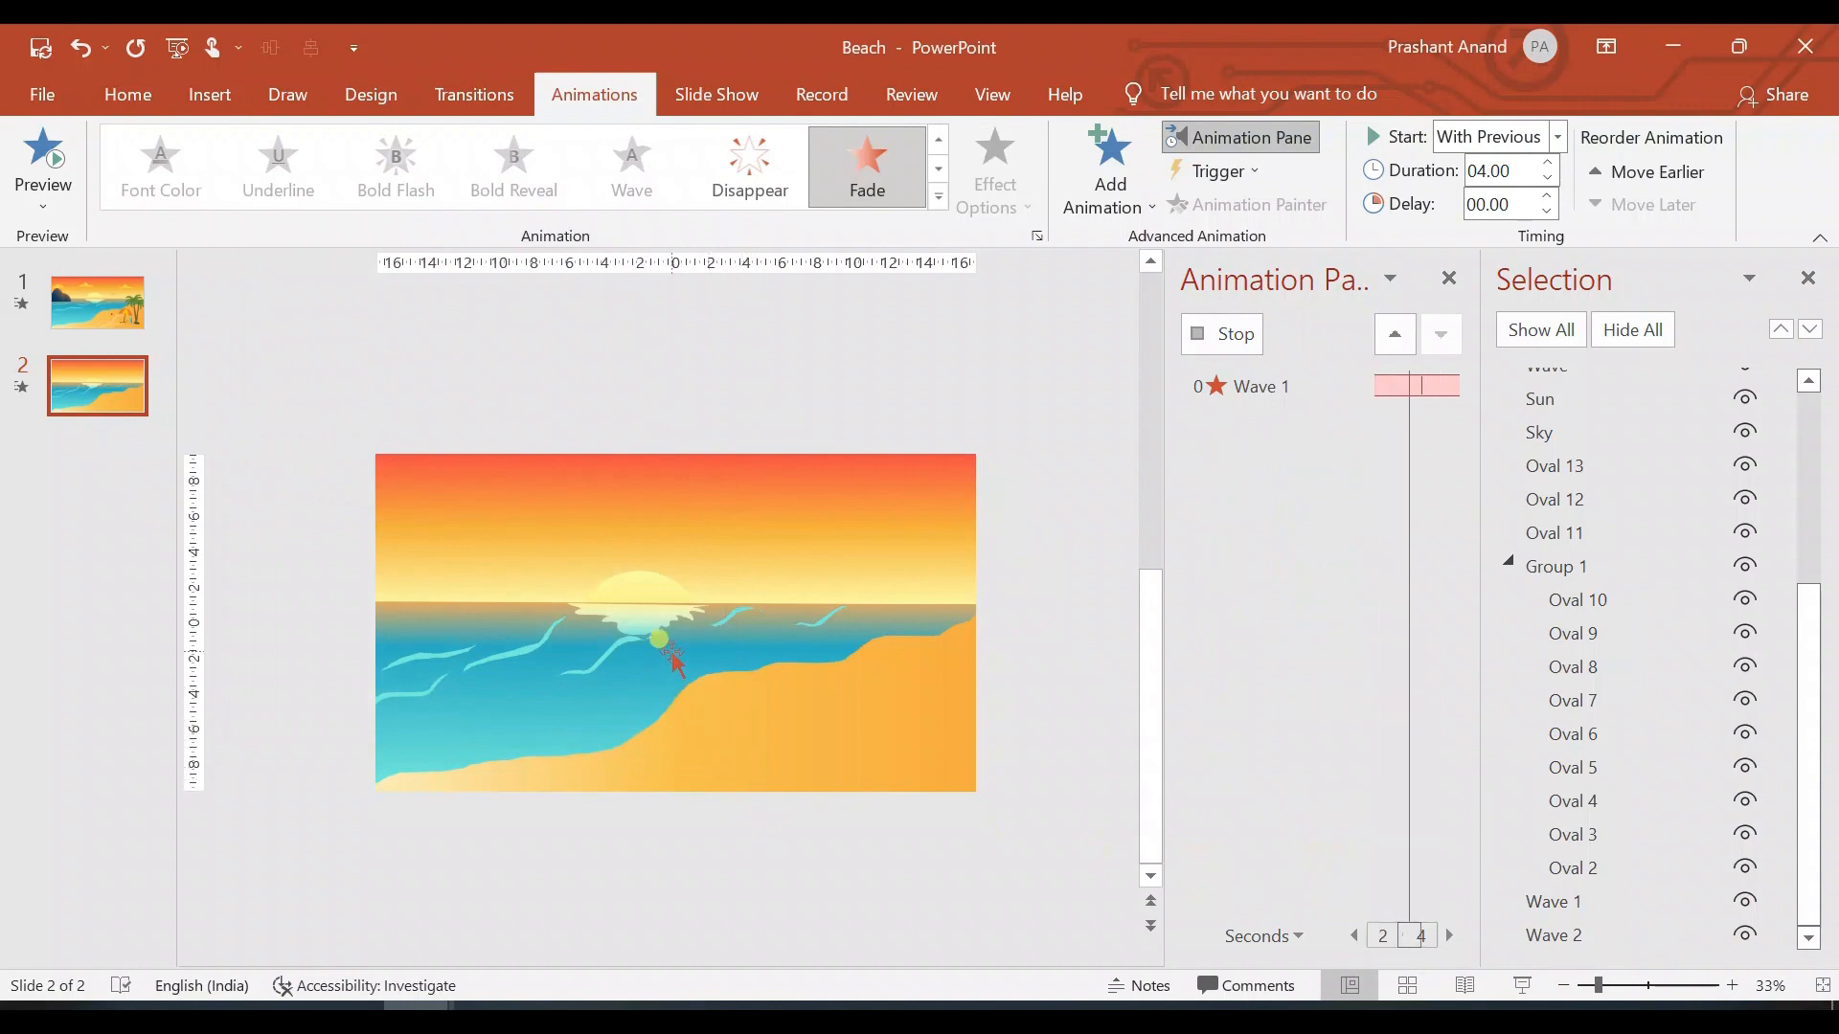
pyautogui.click(1222, 333)
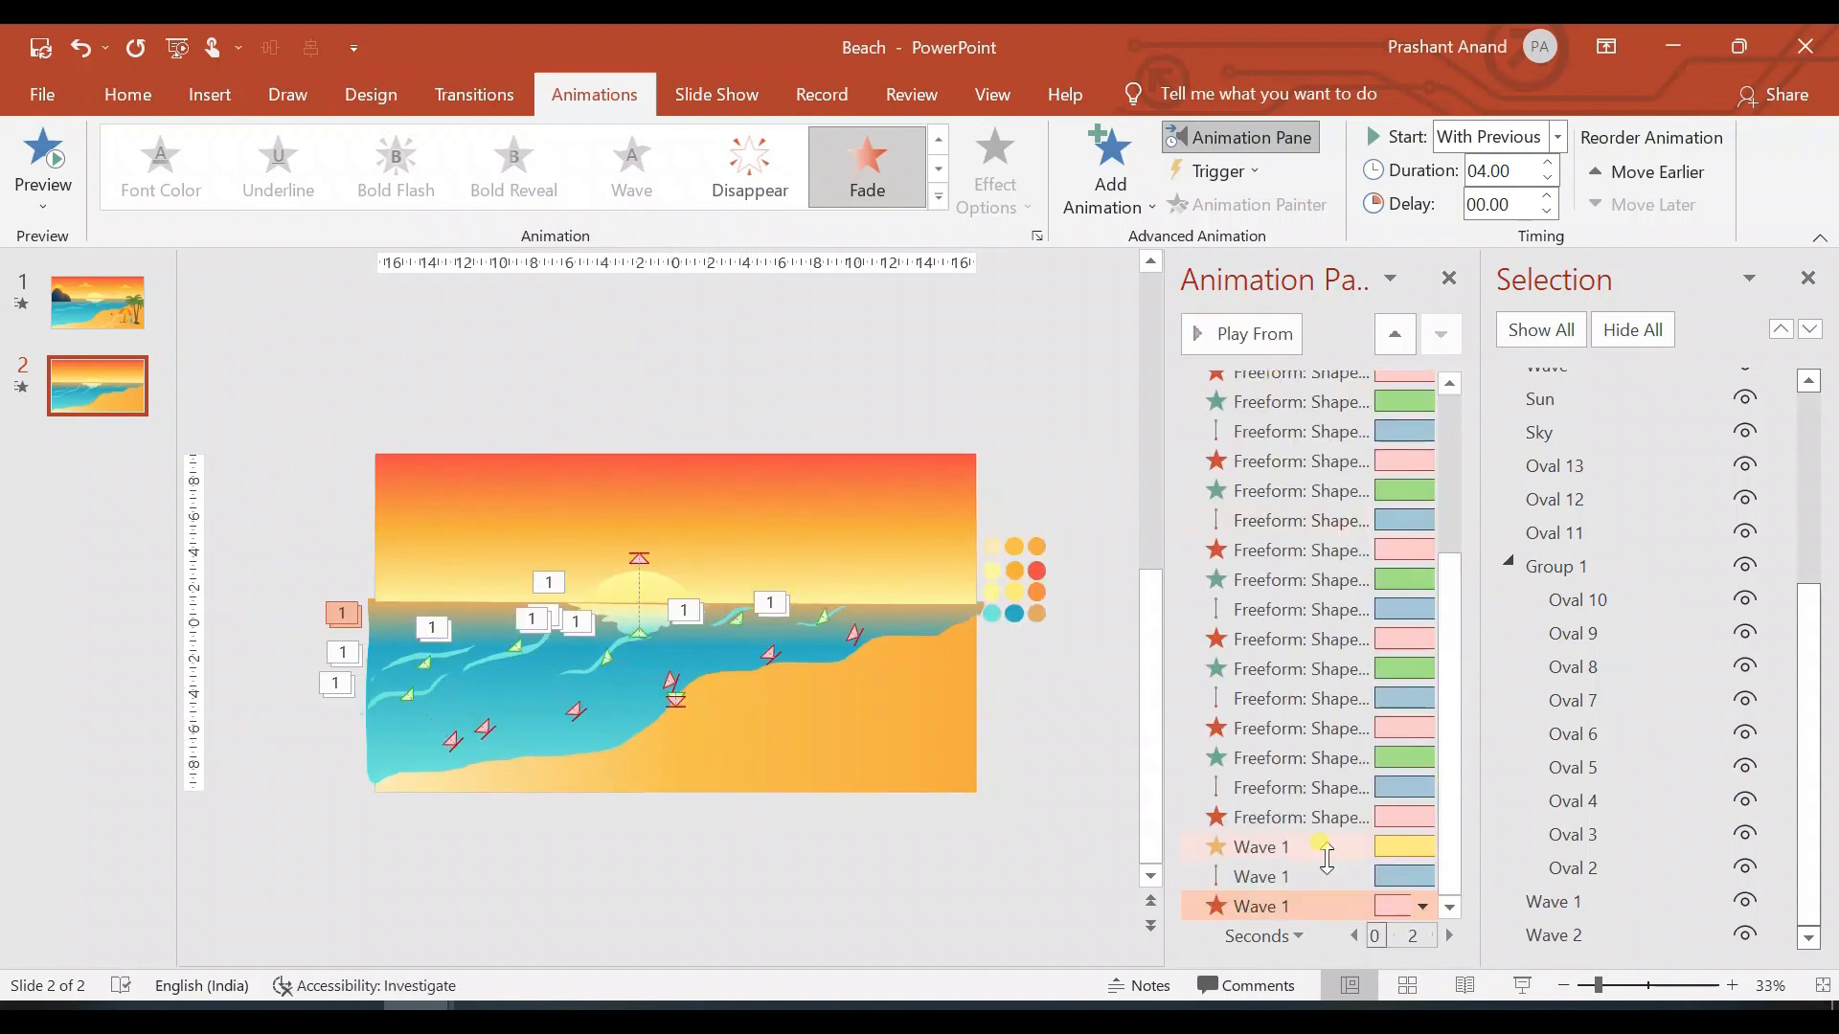
# Step: Preview Wave 1's Grow/Shrink, motion path and Fade animations together
pyautogui.keyDown('shift'); pyautogui.click(1291, 849); pyautogui.keyUp('shift')
pyautogui.click(1212, 333)
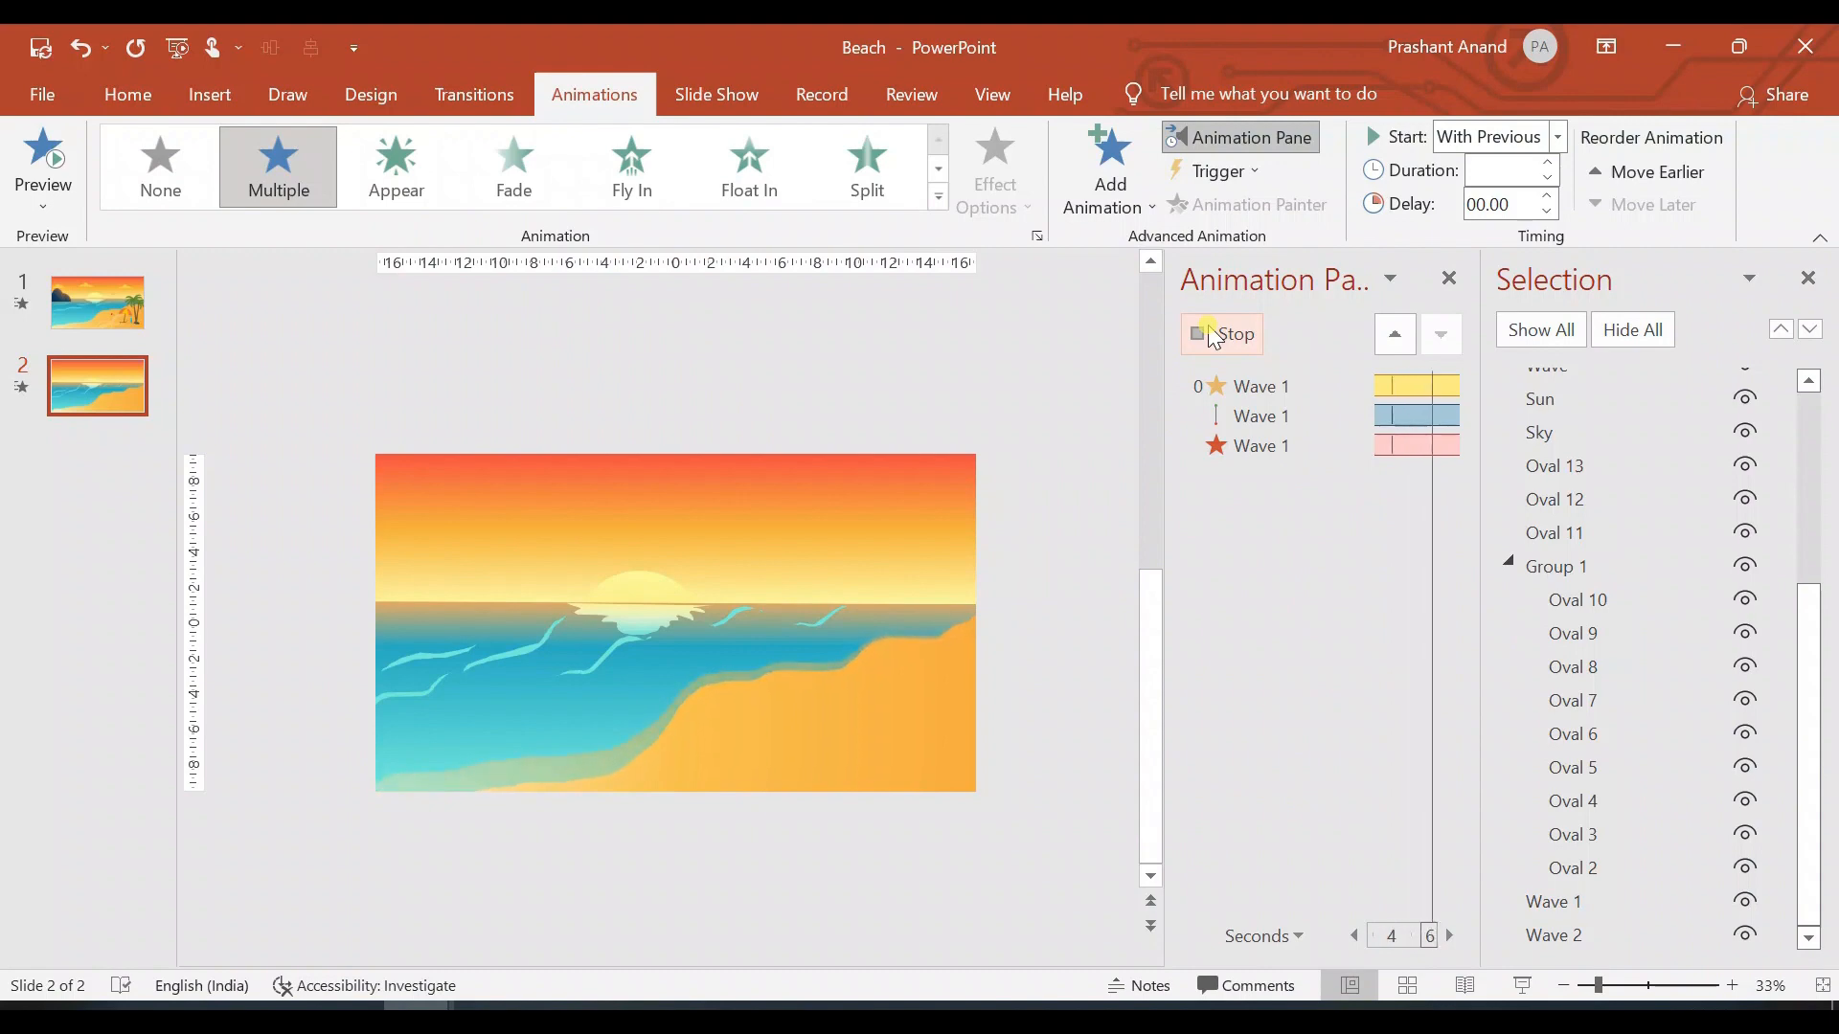
pyautogui.click(1212, 333)
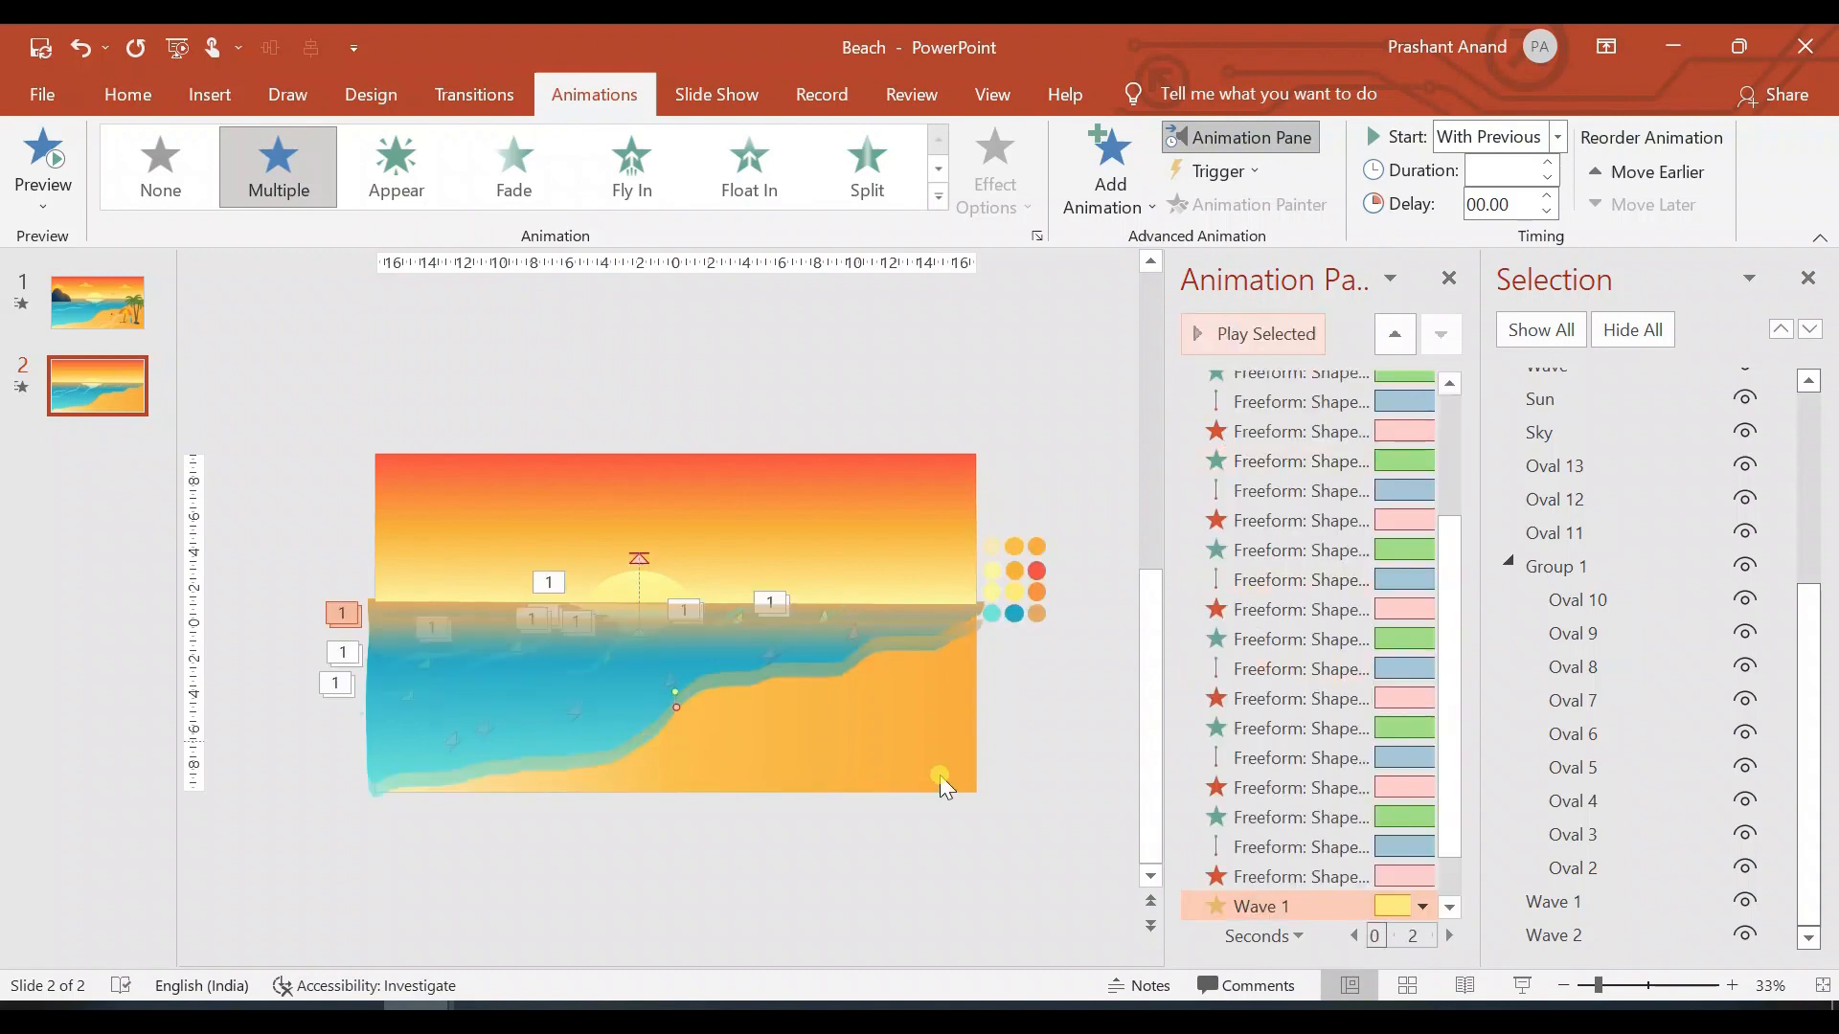
# Step: Copy Wave 1's animations onto Wave 2 with Animation Painter
pyautogui.click(680, 717)
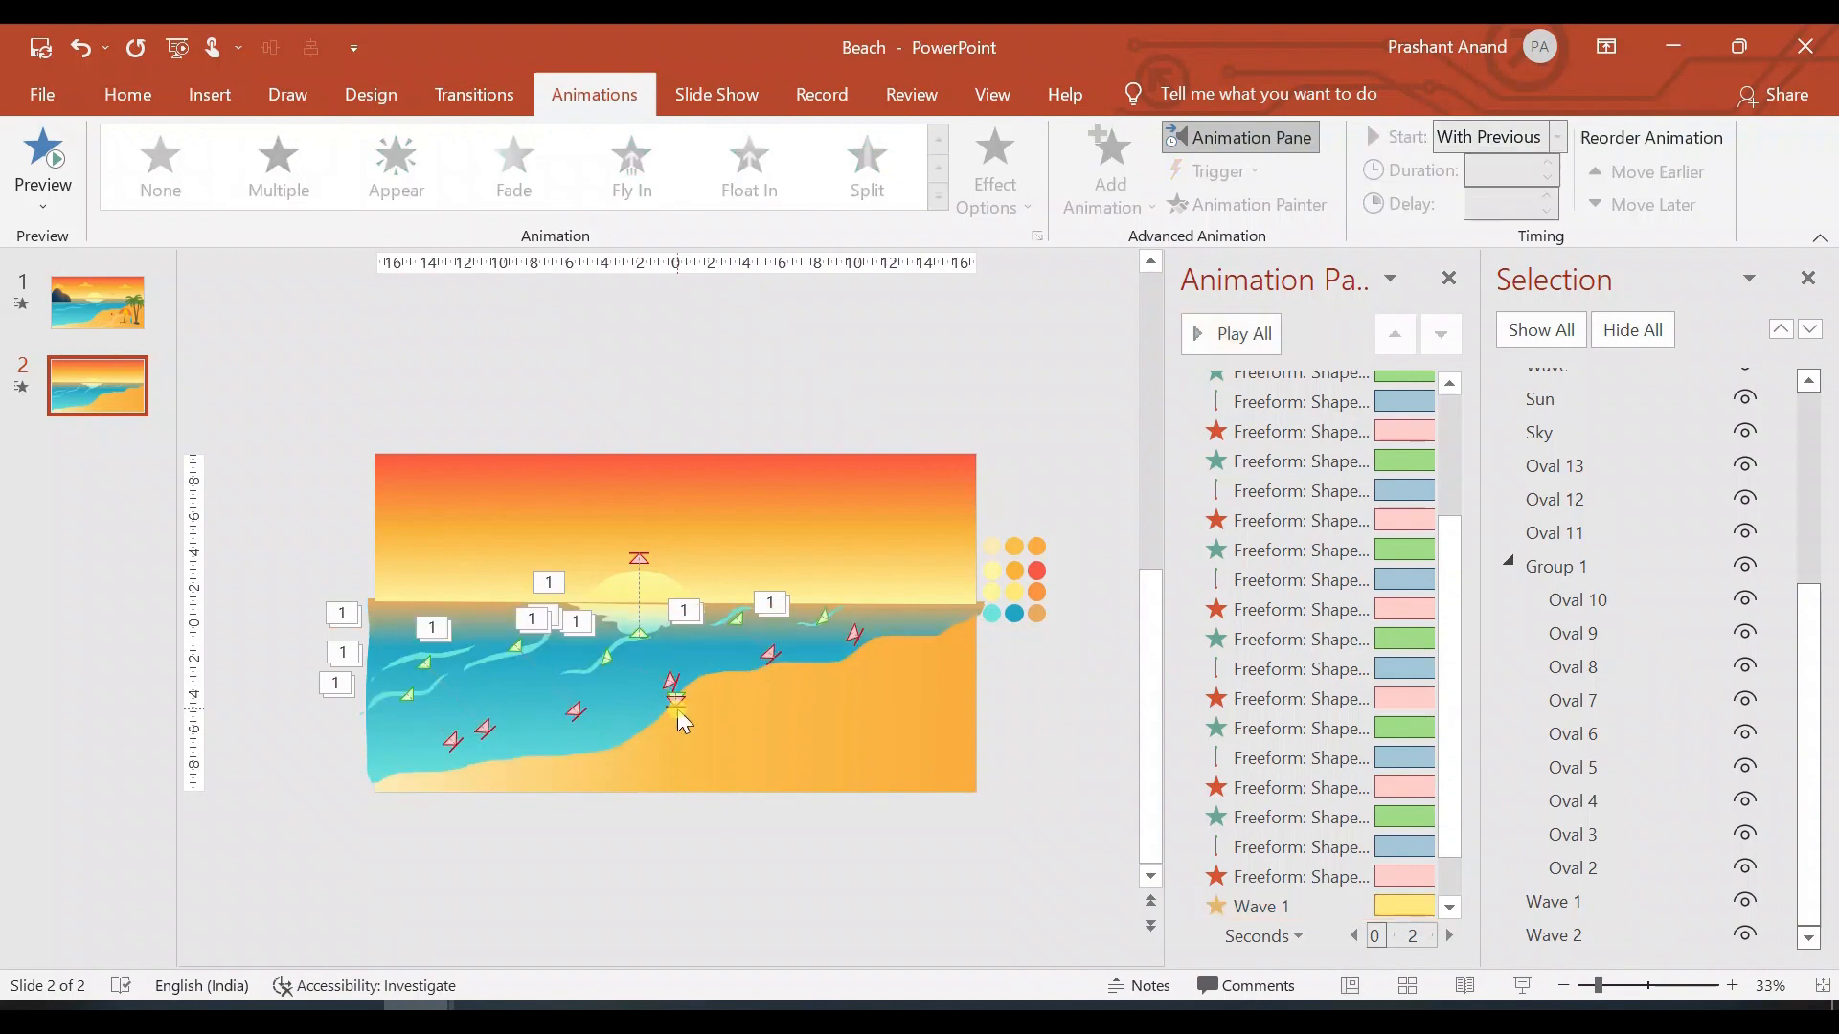
pyautogui.click(1606, 936)
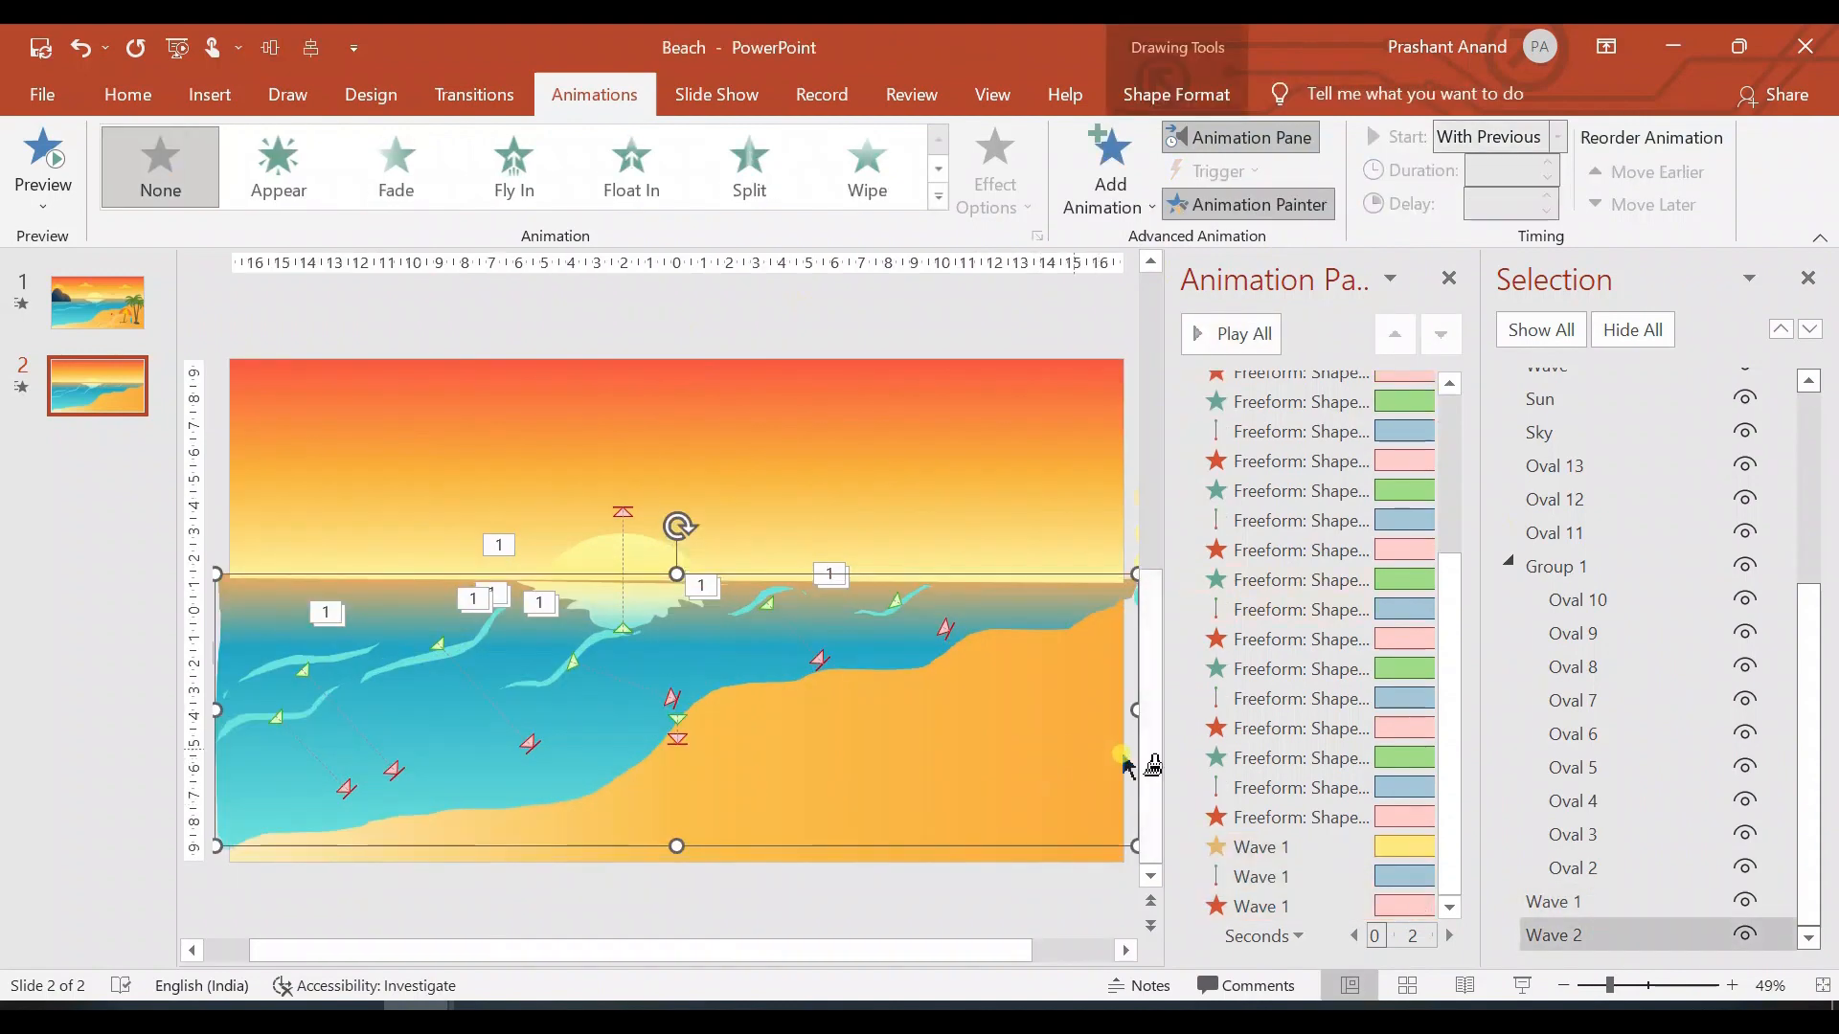
pyautogui.click(780, 851)
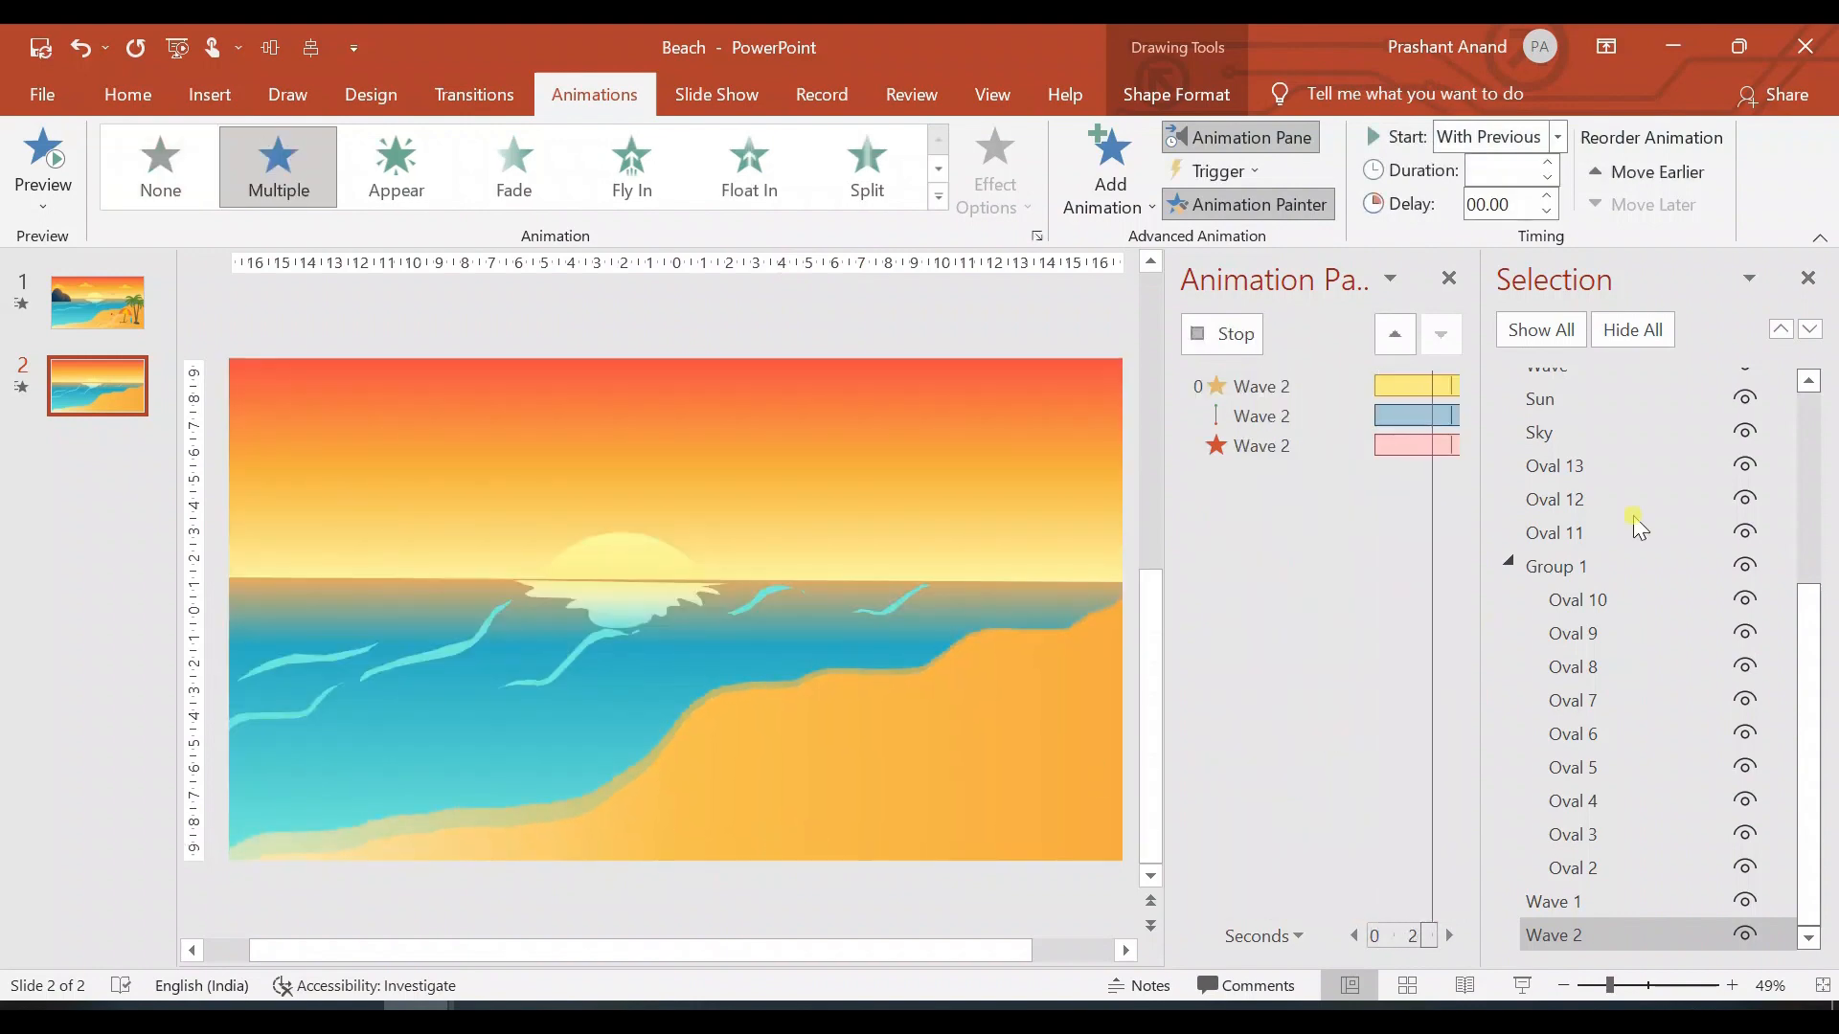
pyautogui.click(1230, 334)
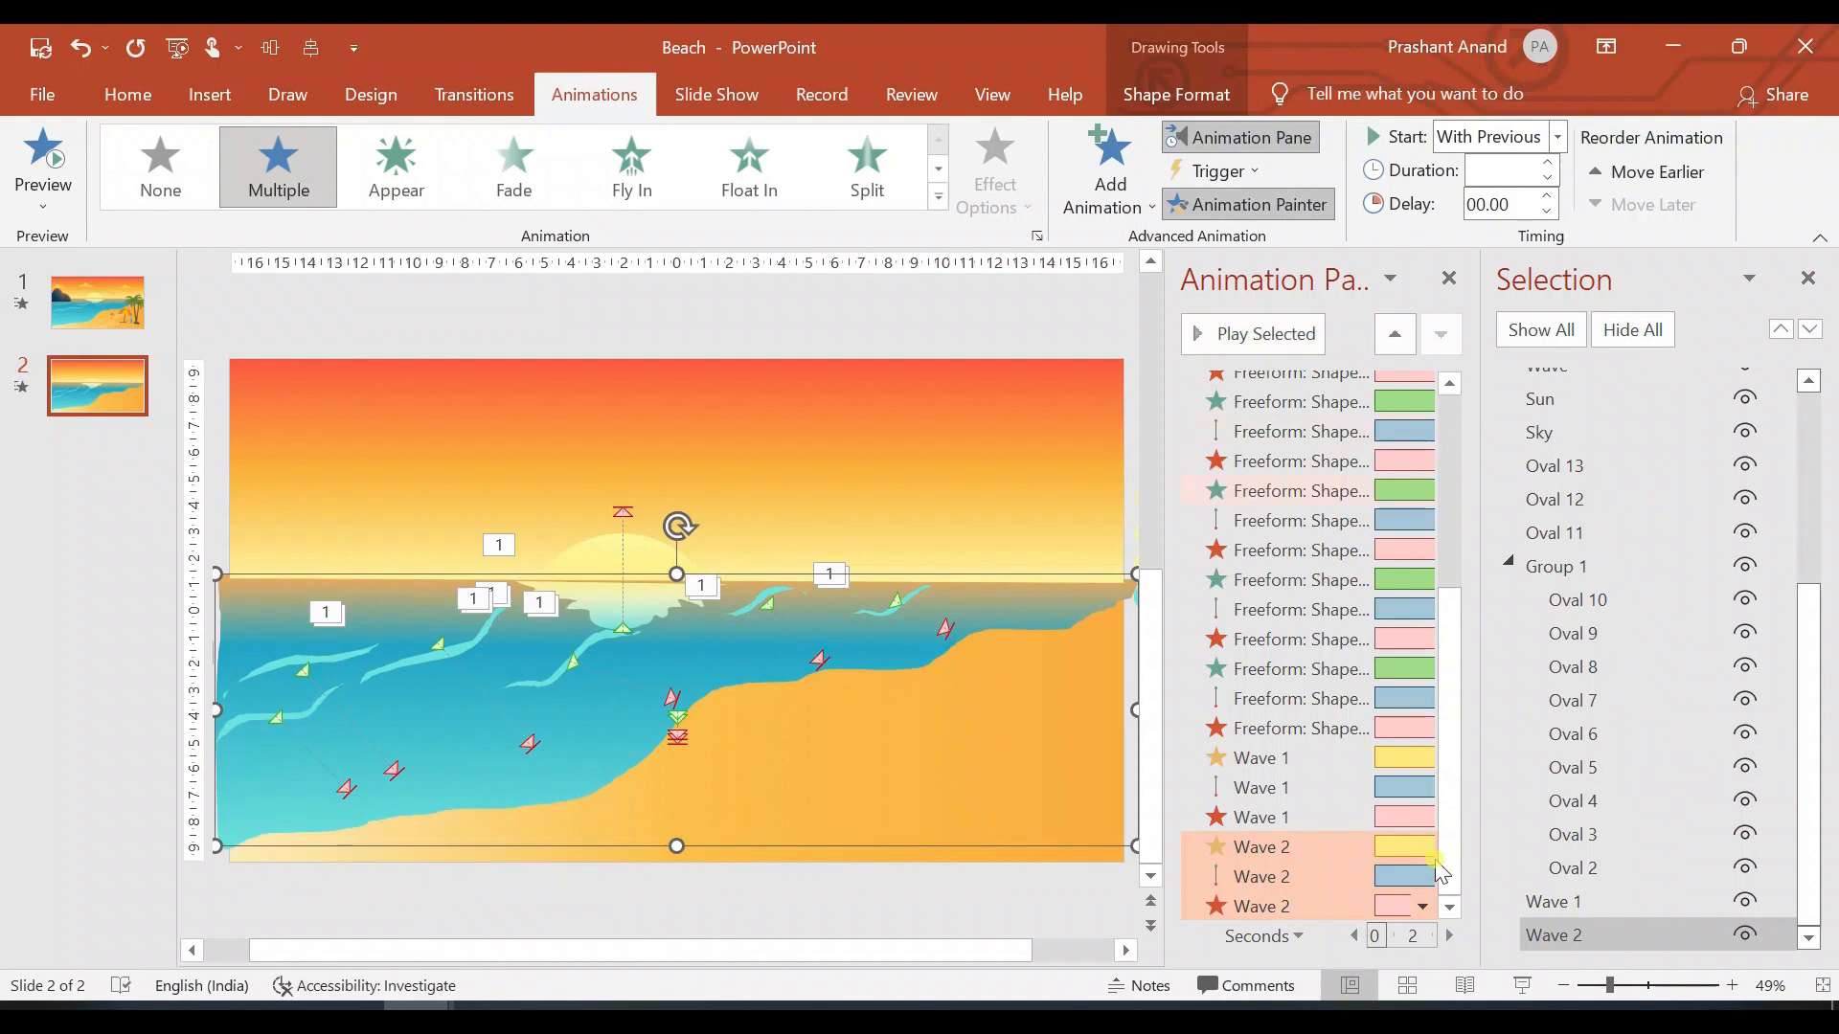
# Step: Set a 2.5-second delay on all three Wave 2 animations and play the slide show
pyautogui.moveTo(1454, 841); pyautogui.dragTo(1459, 908)
pyautogui.click(1545, 196)
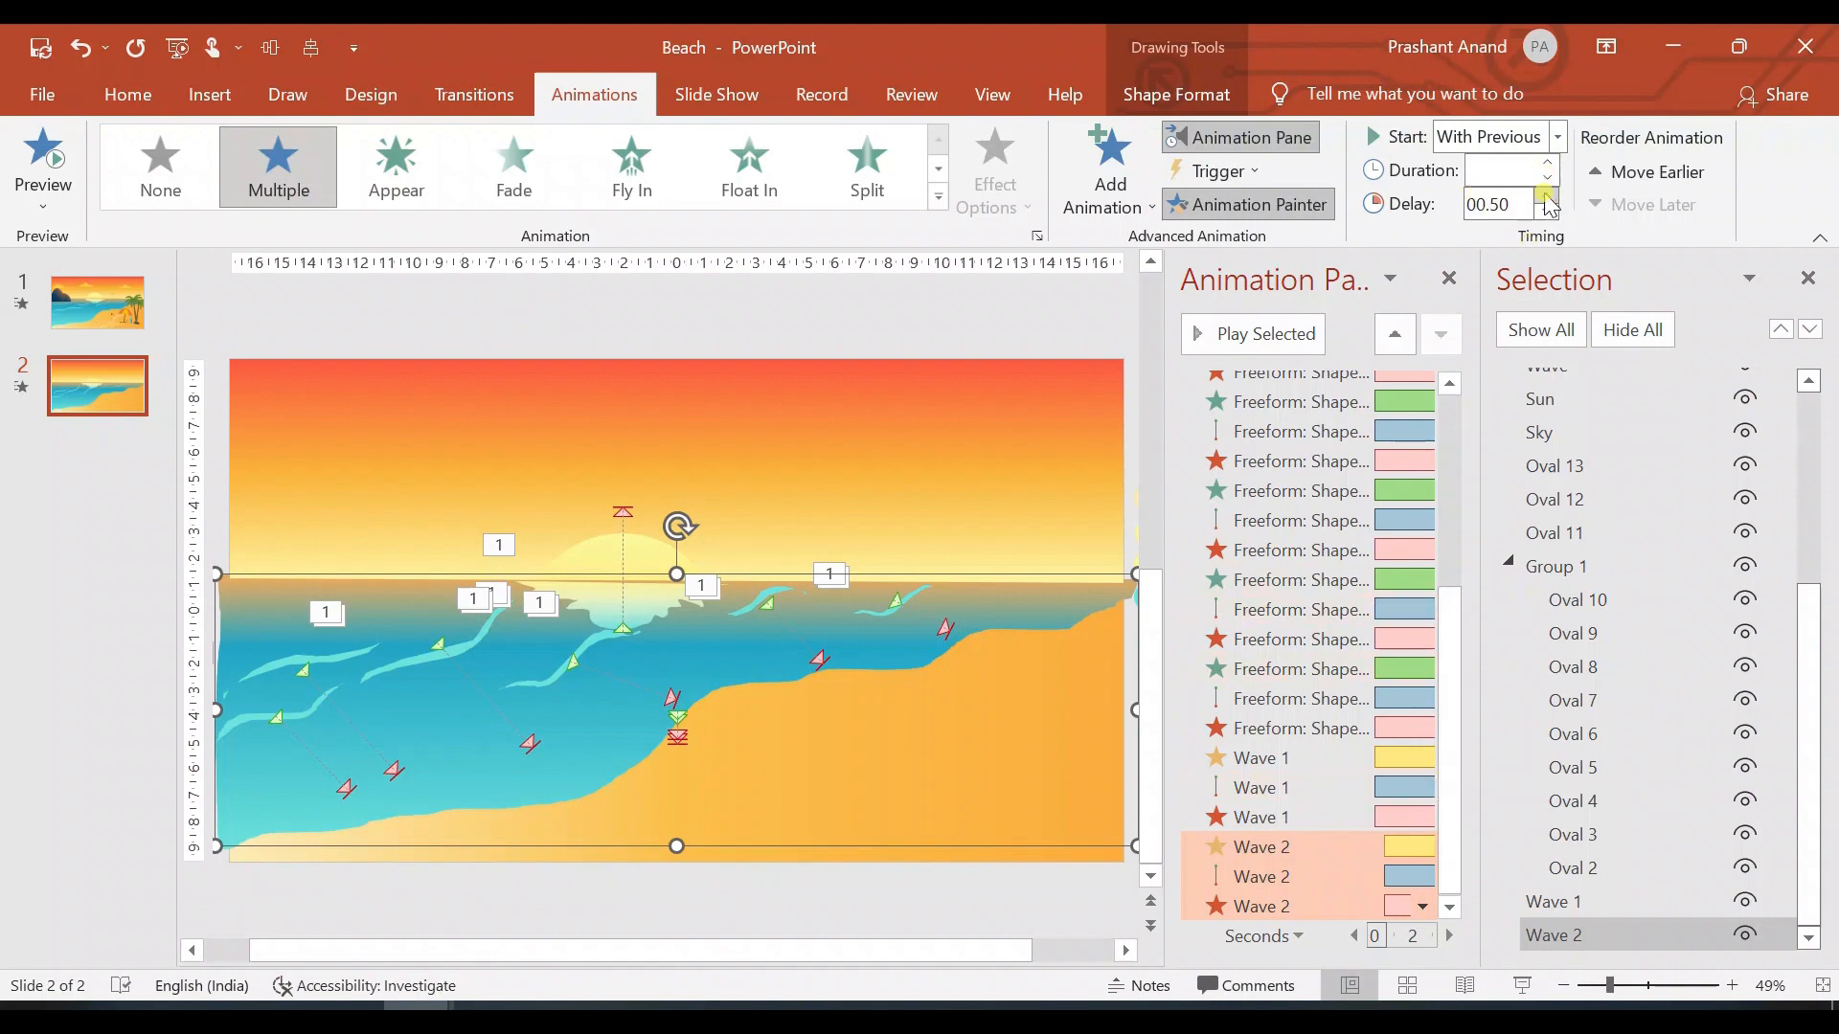
pyautogui.click(1545, 196)
pyautogui.click(1545, 196)
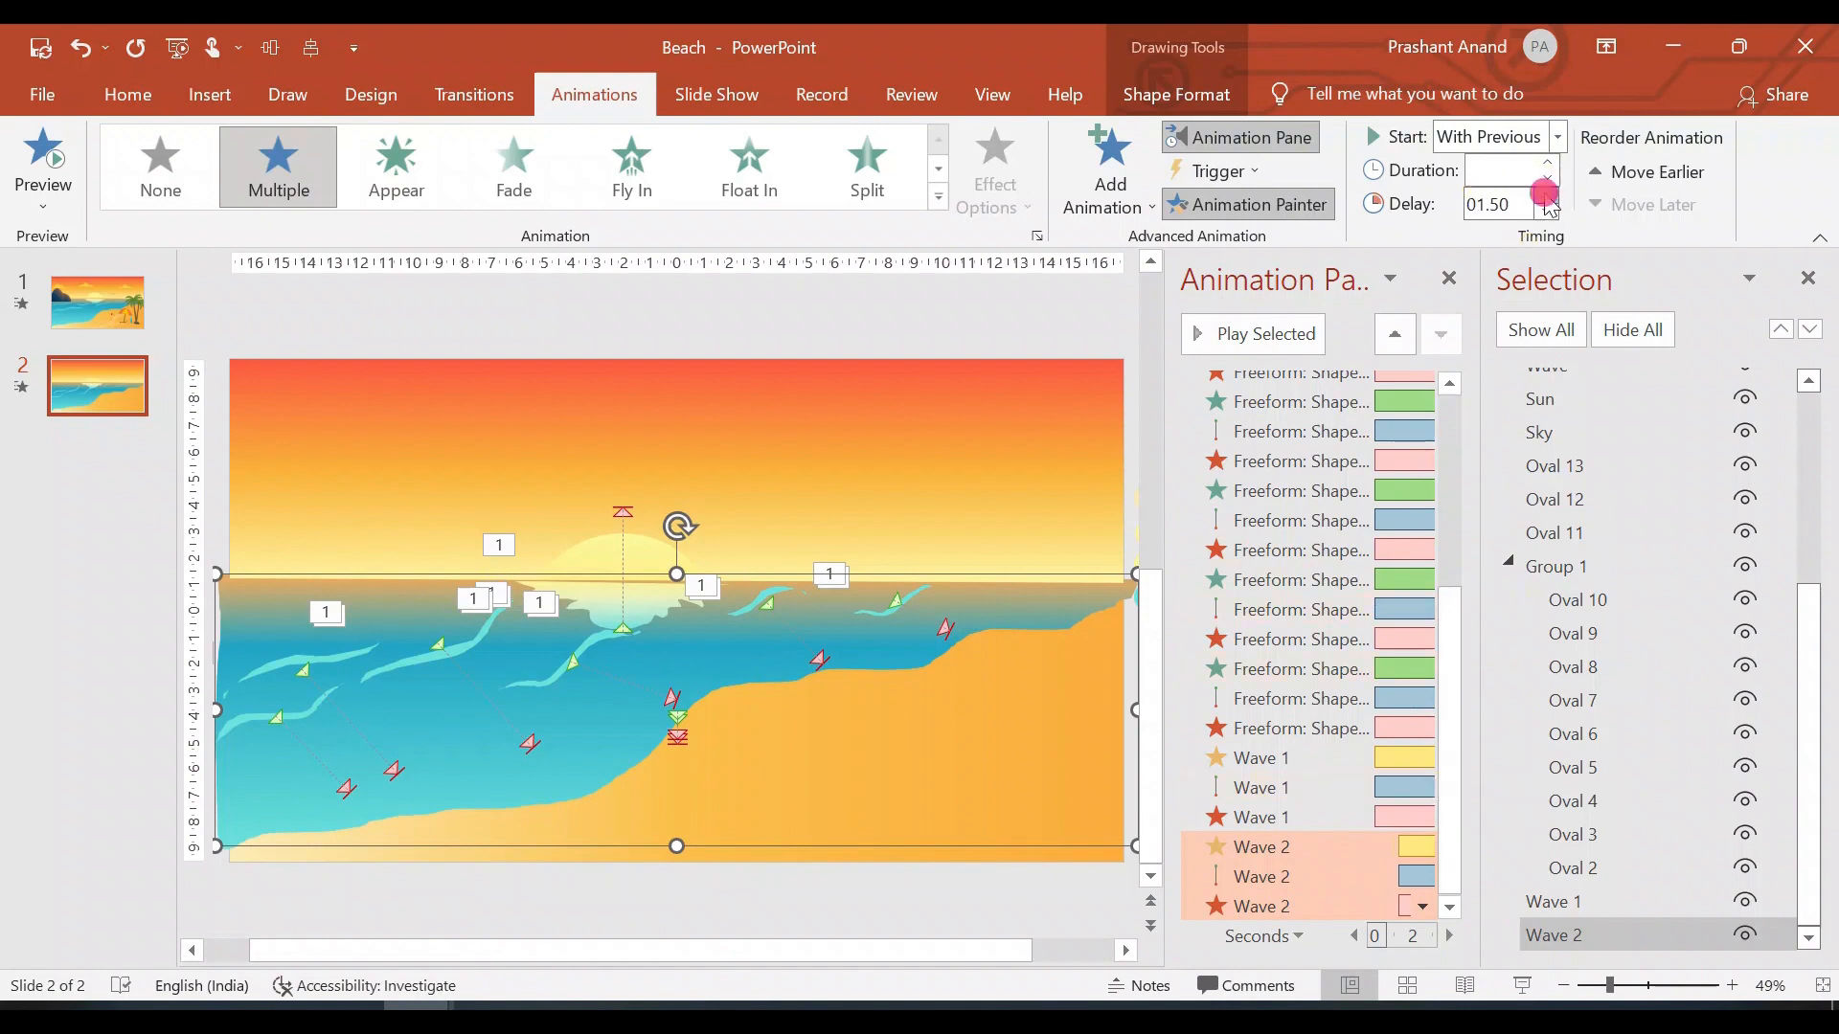
pyautogui.click(1546, 197)
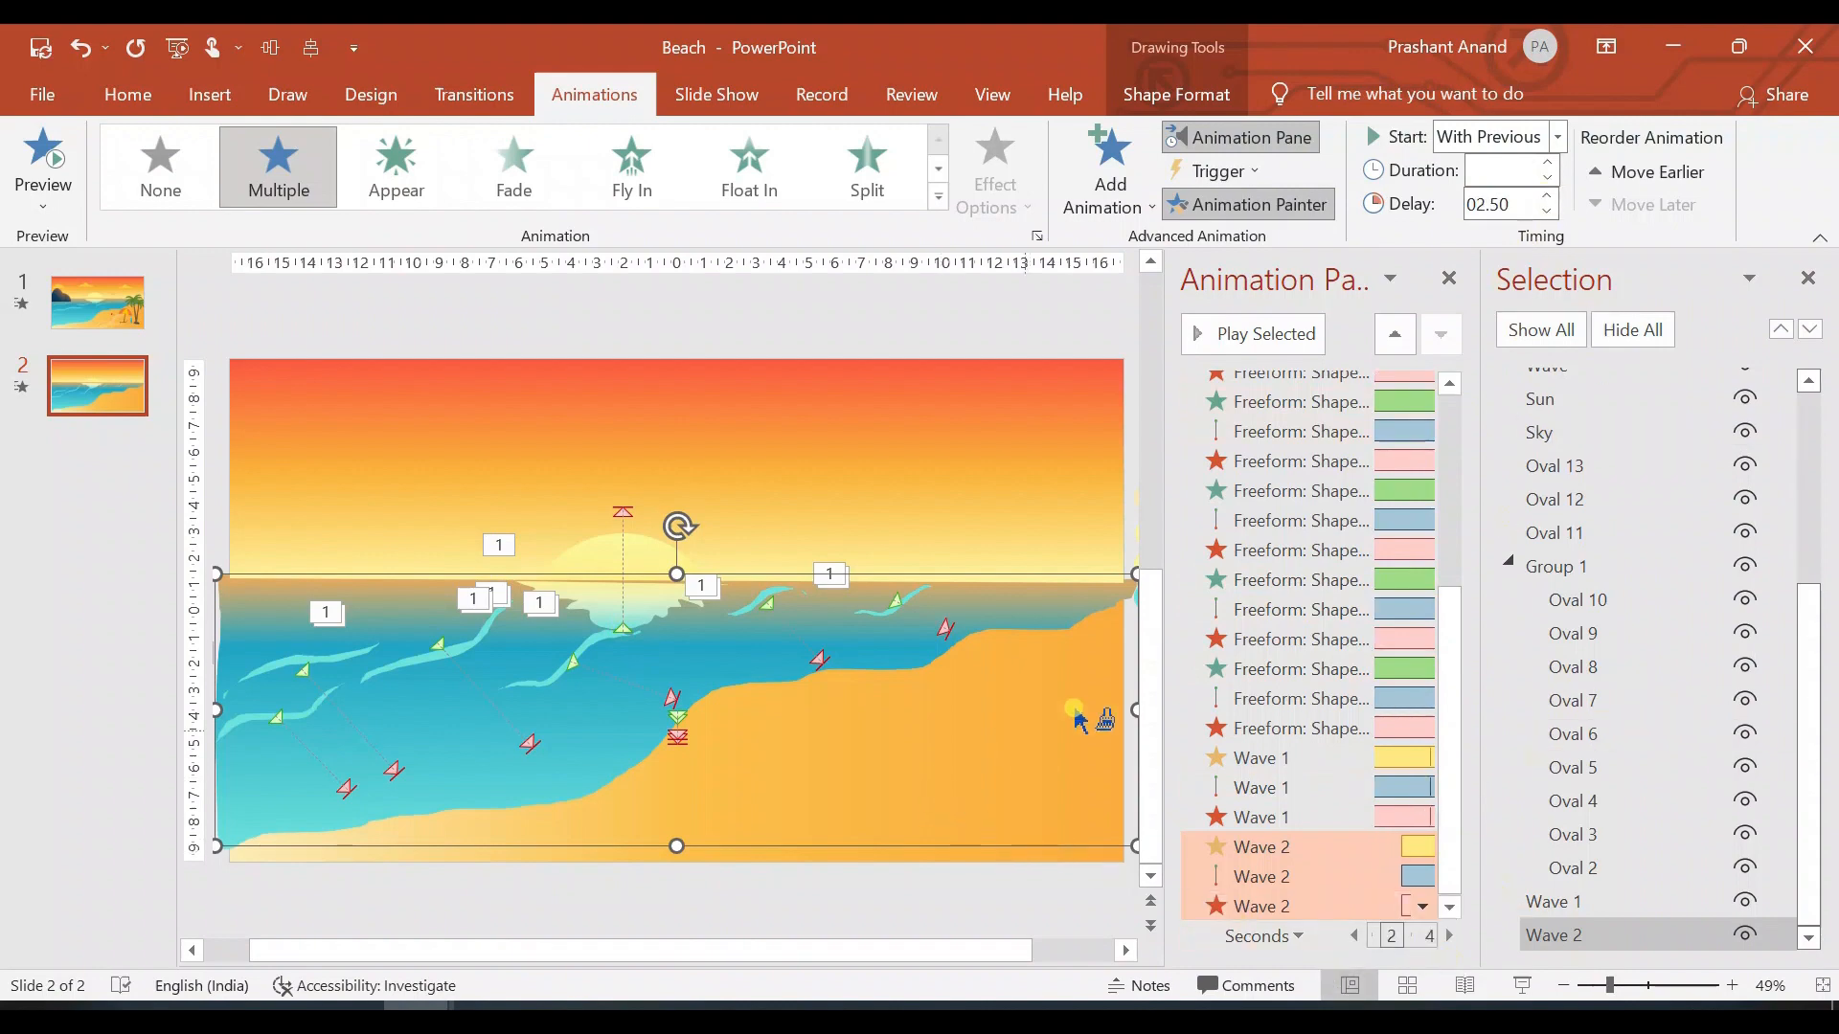
pyautogui.click(1522, 985)
# Step: Lighten the first gradient stop of Wave 1 and Wave 2 to #BCF2EF and play the slide show
pyautogui.click(1036, 649)
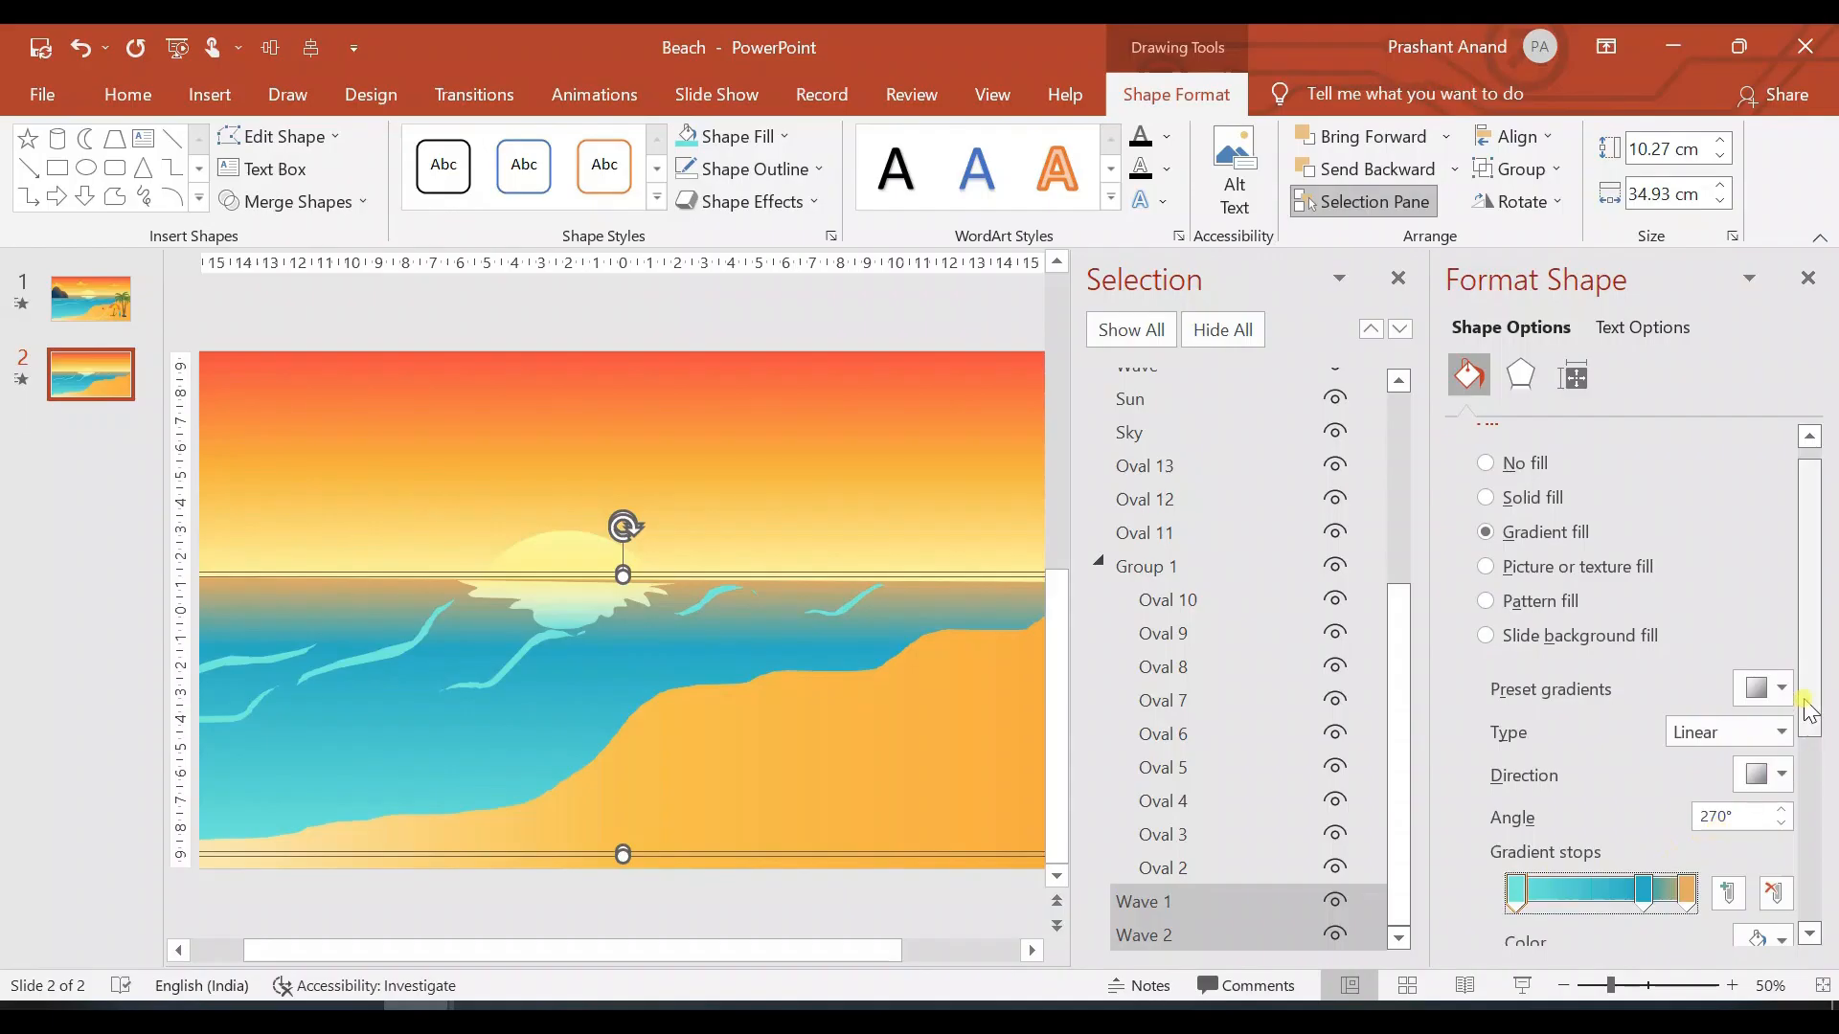
pyautogui.moveTo(1809, 704); pyautogui.dragTo(1813, 782)
pyautogui.click(1766, 805)
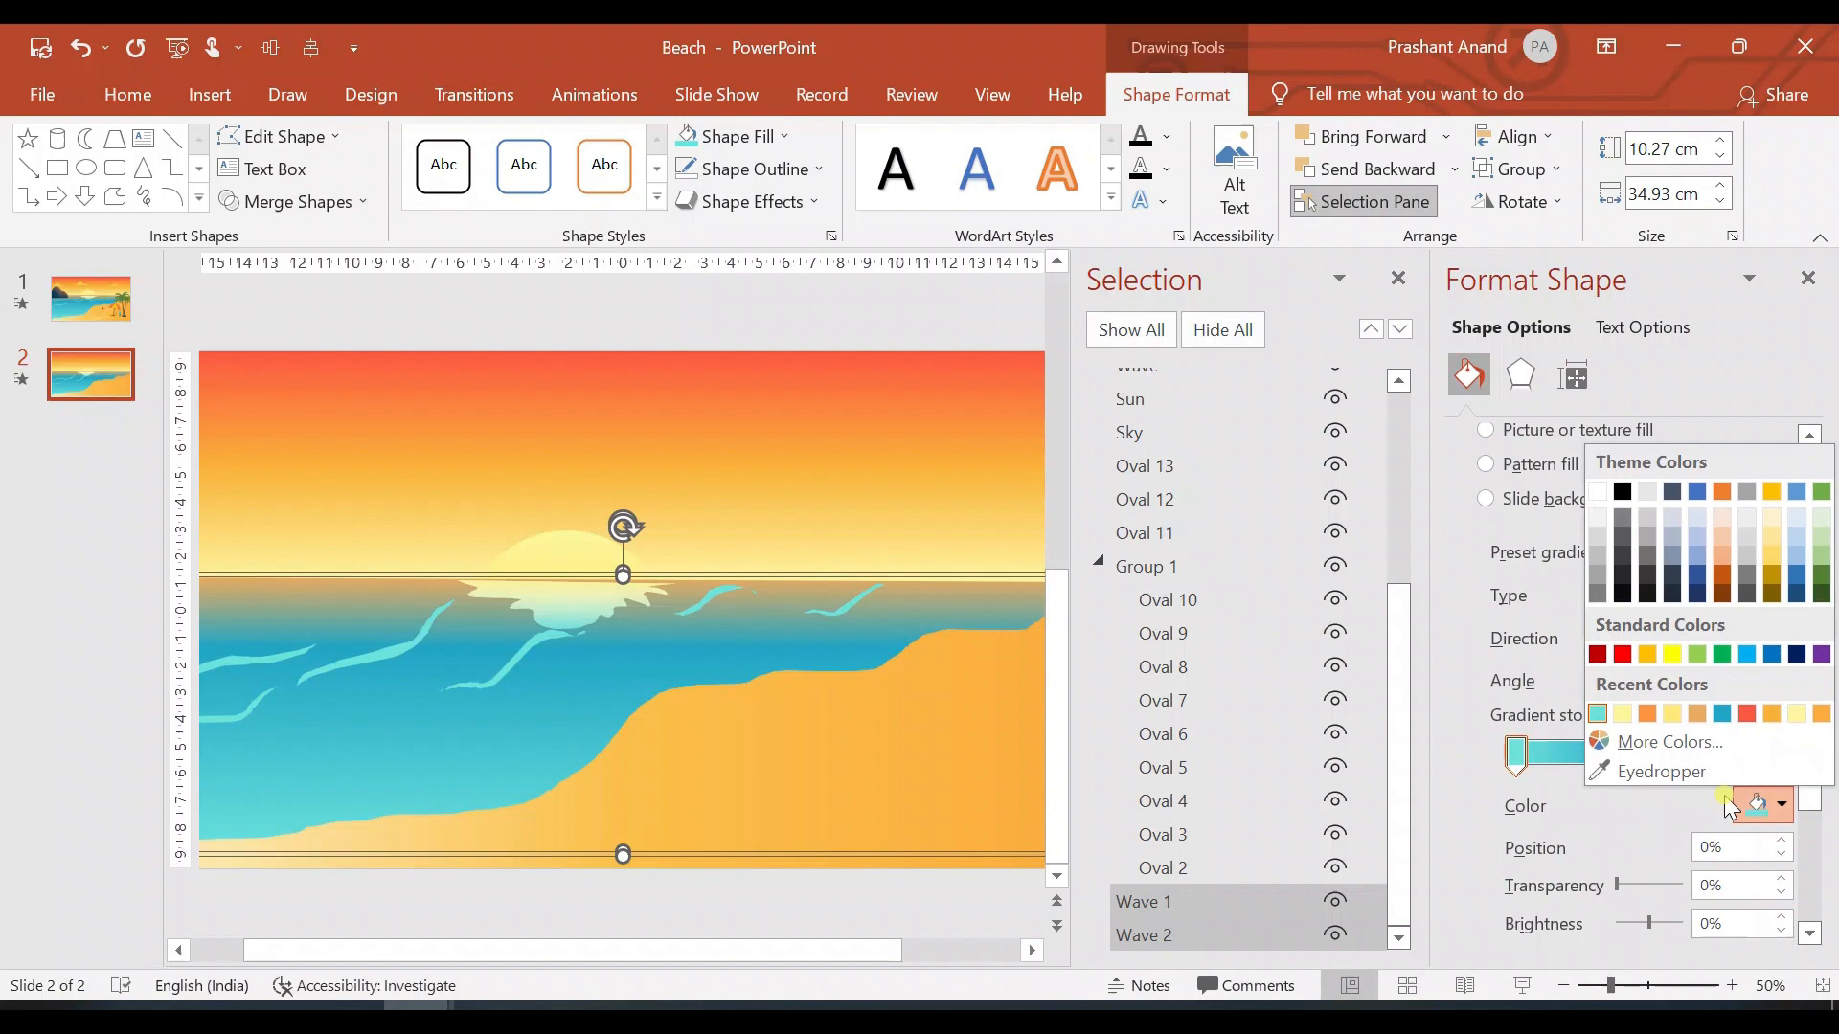
pyautogui.click(1678, 745)
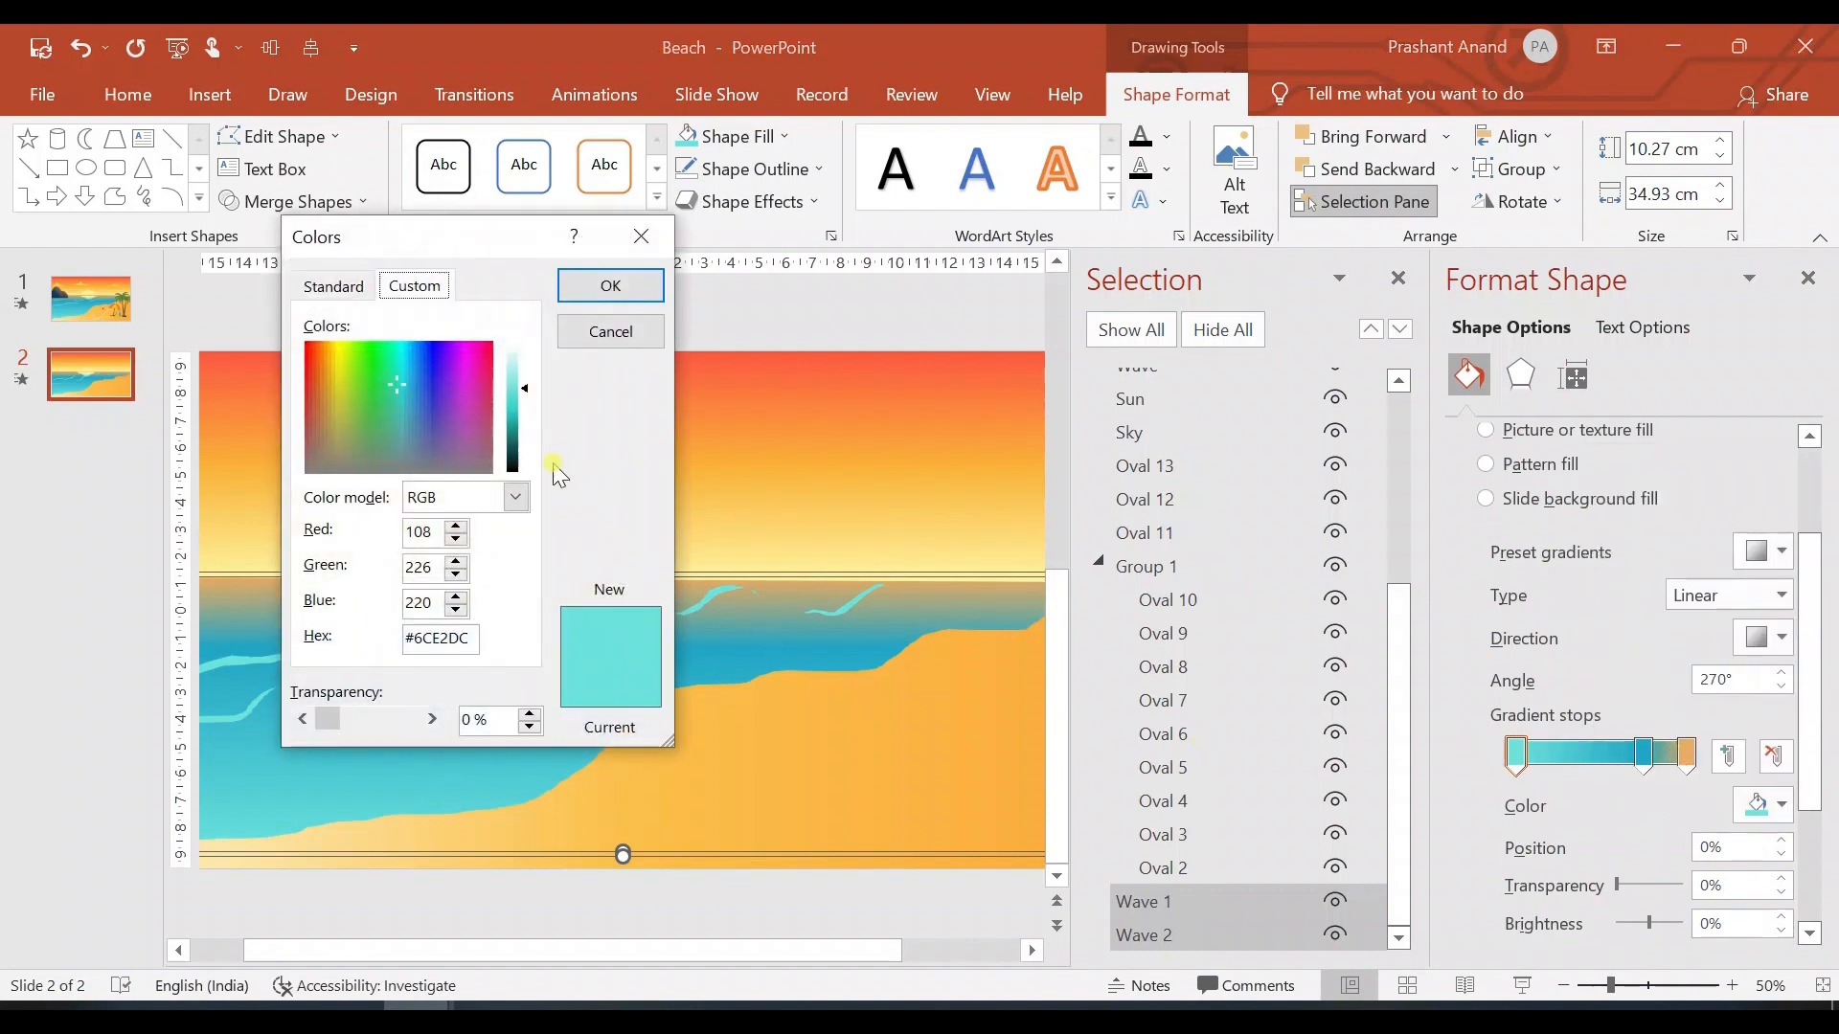
pyautogui.moveTo(523, 389); pyautogui.dragTo(524, 370)
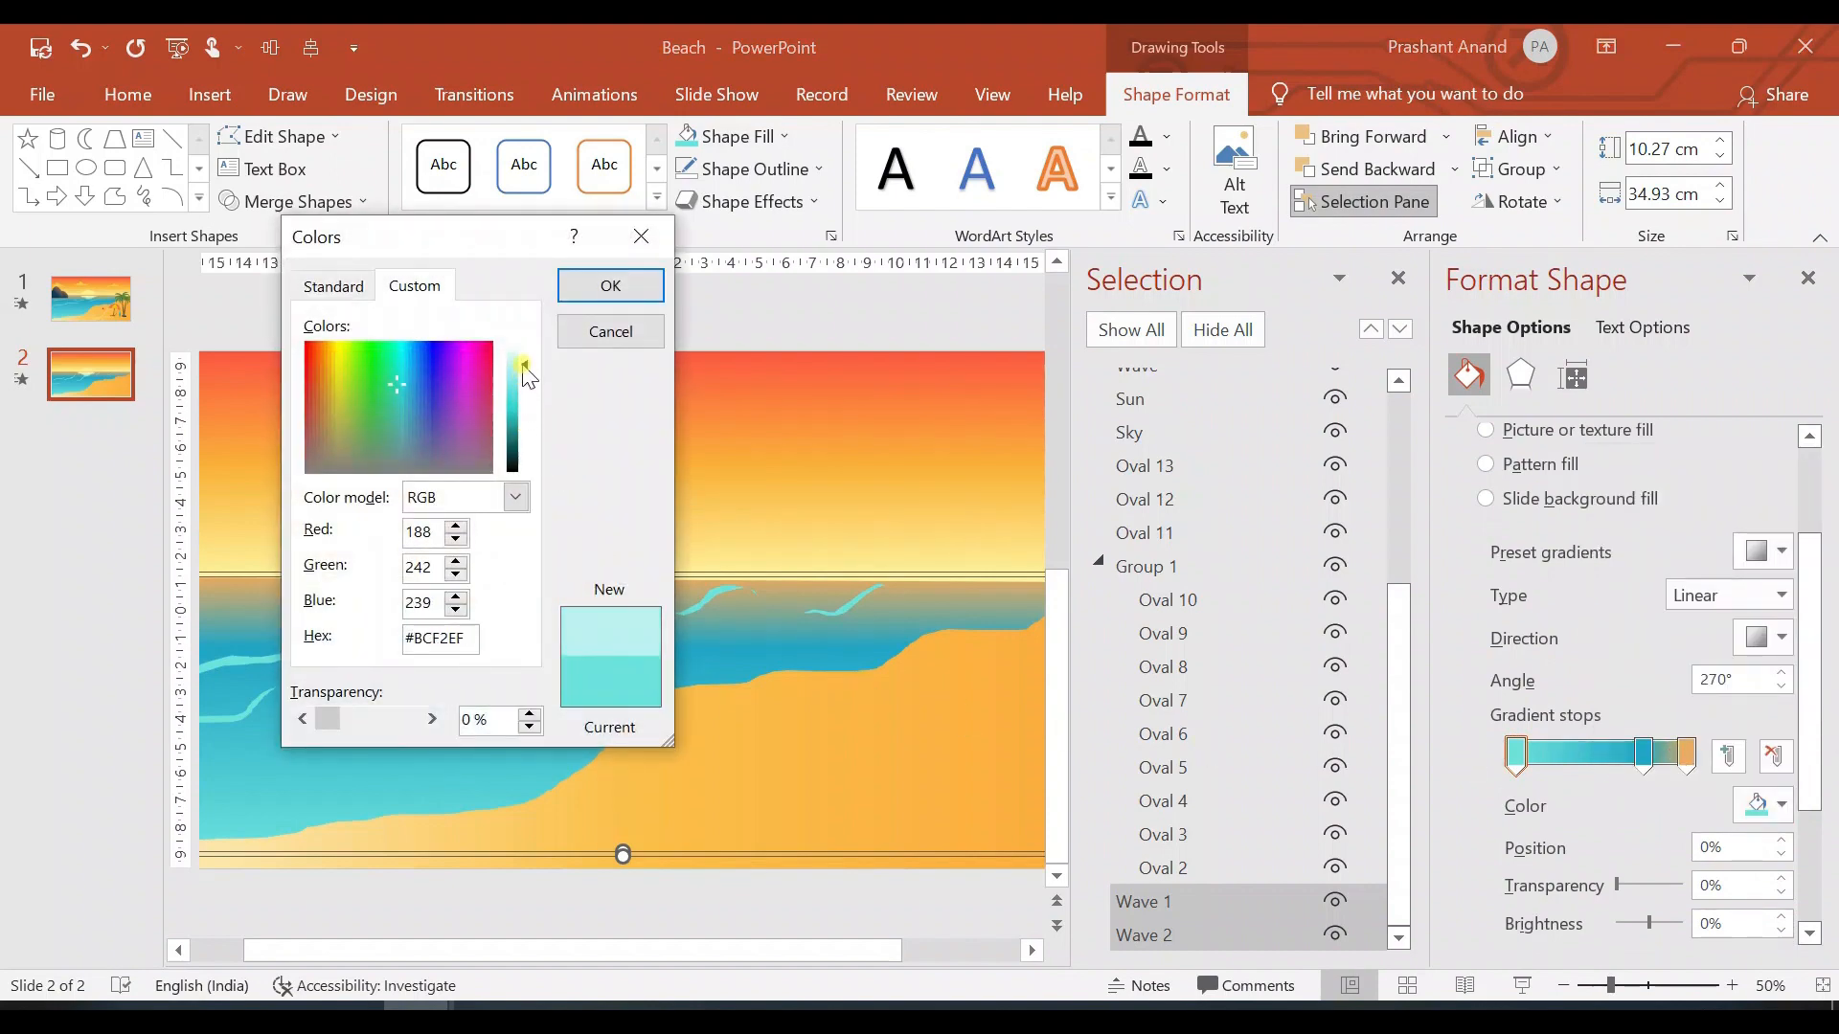
pyautogui.click(632, 286)
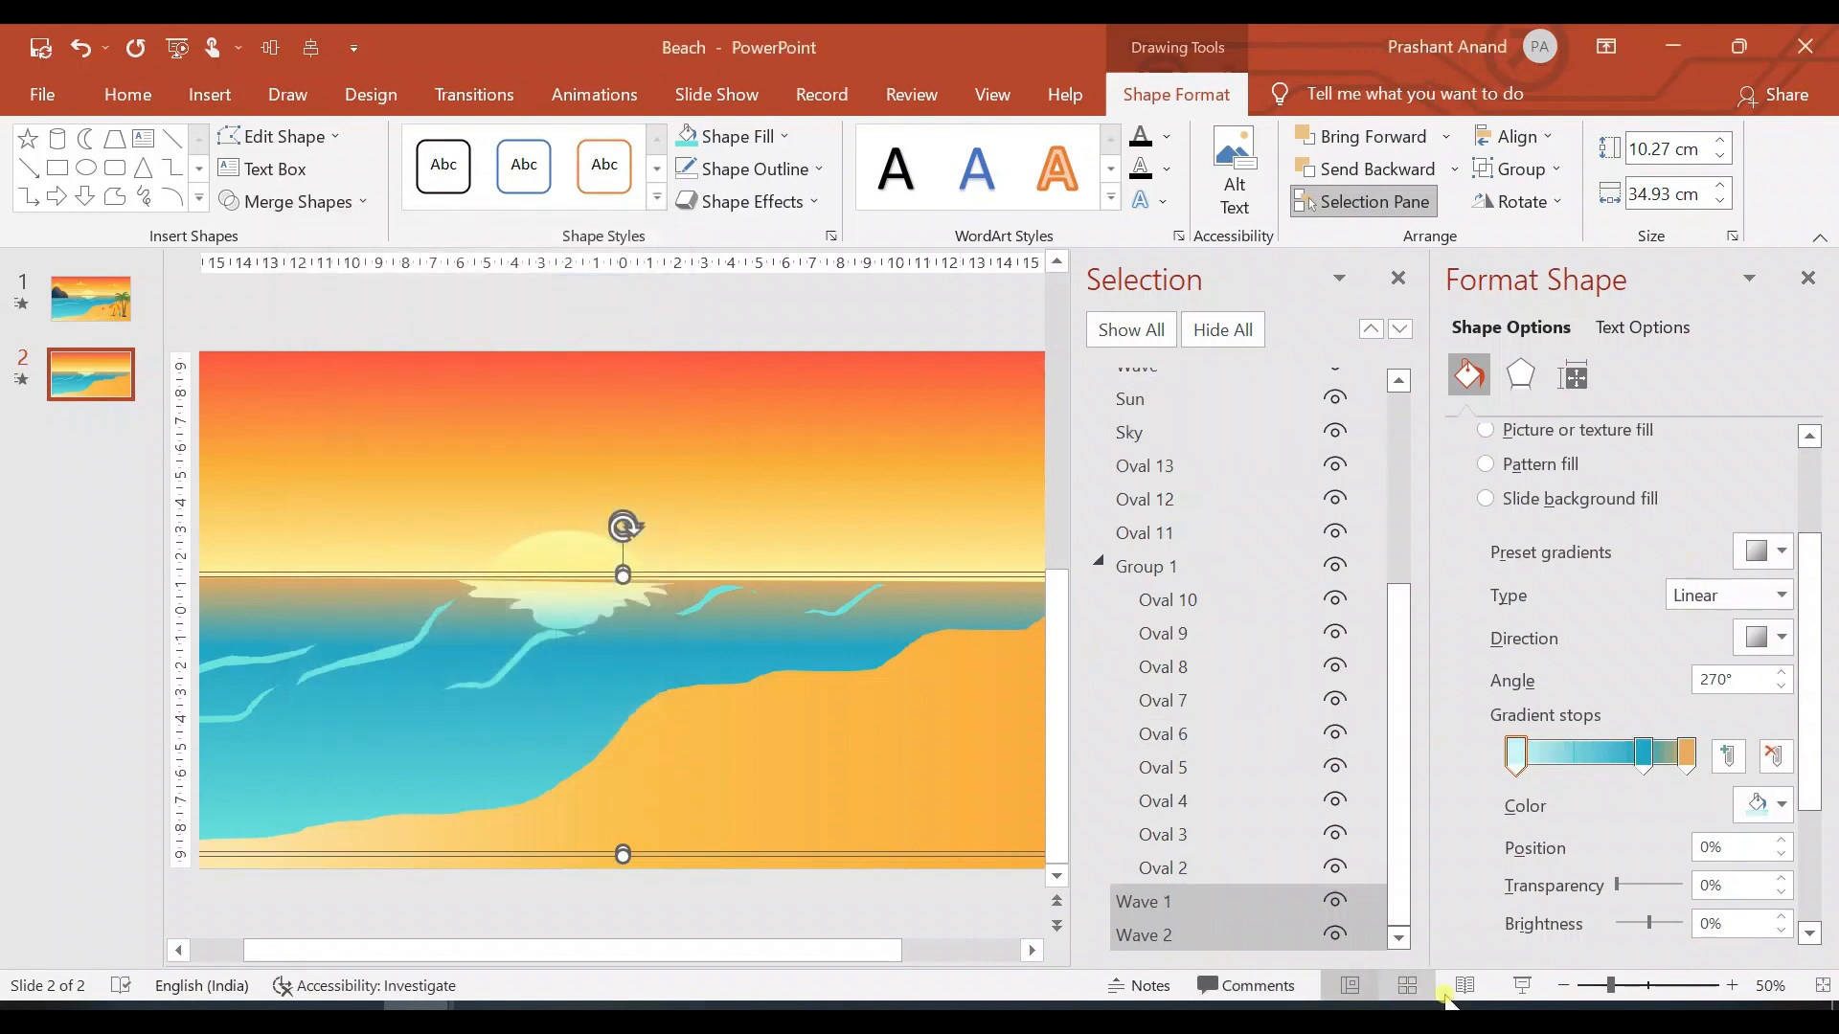
pyautogui.click(1523, 986)
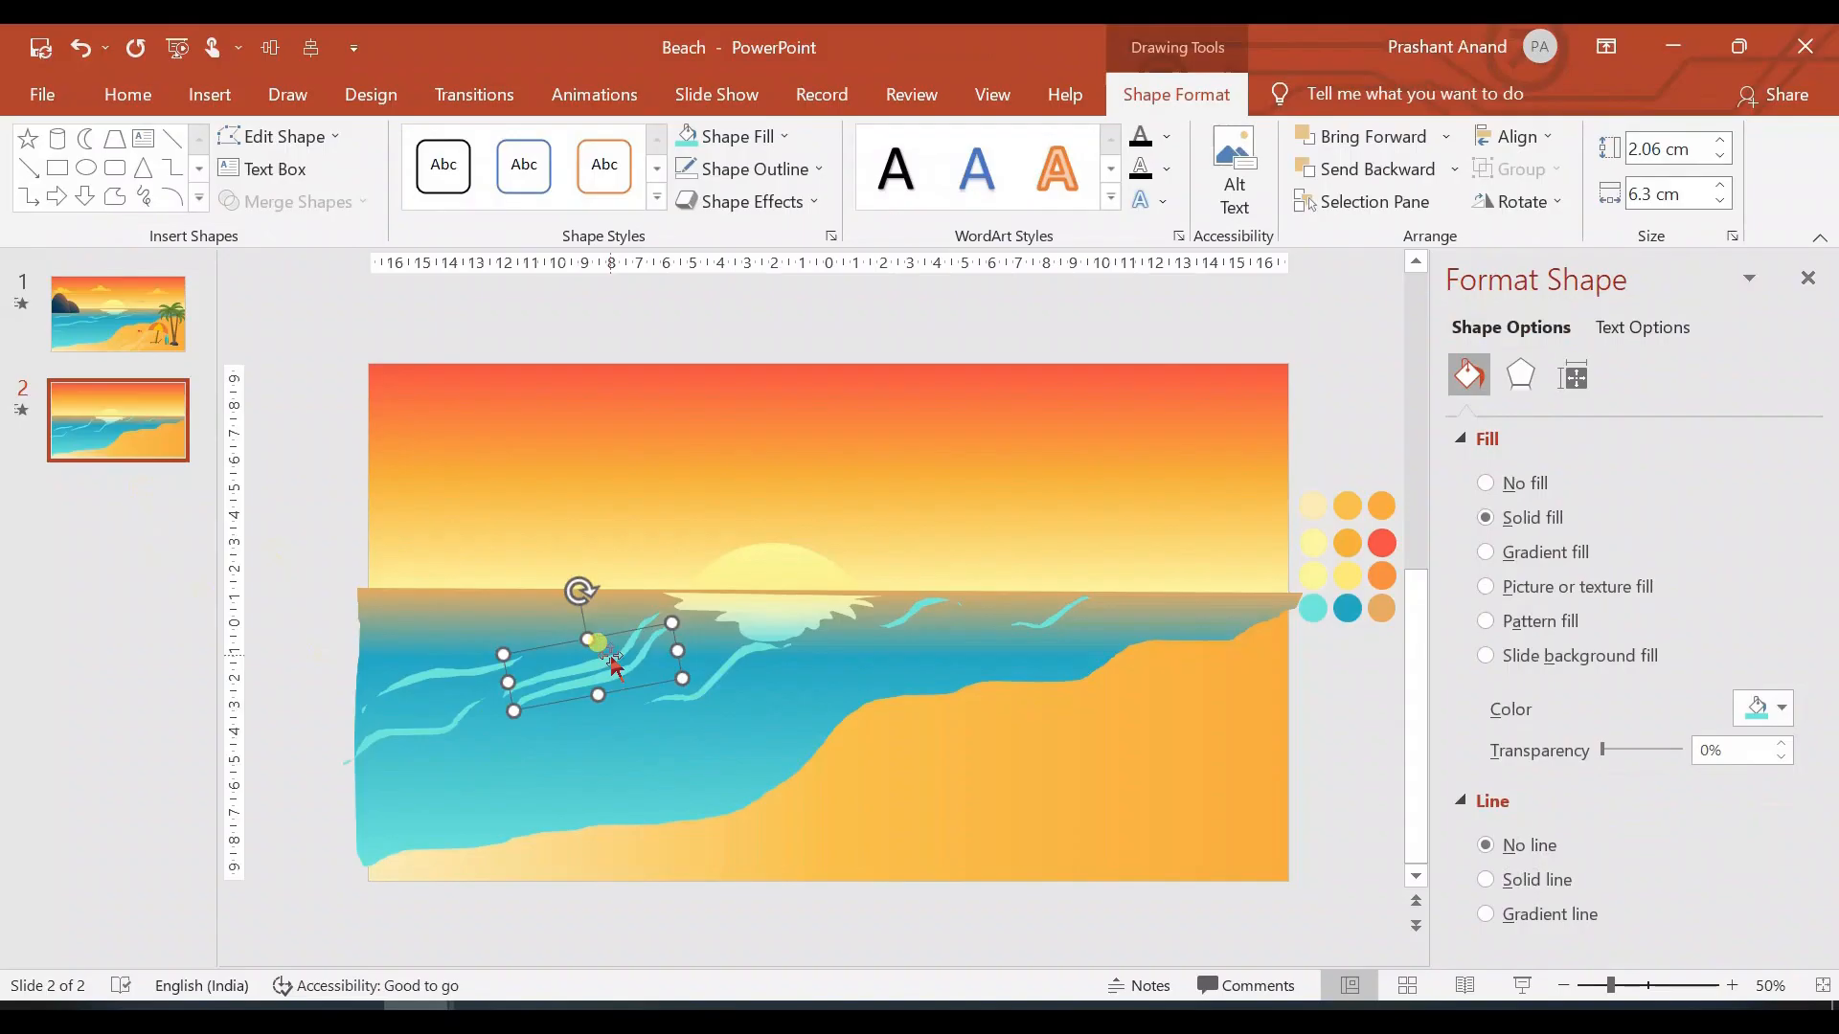
# Step: Move the duplicated wave stroke onto the sand below the shoreline and remove its three animations
pyautogui.moveTo(607, 649); pyautogui.dragTo(843, 851)
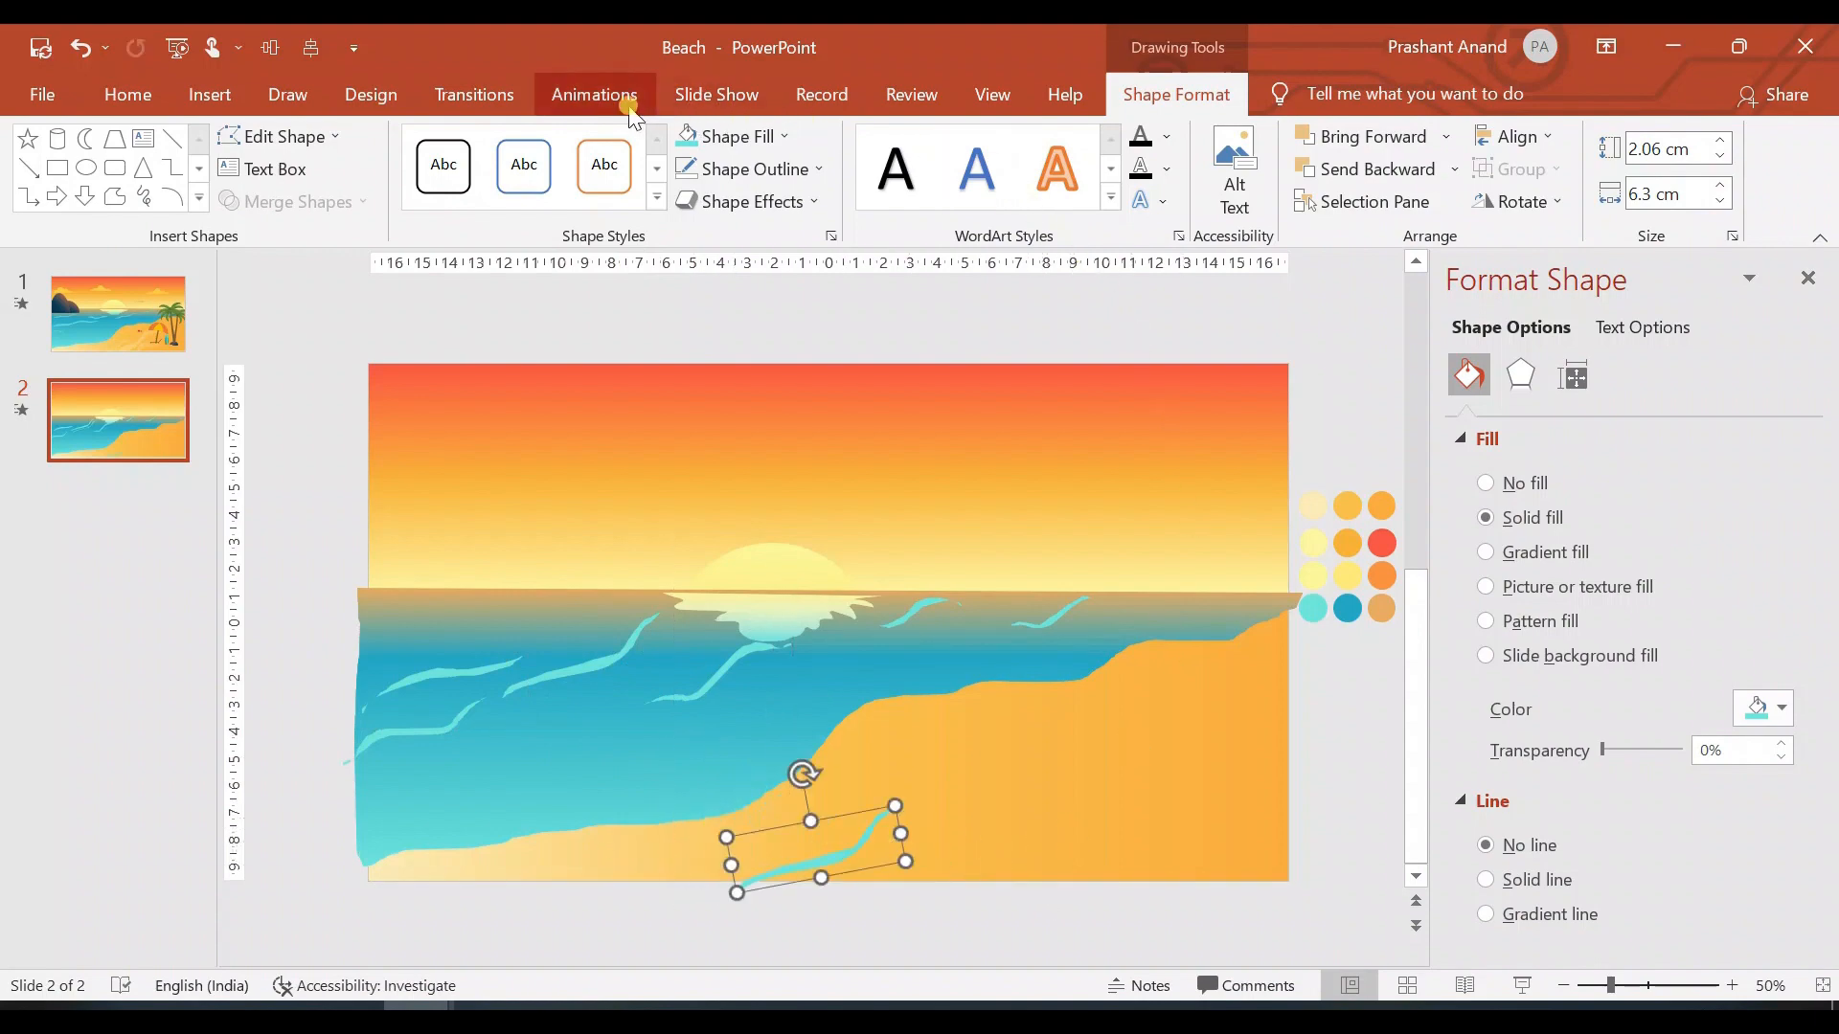
pyautogui.click(594, 93)
pyautogui.click(1235, 137)
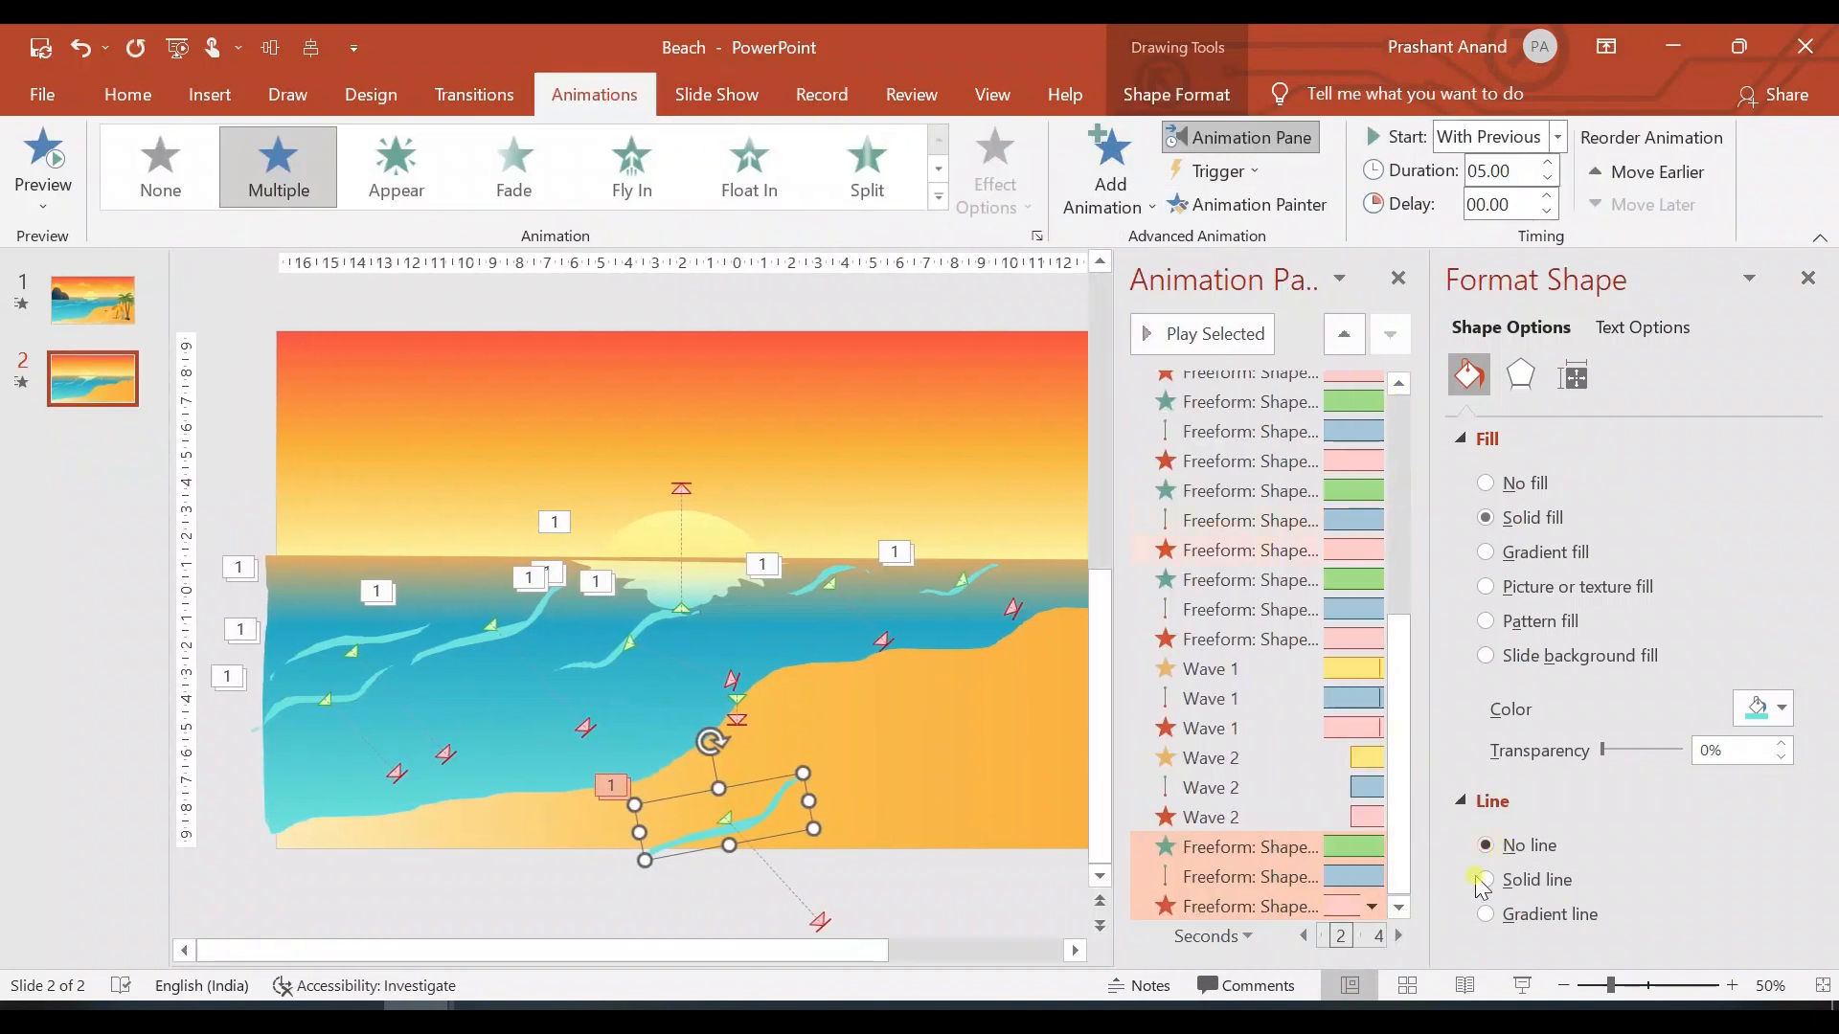
pyautogui.click(1373, 906)
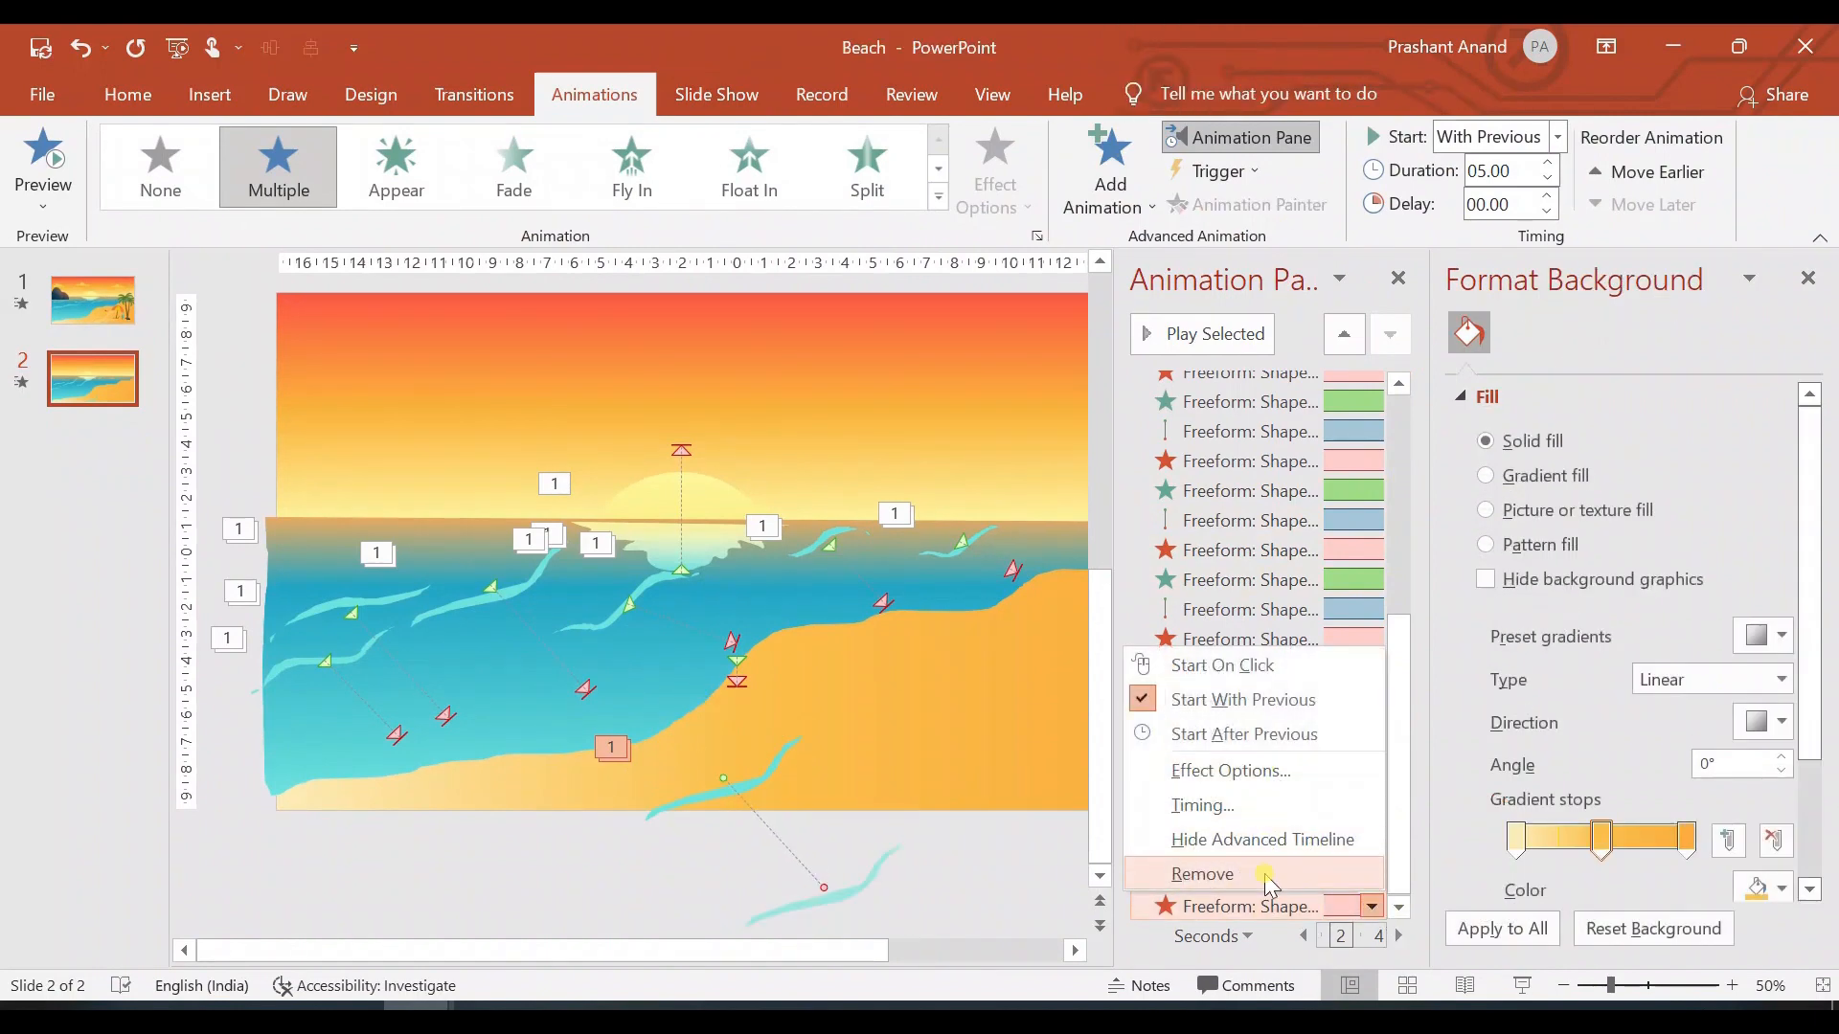
pyautogui.click(1263, 874)
# Step: Enlarge the duplicated wave stroke to about 4.79 by 14.51 cm and place it across the sand beside the shoreline
pyautogui.click(766, 843)
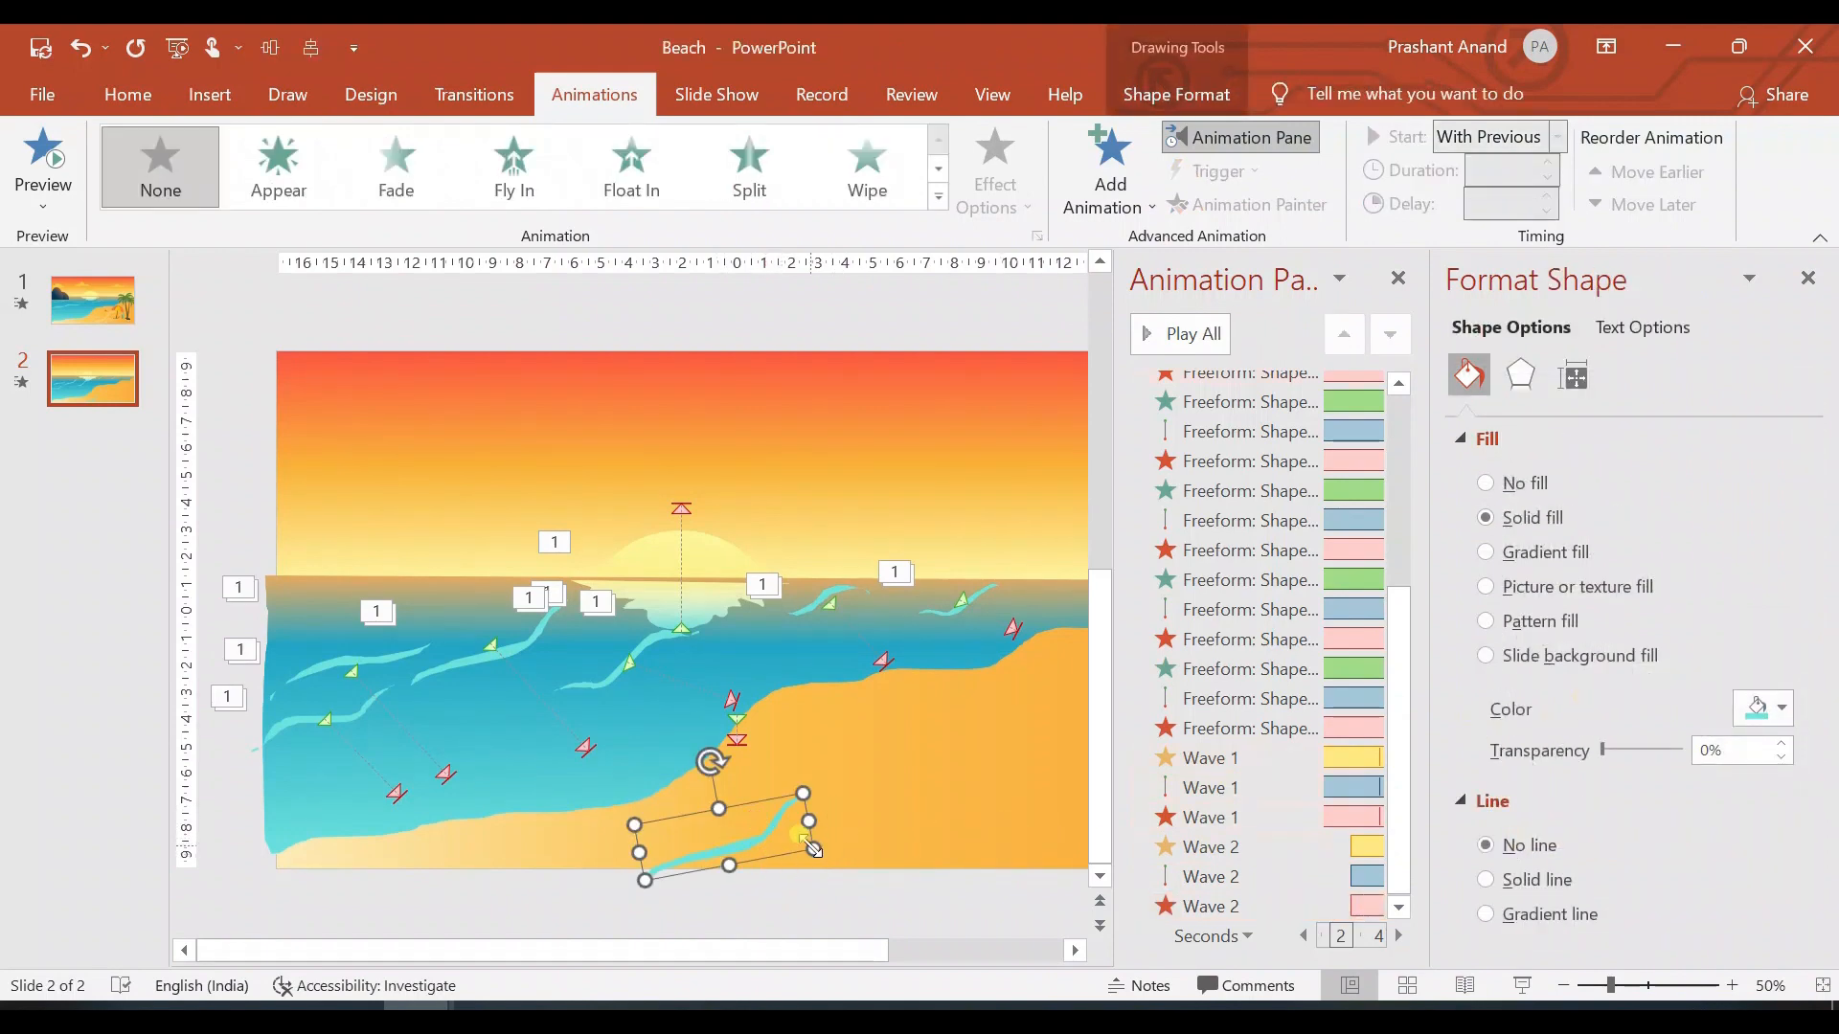
pyautogui.moveTo(814, 848); pyautogui.dragTo(953, 881)
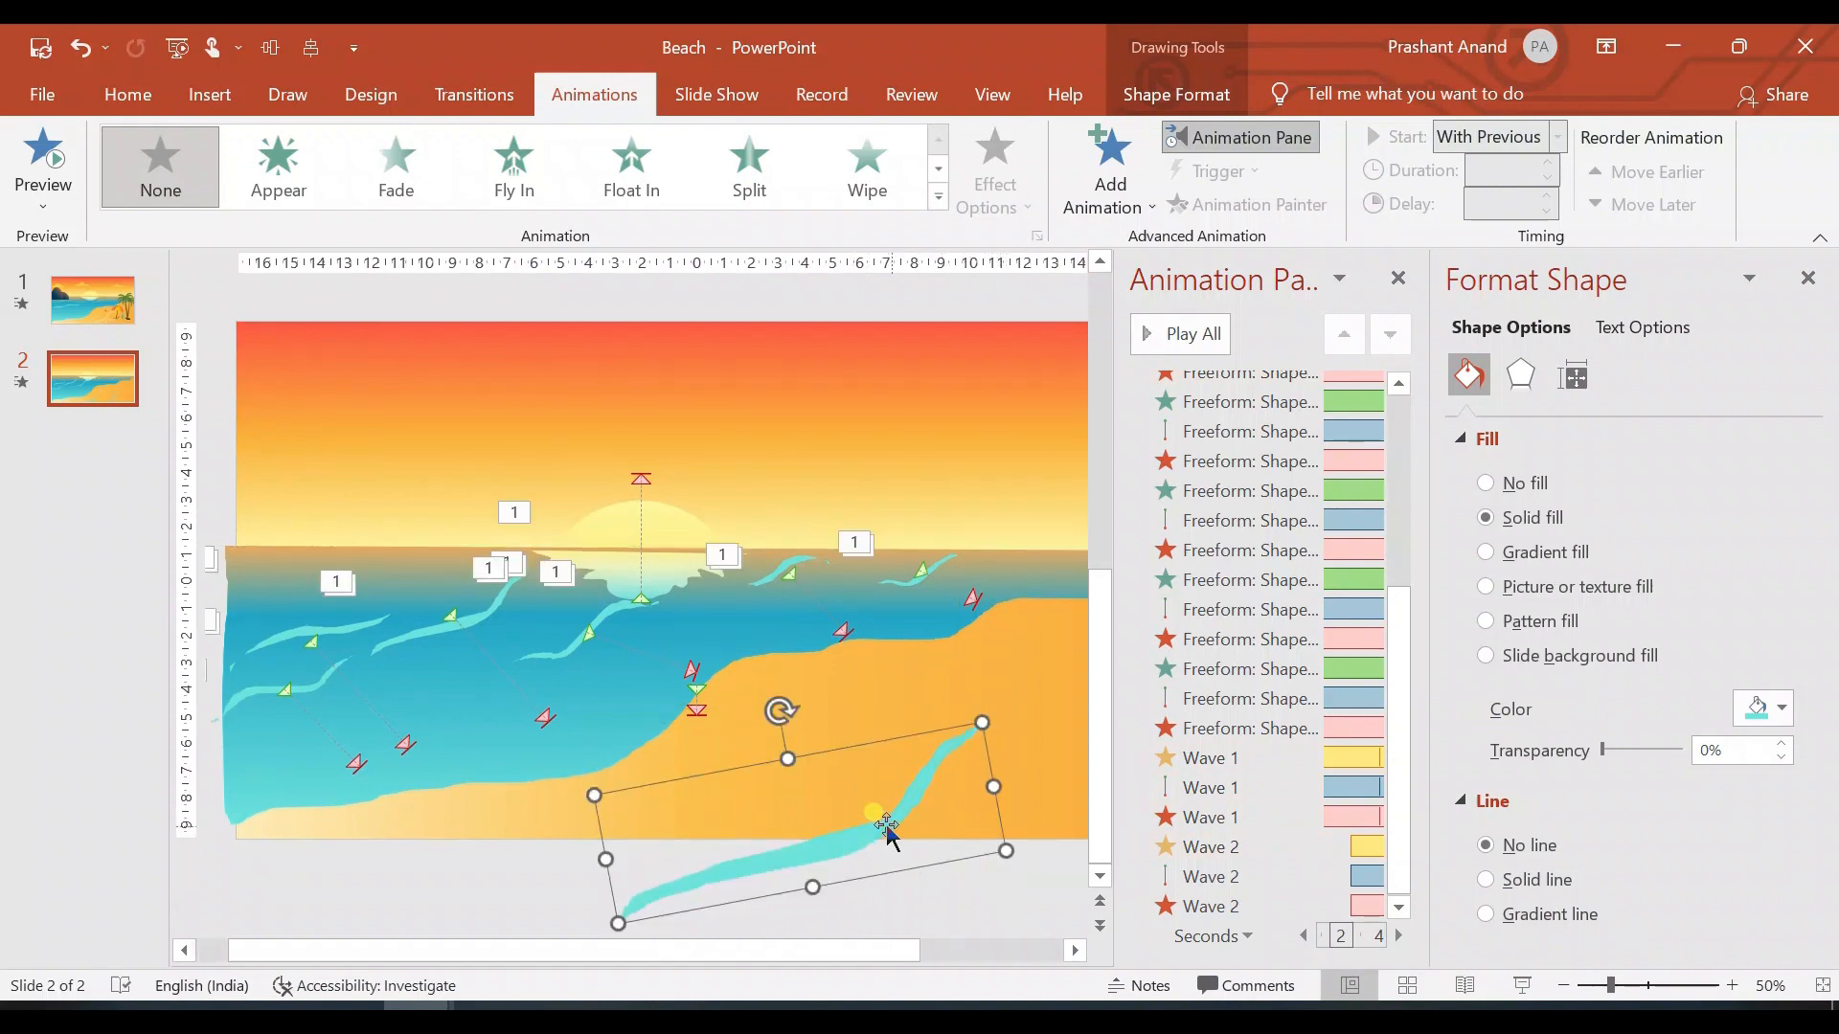
pyautogui.moveTo(881, 827); pyautogui.dragTo(659, 831)
# Step: Fill the enlarged stroke on the sand with pale yellow from the recent colors at 35% transparency
pyautogui.click(1185, 93)
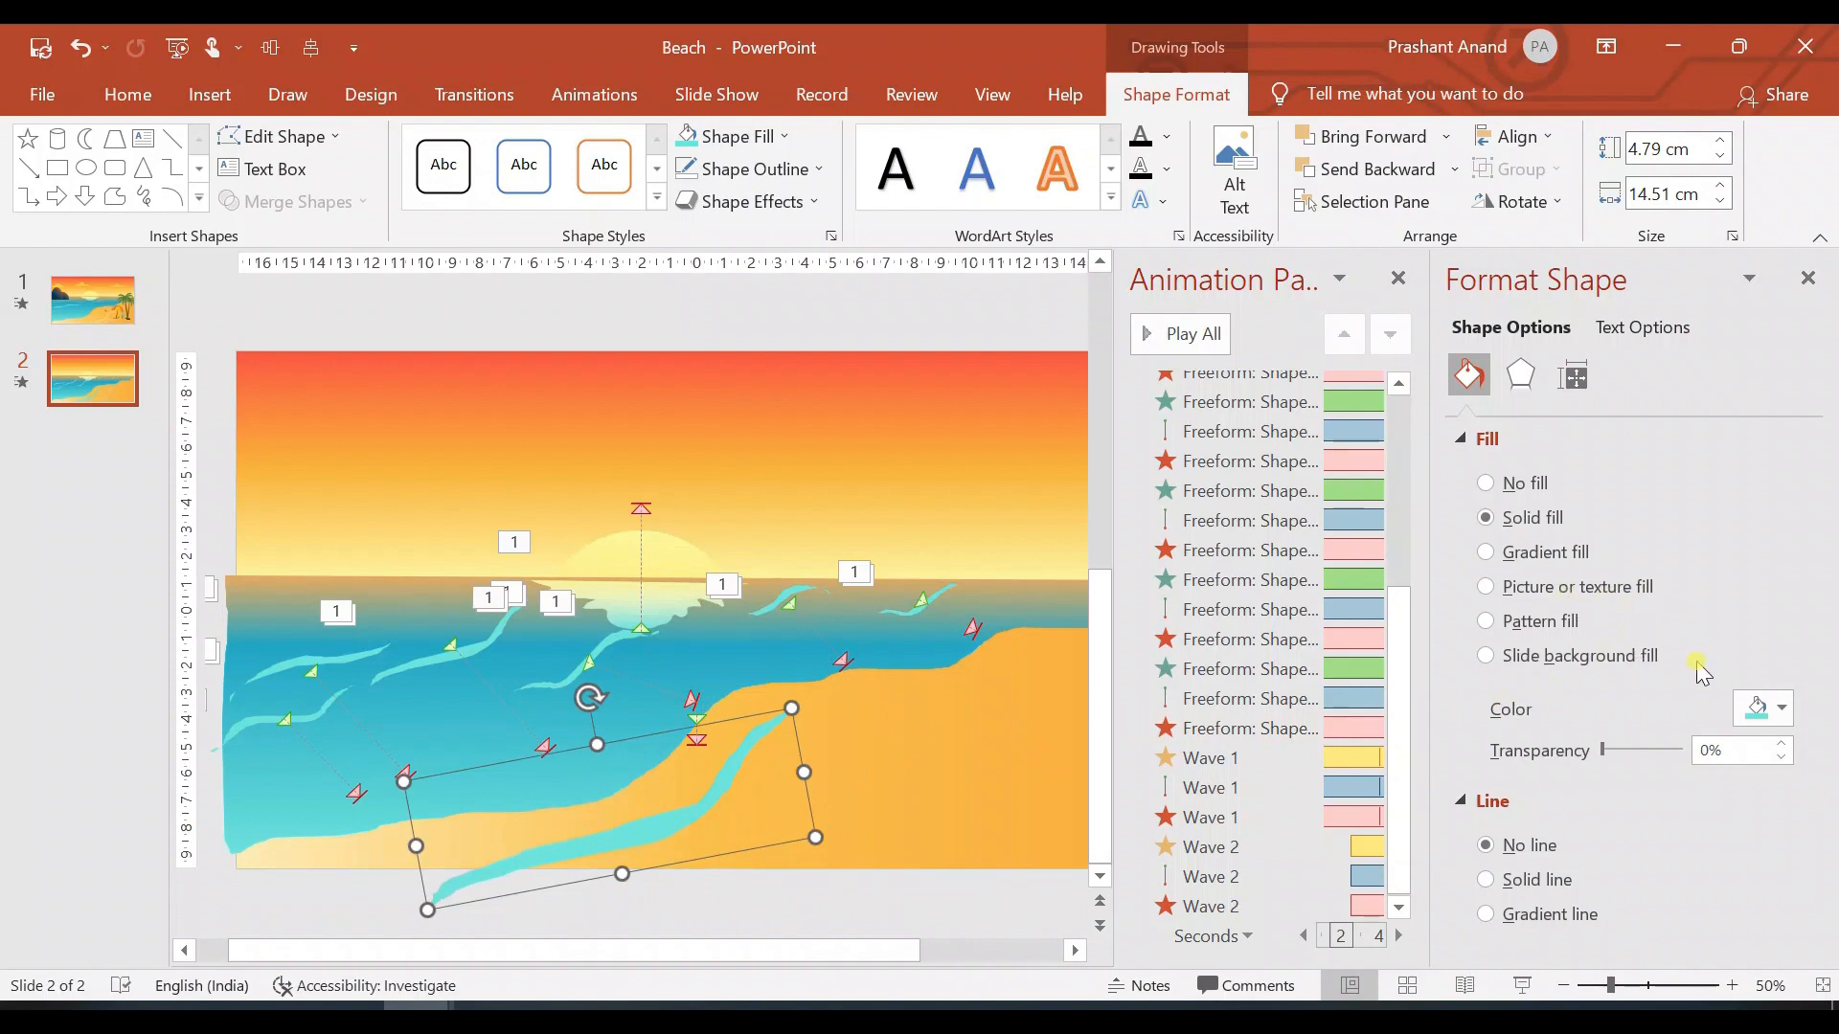
pyautogui.click(1767, 711)
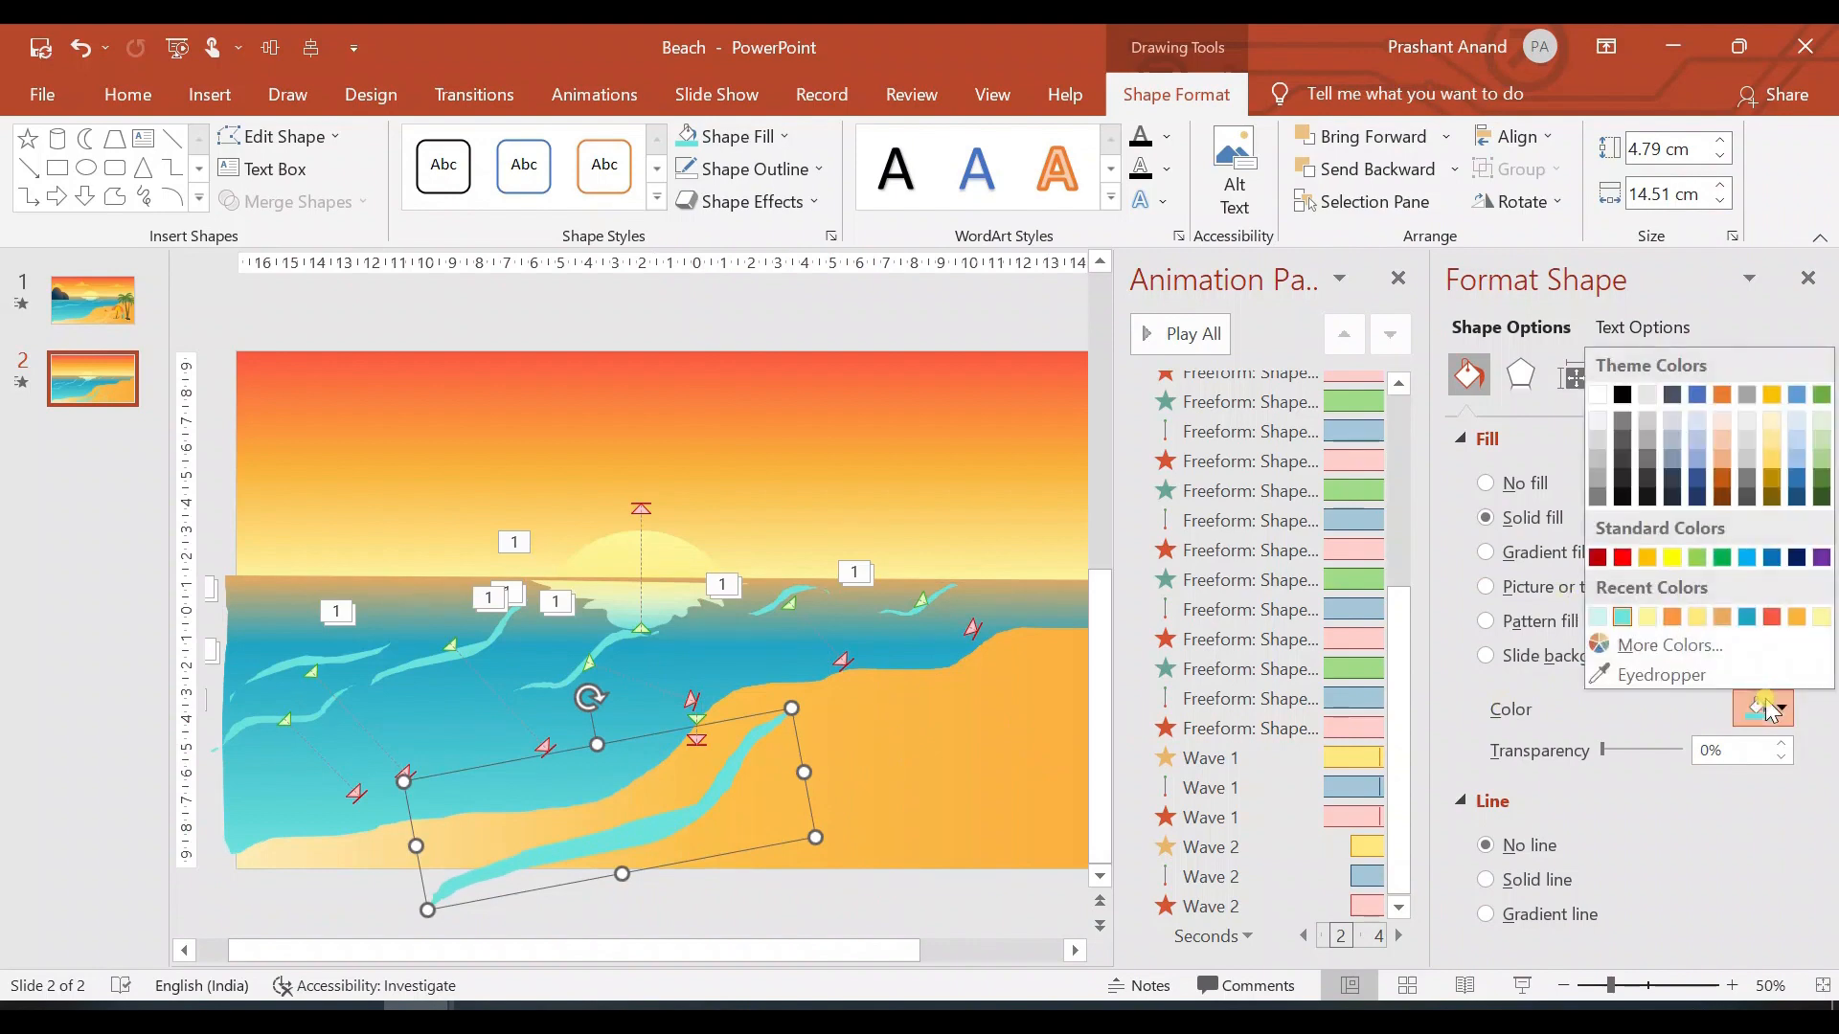
pyautogui.click(1646, 618)
pyautogui.click(1781, 714)
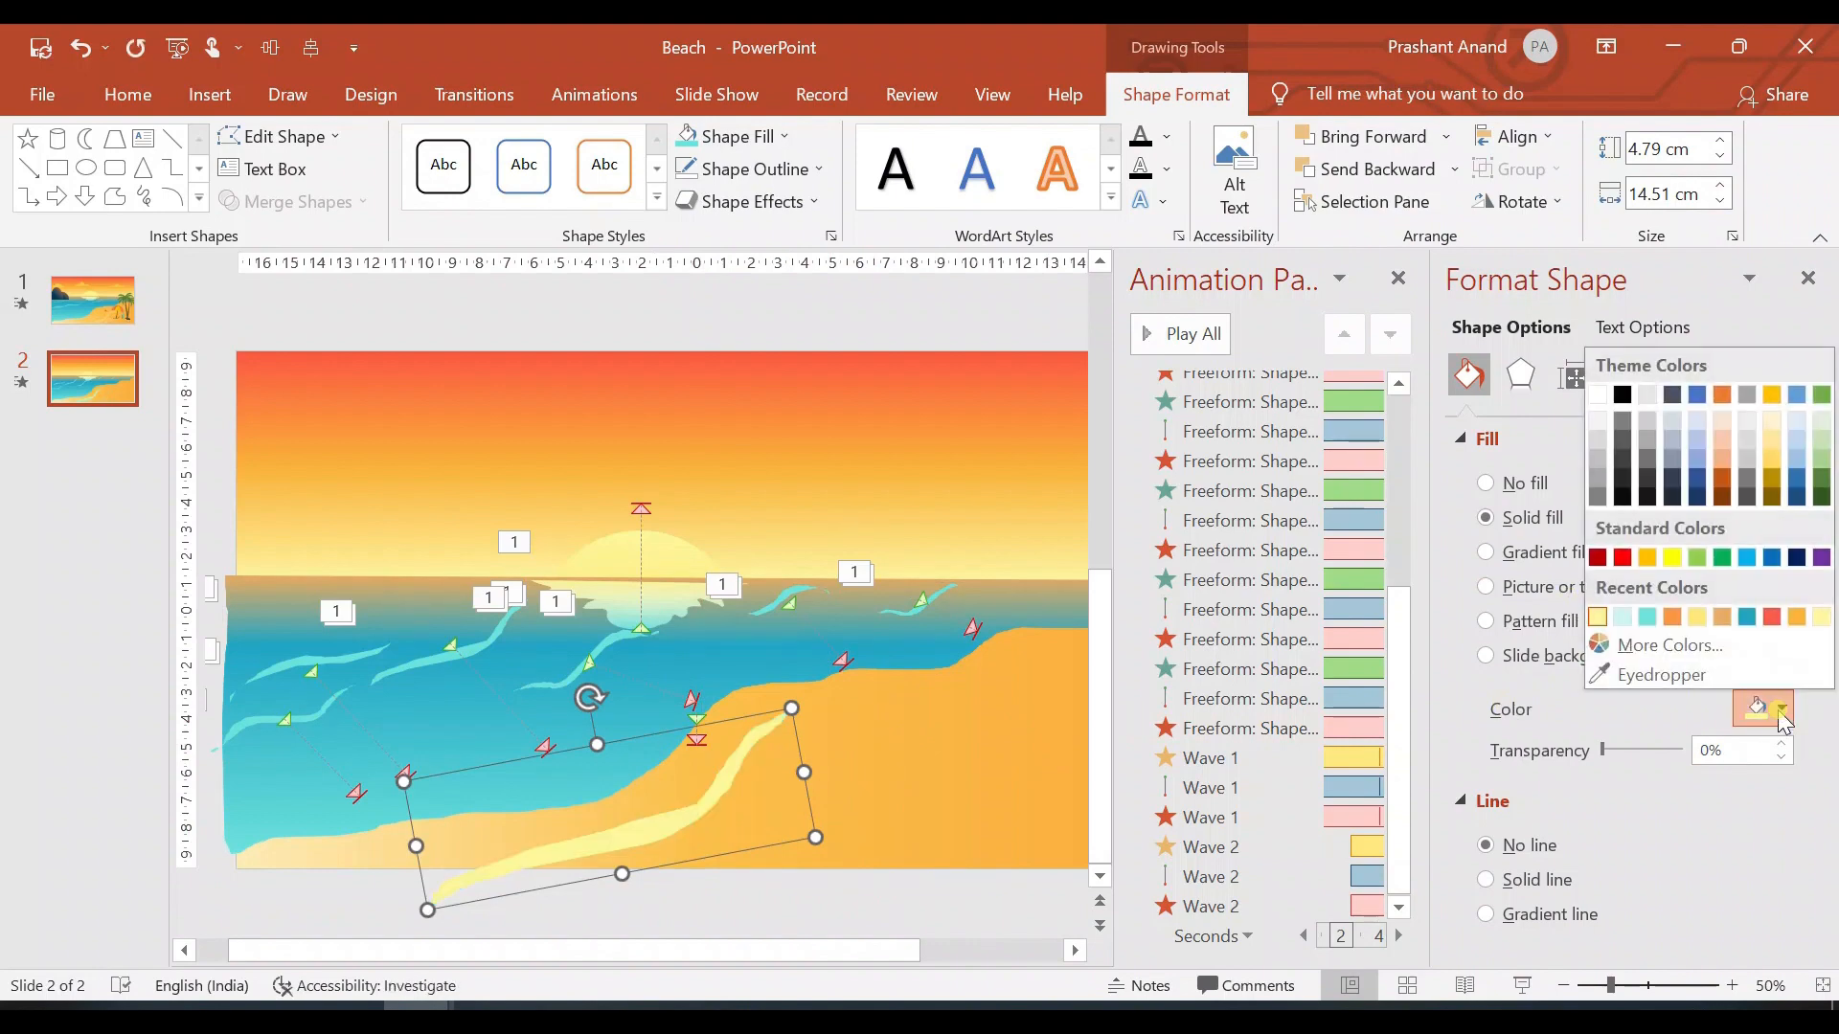
pyautogui.click(1629, 751)
pyautogui.click(1624, 749)
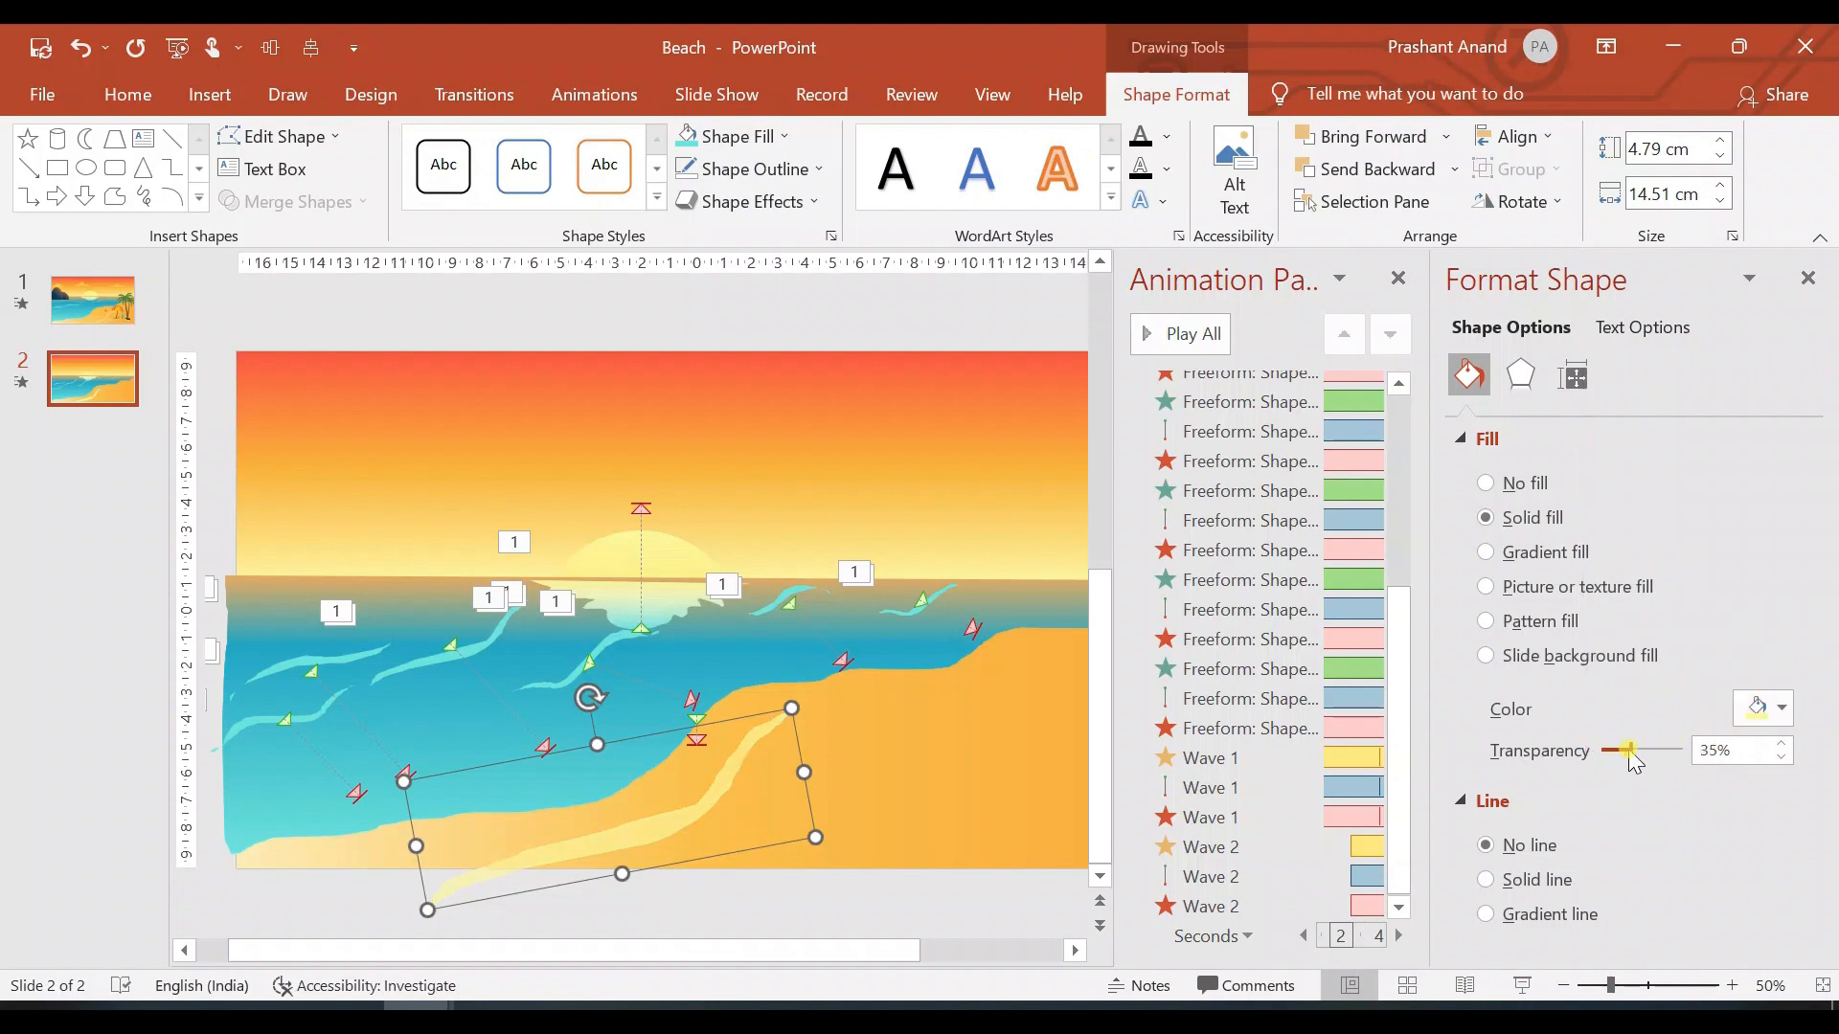